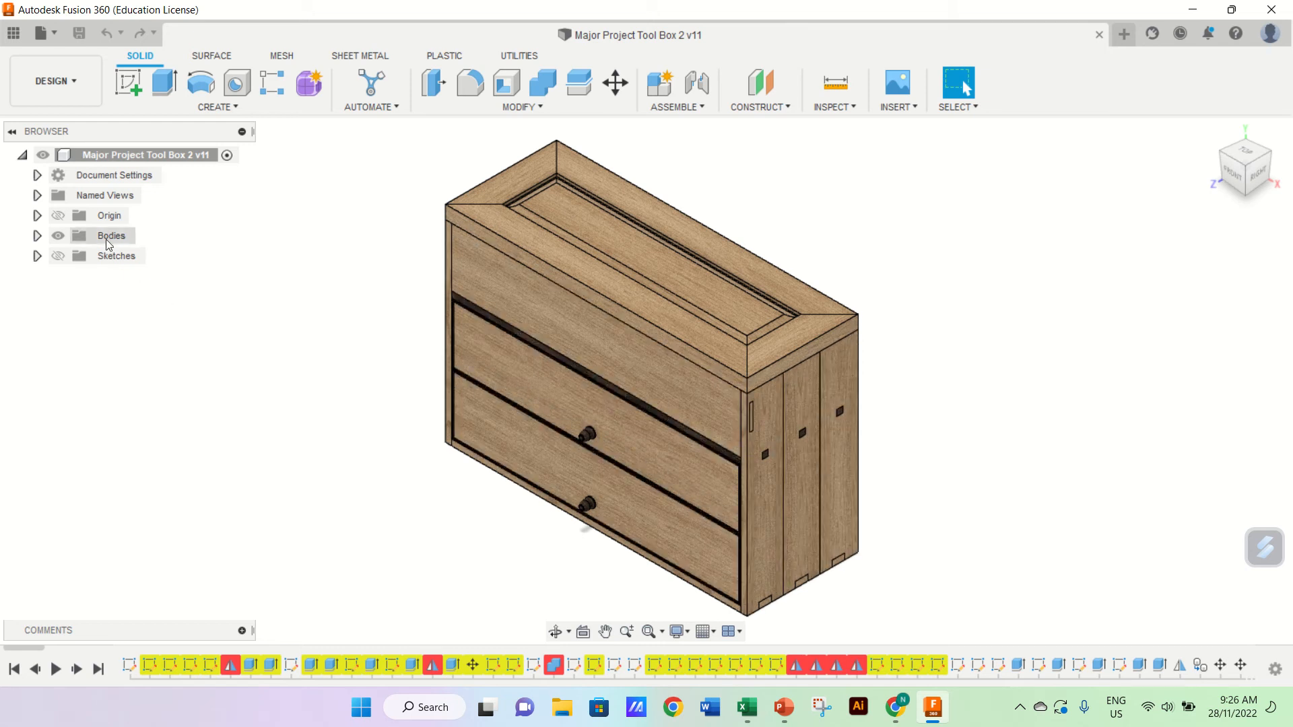
Step: Create components from all the bodies in the tool box design
{"action": "left_click", "coordinate": [37, 236]}
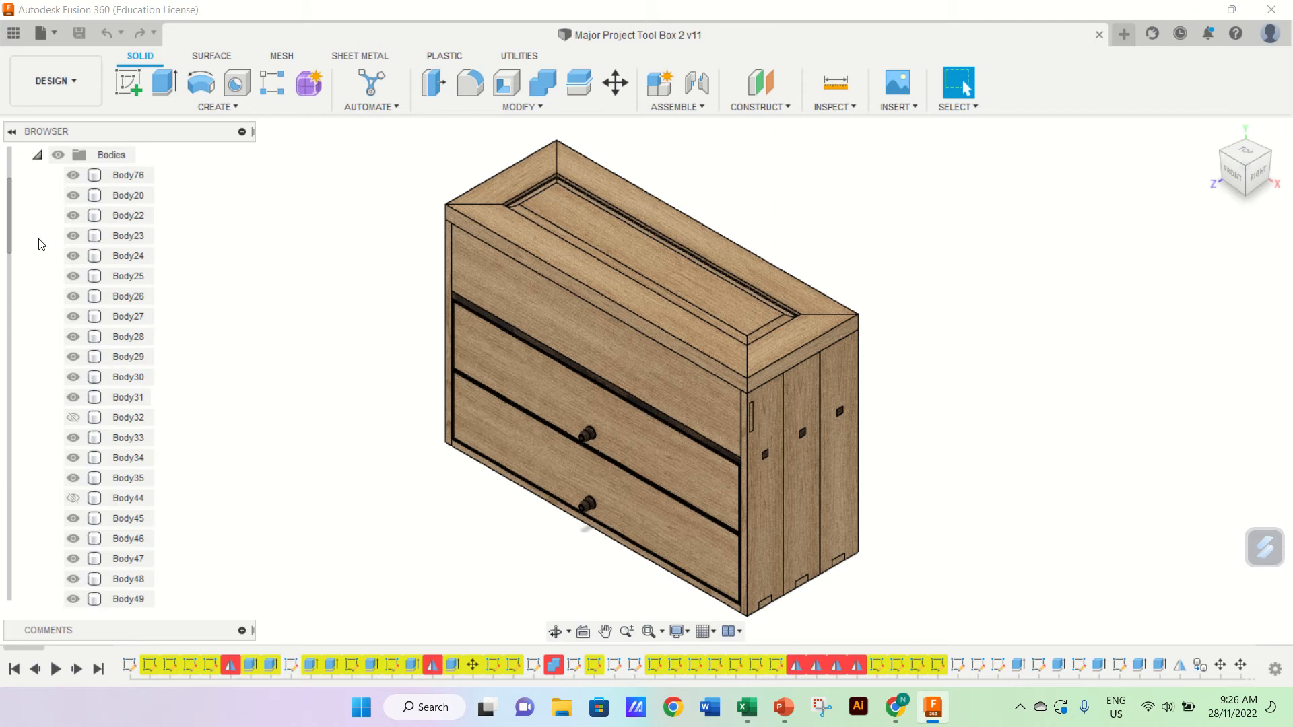
{"action": "left_click", "coordinate": [38, 156]}
{"action": "right_click", "coordinate": [102, 236]}
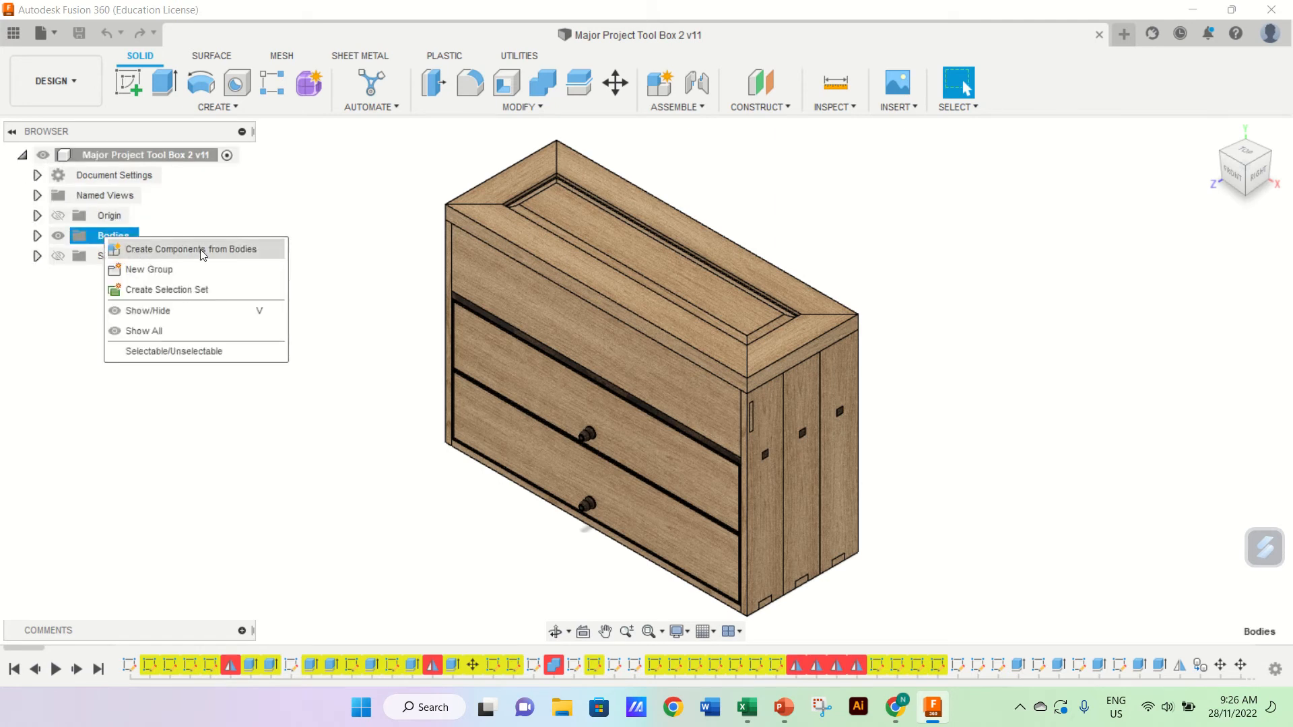
{"action": "left_click", "coordinate": [222, 250]}
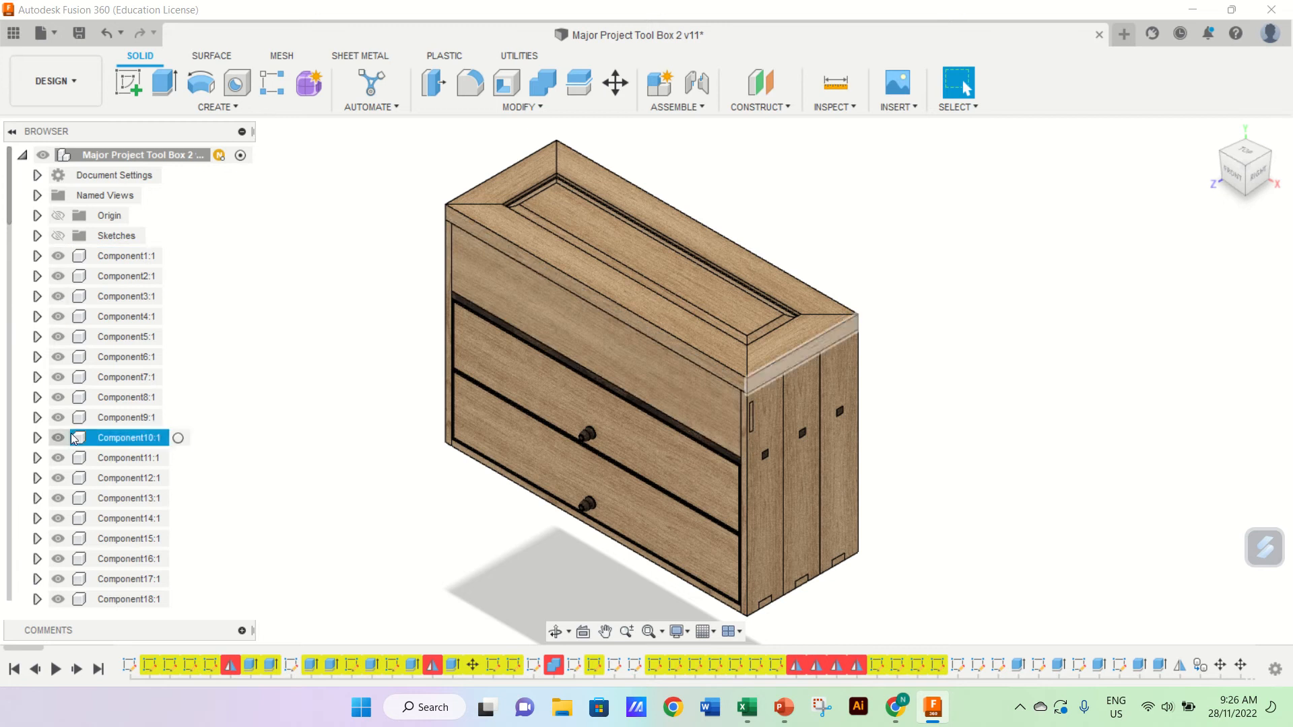
Step: Create a new drawing of the full assembly from scratch, using ISO, mm and the A4 (297mm x 210mm) sheet size
{"action": "left_click", "coordinate": [55, 34]}
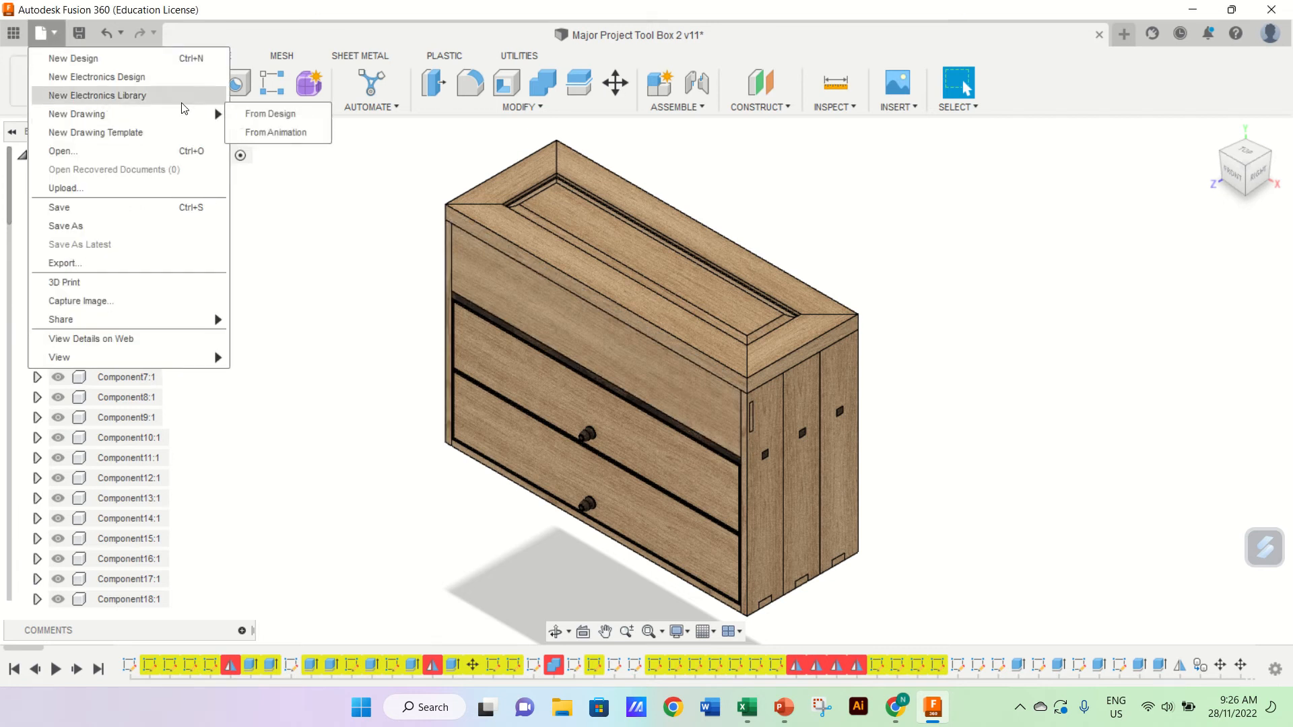
{"action": "left_click", "coordinate": [276, 115]}
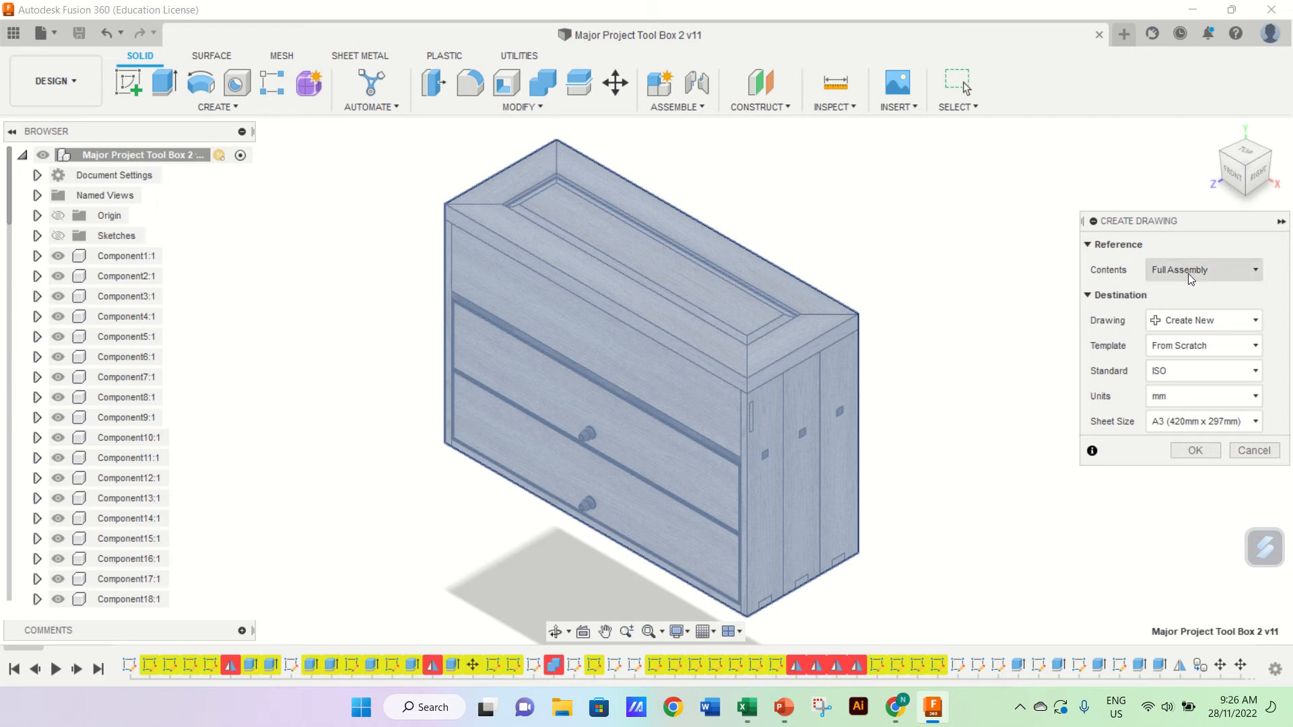
{"action": "left_click", "coordinate": [1210, 324]}
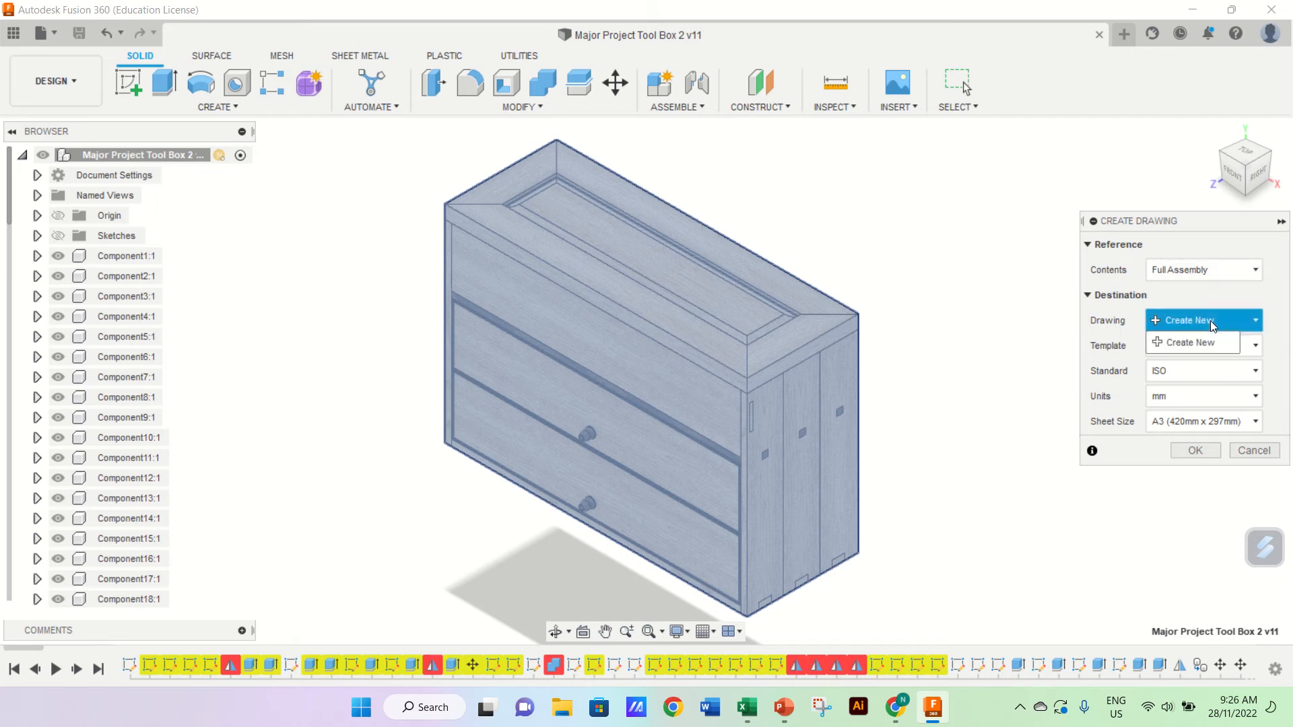
{"action": "left_click", "coordinate": [1170, 334]}
{"action": "left_click", "coordinate": [1199, 344]}
{"action": "left_click", "coordinate": [1199, 345]}
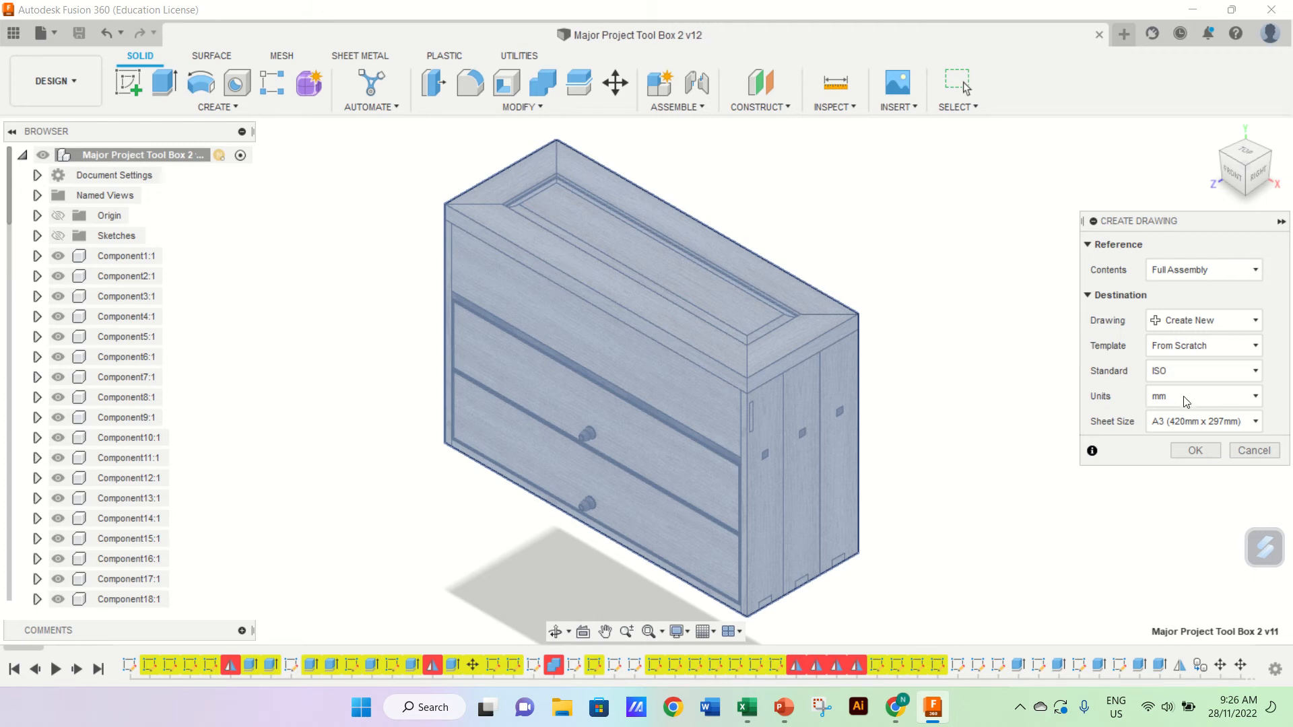
{"action": "left_click", "coordinate": [1173, 421]}
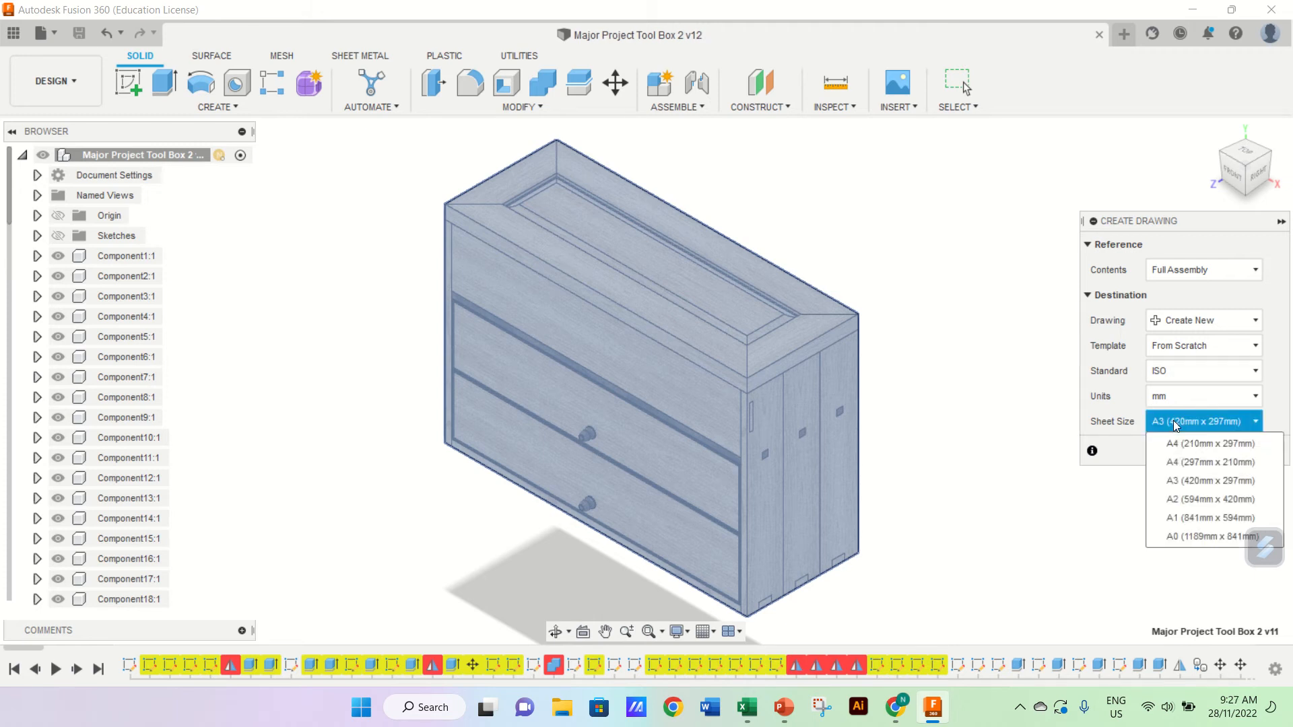
{"action": "left_click", "coordinate": [1187, 460]}
{"action": "left_click", "coordinate": [1196, 451]}
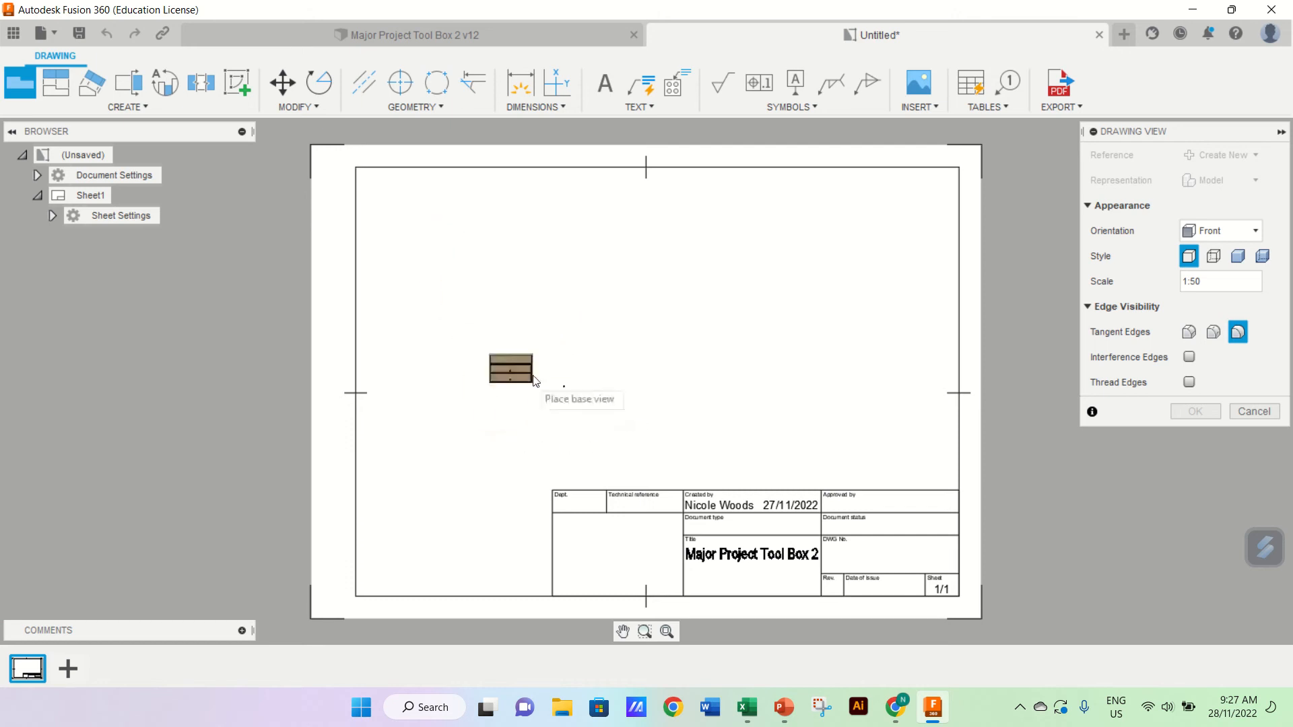
Step: Place a front base view of the tool box on the sheet, and delete the title block and border
{"action": "left_click", "coordinate": [543, 428]}
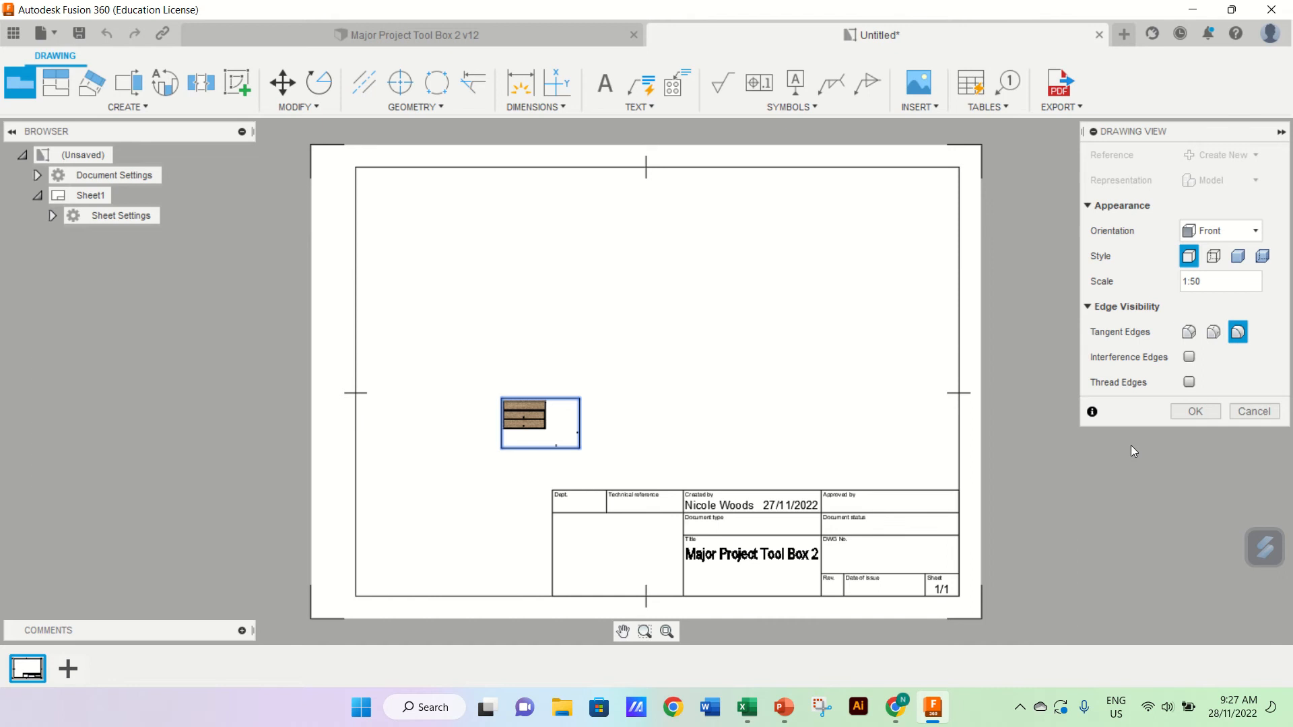
{"action": "left_click", "coordinate": [1196, 411]}
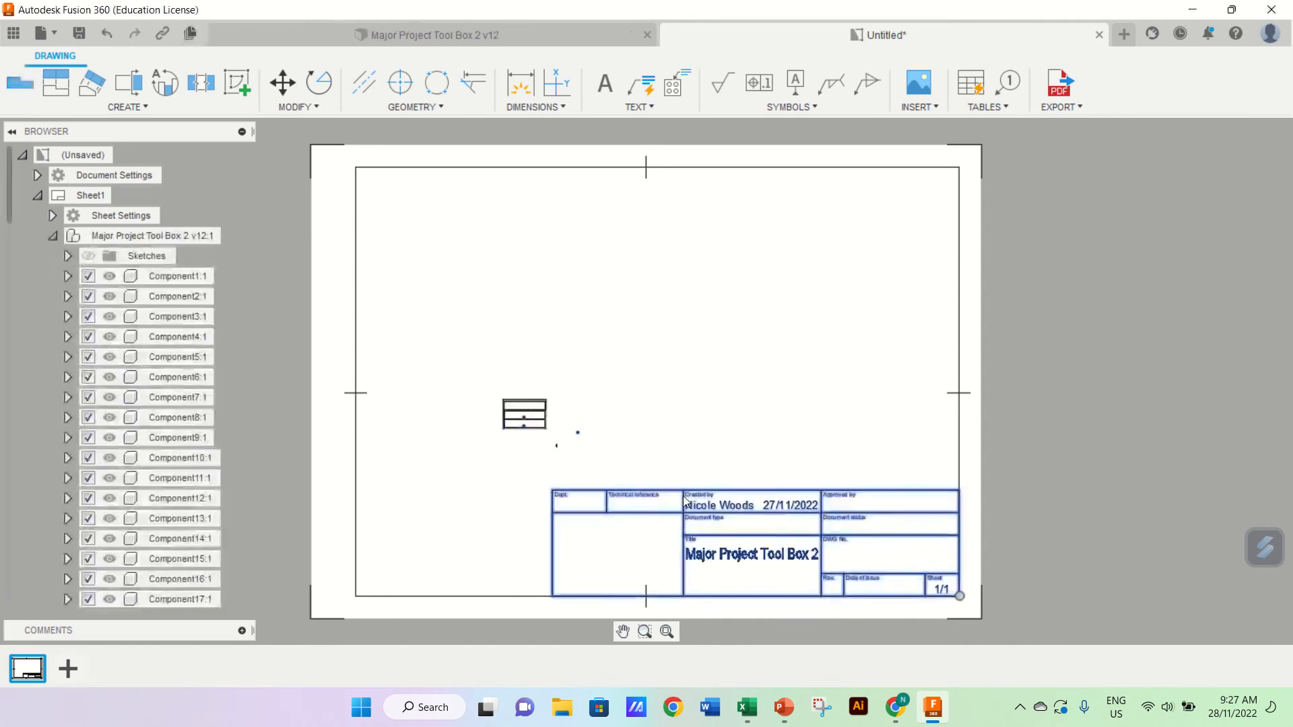
{"action": "left_click", "coordinate": [960, 519]}
{"action": "key", "text": "Delete"}
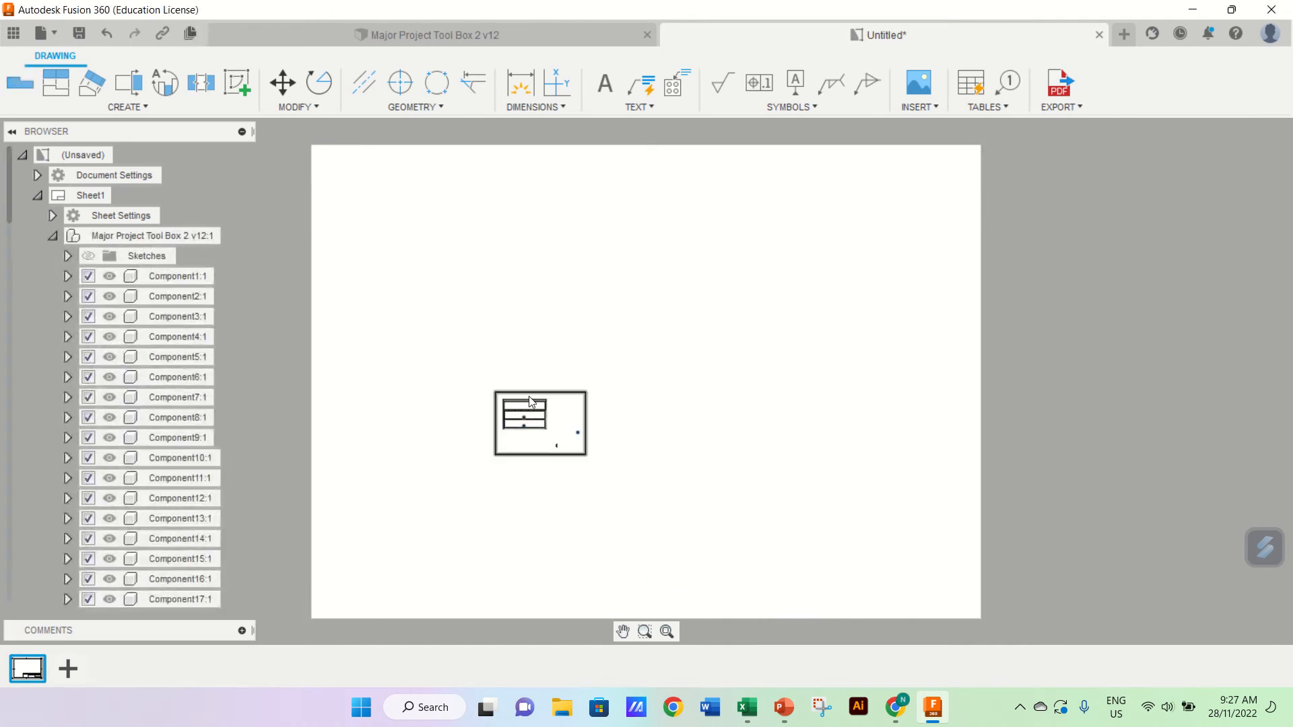
Step: Set the base view to show visible and hidden edges at a scale of 1:10
{"action": "double_click", "coordinate": [520, 416]}
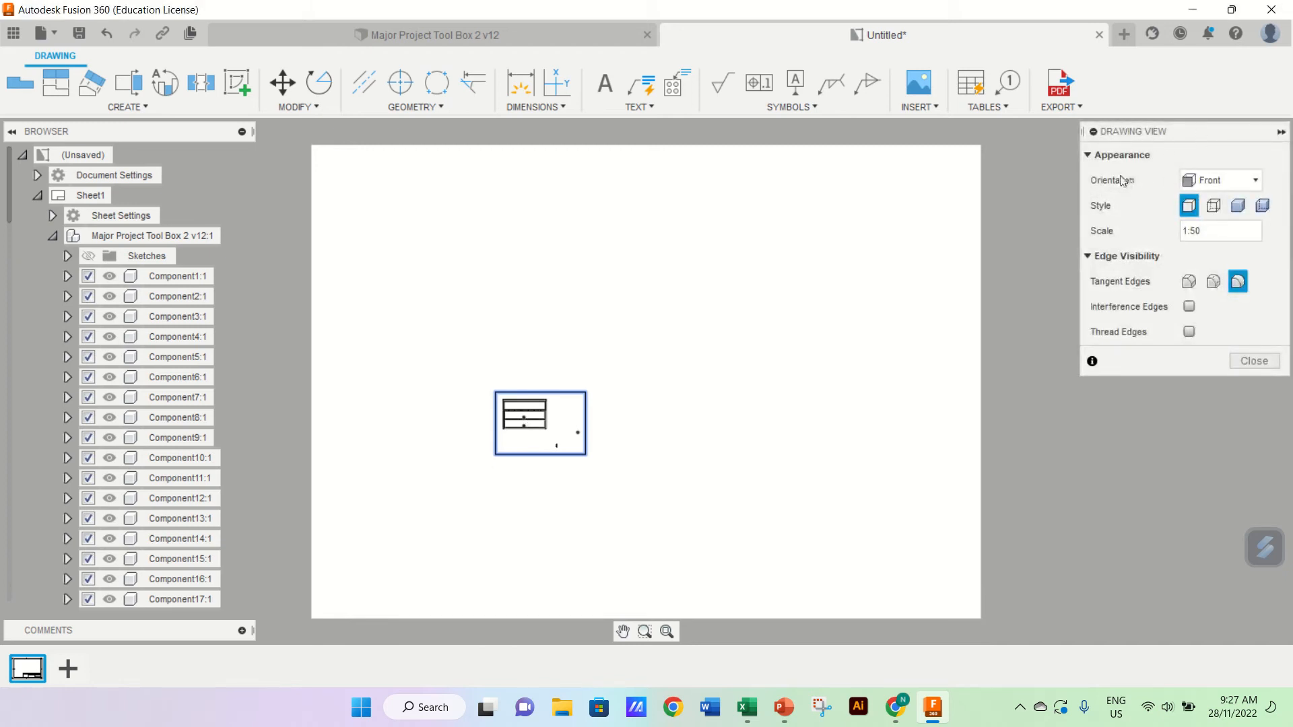
{"action": "left_click", "coordinate": [1212, 206]}
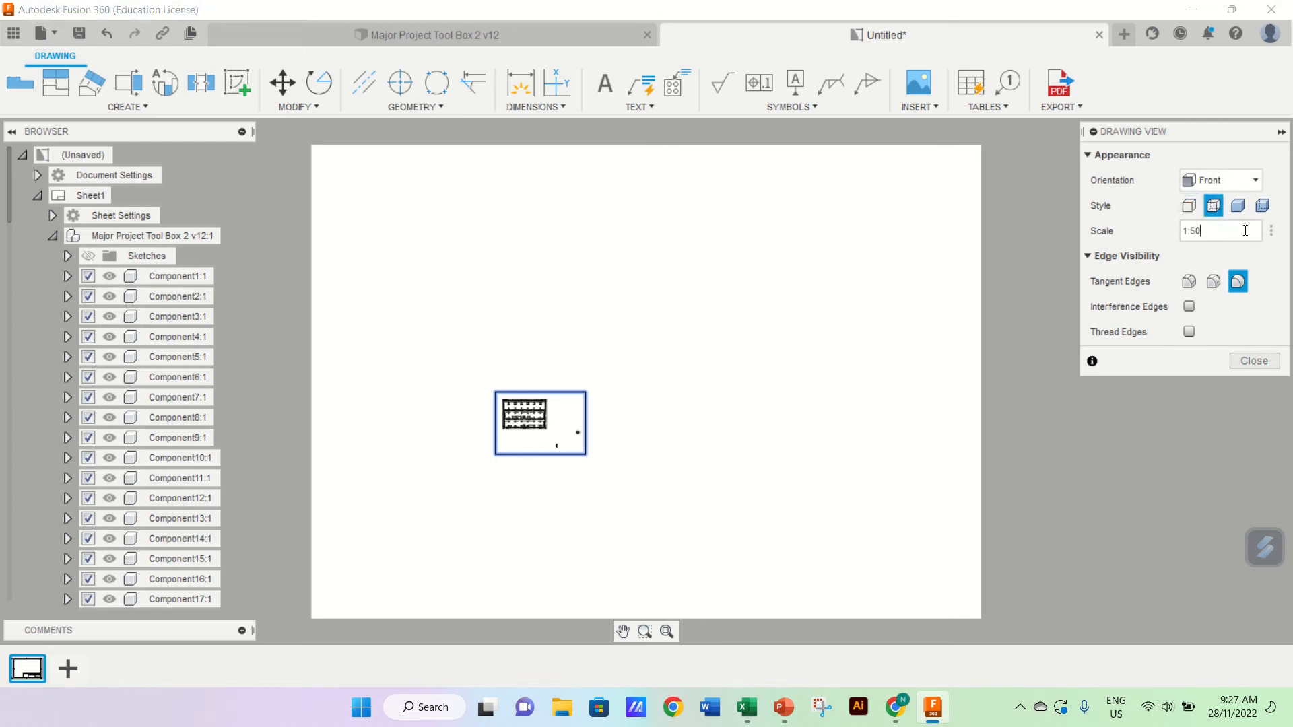
{"action": "left_click", "coordinate": [1269, 232]}
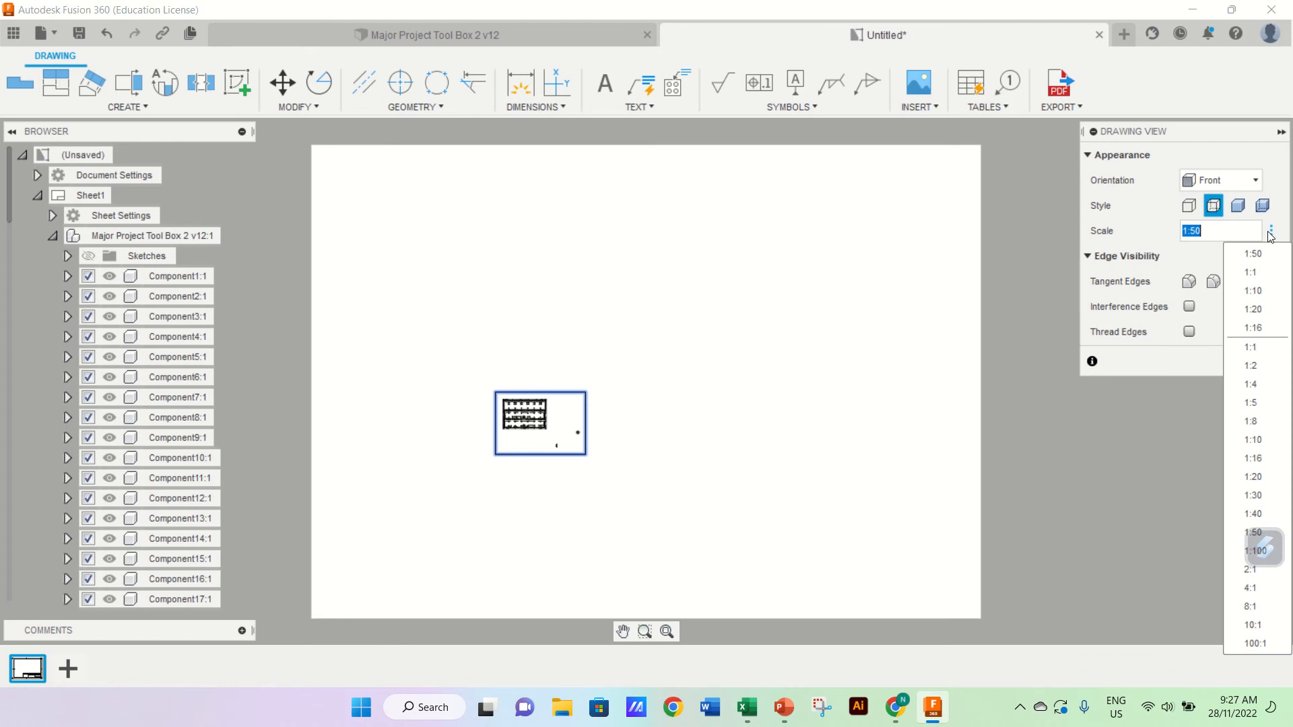
{"action": "left_click", "coordinate": [1257, 438]}
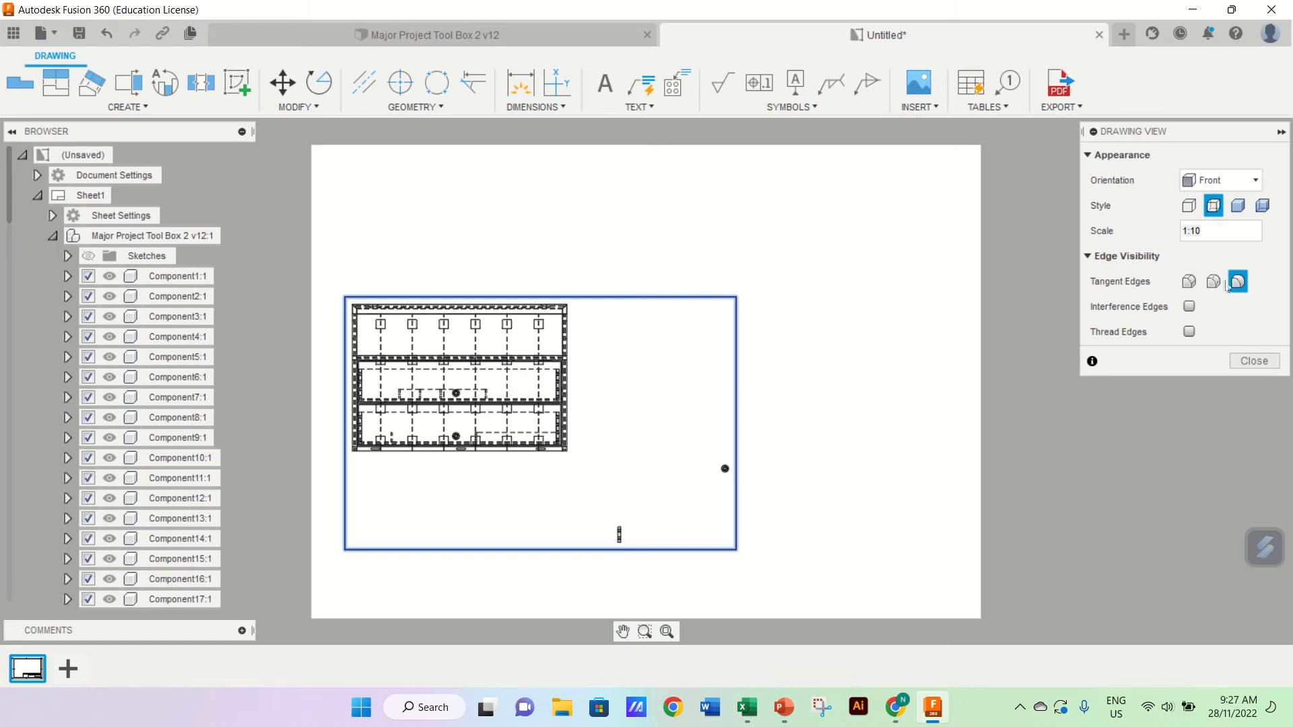
{"action": "left_click", "coordinate": [1252, 362]}
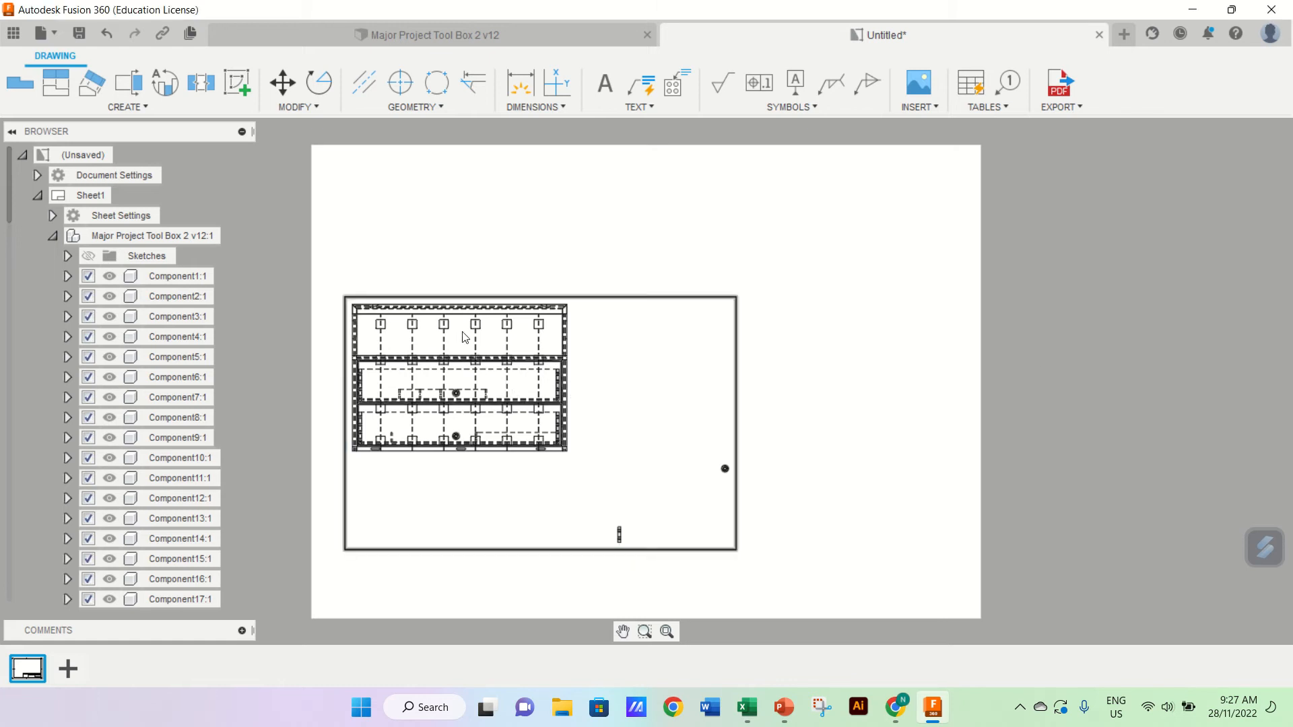
Step: Move the front view down into the lower-left area of the sheet
{"action": "key", "text": "m"}
{"action": "left_click", "coordinate": [484, 390]}
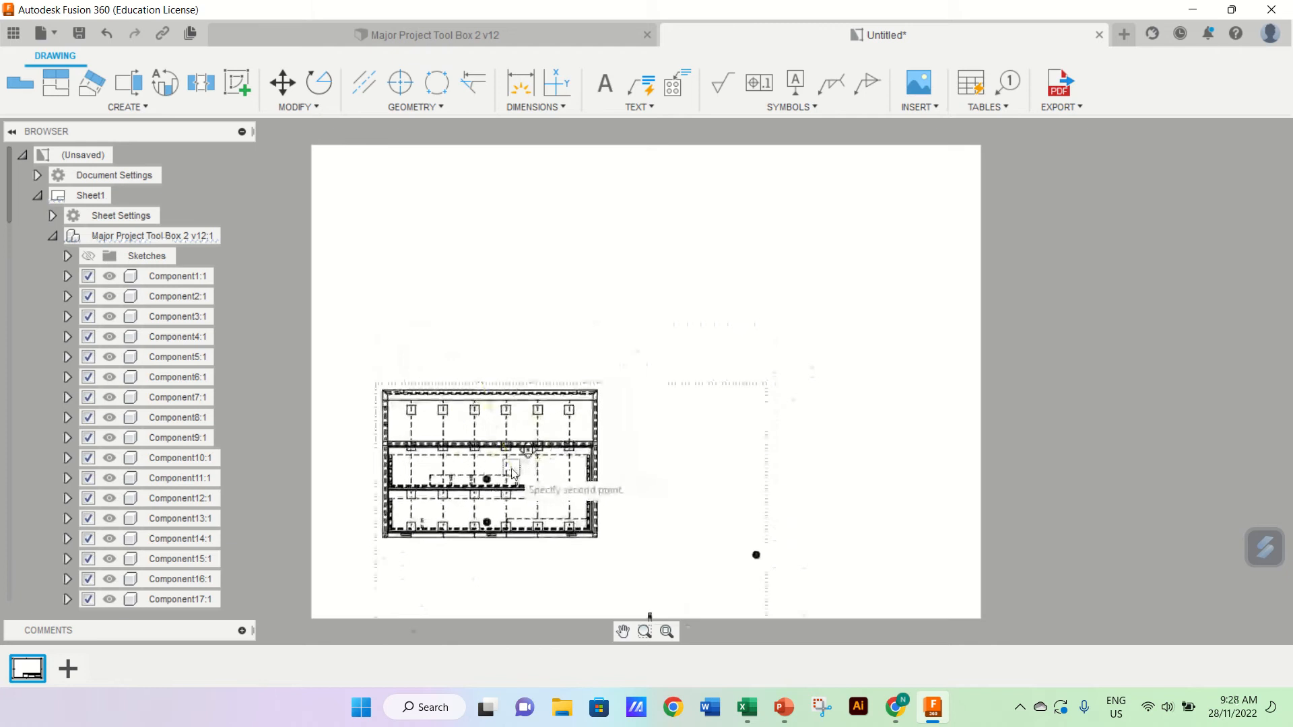
{"action": "left_click", "coordinate": [506, 491]}
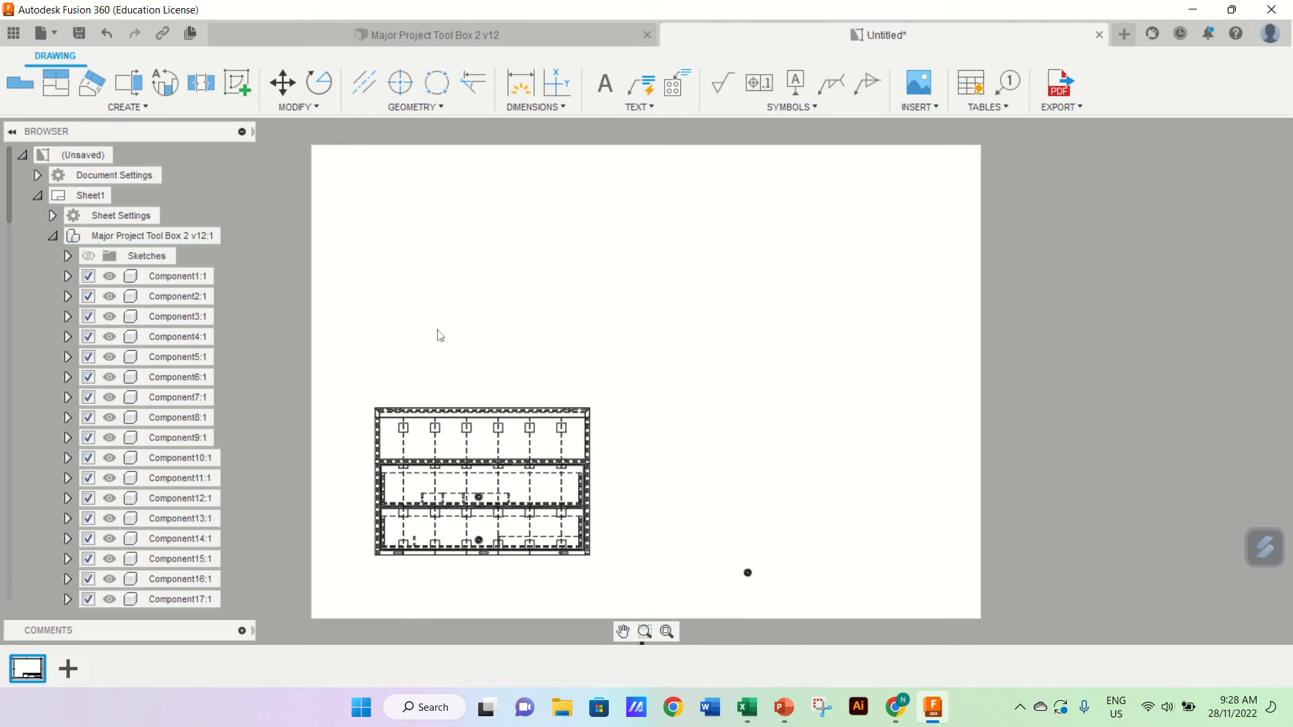
Step: Project the top and side views from the front view, and move them above it and to its right
{"action": "left_click", "coordinate": [435, 426]}
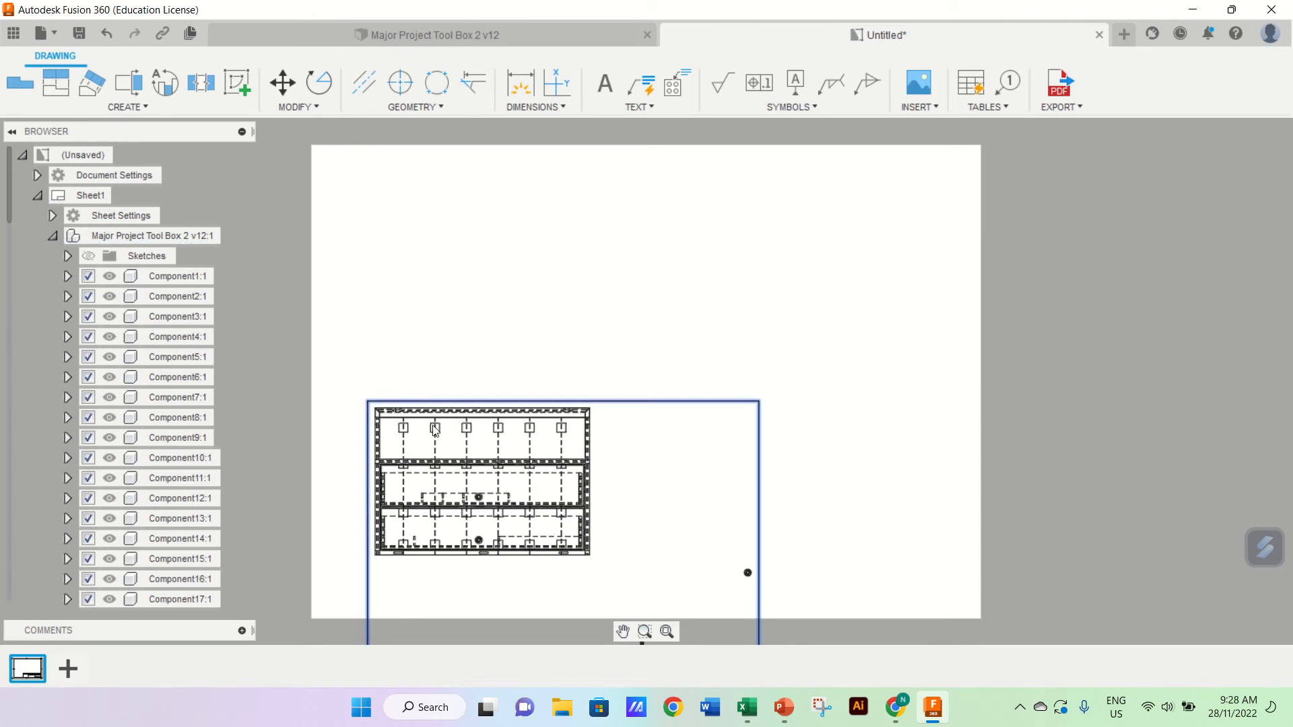
{"action": "left_click", "coordinate": [50, 93]}
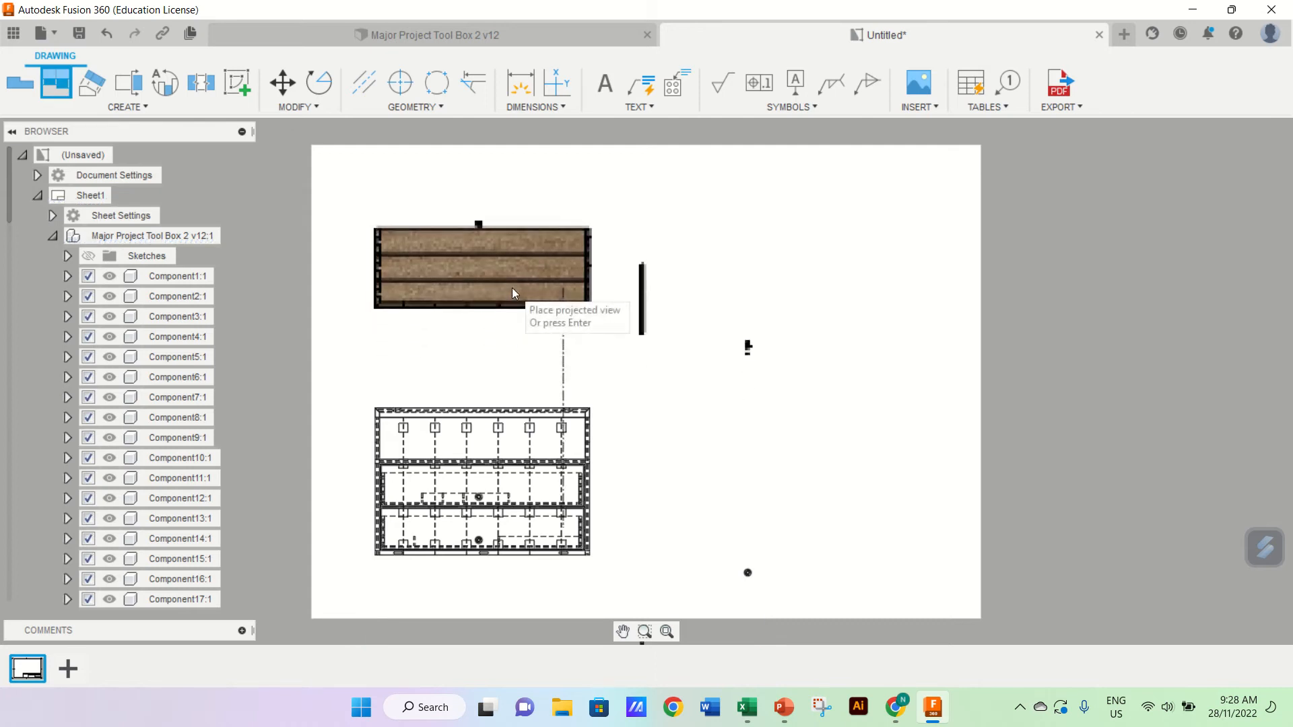
{"action": "left_click", "coordinate": [518, 620]}
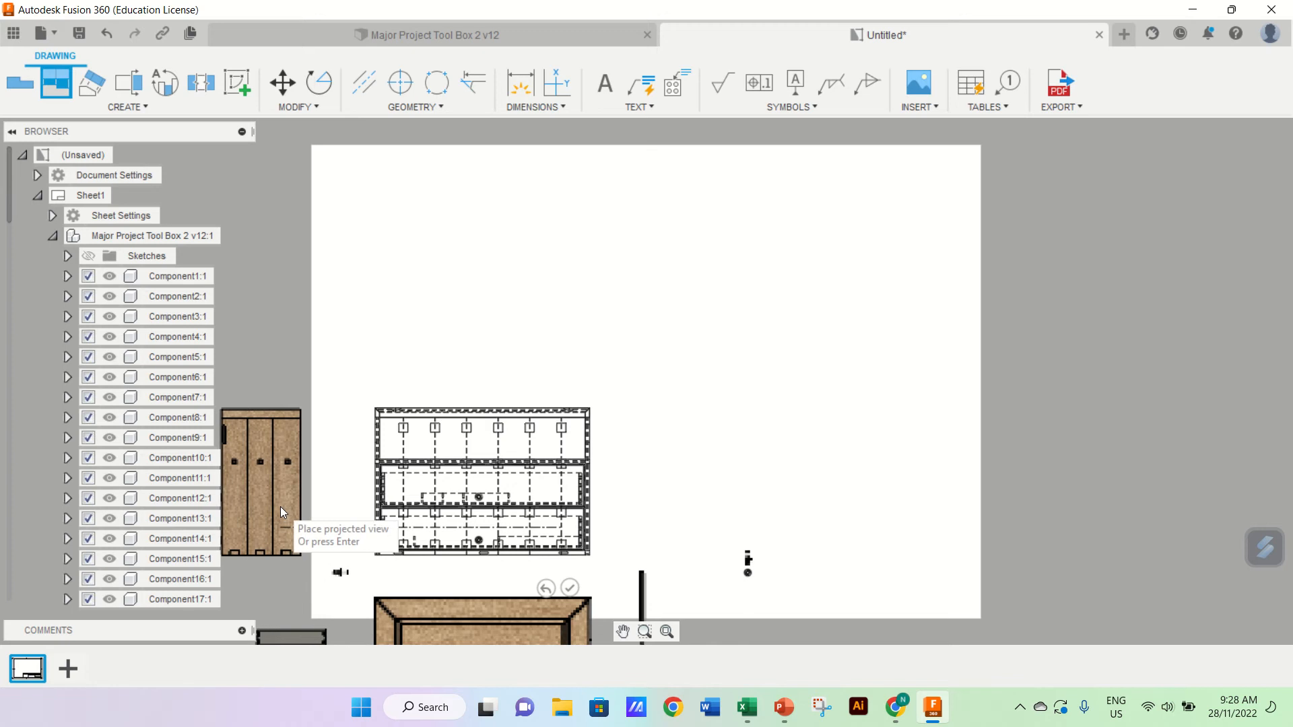
{"action": "left_click", "coordinate": [280, 506]}
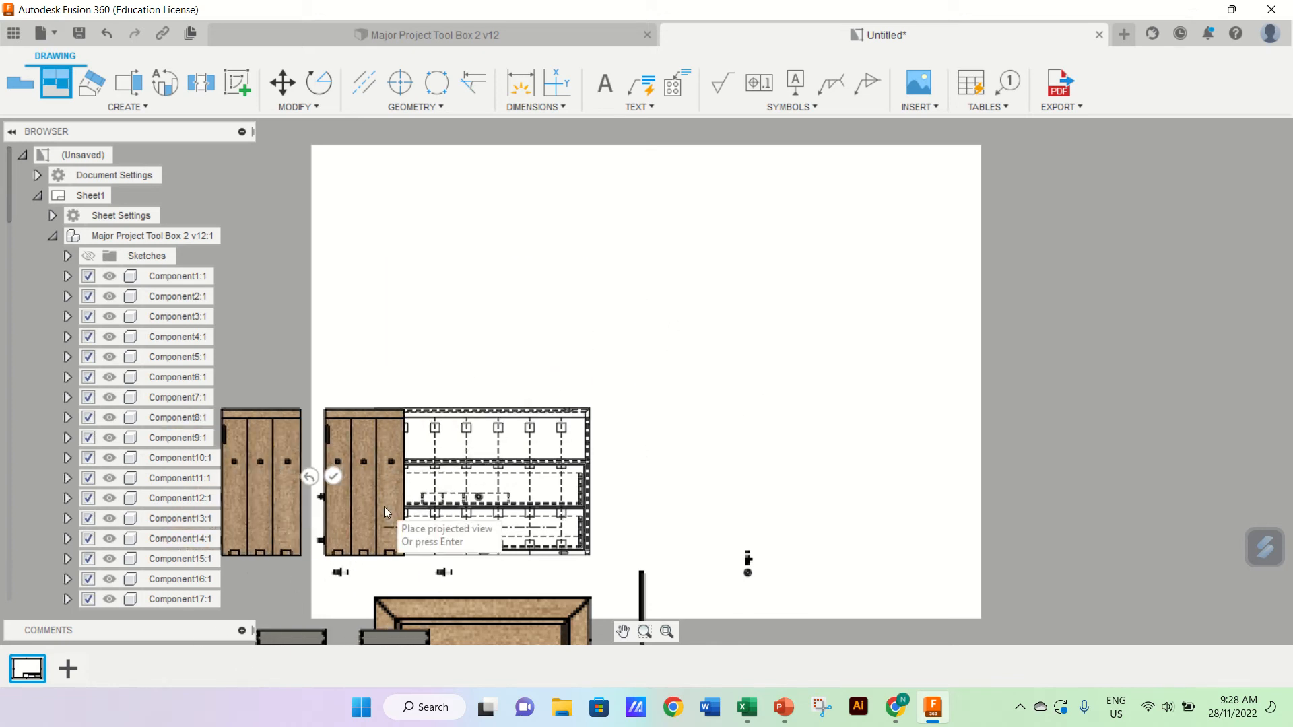
{"action": "key", "text": "Return"}
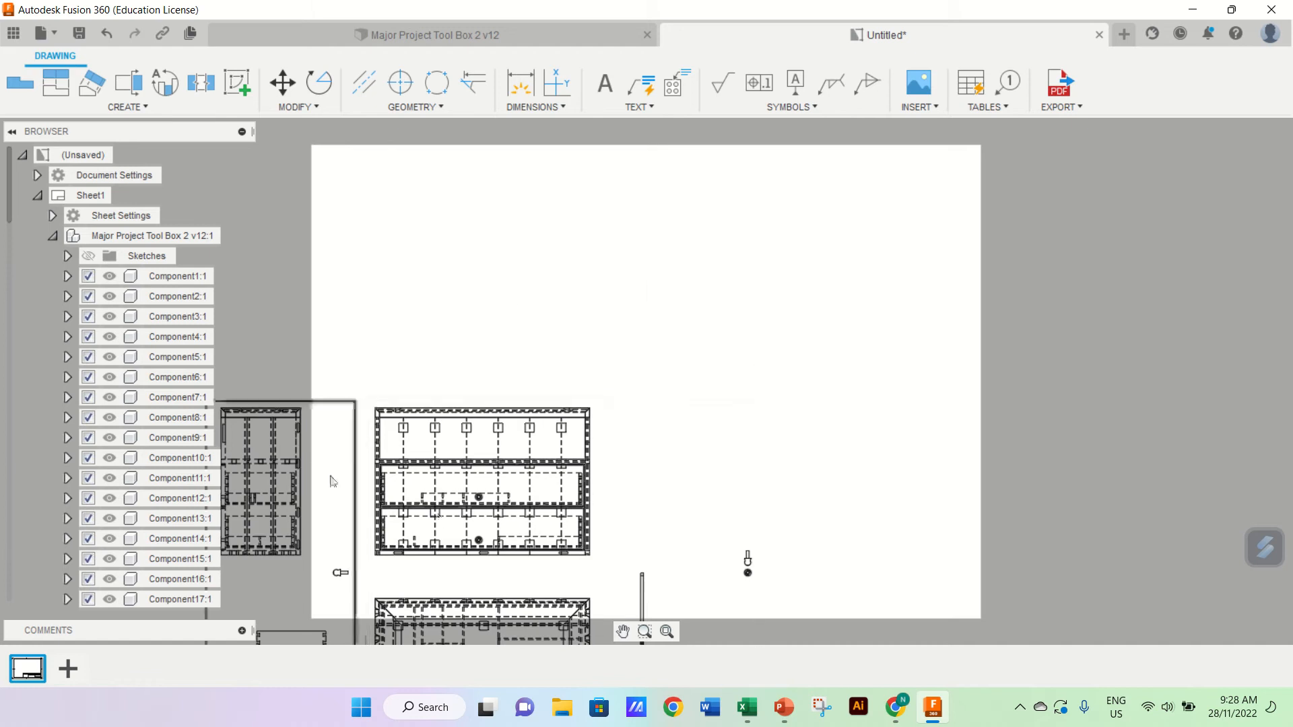
{"action": "left_click_drag", "start_coordinate": [515, 628], "coordinate": [537, 252]}
{"action": "left_click_drag", "start_coordinate": [260, 454], "coordinate": [728, 495]}
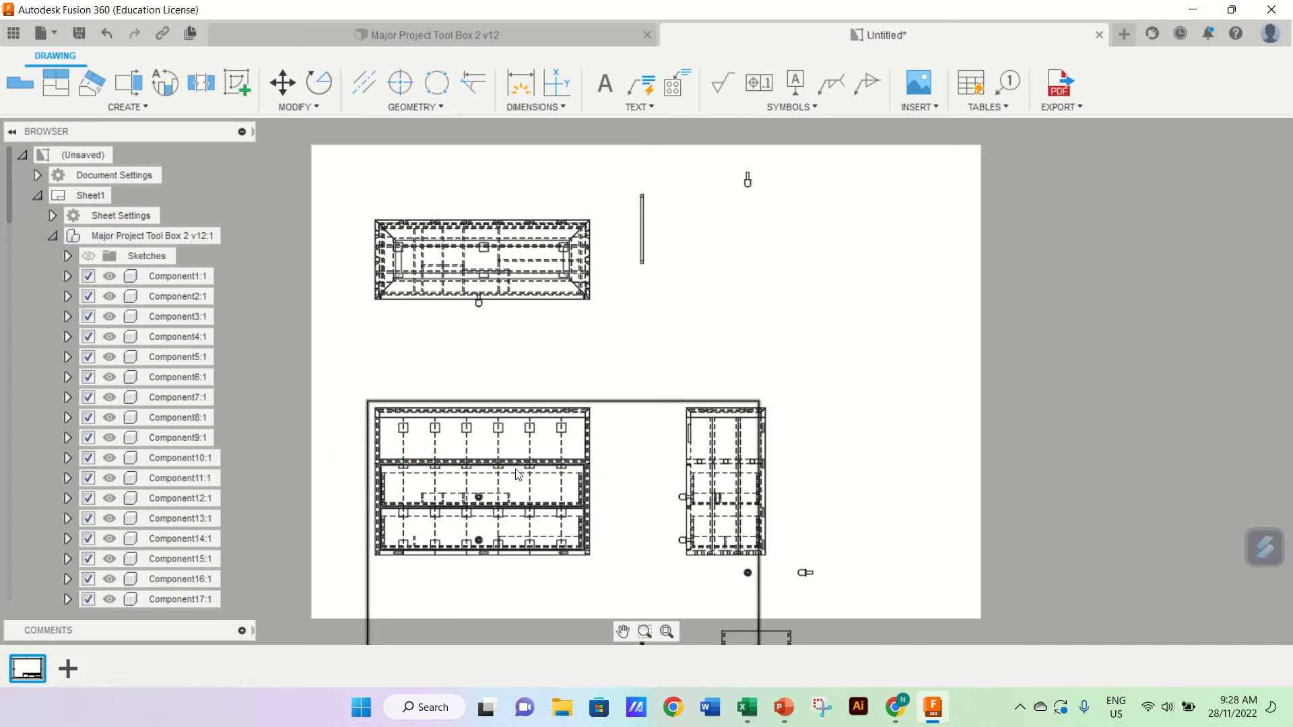
Step: Project an isometric view from the front view and move it to the upper-right area of the sheet
{"action": "double_click", "coordinate": [482, 470]}
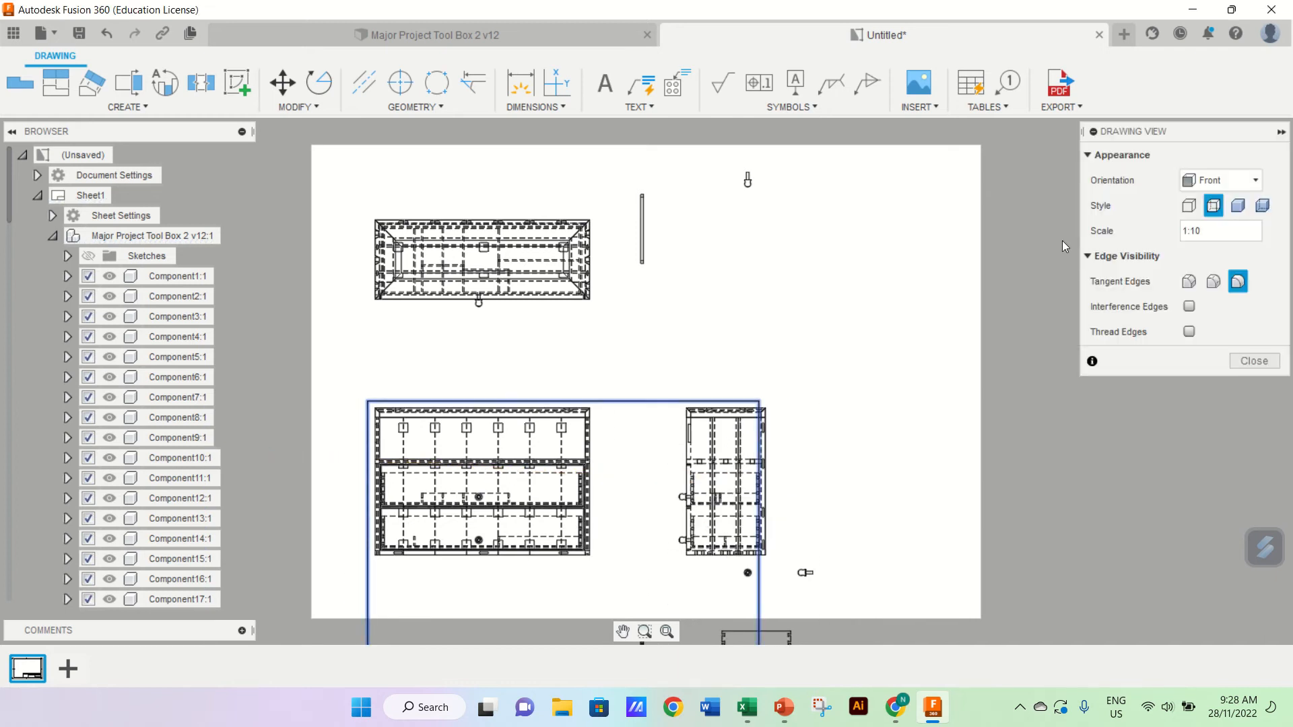
{"action": "left_click", "coordinate": [1254, 361]}
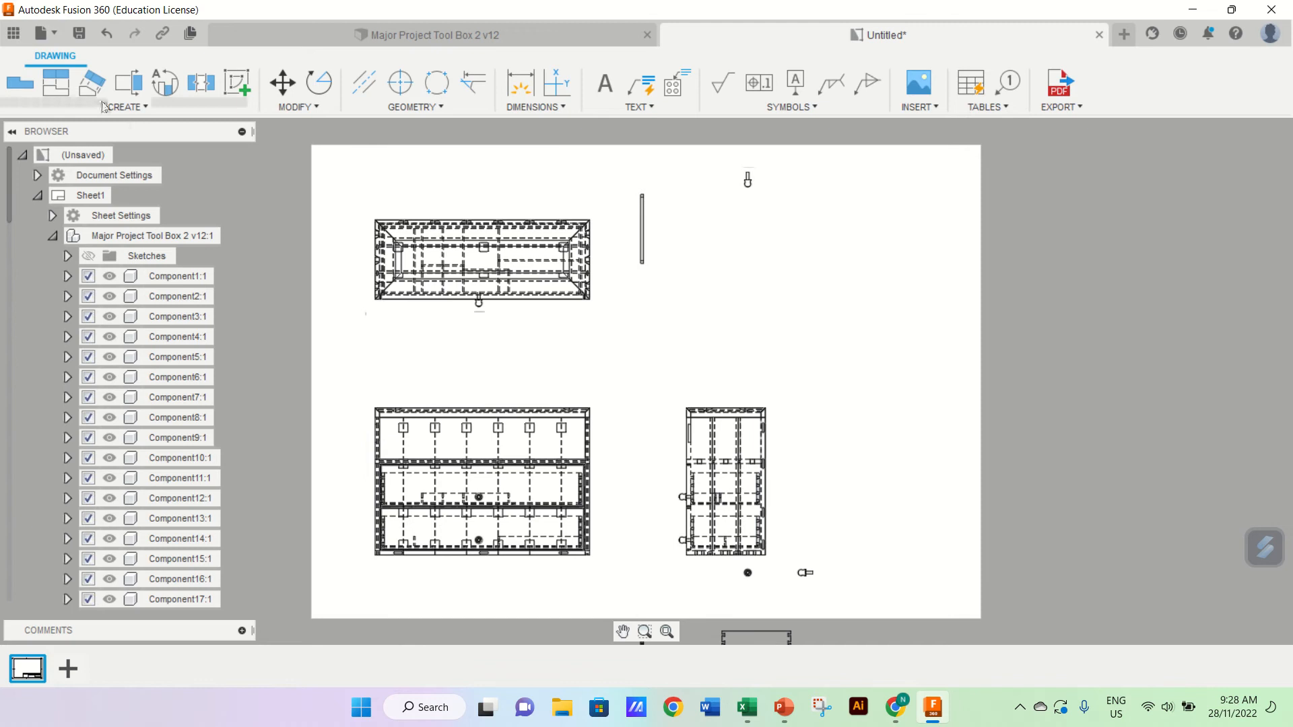
{"action": "left_click", "coordinate": [56, 97]}
{"action": "left_click", "coordinate": [410, 431]}
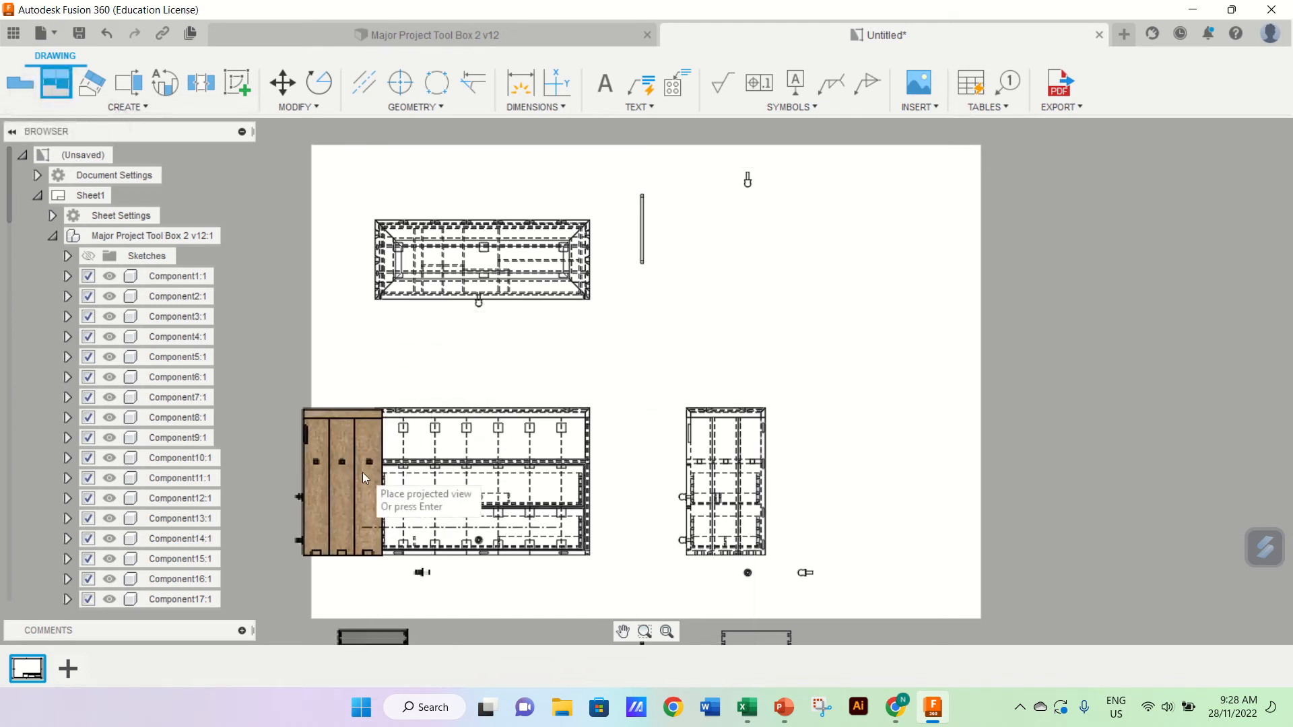
{"action": "scroll", "coordinate": [340, 586], "scroll_direction": "down", "scroll_amount": 4}
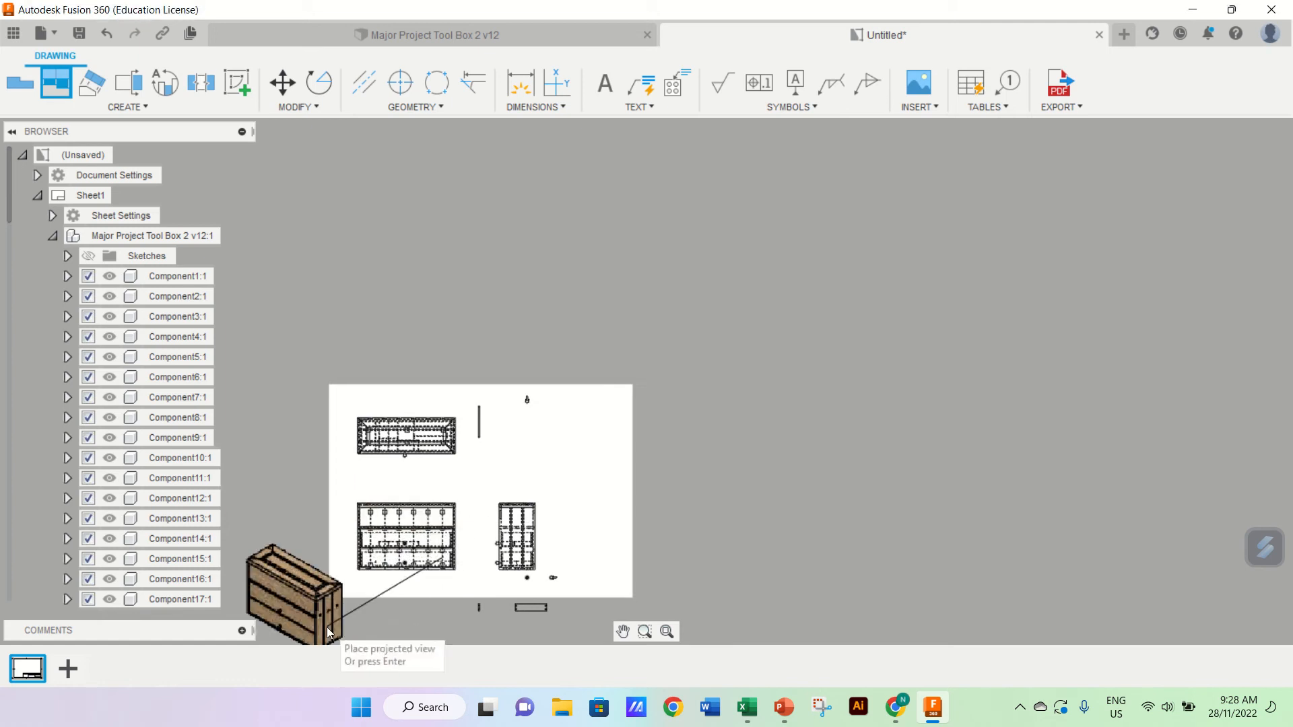
{"action": "left_click", "coordinate": [328, 631]}
{"action": "key", "text": "Return"}
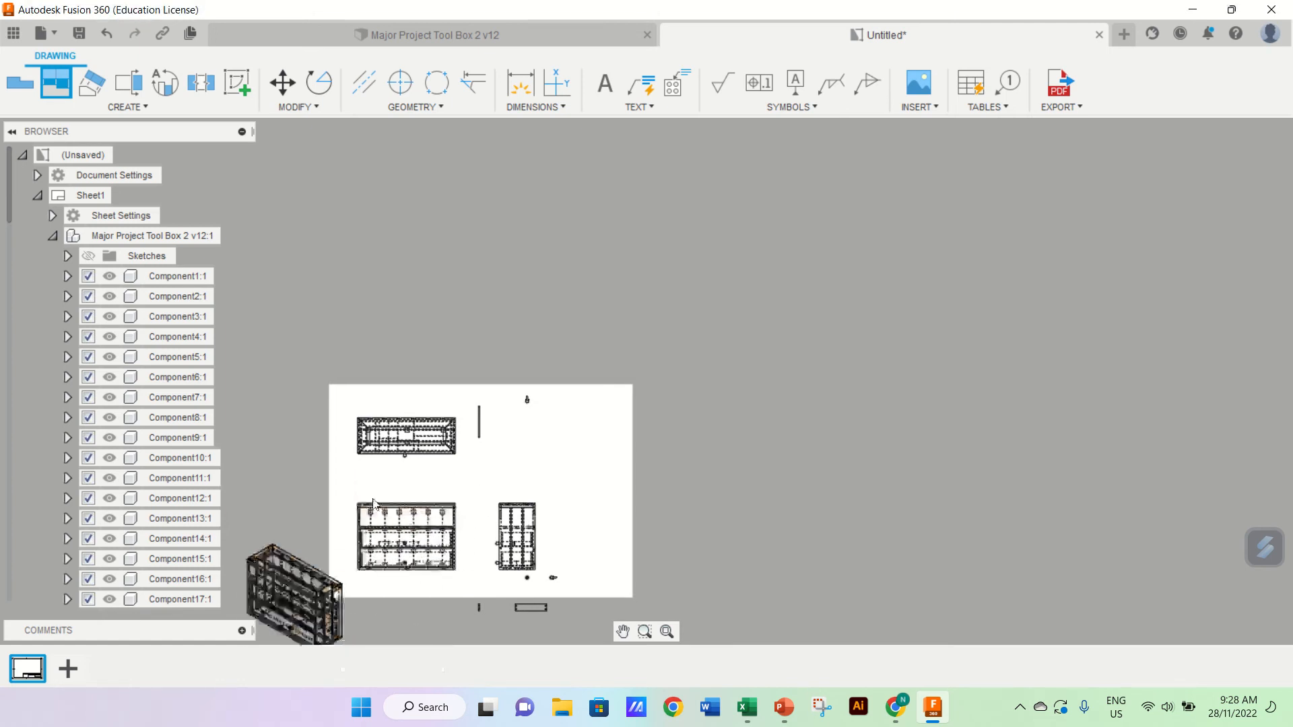
{"action": "left_click_drag", "start_coordinate": [303, 590], "coordinate": [564, 447]}
{"action": "left_click", "coordinate": [563, 447]}
Step: Change the isometric view's style to shaded with visible edges only
{"action": "scroll", "coordinate": [562, 445], "scroll_direction": "up", "scroll_amount": 5}
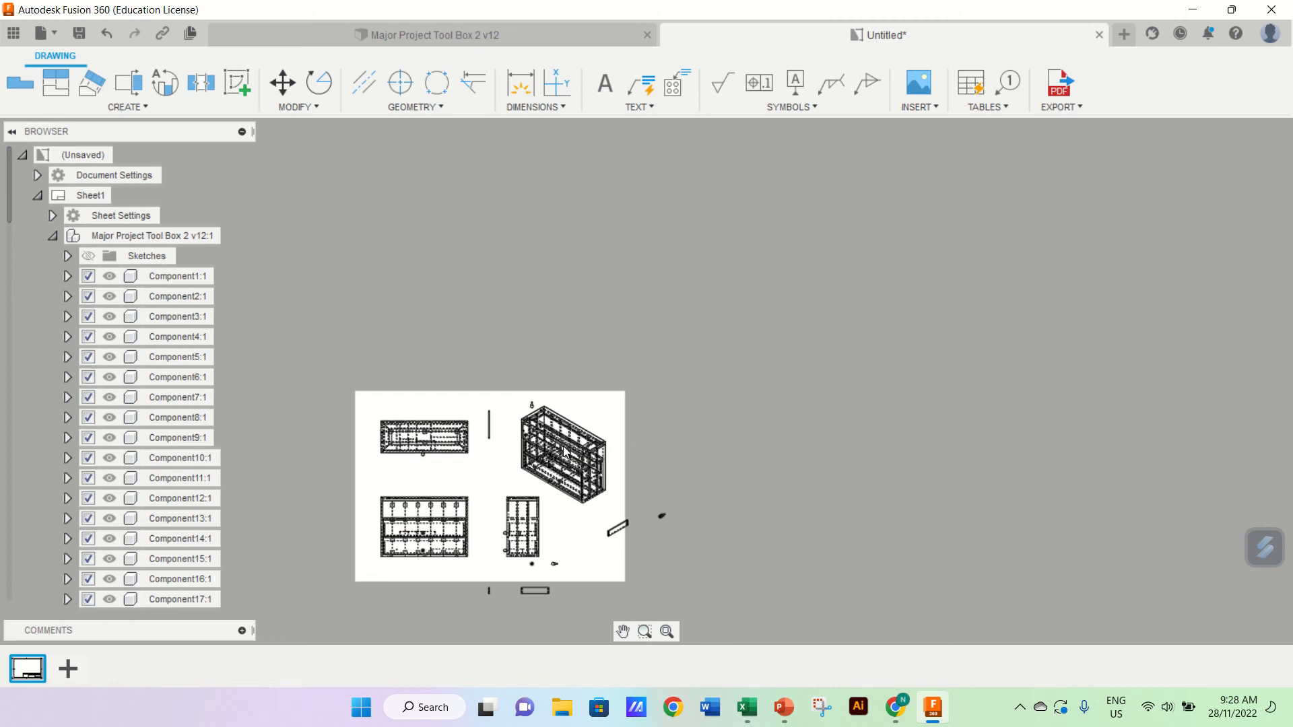
{"action": "scroll", "coordinate": [563, 446], "scroll_direction": "up", "scroll_amount": 2}
{"action": "double_click", "coordinate": [574, 432]}
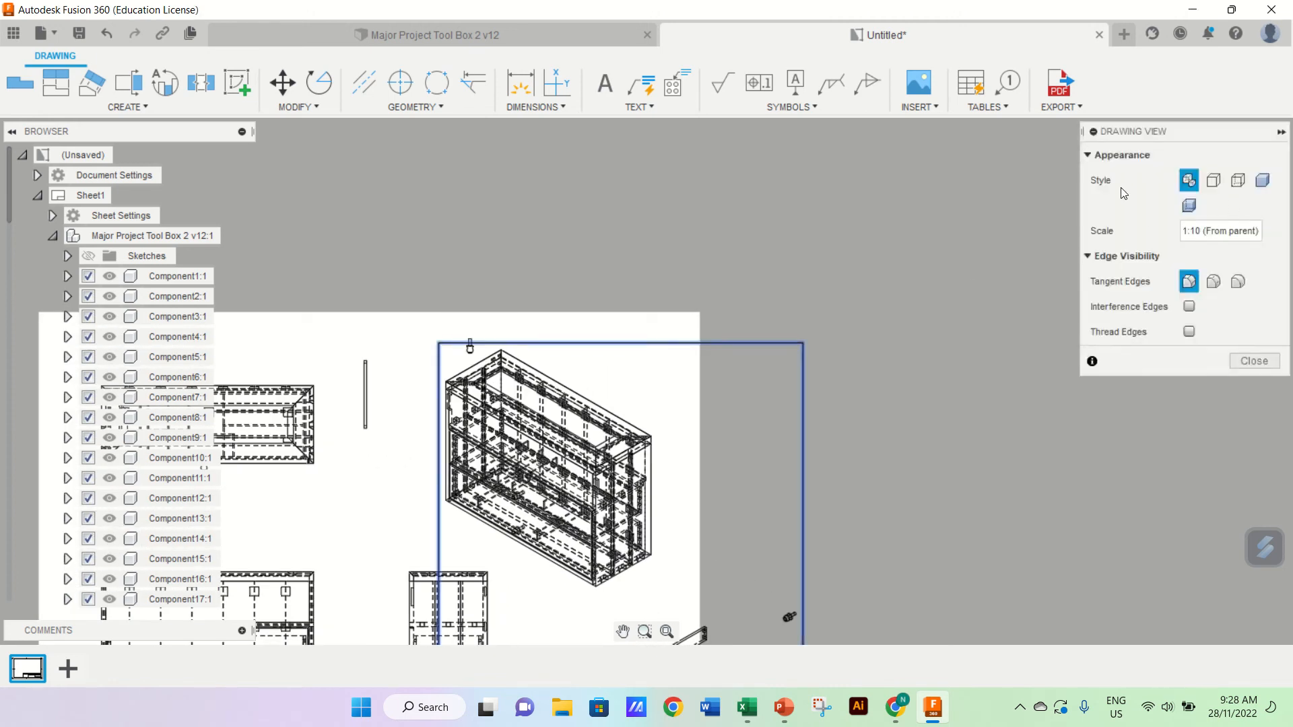
{"action": "left_click", "coordinate": [1263, 182]}
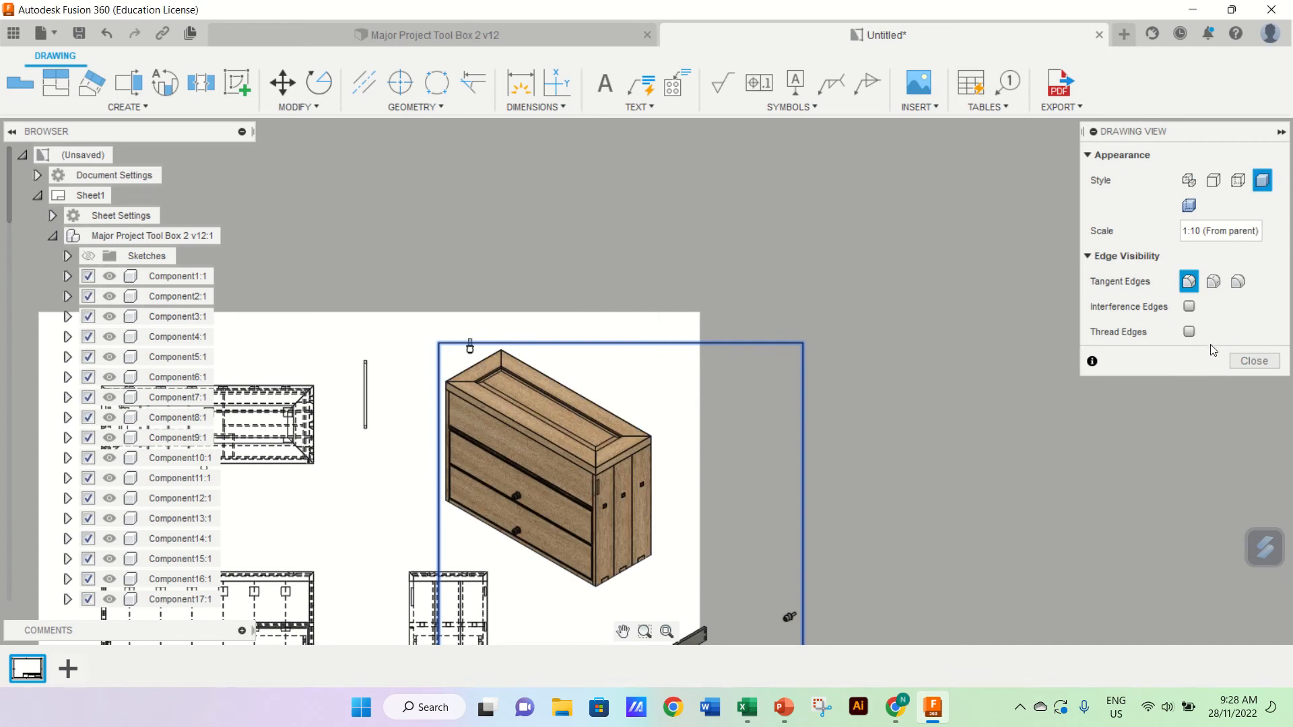
{"action": "left_click", "coordinate": [1242, 361]}
{"action": "scroll", "coordinate": [682, 402], "scroll_direction": "down", "scroll_amount": 5}
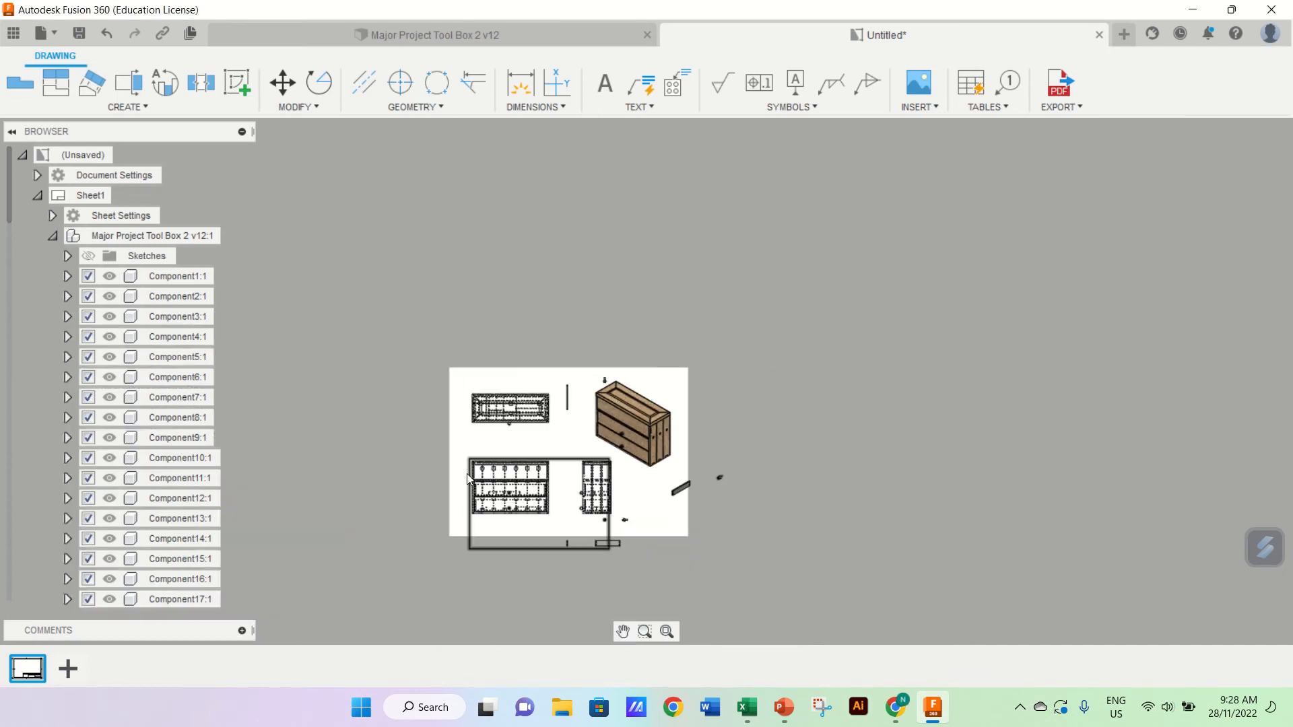
{"action": "scroll", "coordinate": [467, 479], "scroll_direction": "up", "scroll_amount": 9}
{"action": "scroll", "coordinate": [467, 479], "scroll_direction": "down", "scroll_amount": 6}
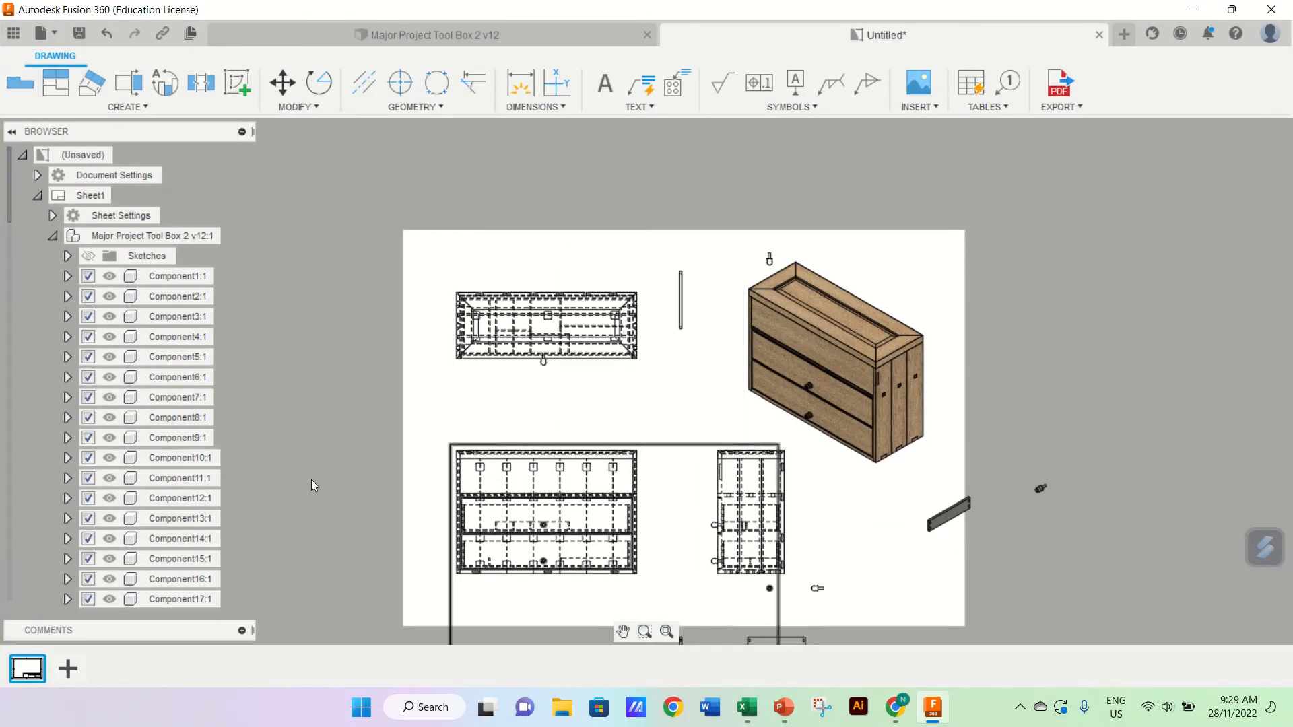
{"action": "scroll", "coordinate": [296, 444], "scroll_direction": "up", "scroll_amount": 2}
{"action": "scroll", "coordinate": [320, 450], "scroll_direction": "up", "scroll_amount": 3}
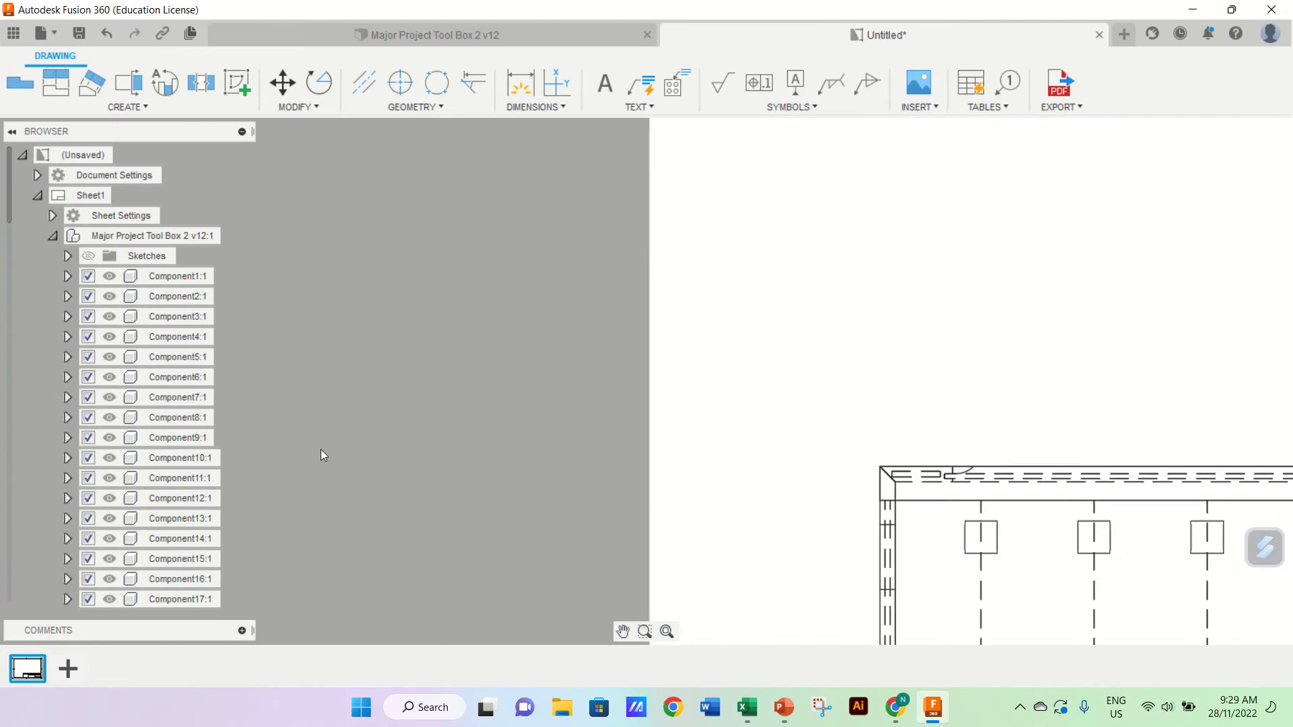
{"action": "scroll", "coordinate": [321, 449], "scroll_direction": "down", "scroll_amount": 3}
{"action": "scroll", "coordinate": [320, 456], "scroll_direction": "down", "scroll_amount": 3}
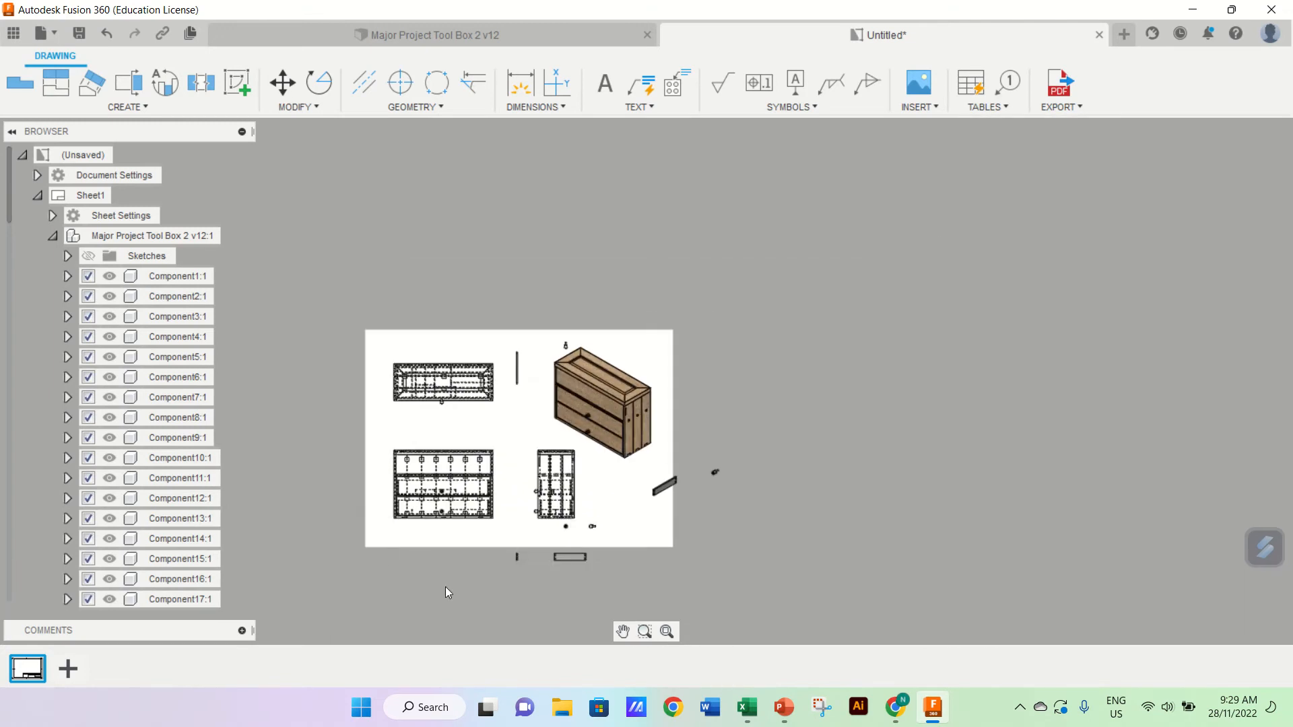
{"action": "scroll", "coordinate": [445, 593], "scroll_direction": "up", "scroll_amount": 4}
{"action": "scroll", "coordinate": [446, 592], "scroll_direction": "down", "scroll_amount": 2}
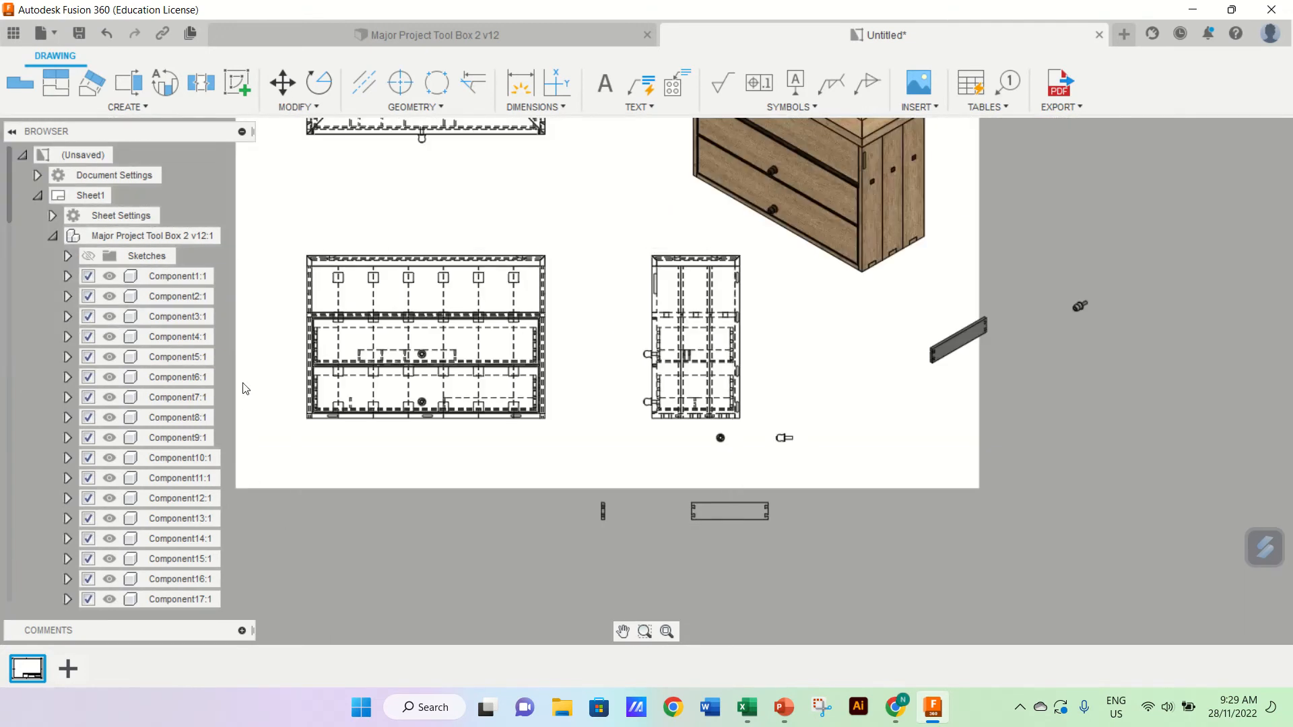
{"action": "scroll", "coordinate": [245, 389], "scroll_direction": "up", "scroll_amount": 3}
{"action": "scroll", "coordinate": [245, 388], "scroll_direction": "down", "scroll_amount": 1}
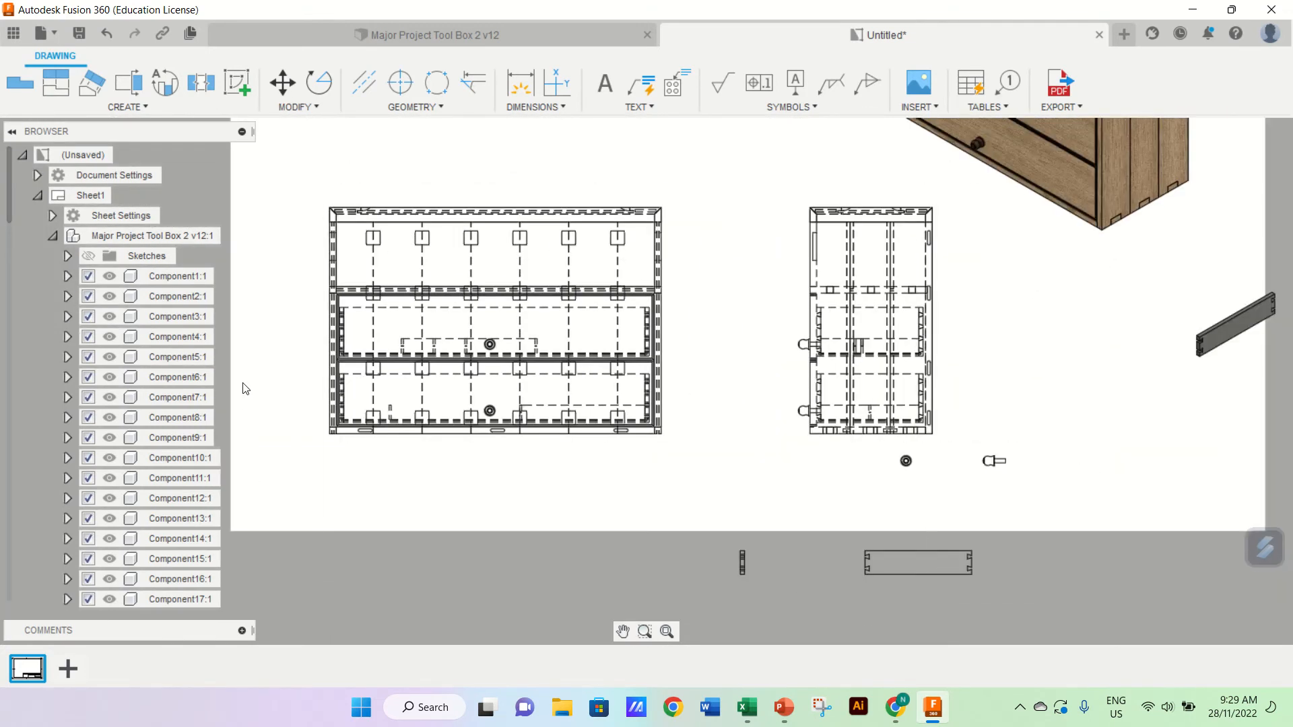
{"action": "left_click", "coordinate": [538, 106]}
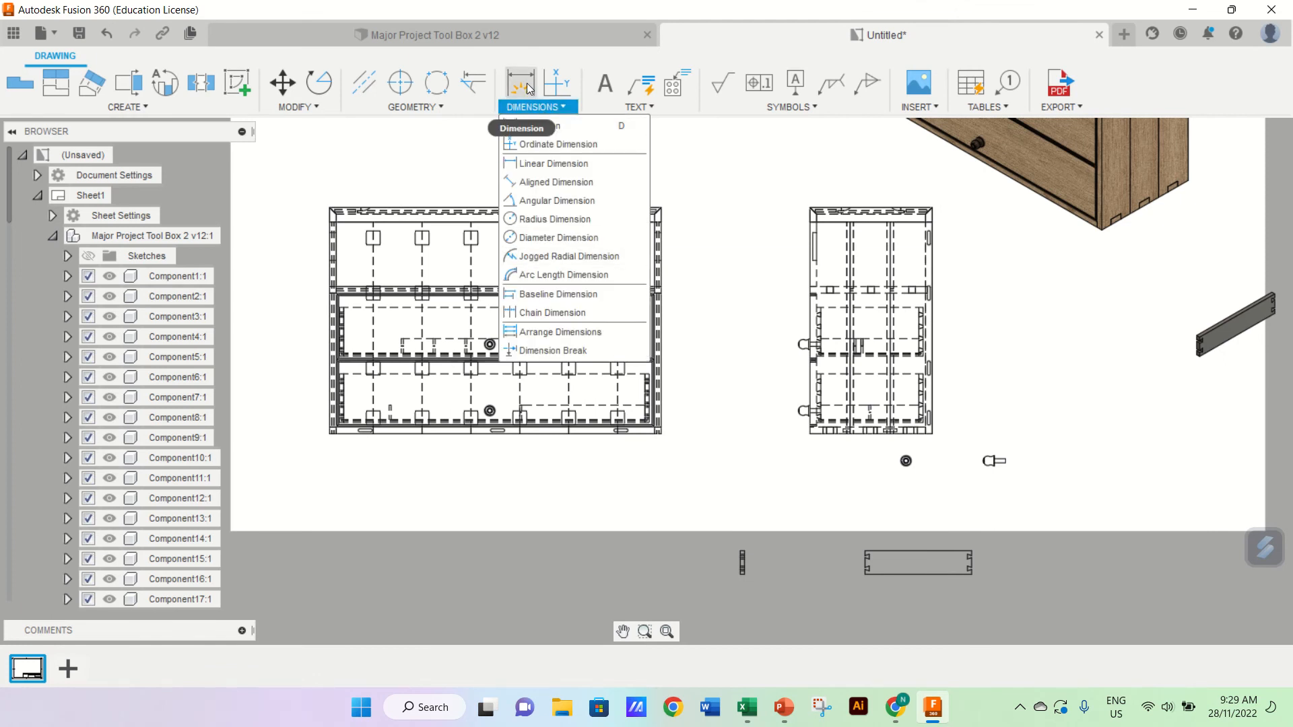
{"action": "left_click", "coordinate": [540, 127]}
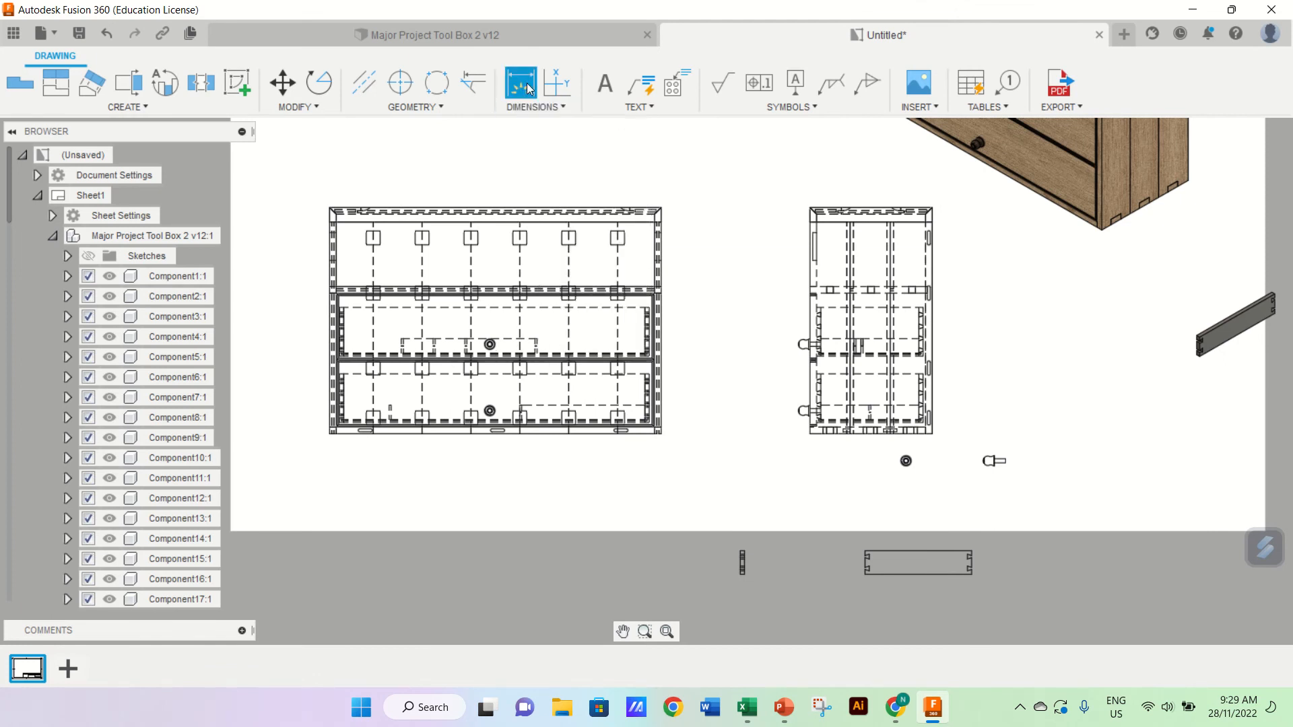
{"action": "left_click", "coordinate": [329, 436]}
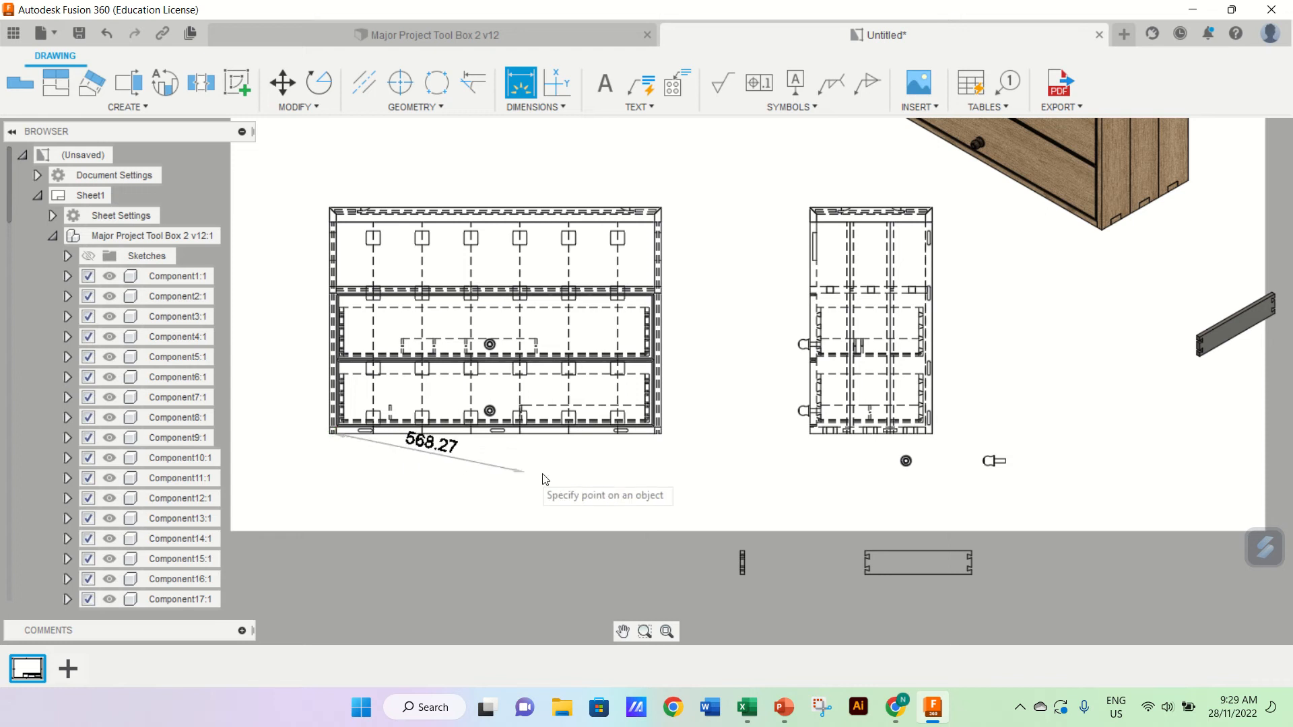
{"action": "left_click", "coordinate": [659, 435]}
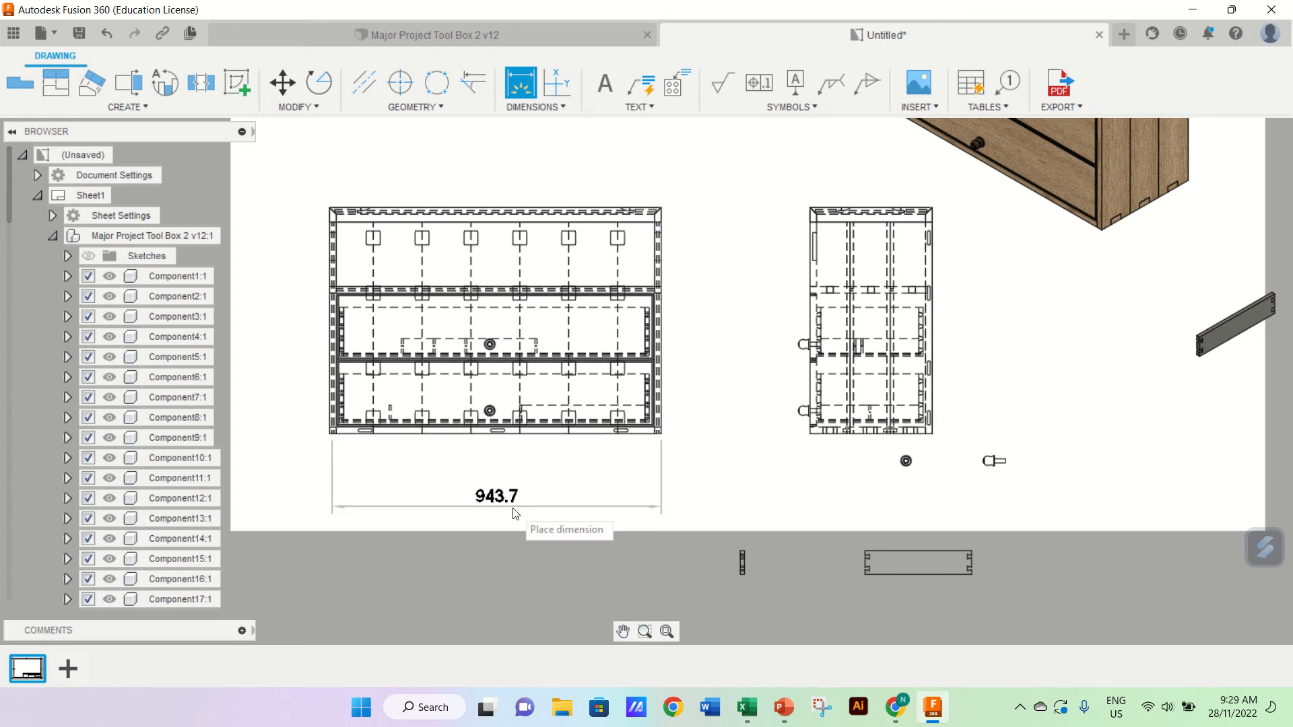
{"action": "key", "text": "Escape"}
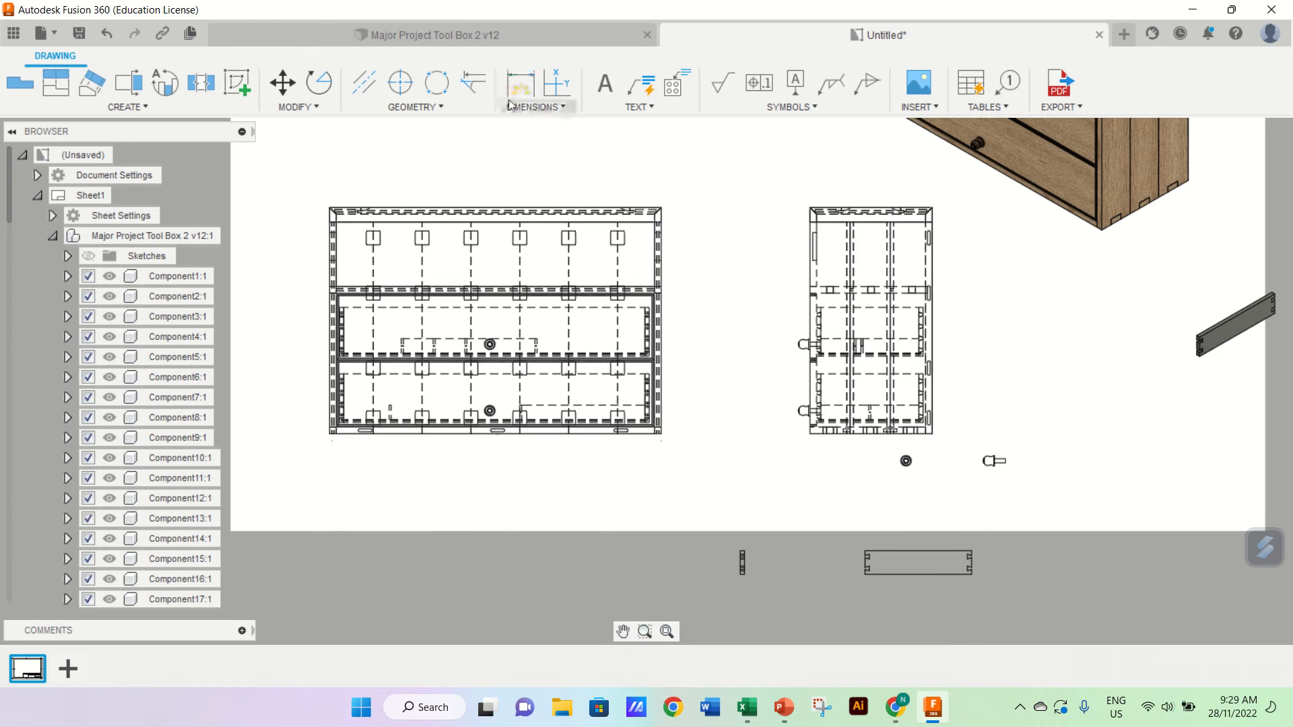
{"action": "left_click", "coordinate": [520, 84]}
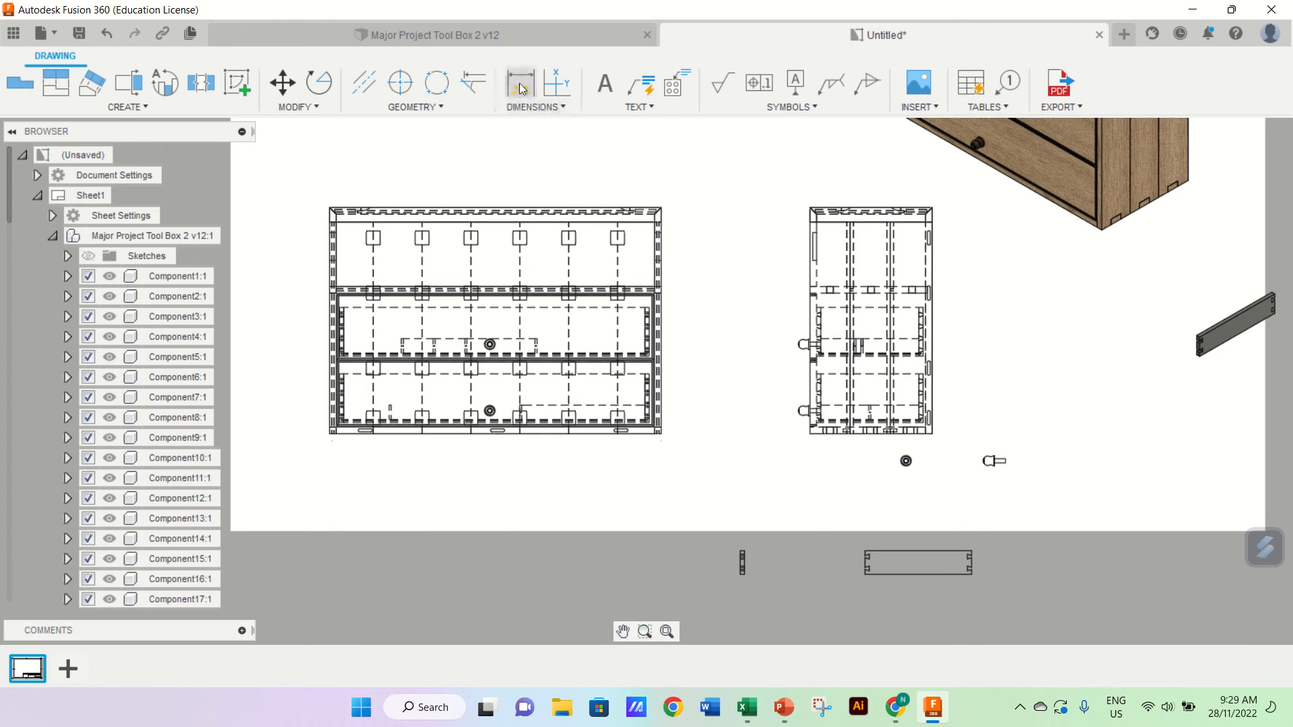
{"action": "left_click", "coordinate": [330, 433]}
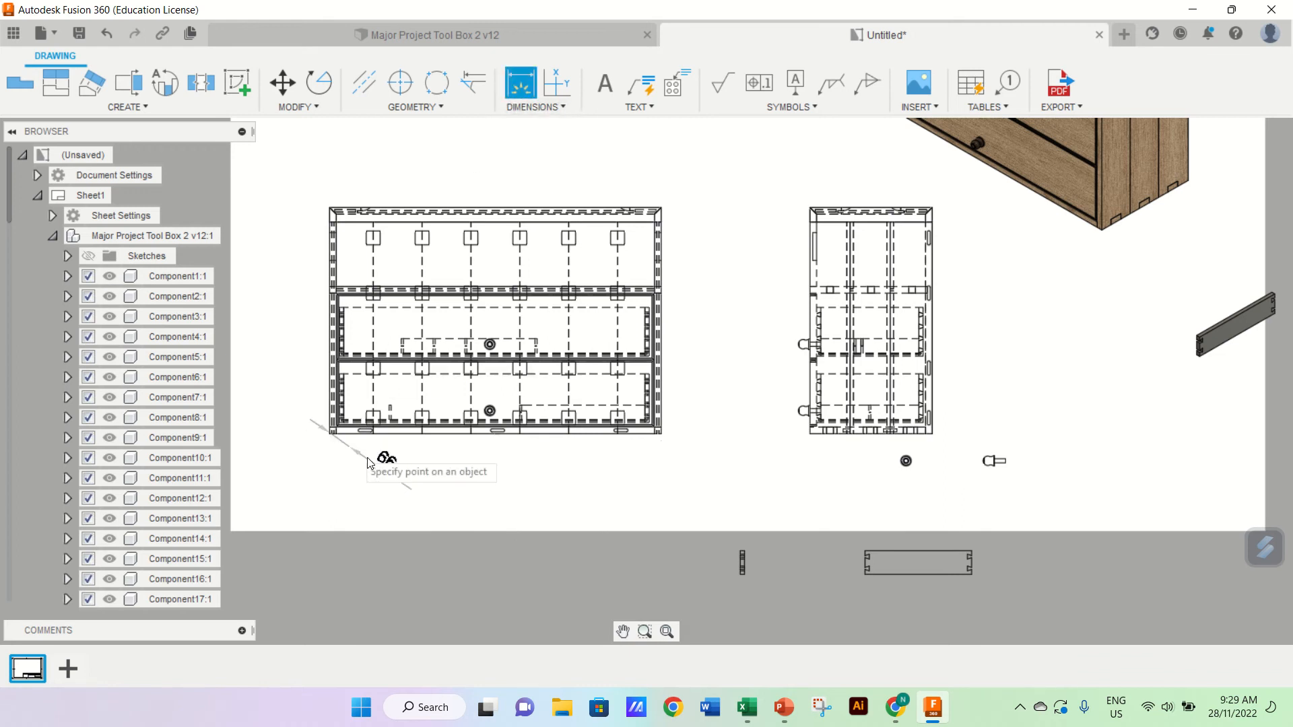
{"action": "left_click", "coordinate": [659, 433]}
{"action": "key", "text": "Escape"}
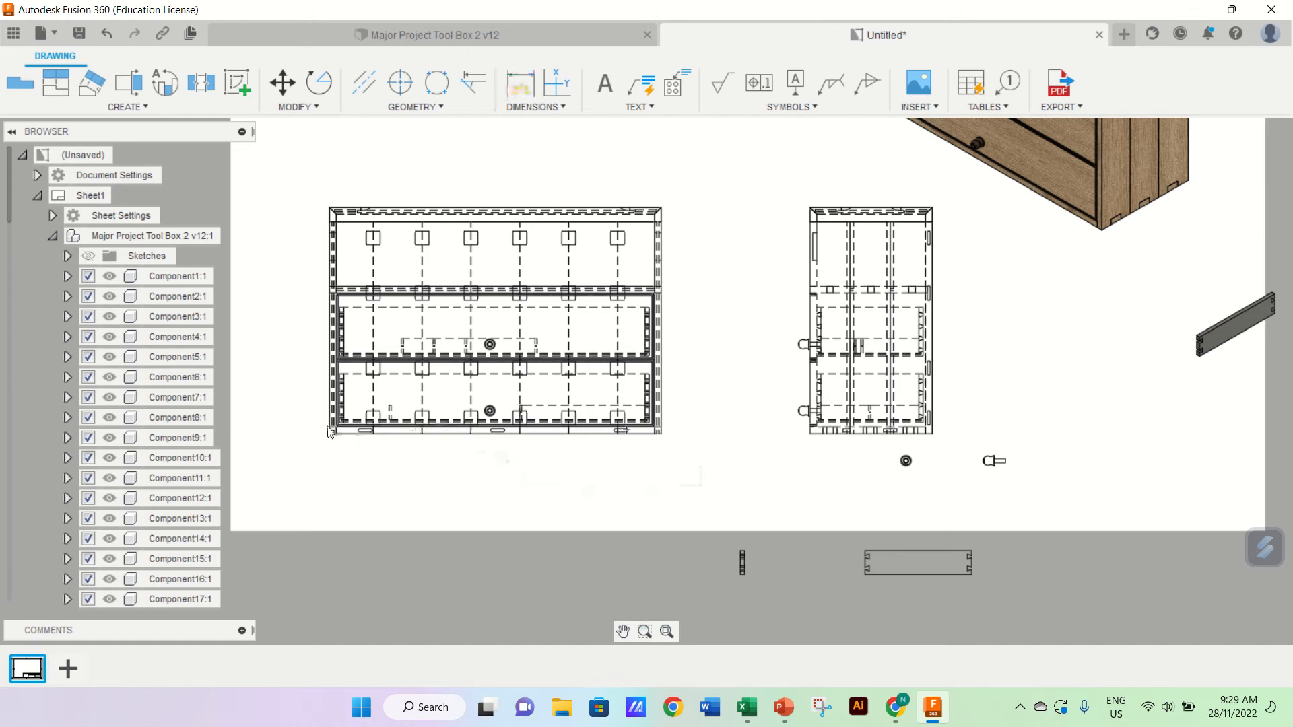
Step: Dimension the front view's overall width between its bottom corners and place the dimension below the view
{"action": "scroll", "coordinate": [327, 431], "scroll_direction": "up", "scroll_amount": 10}
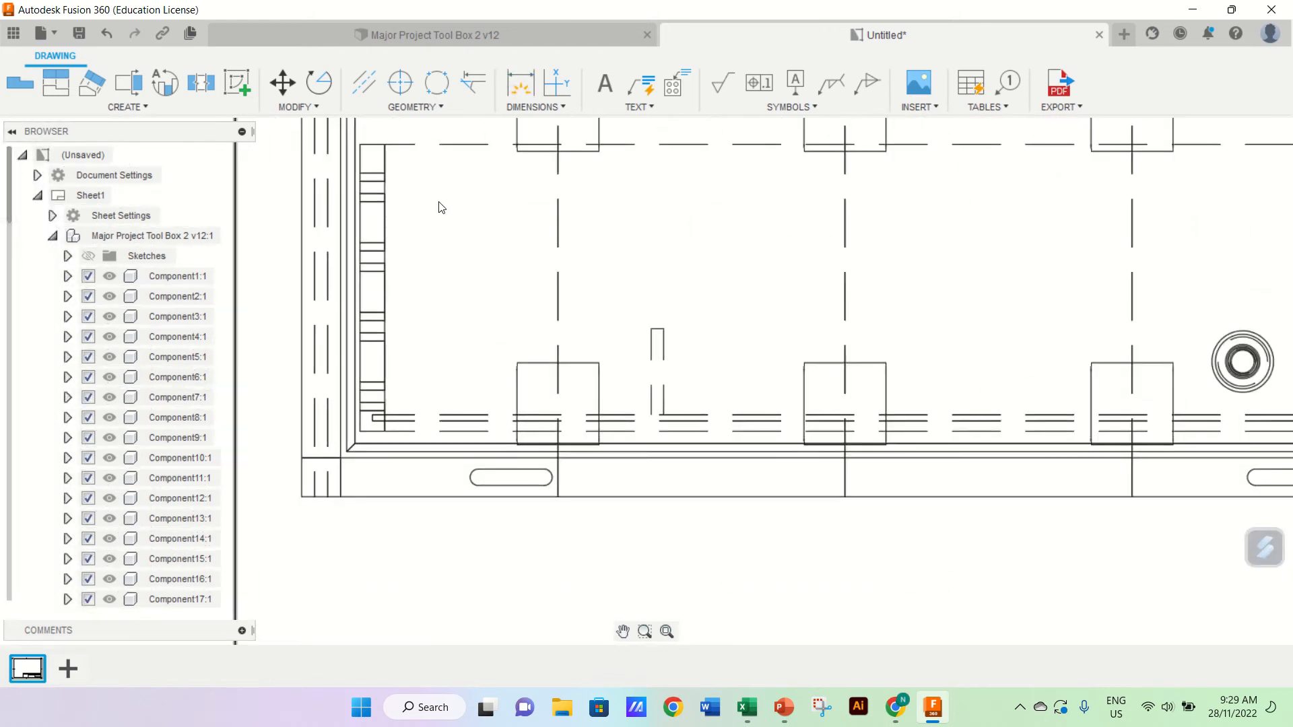
{"action": "left_click", "coordinate": [520, 82]}
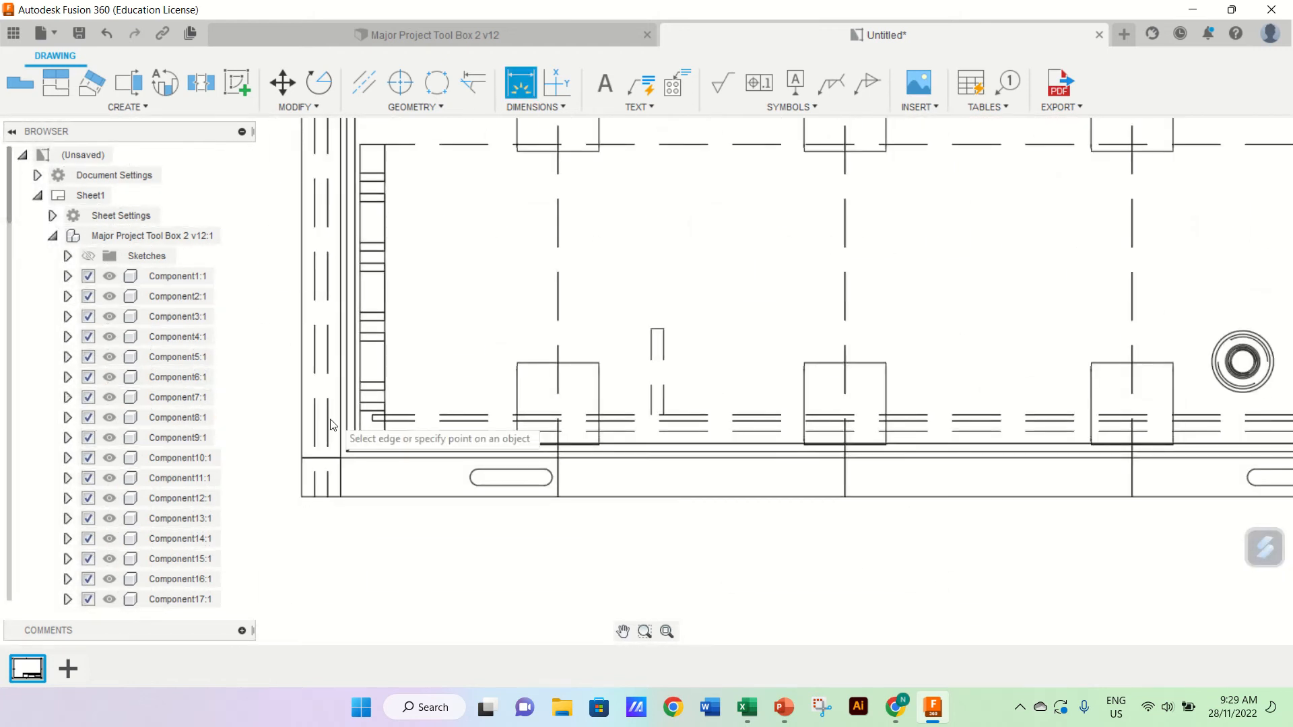
{"action": "left_click", "coordinate": [302, 496]}
{"action": "scroll", "coordinate": [471, 544], "scroll_direction": "down", "scroll_amount": 5}
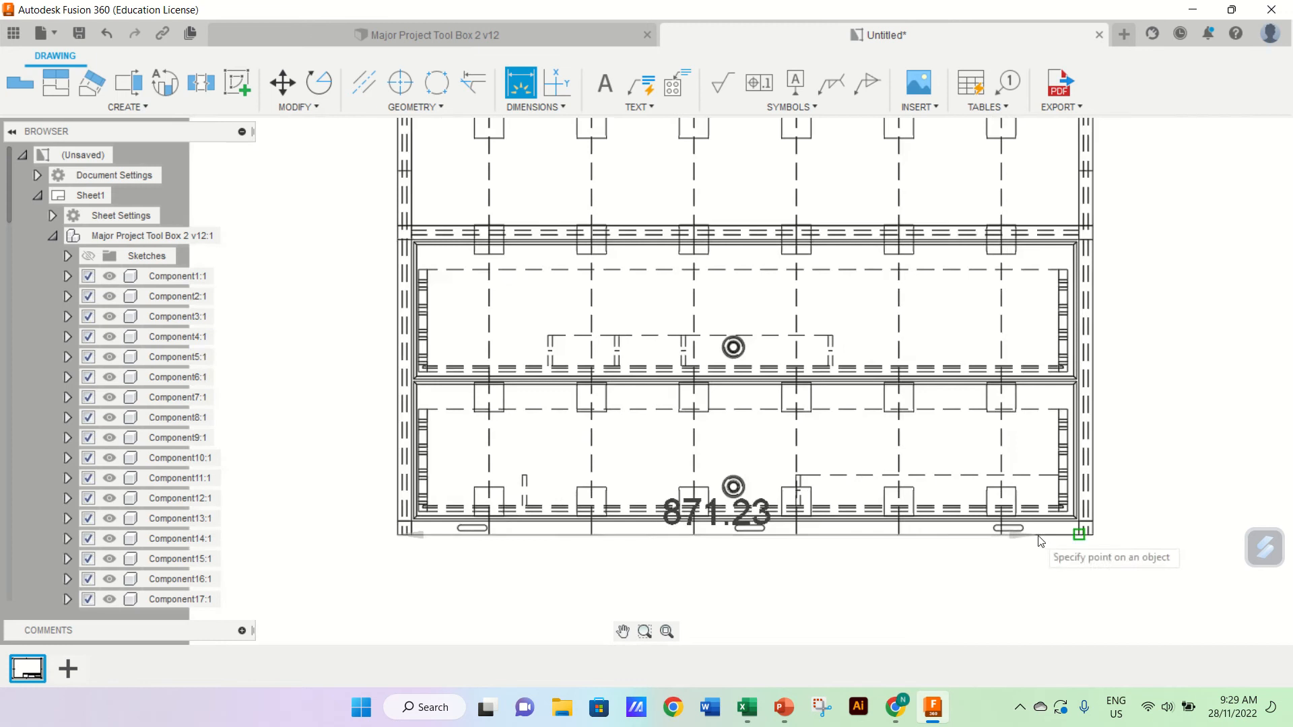
{"action": "left_click", "coordinate": [1094, 535]}
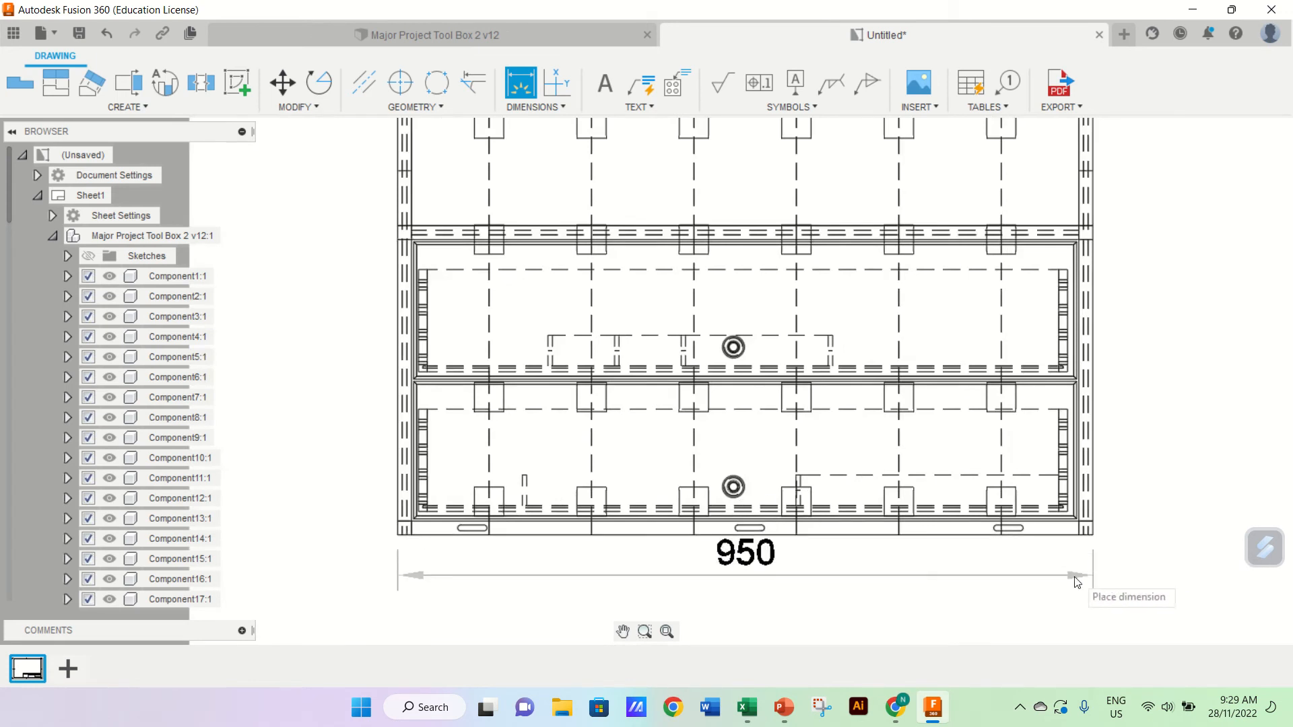
{"action": "left_click", "coordinate": [1062, 629]}
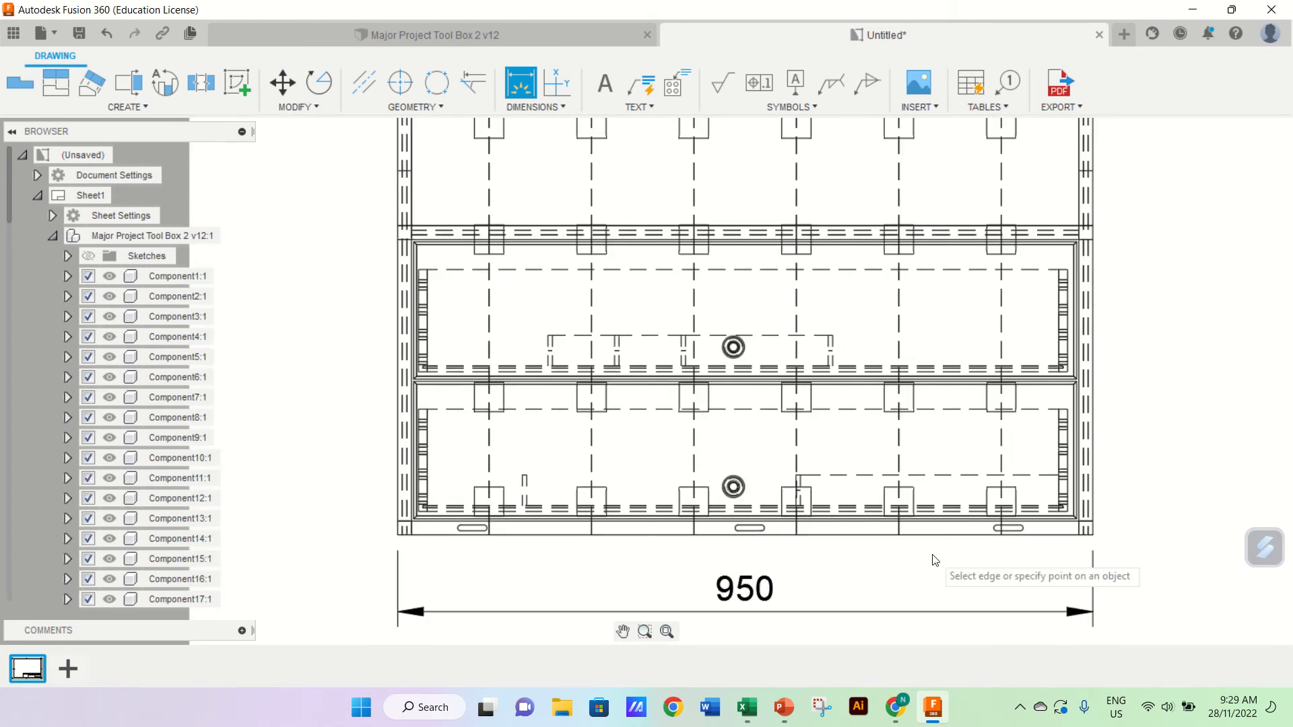
Step: Dimension the front view's height up to the lid and the lid's own height, placing both dimensions to the left of the view
{"action": "scroll", "coordinate": [932, 557], "scroll_direction": "down", "scroll_amount": 5}
{"action": "scroll", "coordinate": [933, 557], "scroll_direction": "up", "scroll_amount": 4}
{"action": "scroll", "coordinate": [934, 559], "scroll_direction": "up", "scroll_amount": 1}
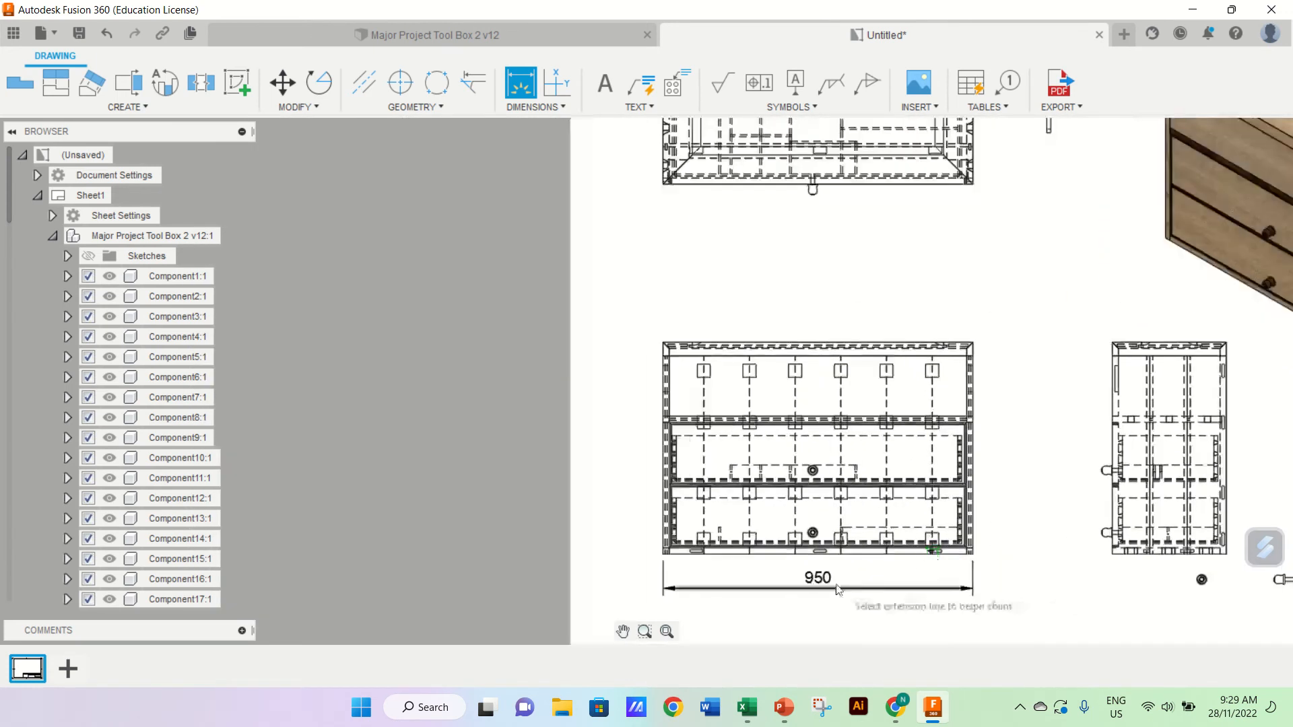
{"action": "left_click", "coordinate": [664, 555]}
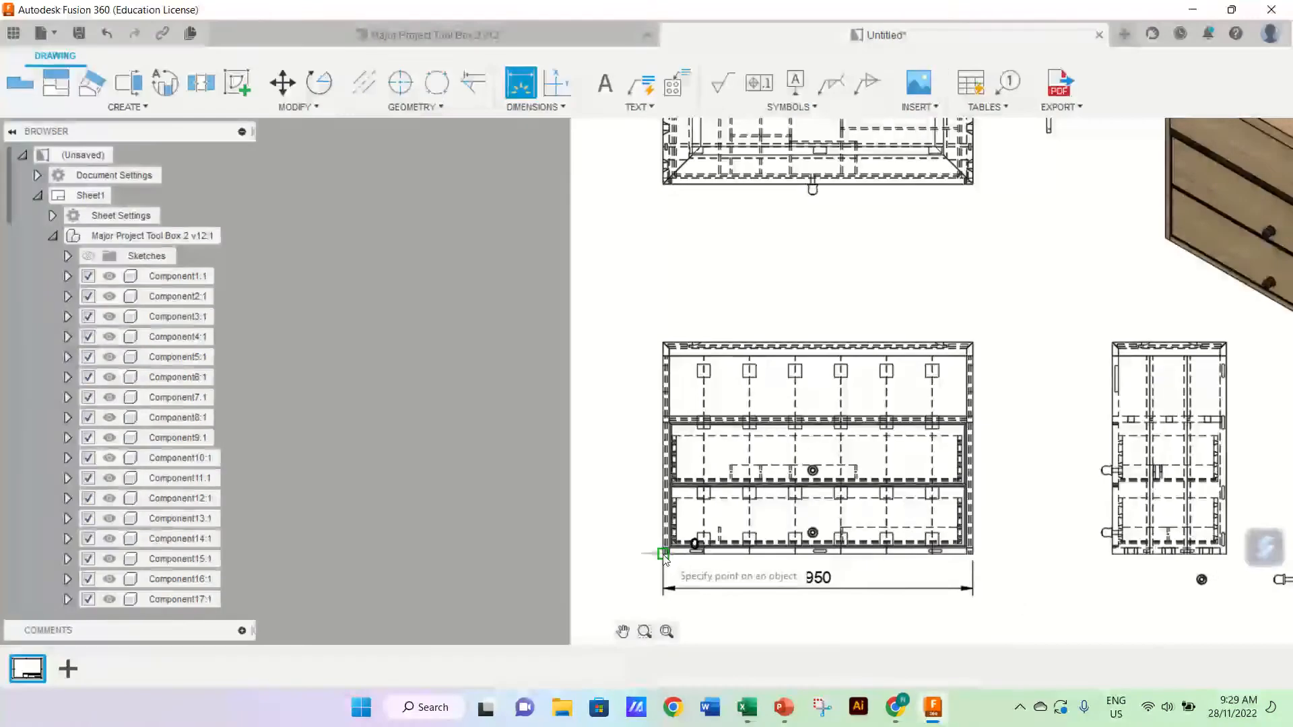
{"action": "left_click", "coordinate": [664, 357]}
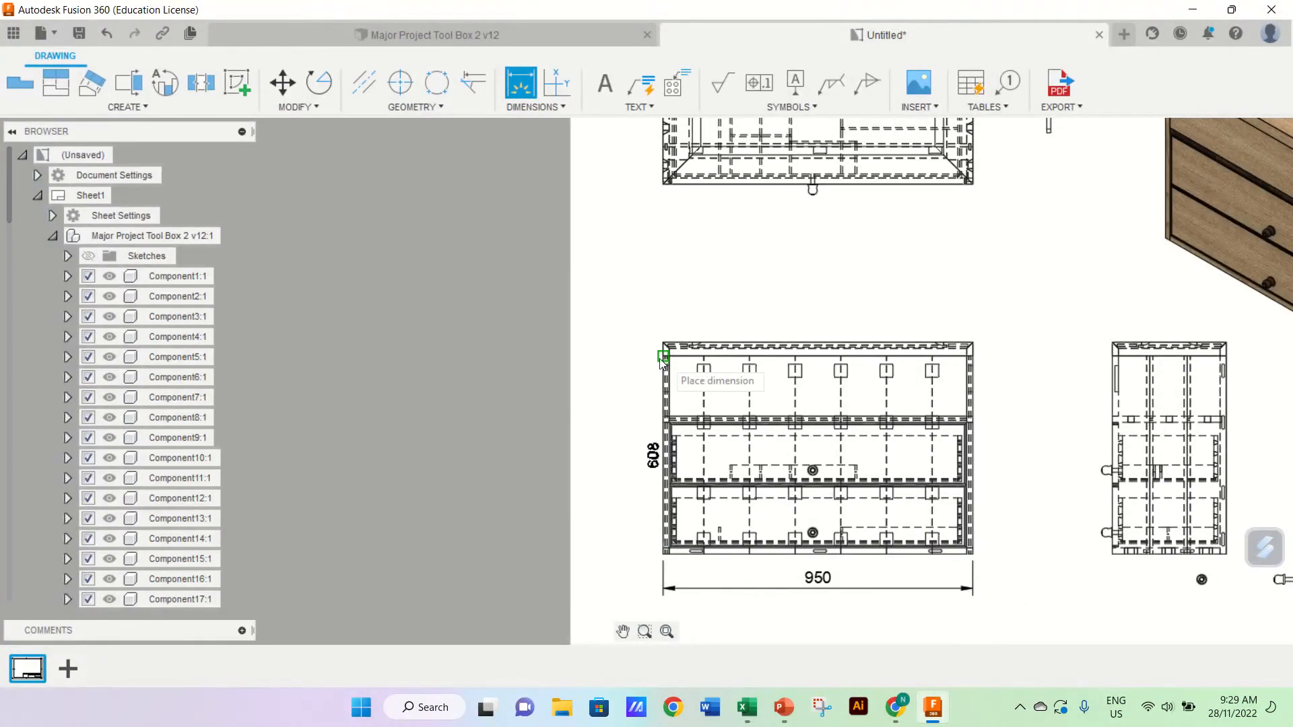
{"action": "left_click", "coordinate": [628, 377]}
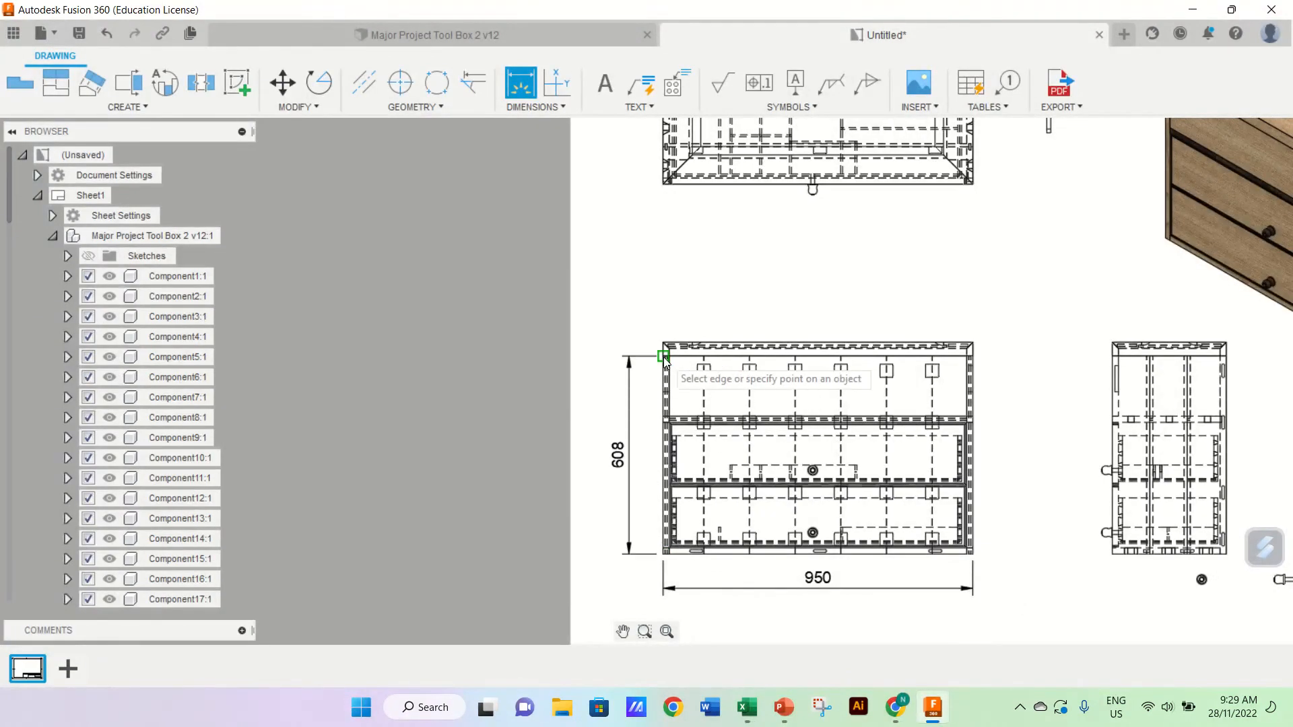
{"action": "left_click", "coordinate": [659, 356]}
{"action": "left_click", "coordinate": [656, 348]}
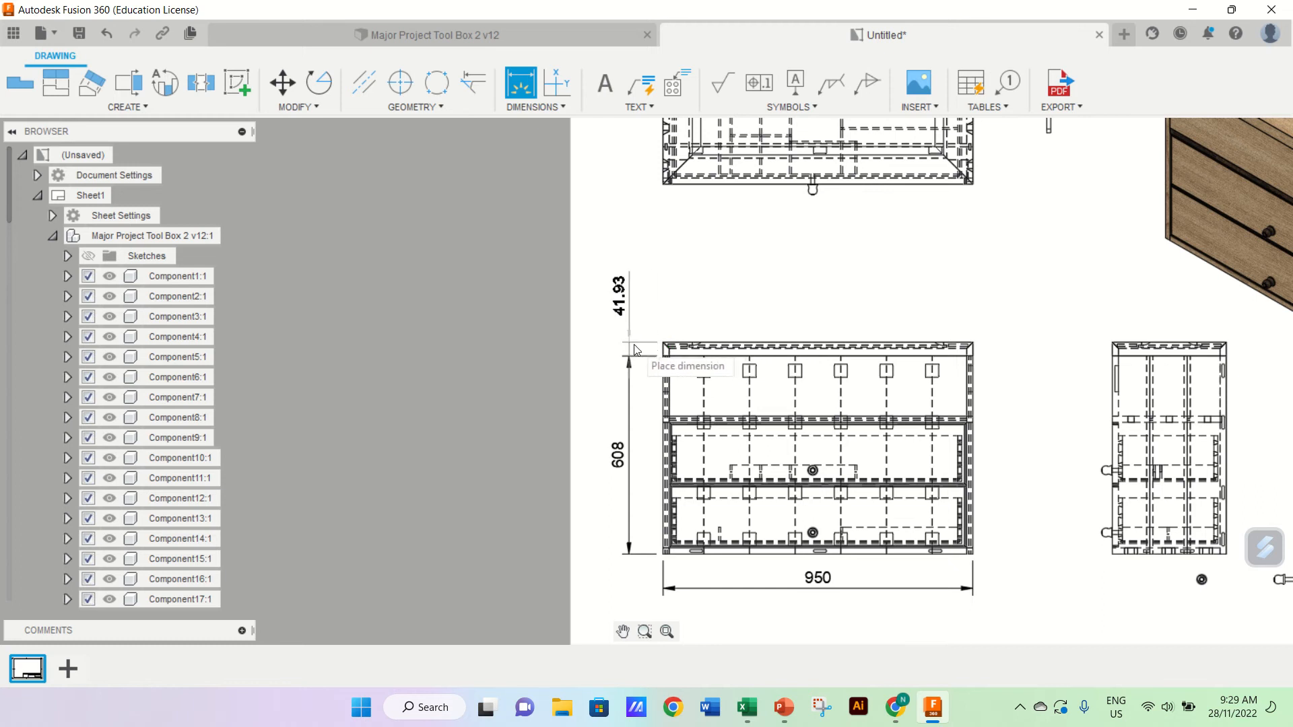
{"action": "left_click", "coordinate": [651, 347]}
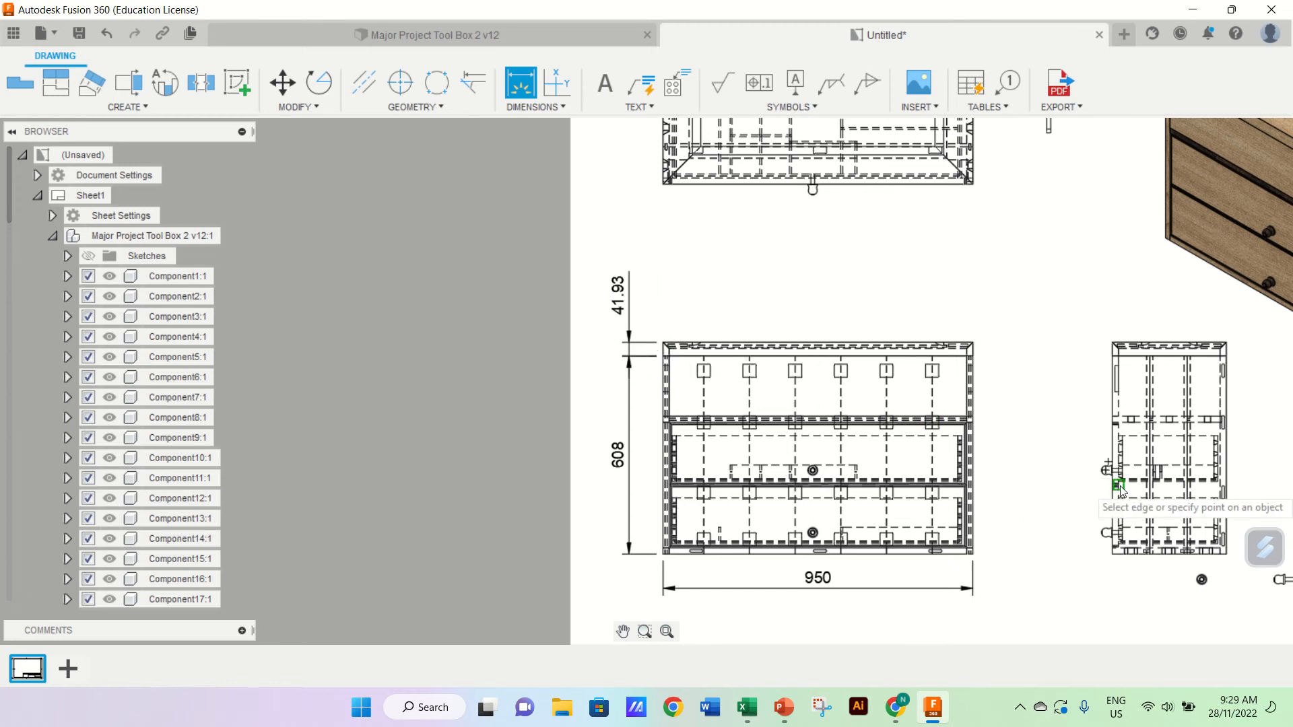
{"action": "scroll", "coordinate": [1120, 486], "scroll_direction": "down", "scroll_amount": 4}
{"action": "scroll", "coordinate": [1133, 479], "scroll_direction": "up", "scroll_amount": 2}
{"action": "scroll", "coordinate": [1258, 261], "scroll_direction": "up", "scroll_amount": 5}
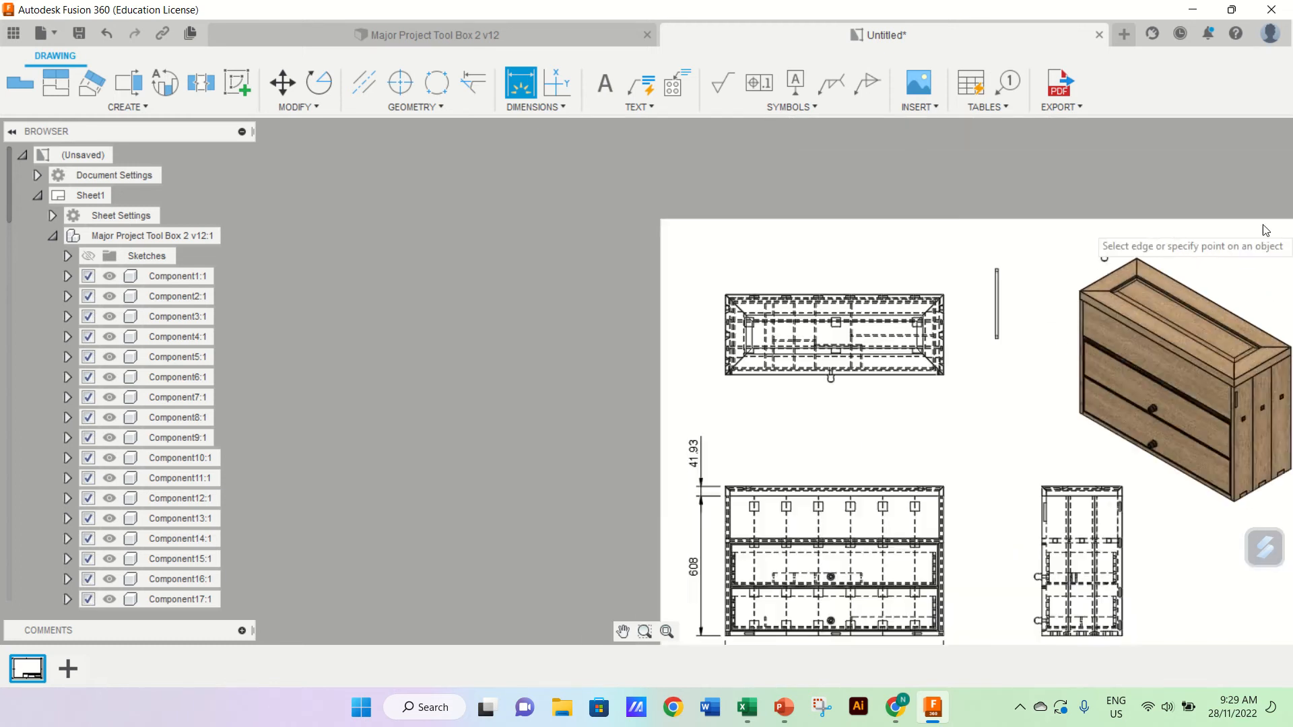
{"action": "scroll", "coordinate": [1265, 266], "scroll_direction": "down", "scroll_amount": 3}
{"action": "scroll", "coordinate": [1277, 272], "scroll_direction": "up", "scroll_amount": 1}
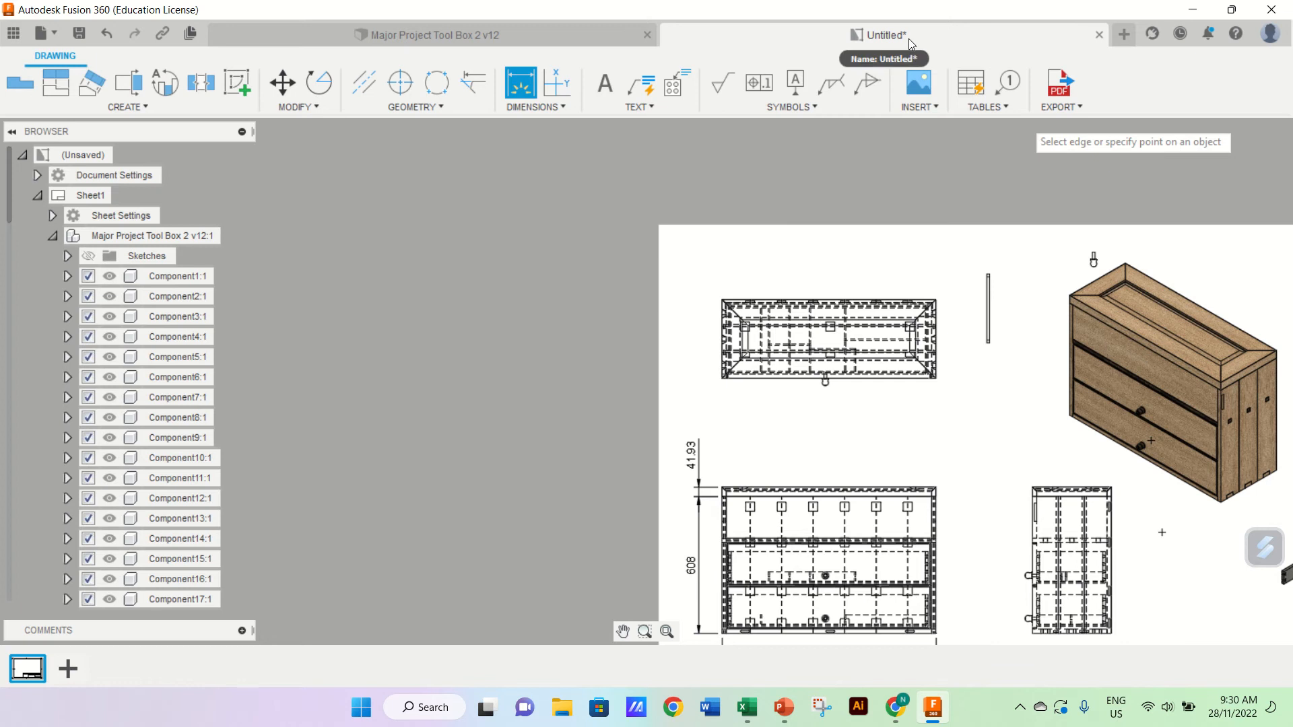
Step: Start a PDF export of the current sheet only, with lineweights kept and the PDF set to open after export
{"action": "left_click", "coordinate": [1080, 108]}
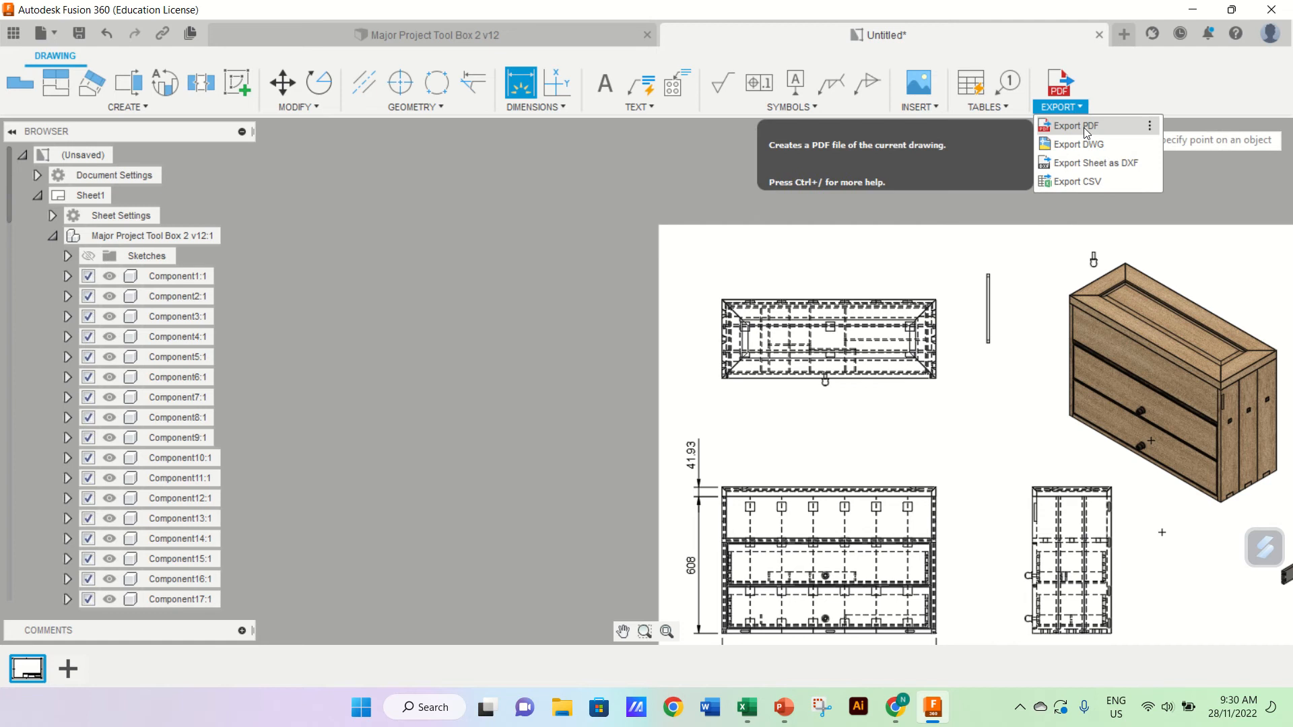
{"action": "left_click", "coordinate": [1084, 127]}
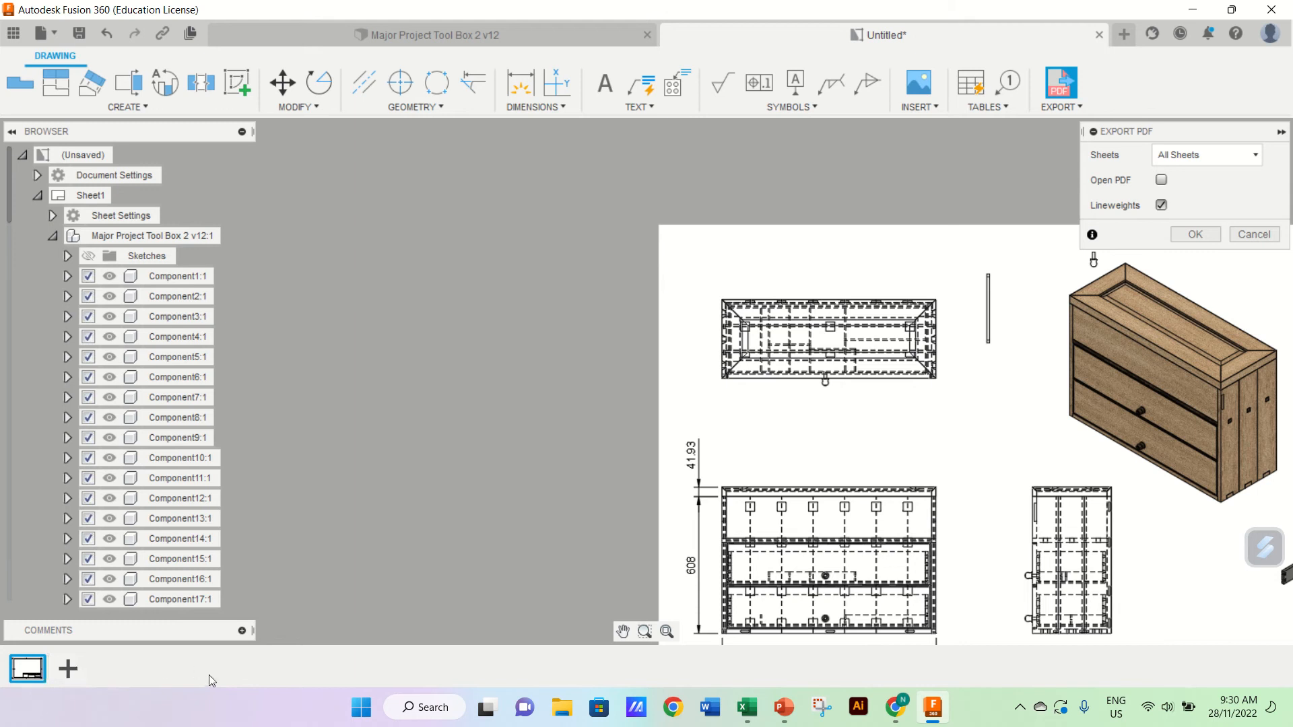
{"action": "left_click", "coordinate": [1235, 157]}
{"action": "left_click", "coordinate": [1223, 180]}
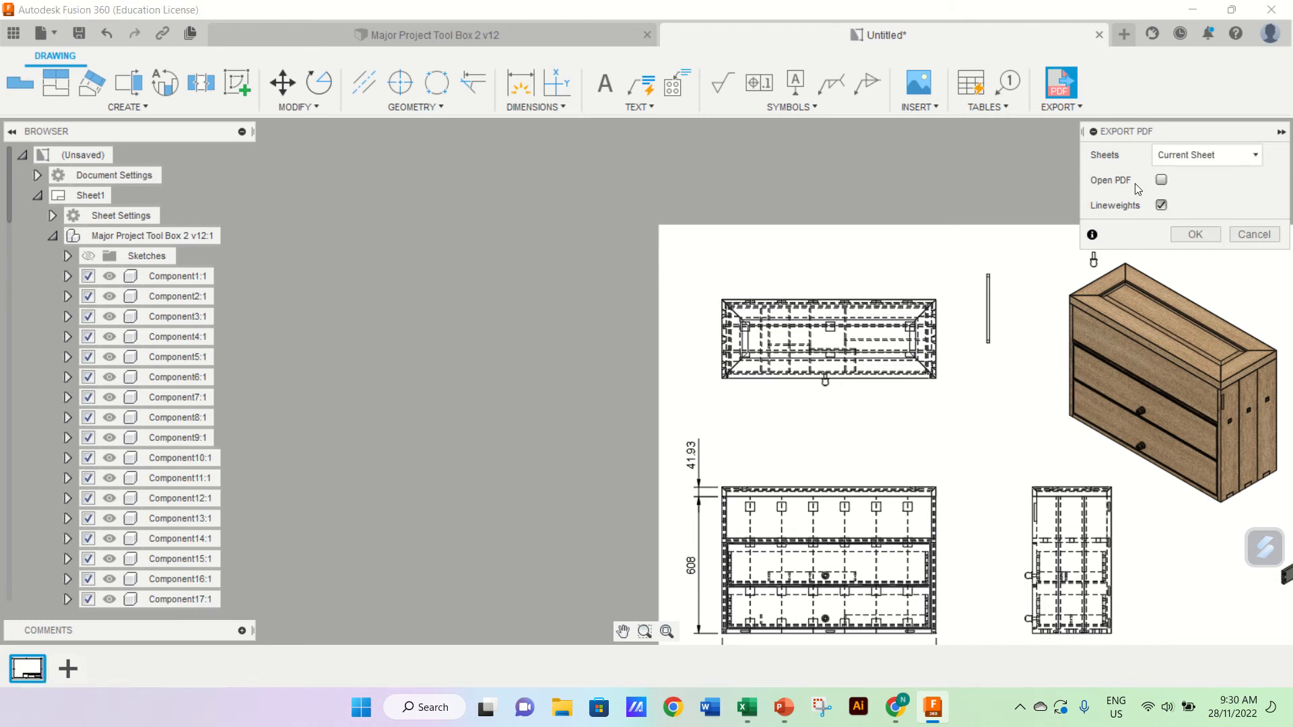
{"action": "left_click", "coordinate": [1162, 180]}
{"action": "left_click", "coordinate": [1195, 235]}
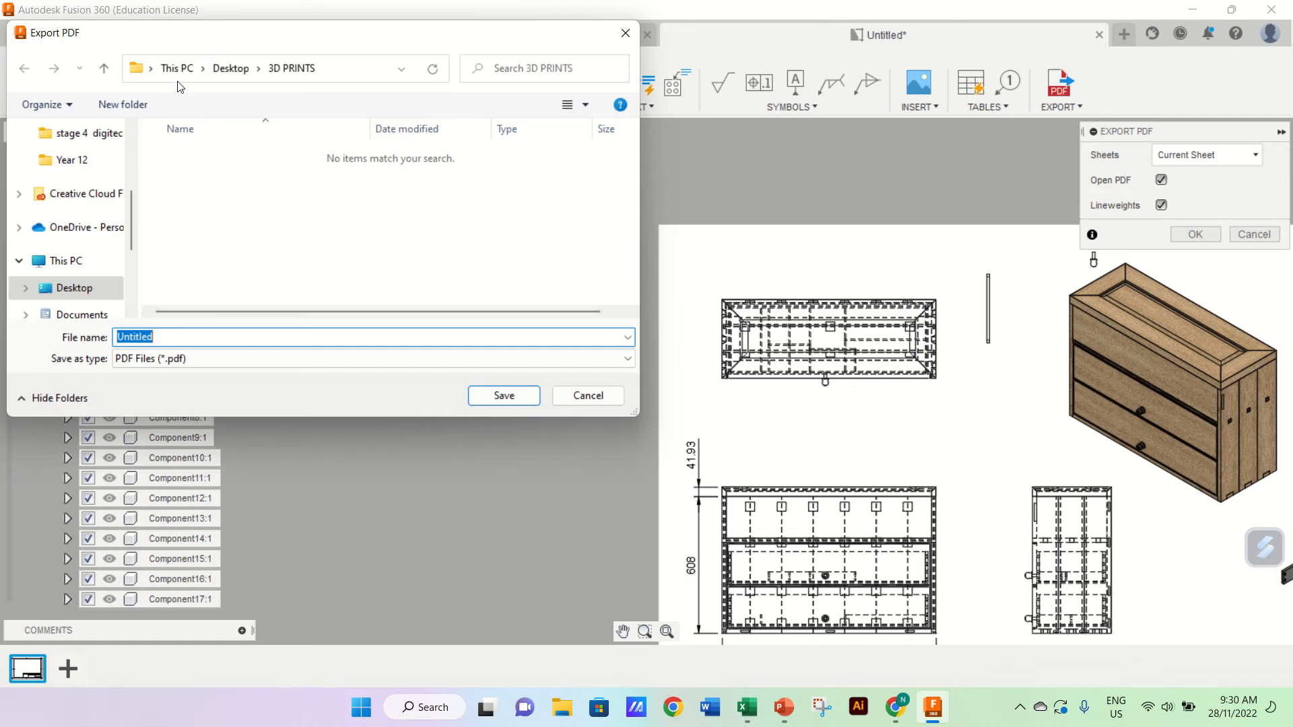
Step: Save the PDF as "test orthogonal" in the Desktop's Year 12 folder and look over the exported sheet
{"action": "left_click", "coordinate": [88, 160]}
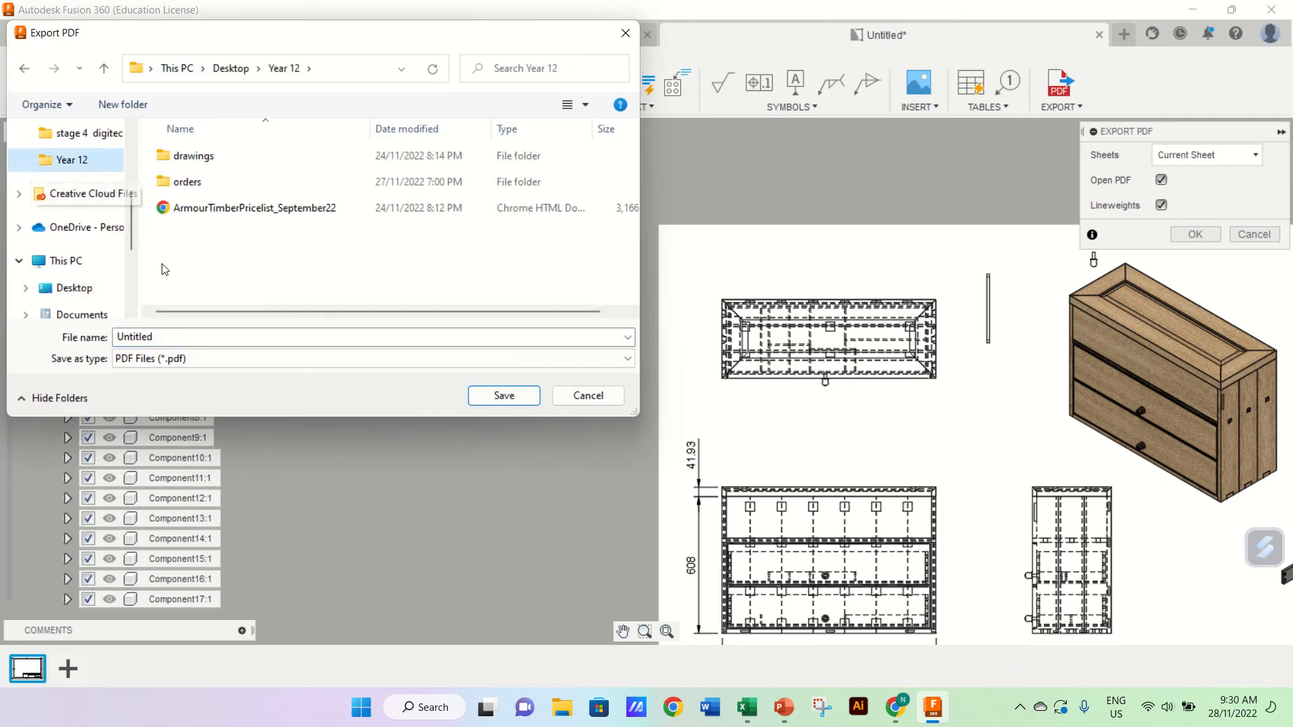
{"action": "left_click", "coordinate": [168, 336]}
{"action": "type", "text": "te"}
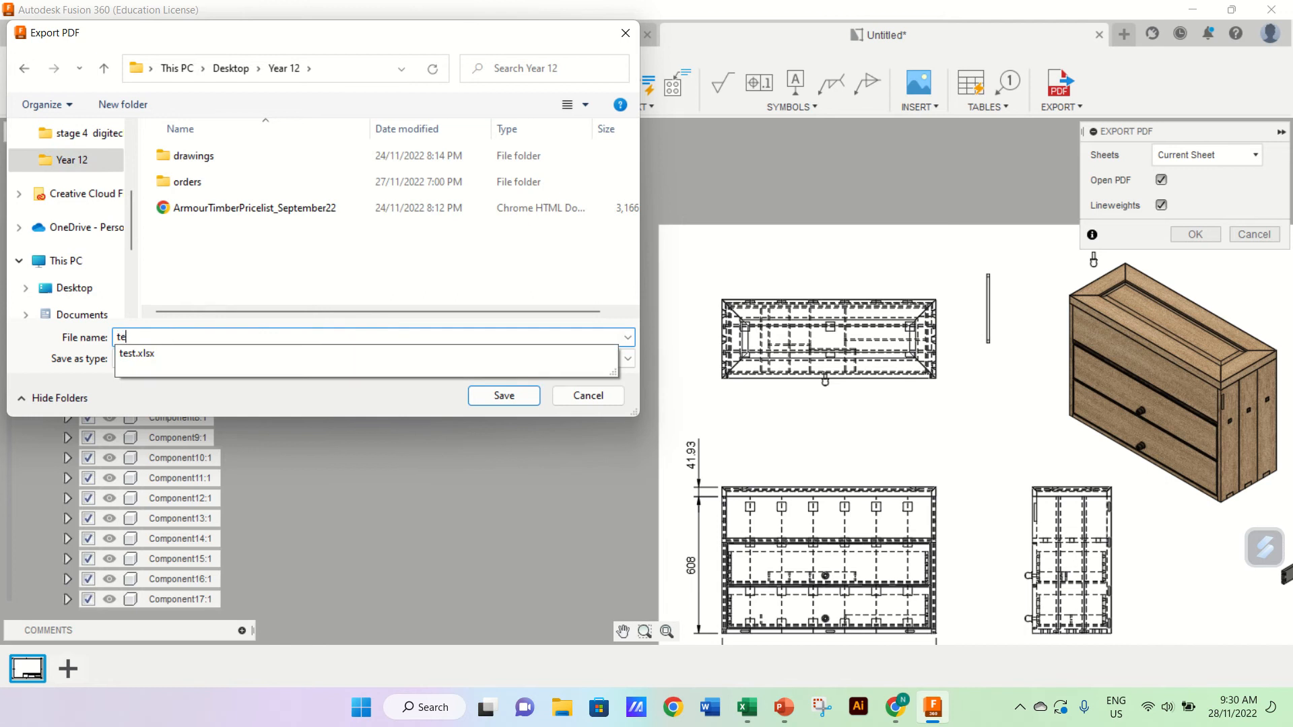
{"action": "type", "text": "st orthogonal"}
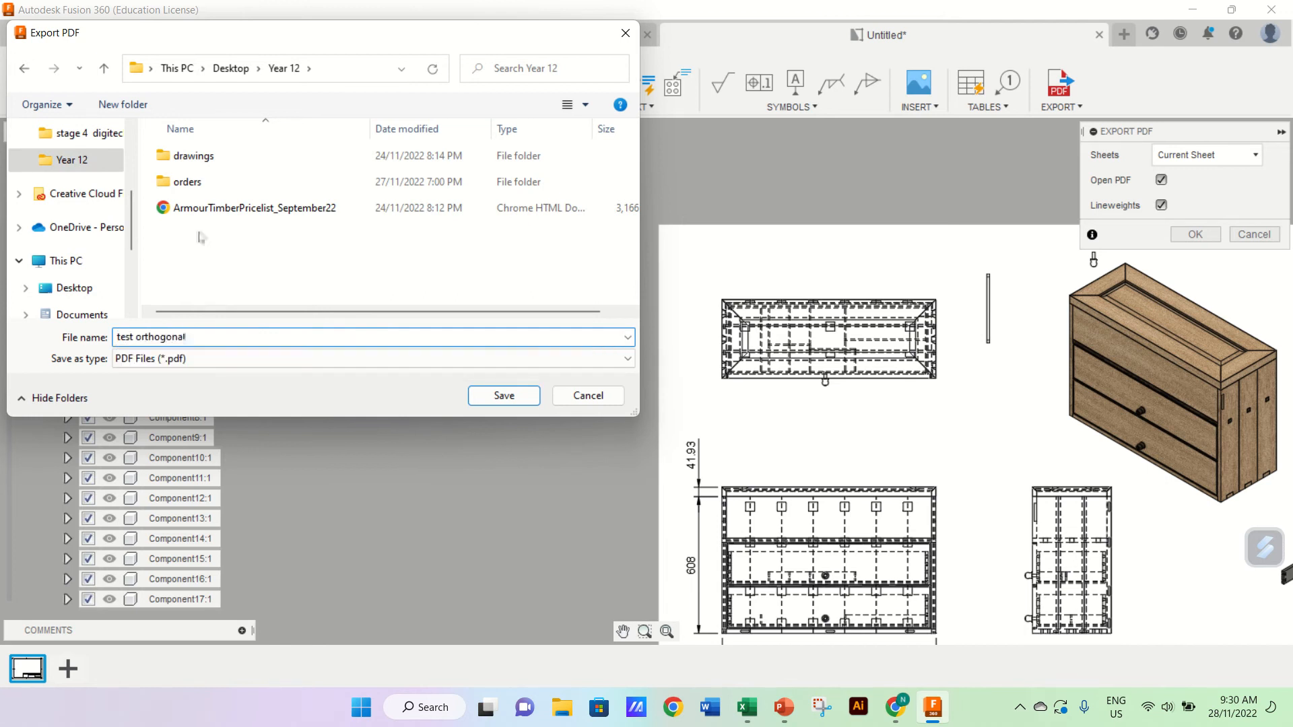
{"action": "left_click", "coordinate": [505, 396]}
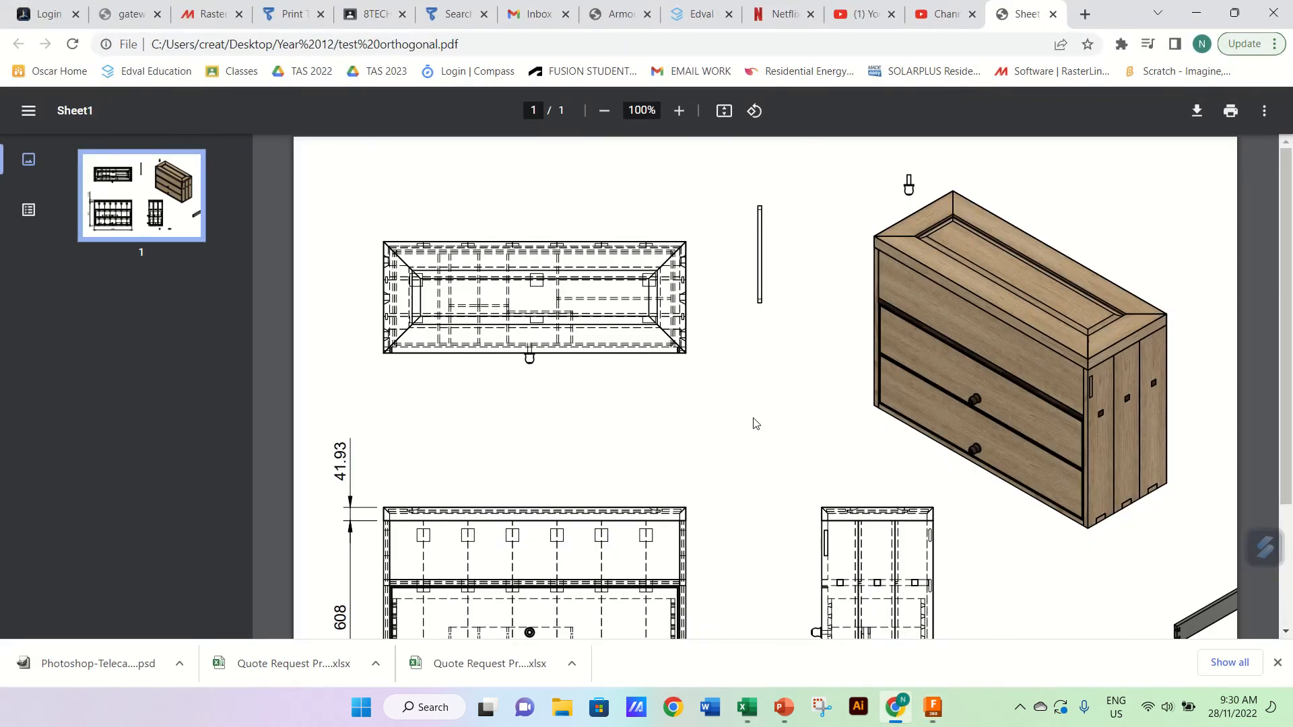
{"action": "scroll", "coordinate": [754, 423], "scroll_direction": "down", "scroll_amount": 2}
{"action": "scroll", "coordinate": [754, 423], "scroll_direction": "up", "scroll_amount": 1}
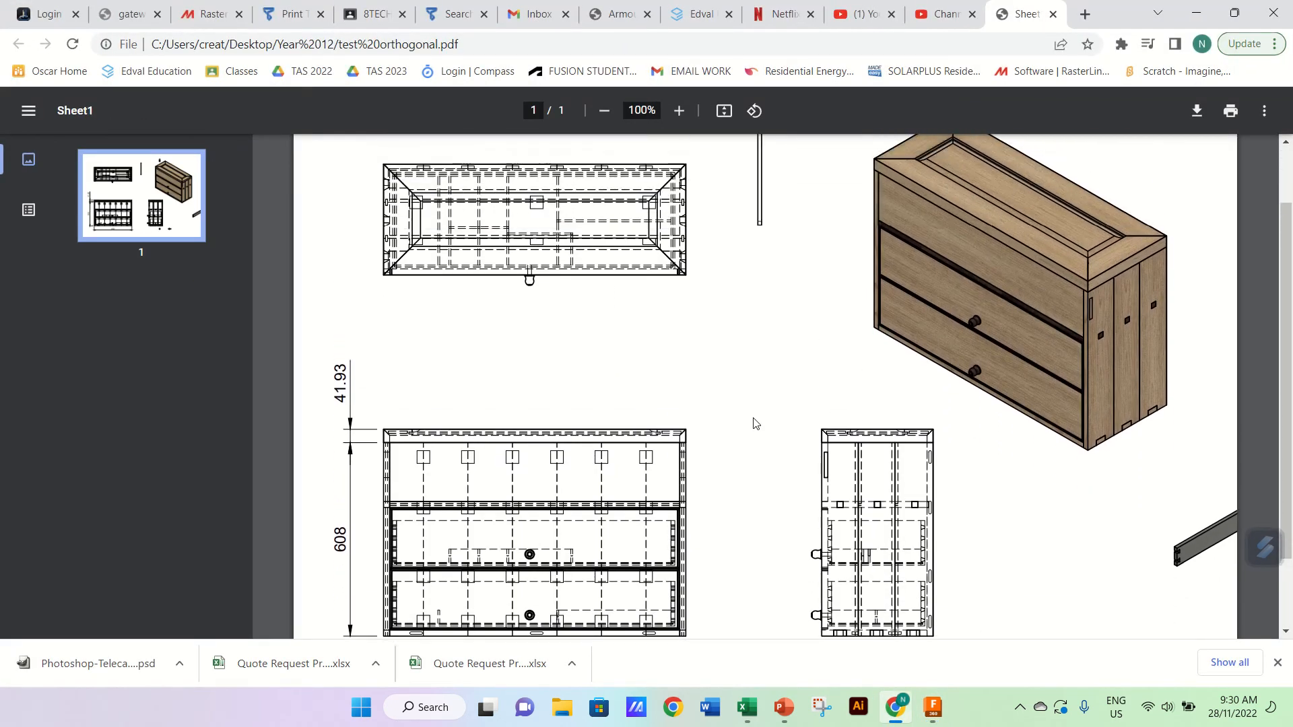
{"action": "scroll", "coordinate": [753, 423], "scroll_direction": "down", "scroll_amount": 1}
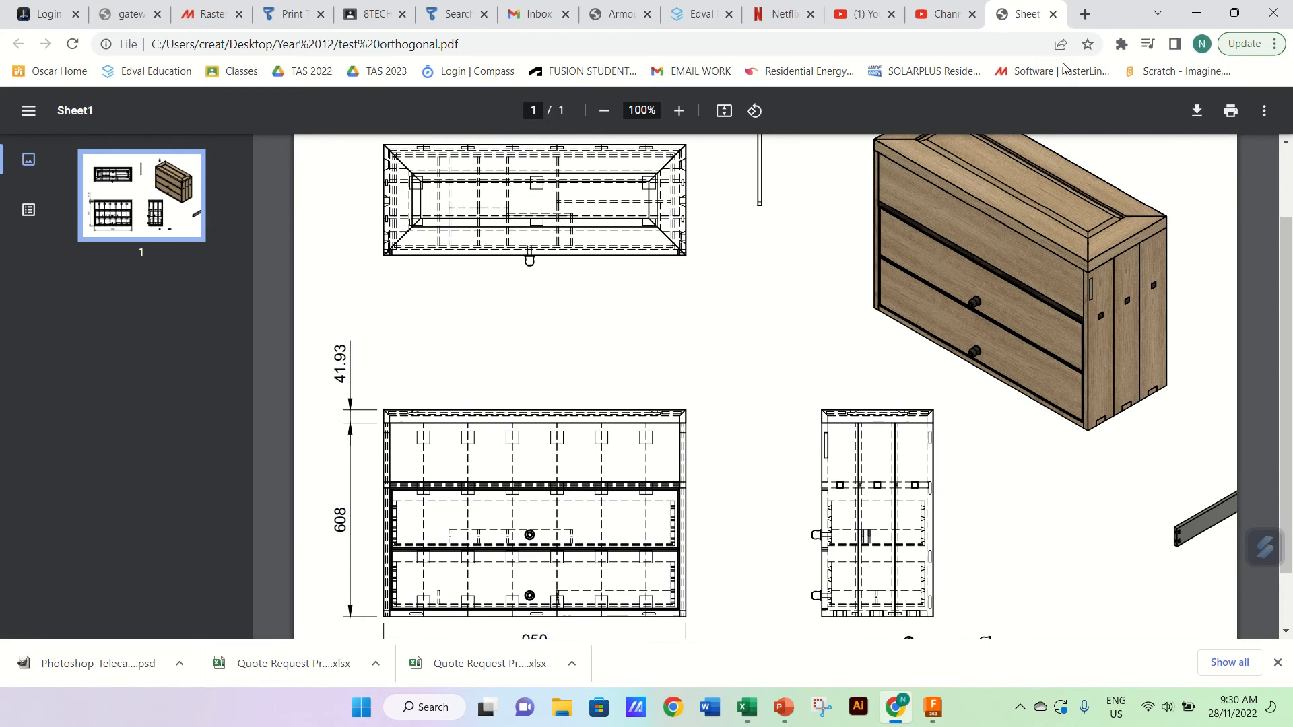
Step: Switch back to Fusion 360 and start a new drawing from the tool box design, with its contents set to Select
{"action": "left_click", "coordinate": [1204, 13]}
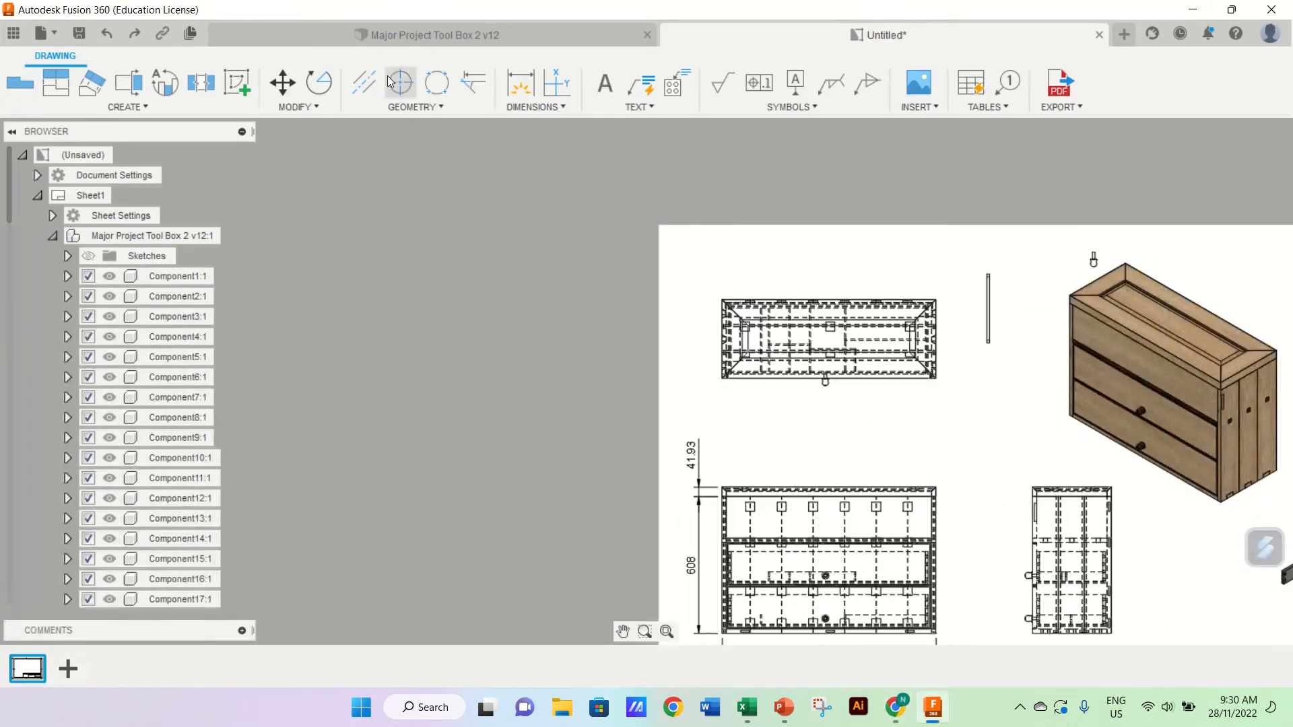
{"action": "left_click", "coordinate": [427, 35]}
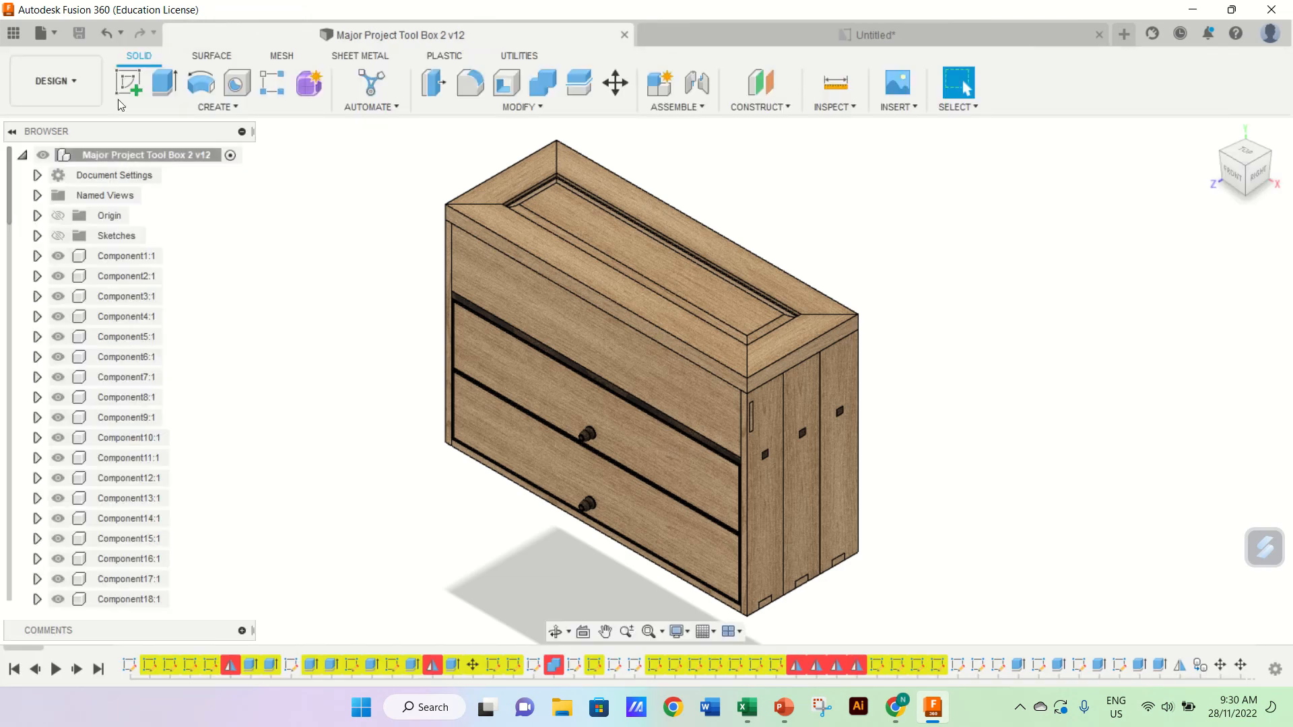
{"action": "left_click", "coordinate": [54, 32]}
{"action": "mouse_move", "coordinate": [89, 116]}
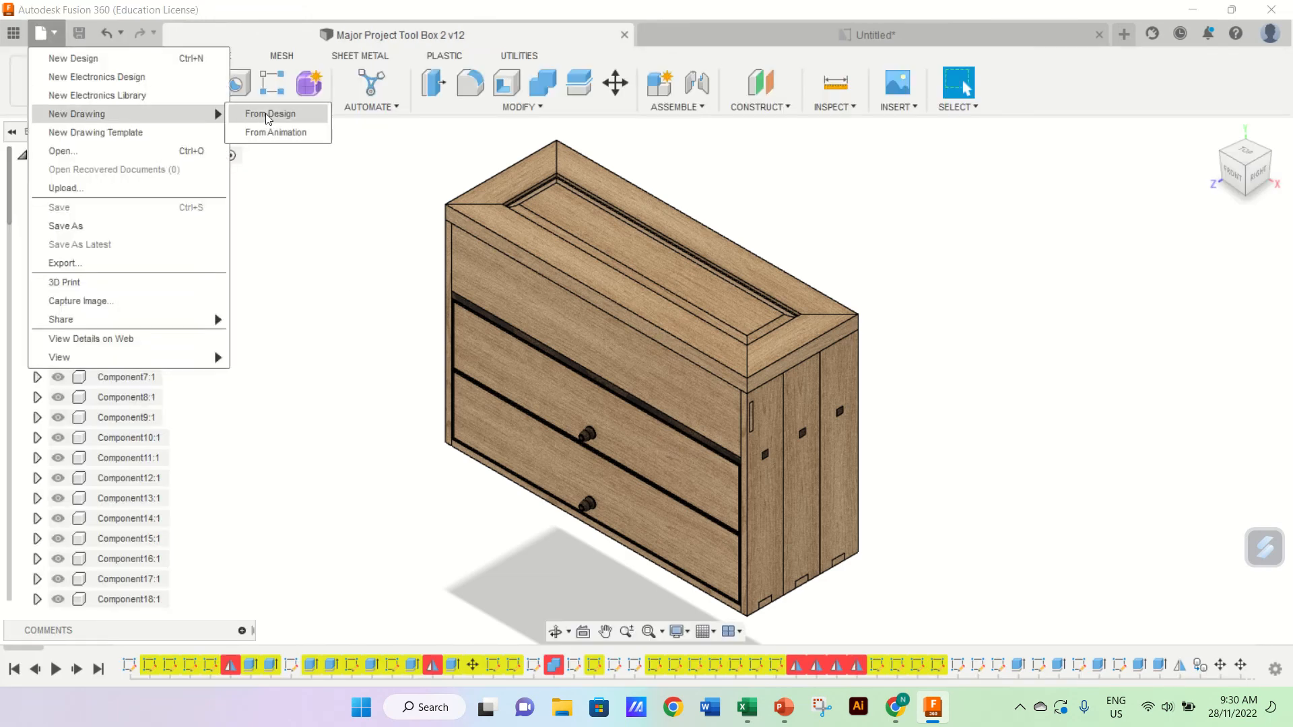
{"action": "left_click", "coordinate": [246, 120]}
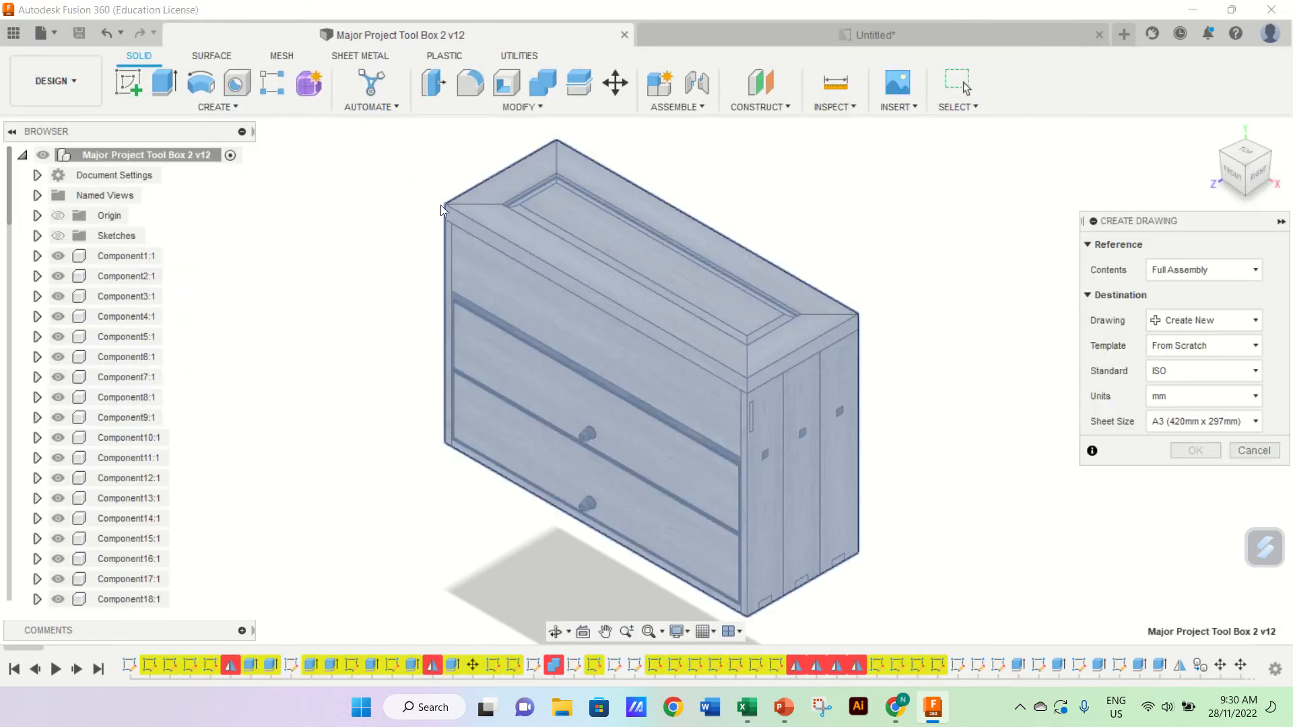
{"action": "left_click", "coordinate": [1206, 275]}
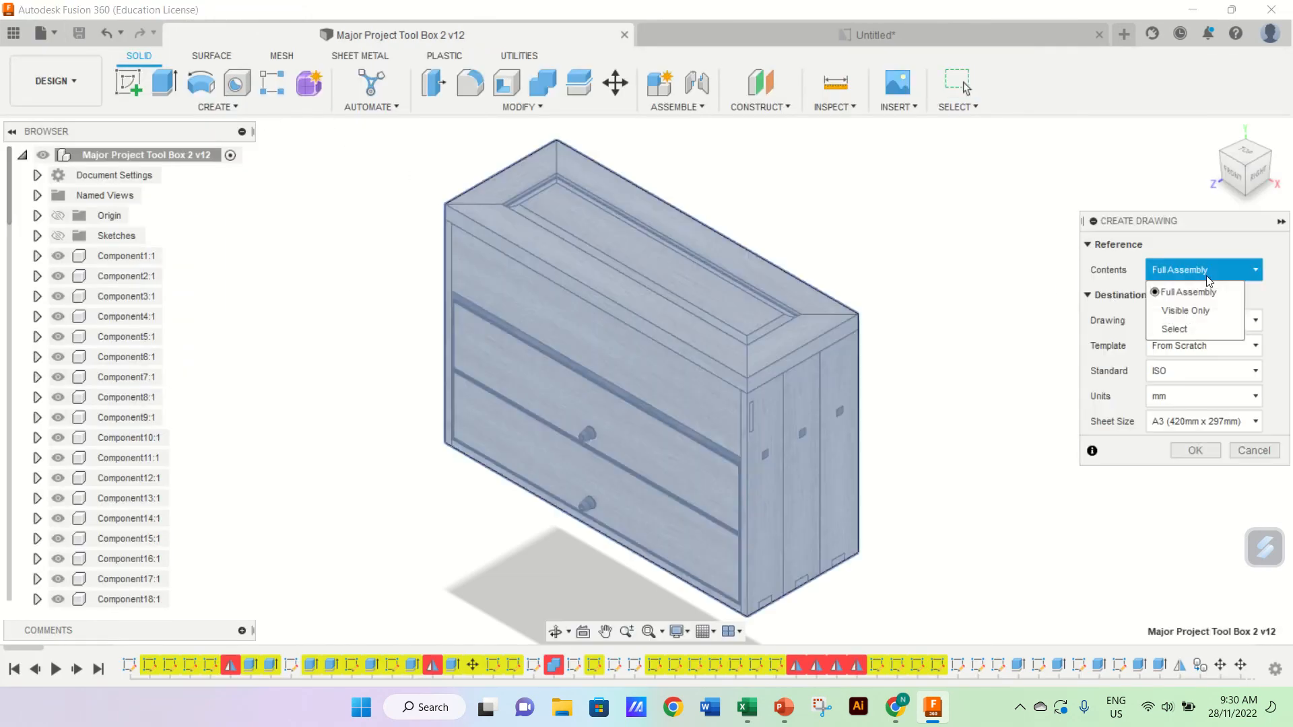
{"action": "left_click", "coordinate": [1204, 329]}
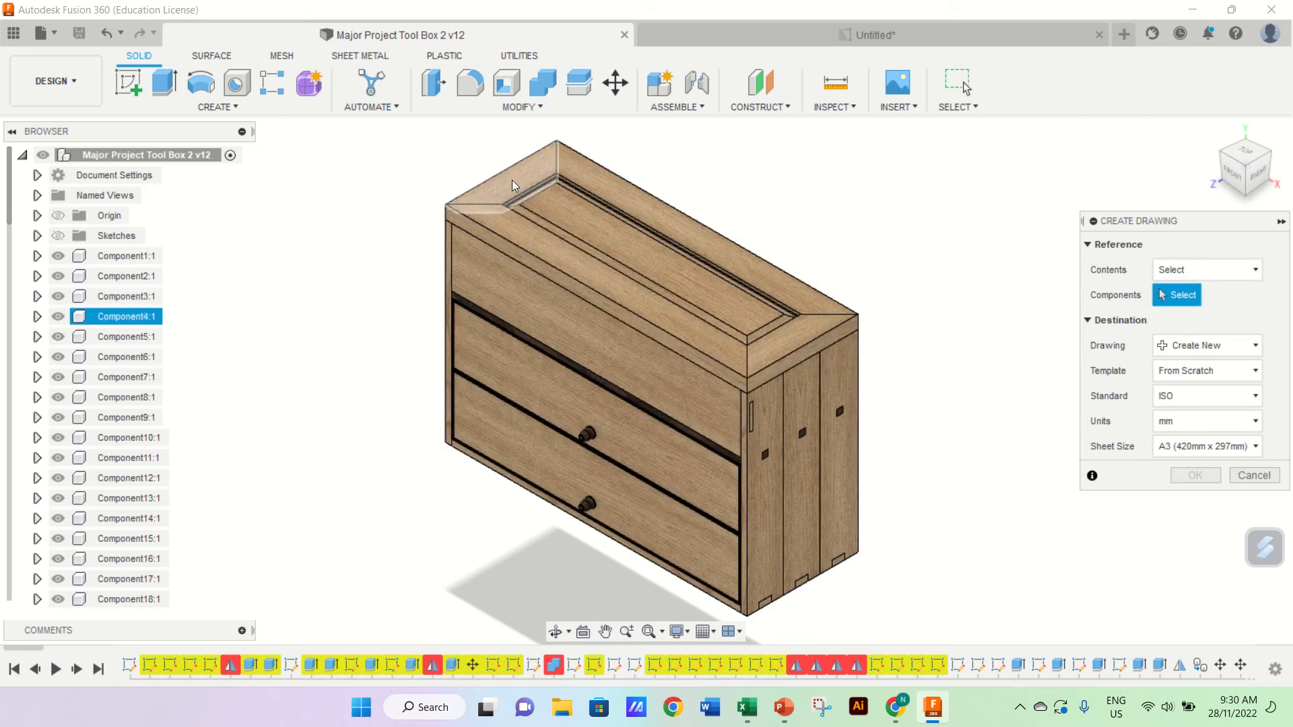
Step: Pick the lid's four mitred top frame pieces and its centre panel as components for the drawing
{"action": "left_click", "coordinate": [692, 235]}
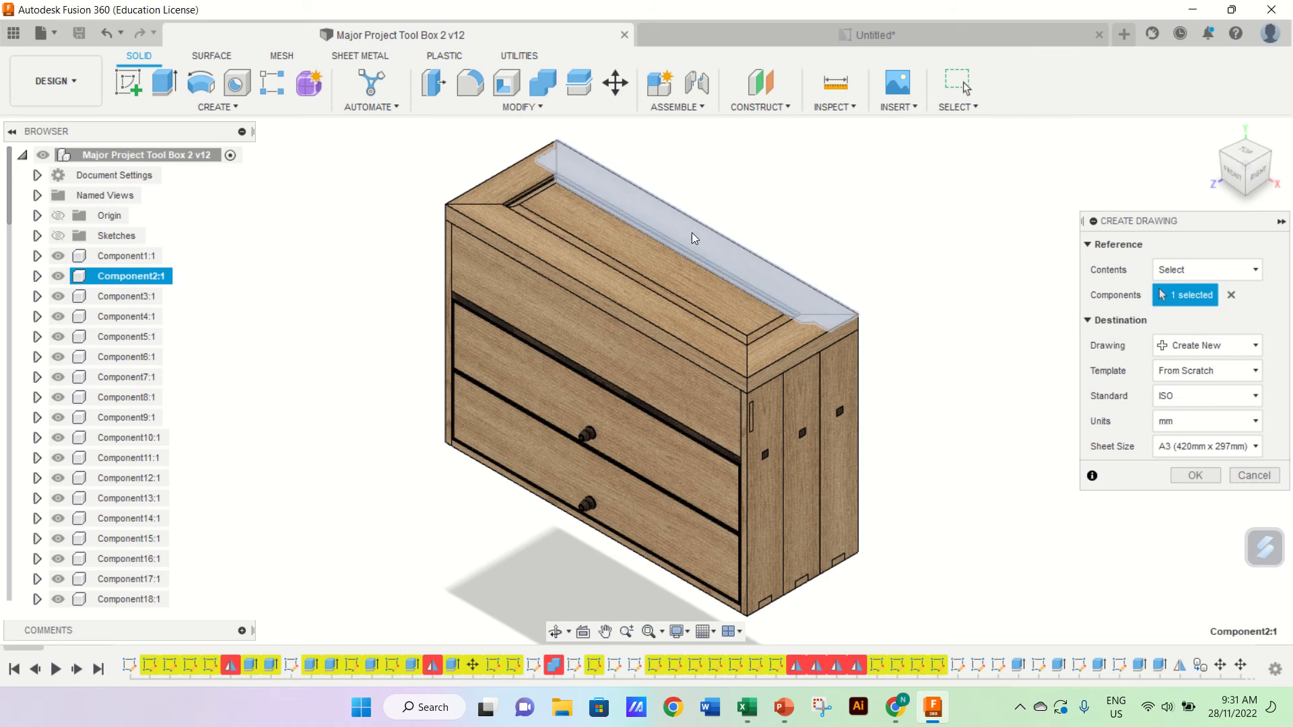
{"action": "left_click", "coordinate": [541, 175]}
{"action": "left_click", "coordinate": [527, 233]}
{"action": "left_click", "coordinate": [565, 228]}
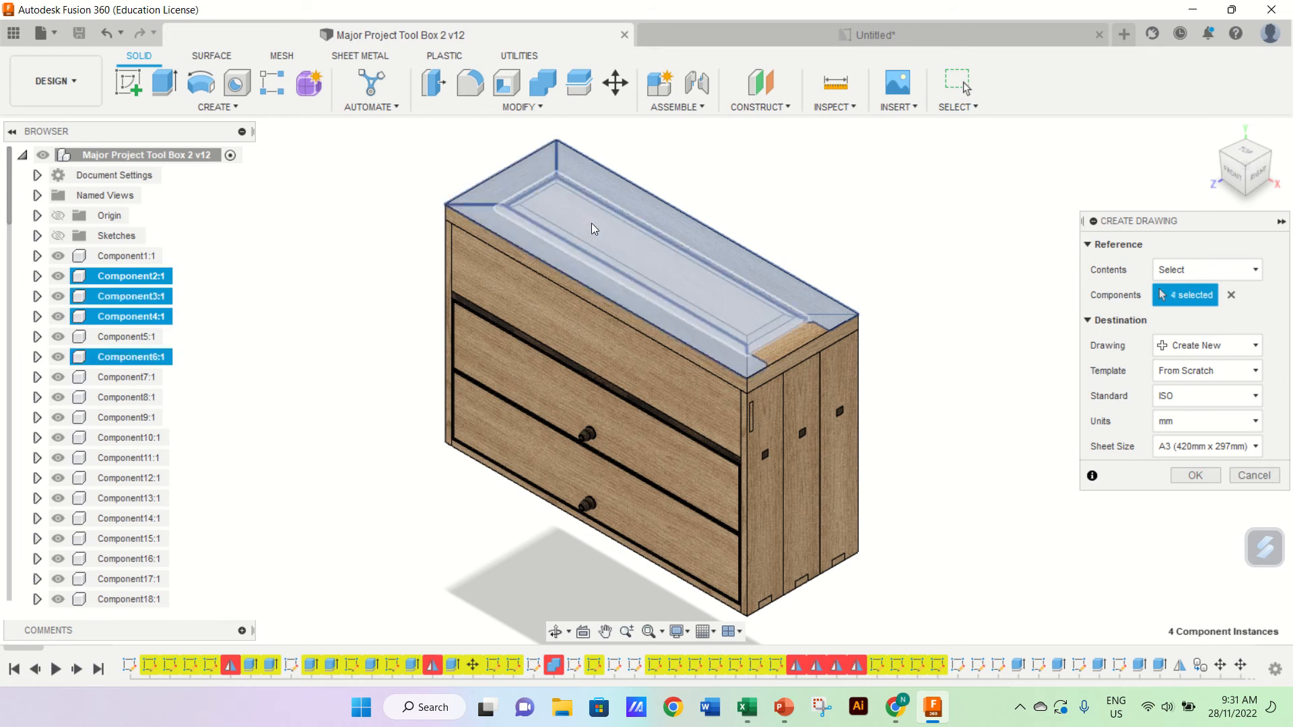
{"action": "left_click", "coordinate": [764, 336]}
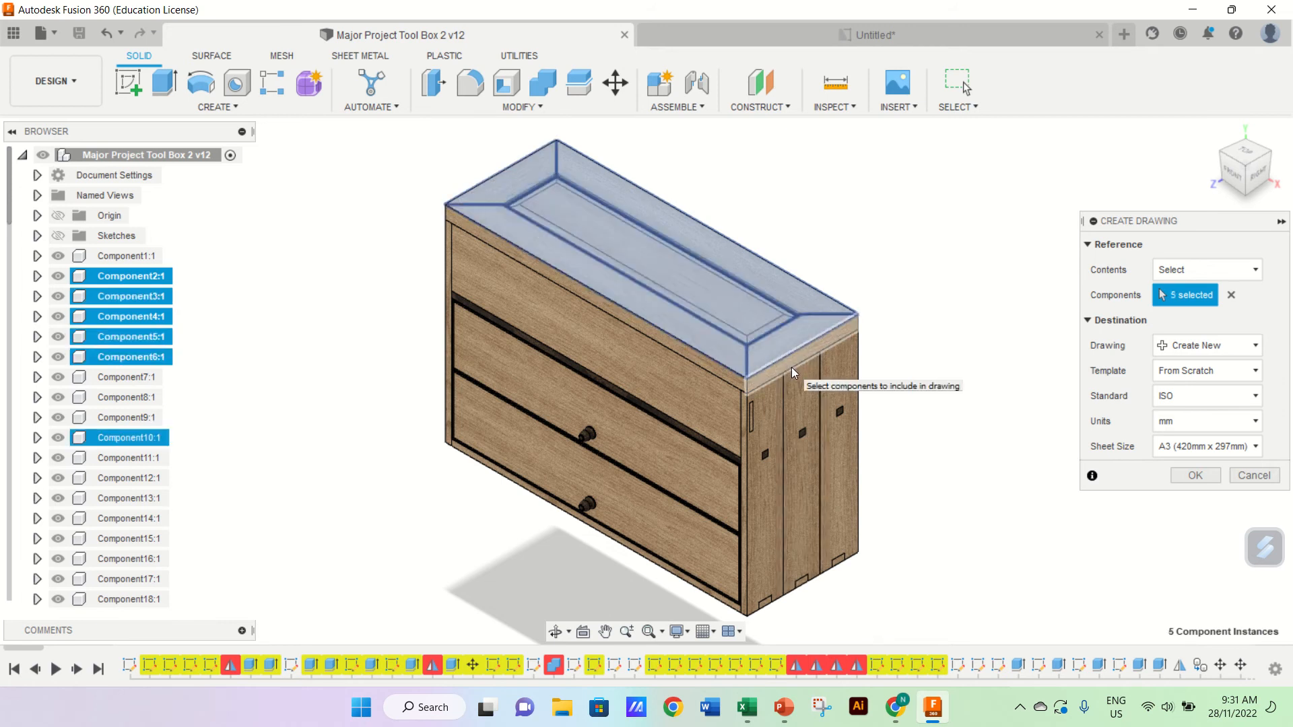
Step: Add the four edge strips under the lid frame, including those at the back, to the drawing's selected components
{"action": "left_click", "coordinate": [791, 366]}
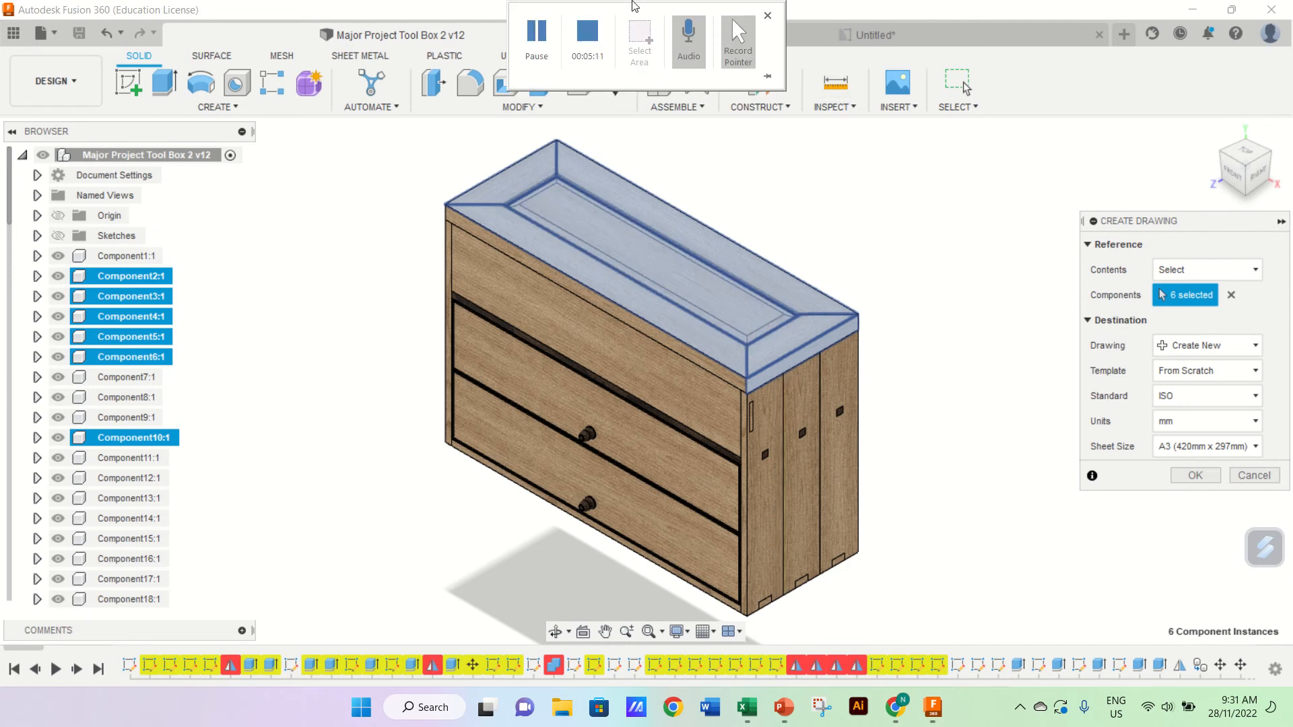
{"action": "left_click", "coordinate": [725, 375]}
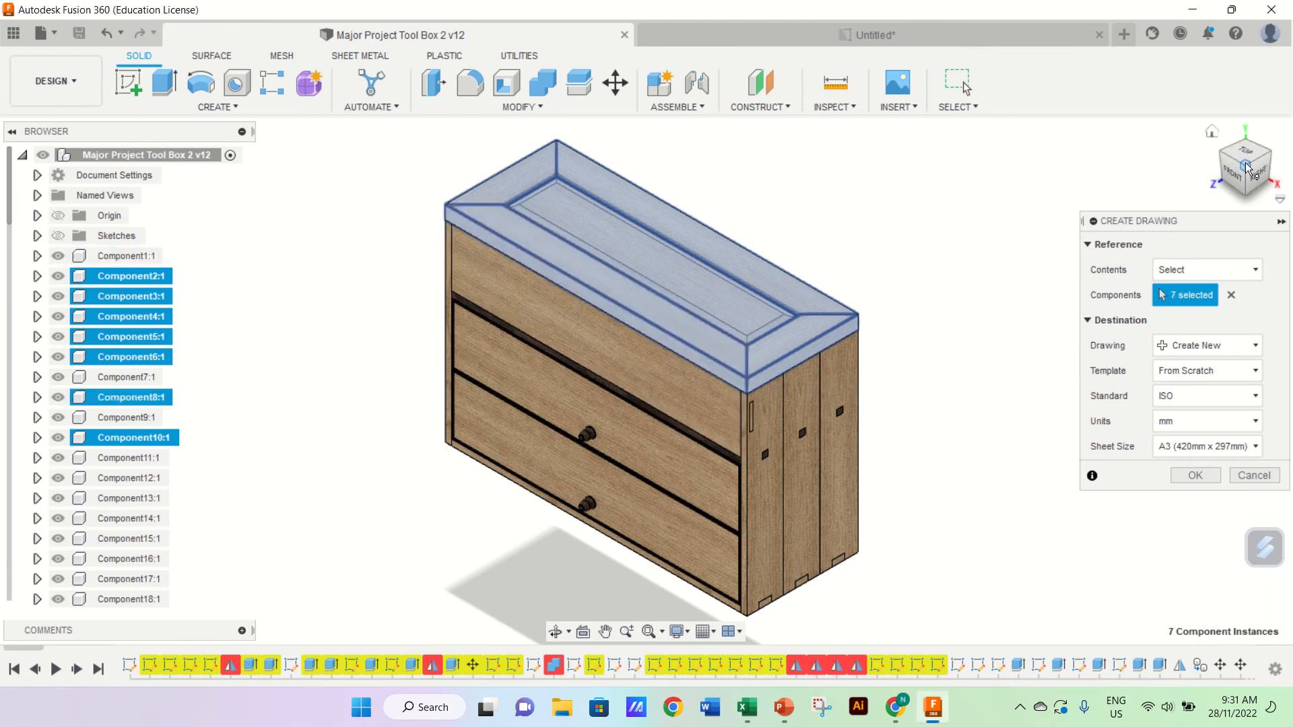
{"action": "mouse_move", "coordinate": [726, 374]}
{"action": "middle_mouse_down", "text": "shift"}
{"action": "mouse_move", "coordinate": [629, 508]}
{"action": "mouse_move", "coordinate": [1008, 307]}
{"action": "middle_mouse_up", "text": "shift"}
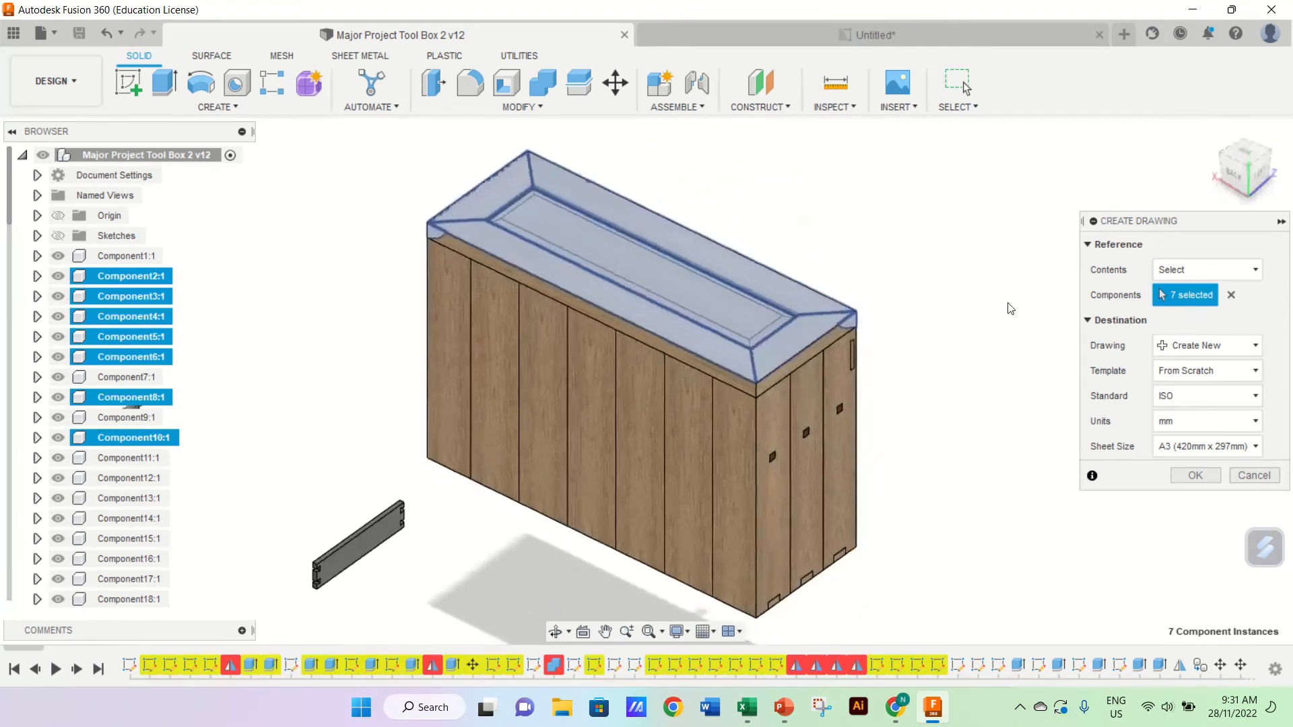
{"action": "left_click", "coordinate": [806, 355]}
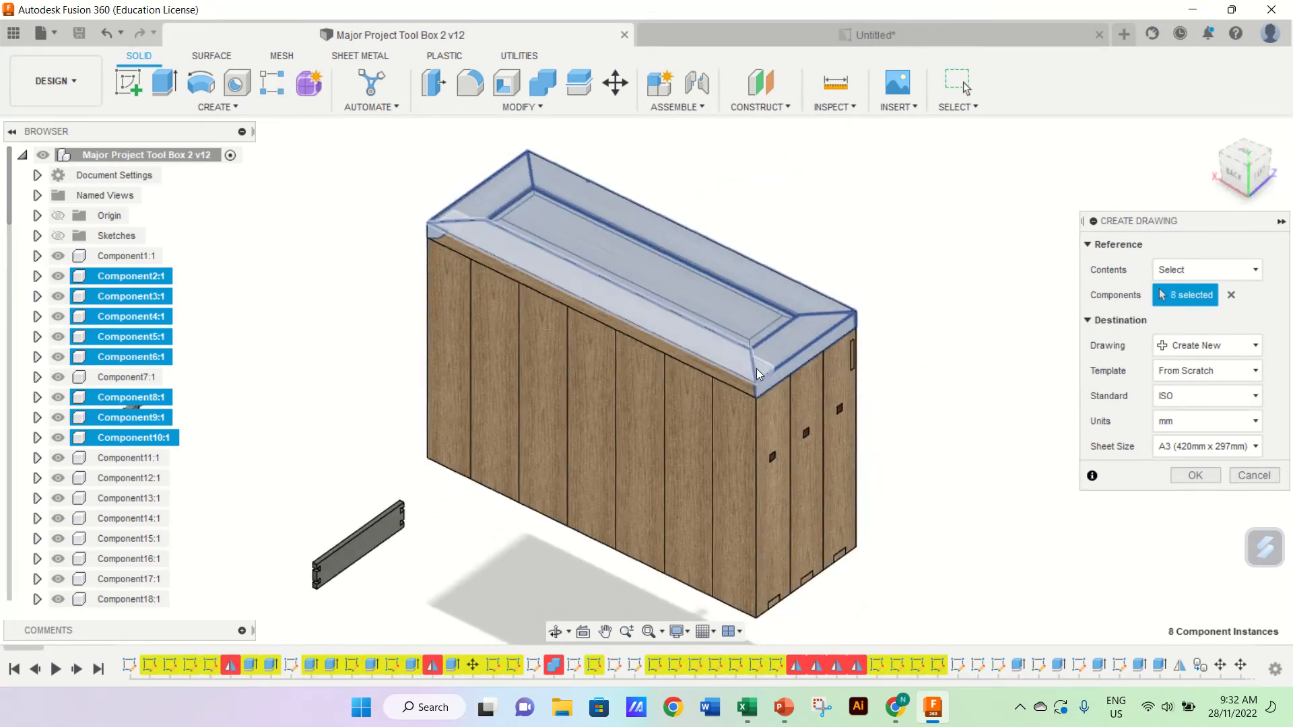
{"action": "left_click", "coordinate": [746, 387]}
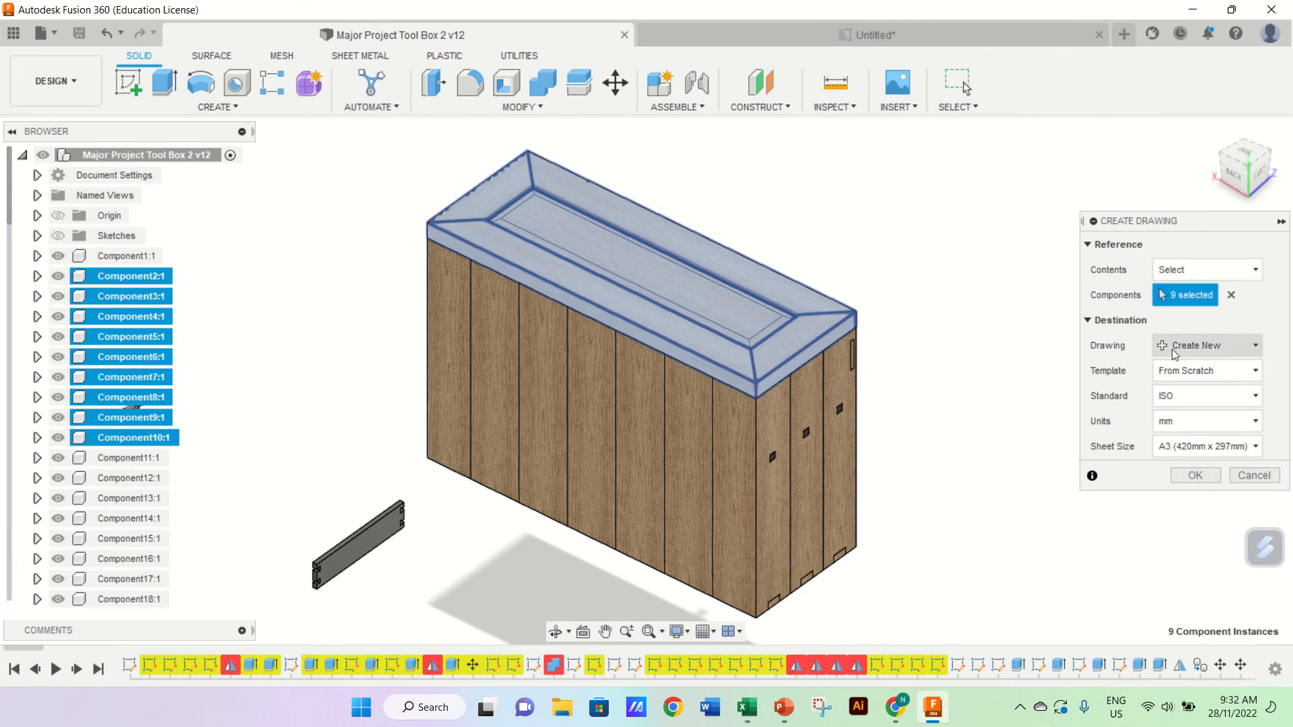
Step: Send the selected lid components to a new A4 sheet in the existing Untitled drawing
{"action": "left_click", "coordinate": [1253, 347]}
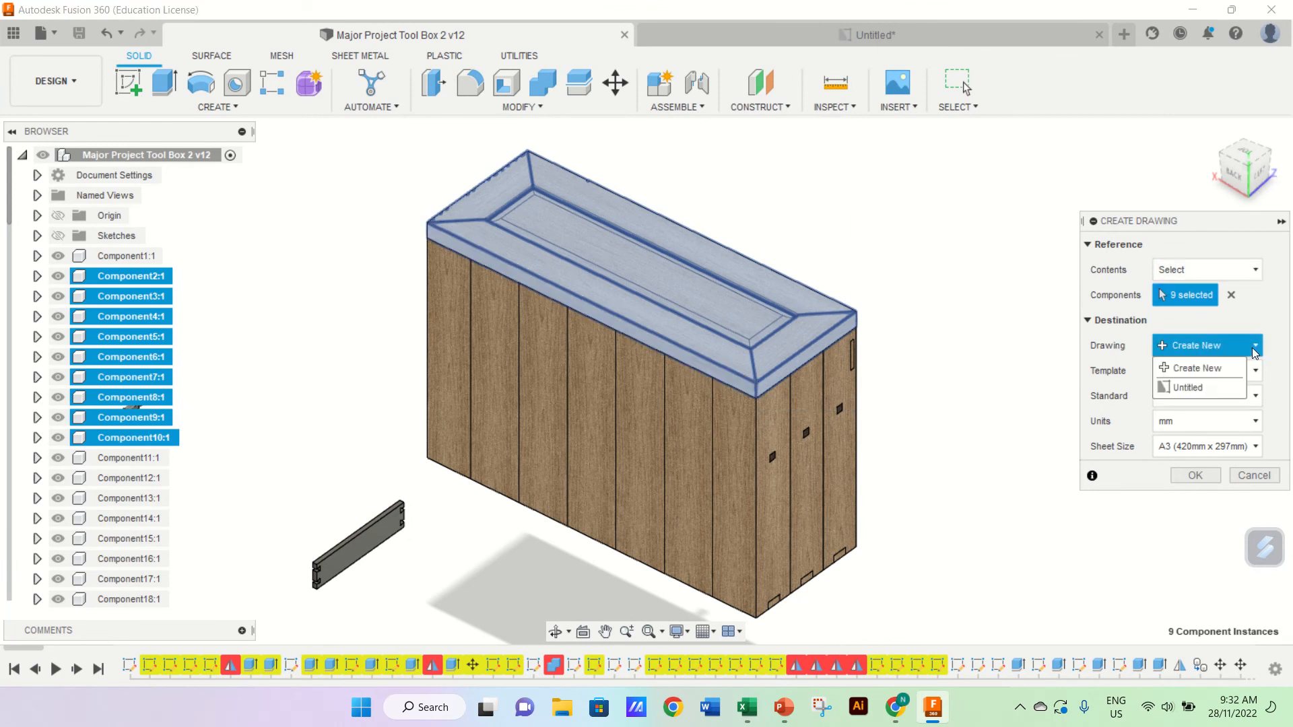
{"action": "left_click", "coordinate": [1203, 390]}
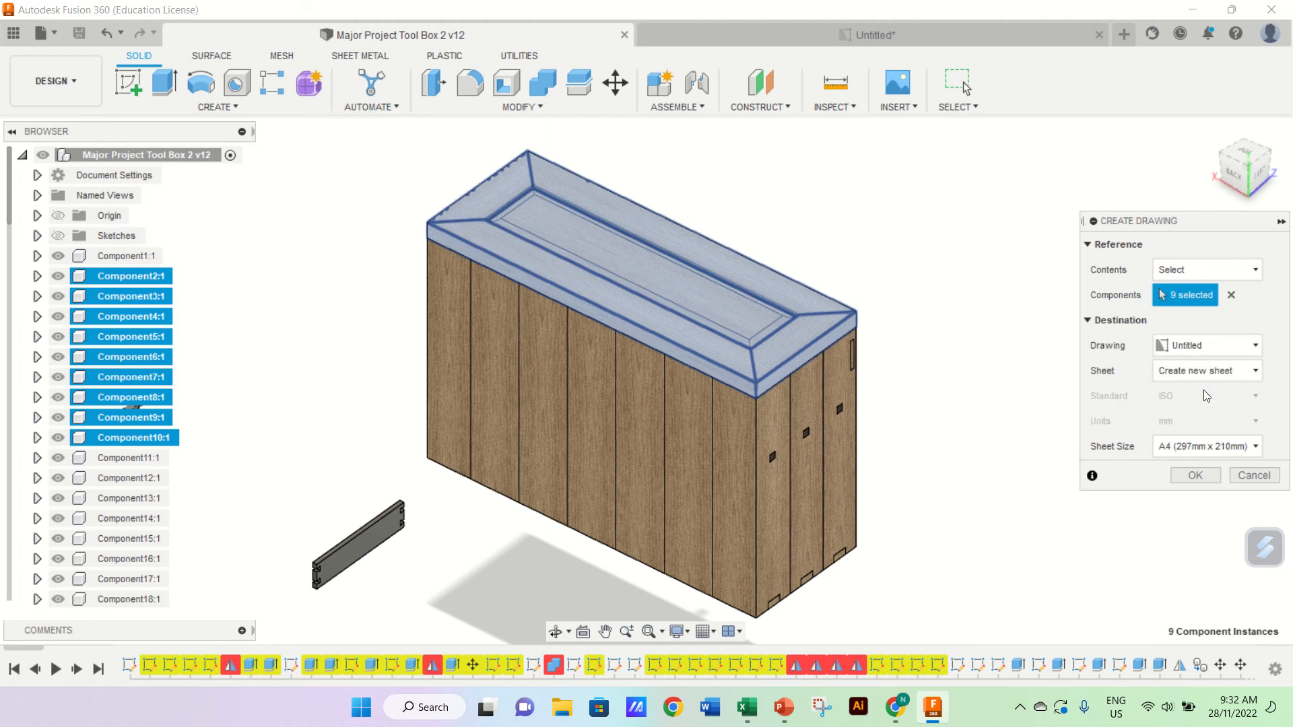
{"action": "left_click", "coordinate": [1185, 374]}
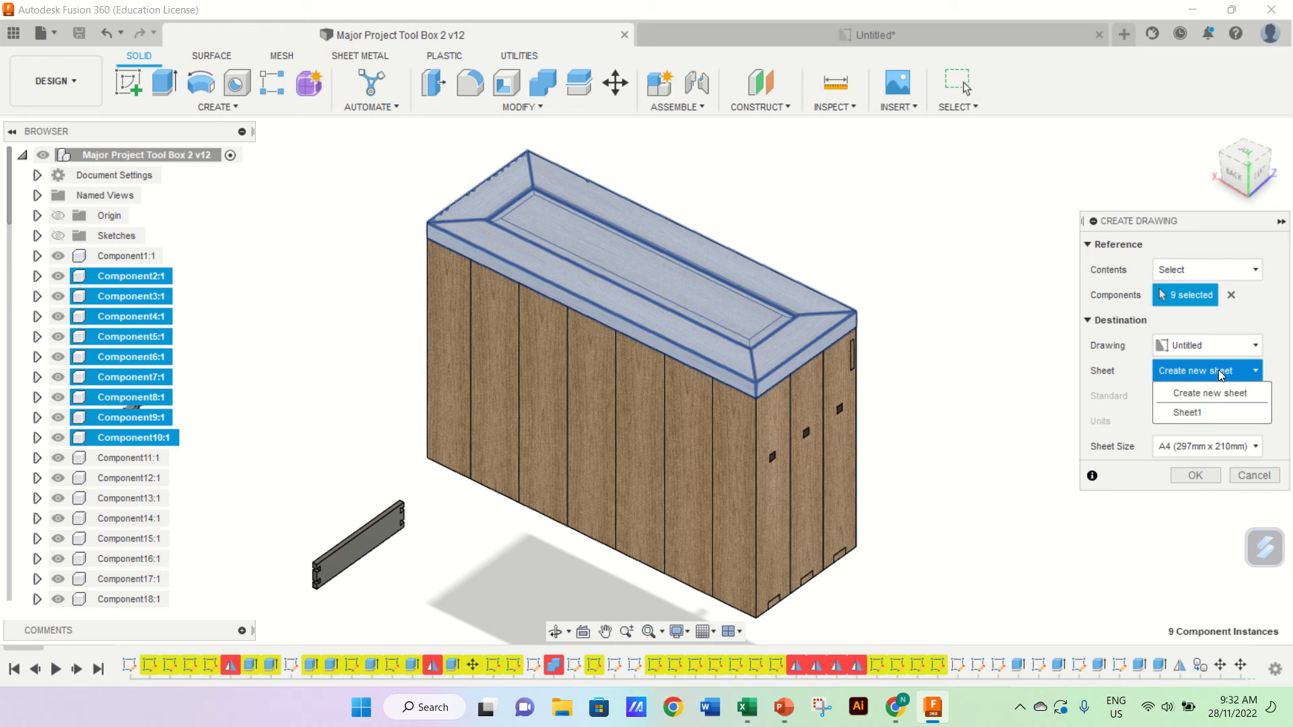
{"action": "left_click", "coordinate": [1217, 370]}
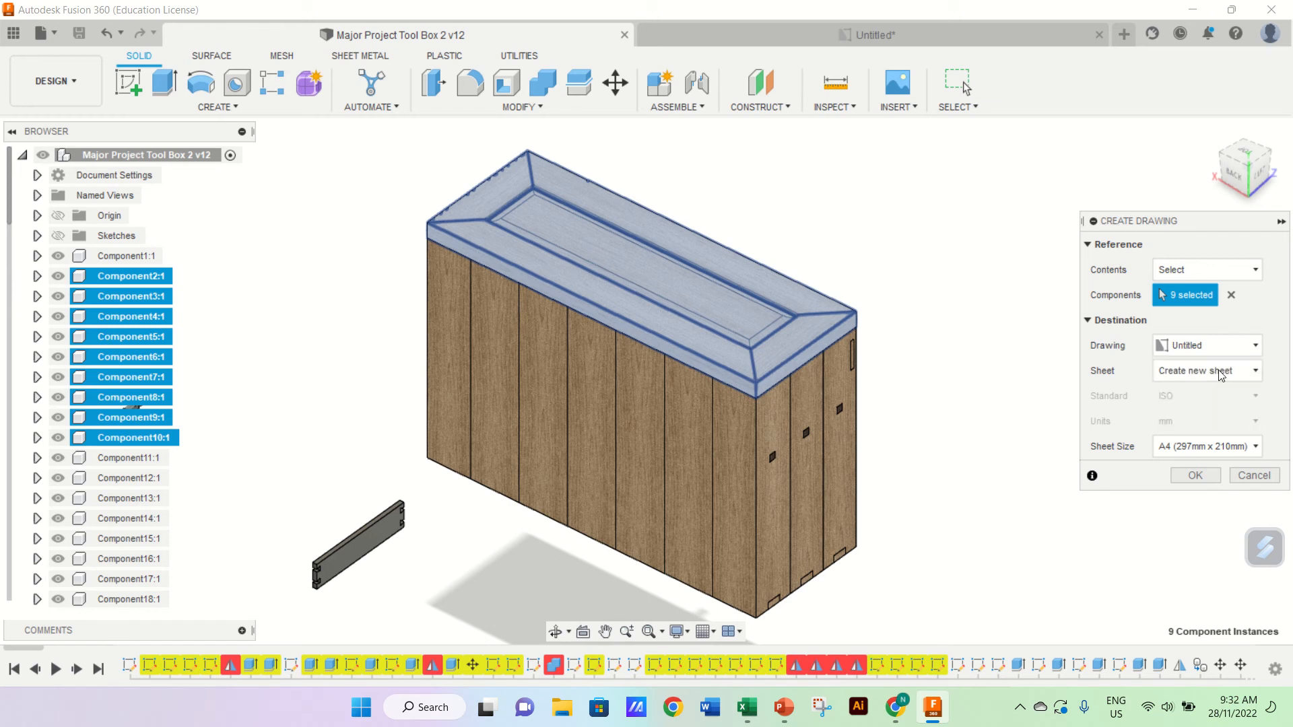
{"action": "left_click", "coordinate": [1197, 476]}
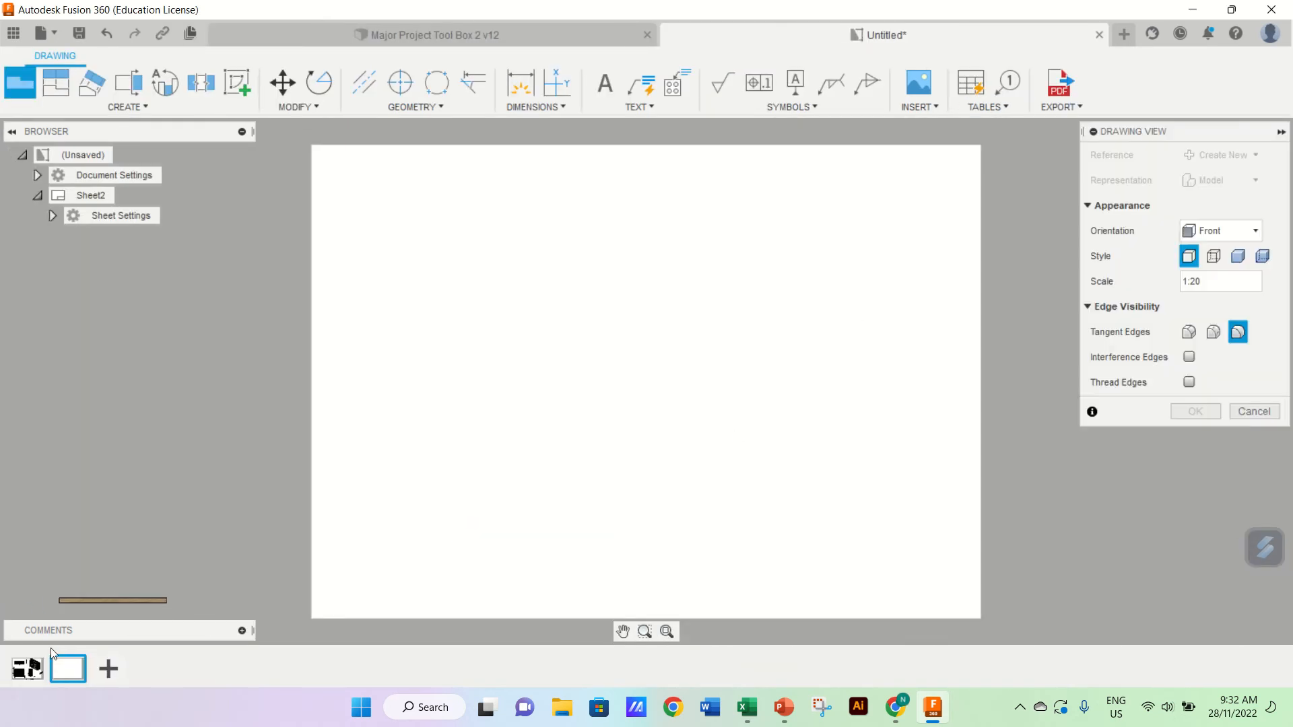
Step: Place the lid's front view in the sheet's upper-left area, showing visible and hidden edges at a scale of 1:10
{"action": "mouse_move", "coordinate": [27, 680]}
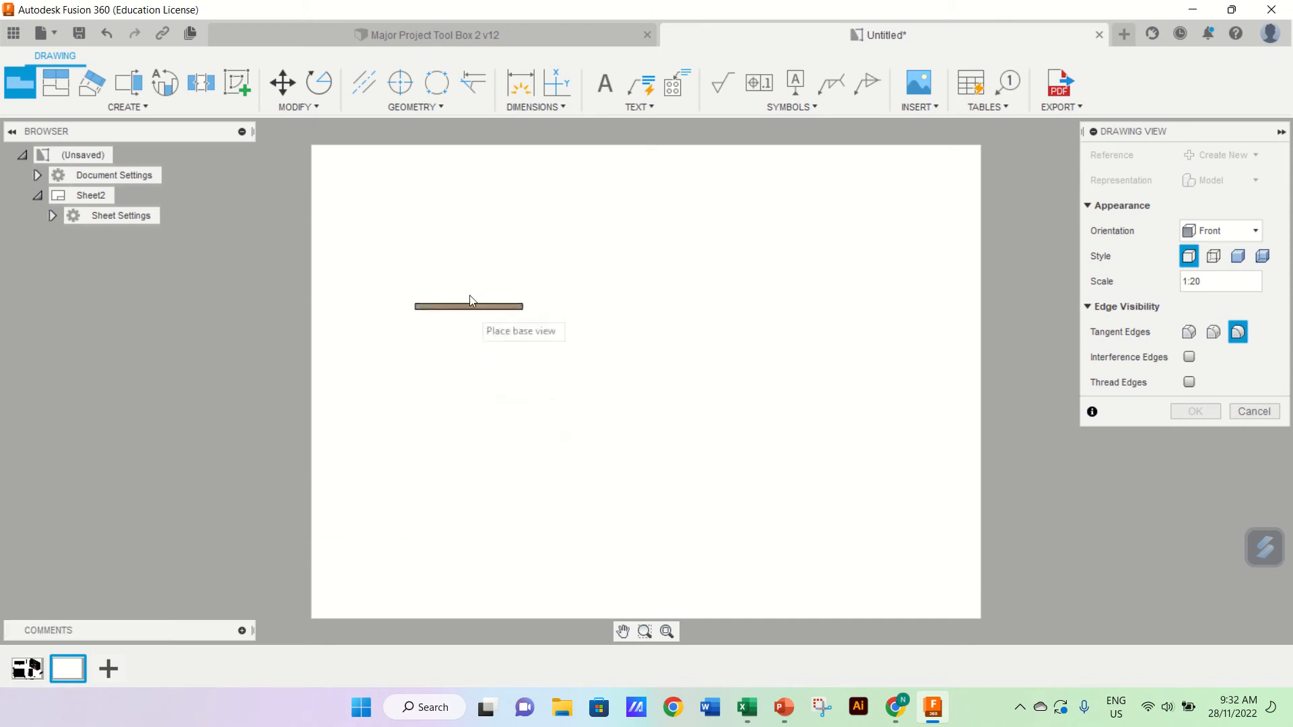
{"action": "left_click", "coordinate": [472, 227]}
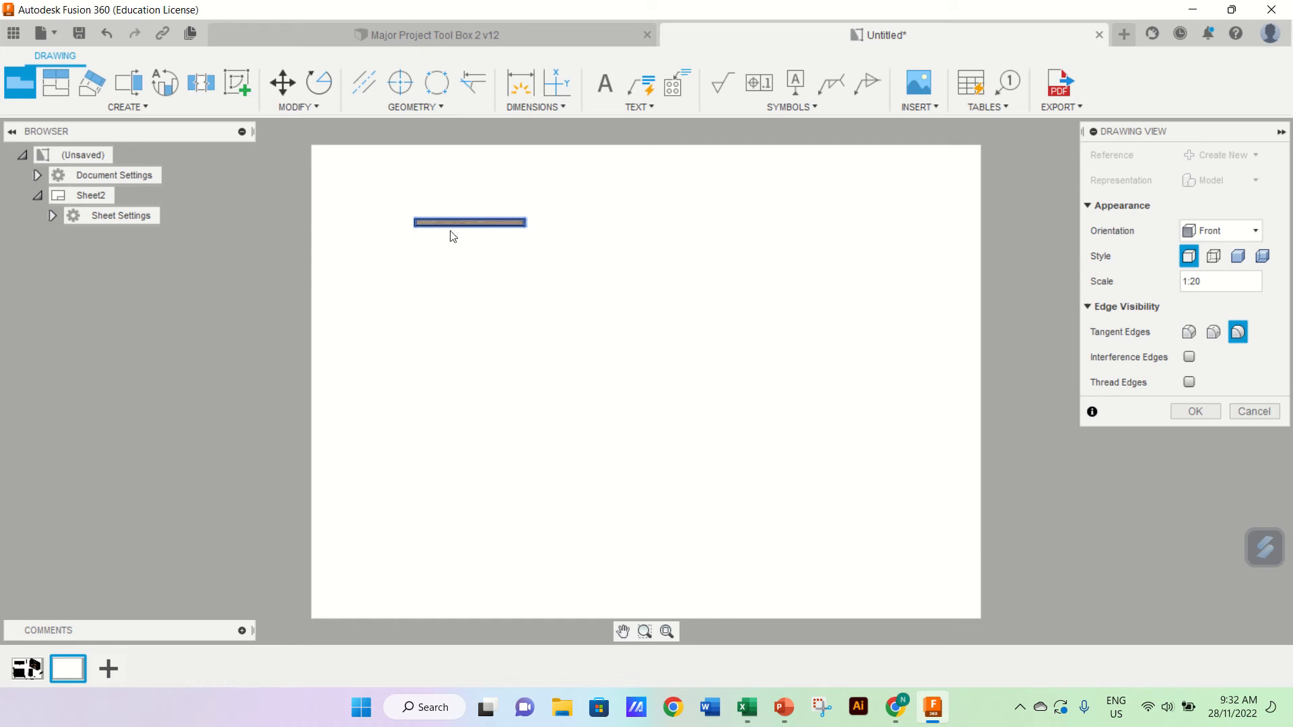
{"action": "left_click", "coordinate": [1213, 257]}
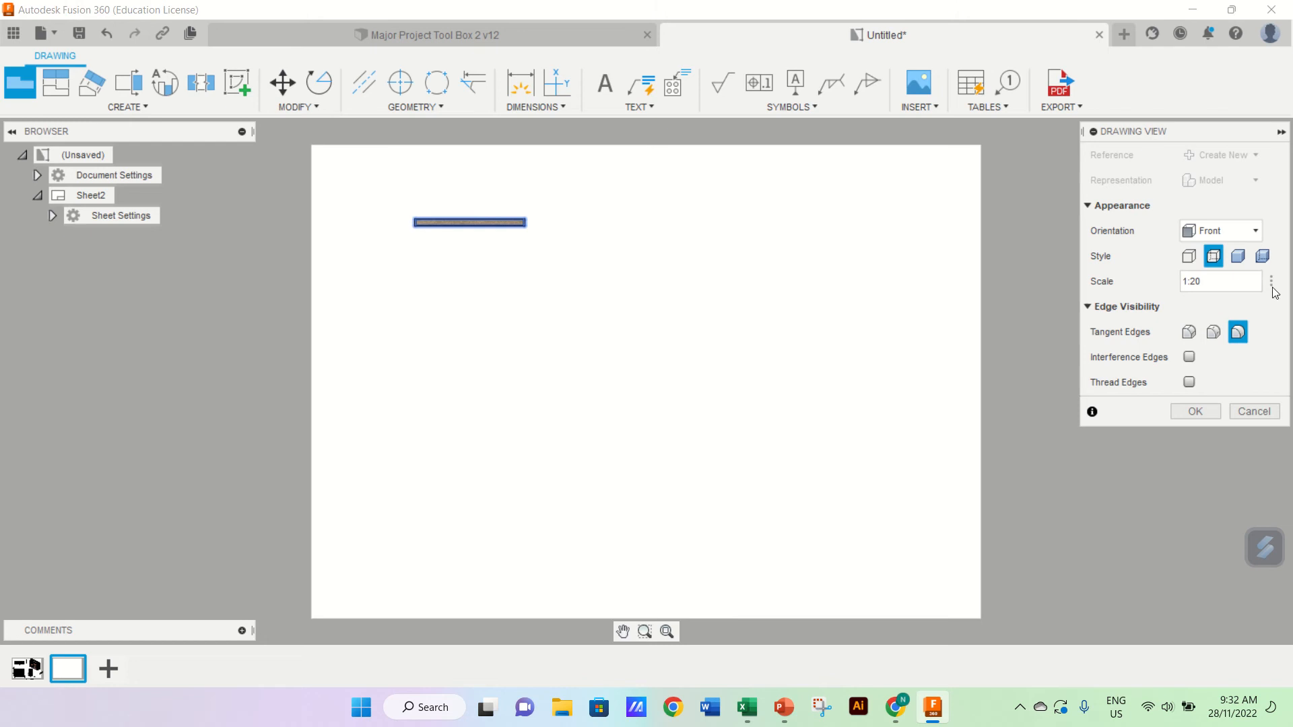
{"action": "left_click", "coordinate": [1272, 285]}
{"action": "left_click", "coordinate": [1278, 195]}
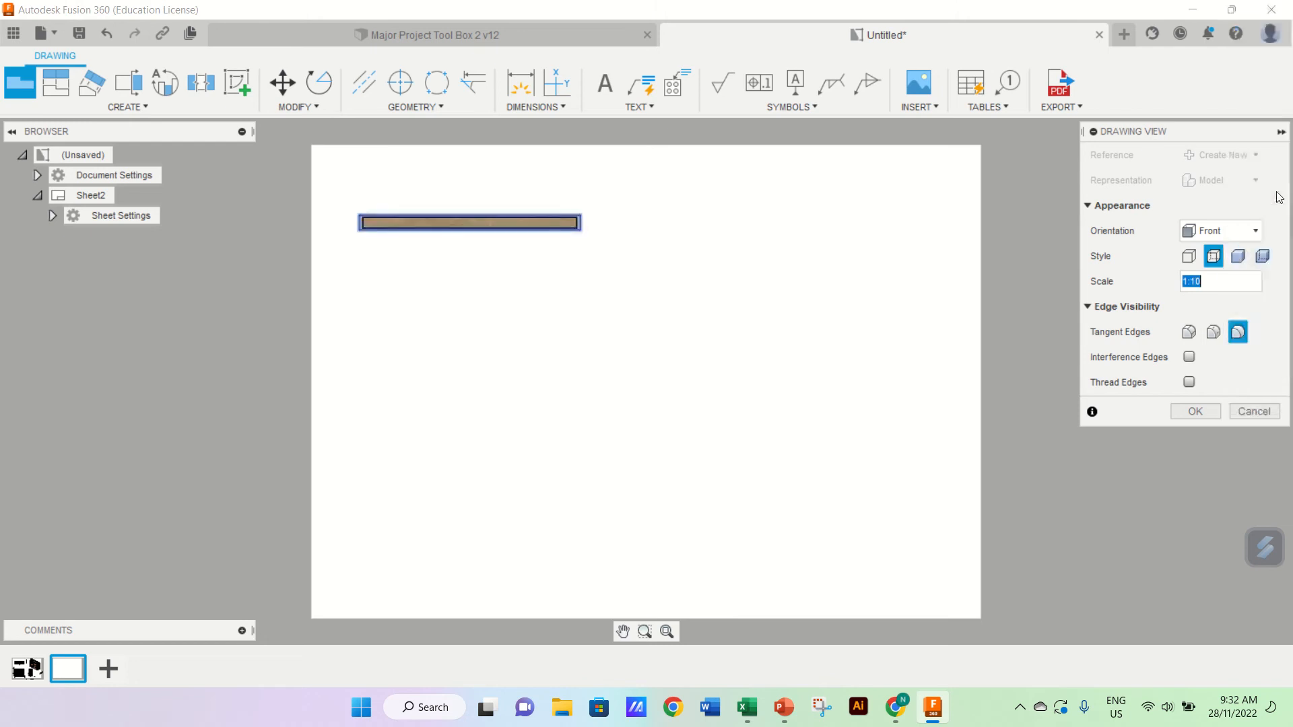
{"action": "left_click", "coordinate": [1195, 412]}
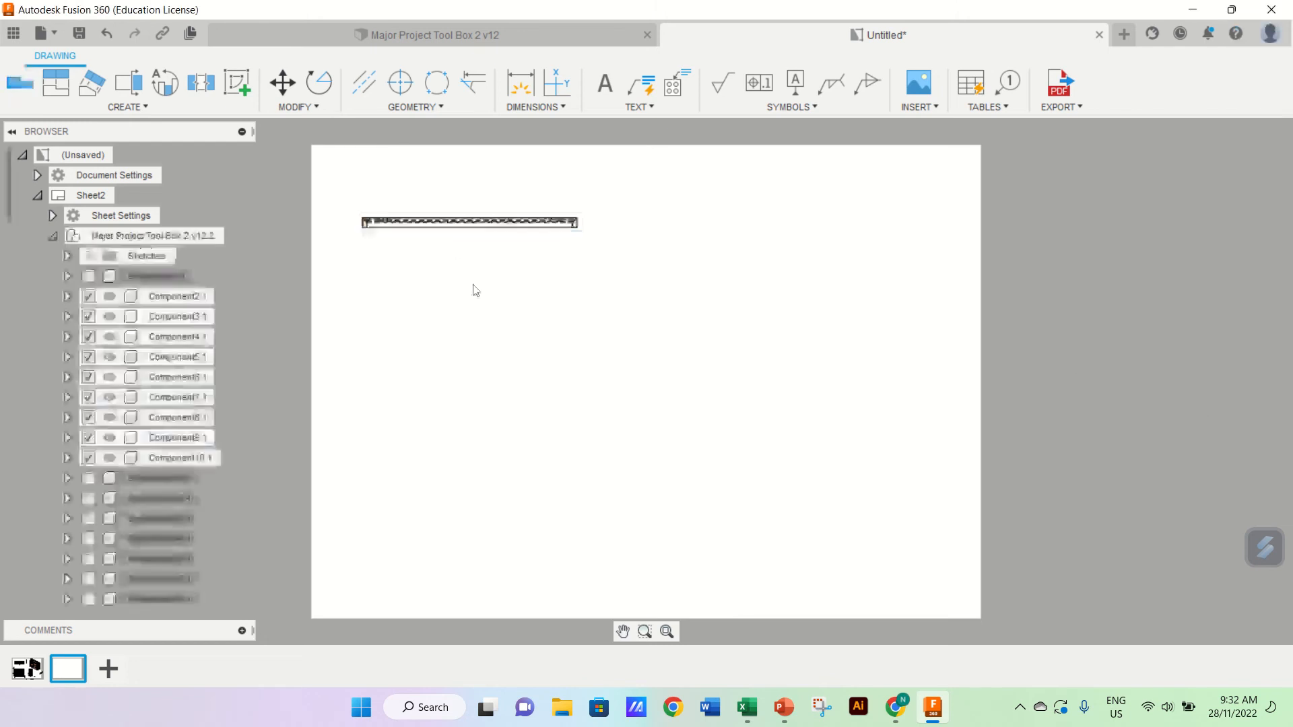
Step: Project the lid's front view into a top view below it, a side view to its right and an isometric view diagonally below
{"action": "scroll", "coordinate": [364, 219], "scroll_direction": "up", "scroll_amount": 8}
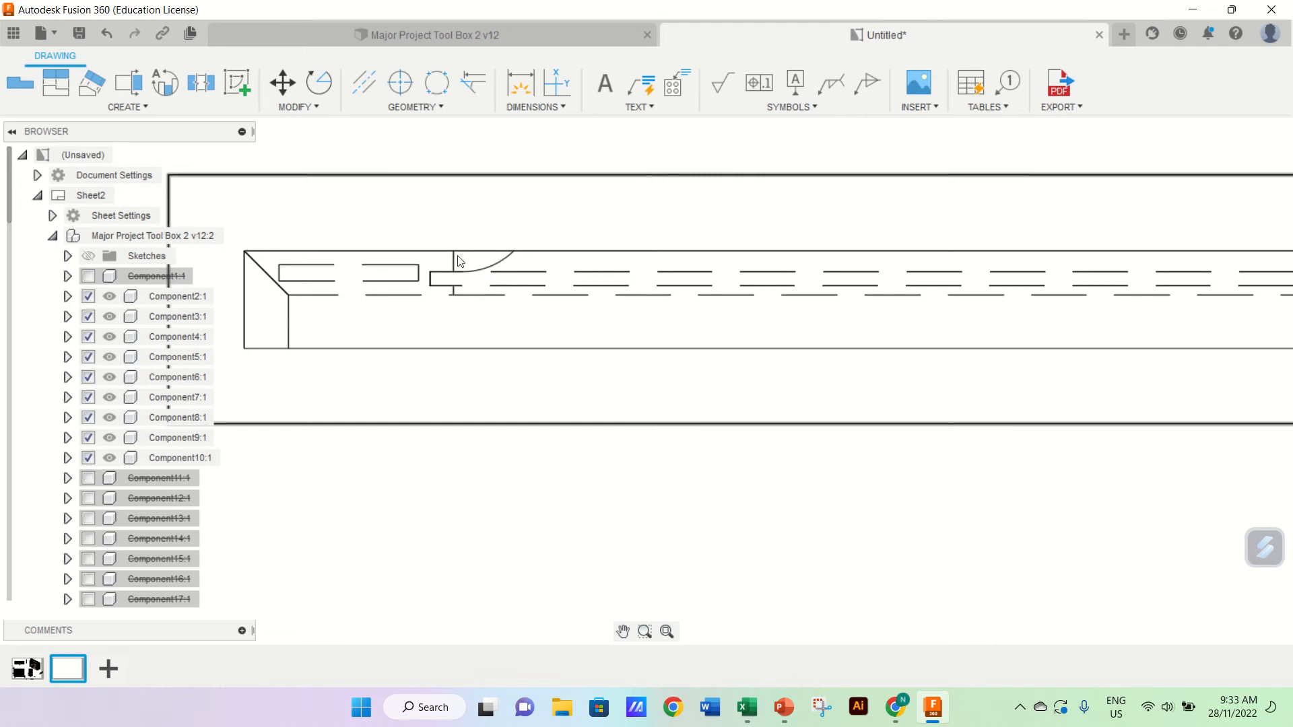
{"action": "scroll", "coordinate": [487, 267], "scroll_direction": "down", "scroll_amount": 6}
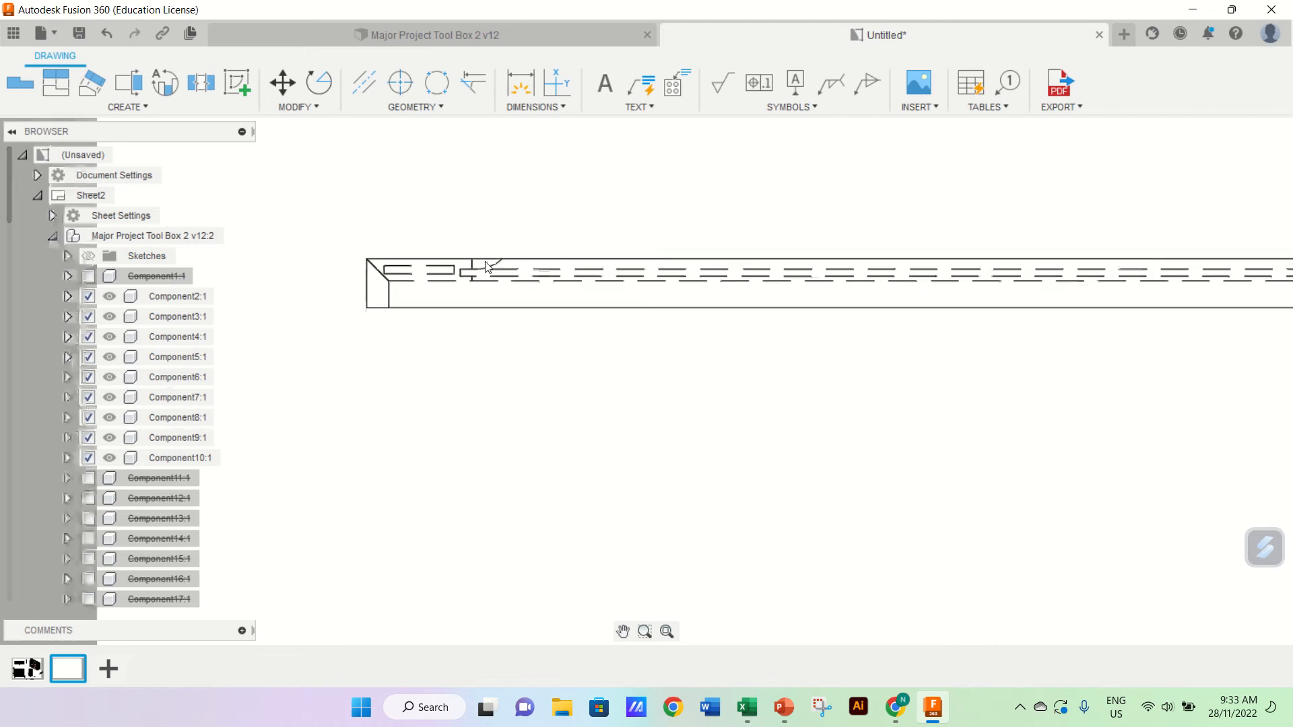
{"action": "left_click", "coordinate": [62, 91]}
{"action": "left_click", "coordinate": [646, 298]}
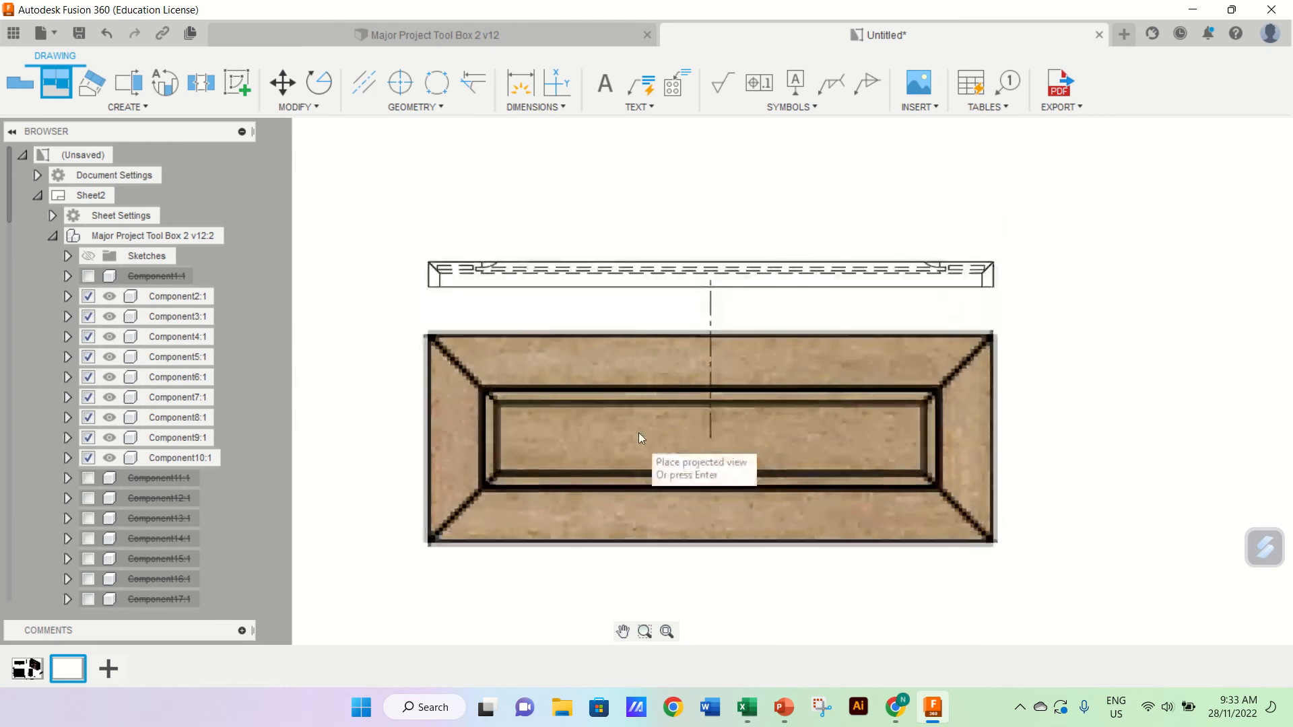
{"action": "left_click", "coordinate": [641, 423]}
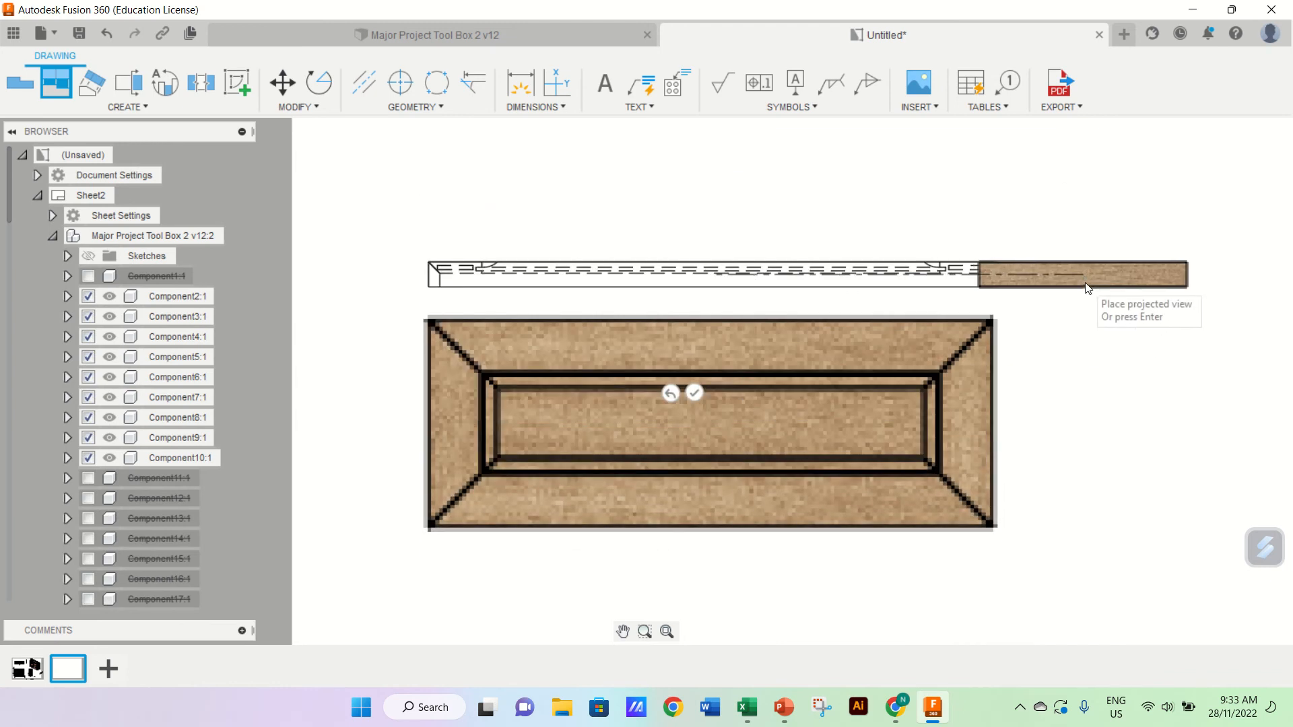
{"action": "left_click", "coordinate": [1140, 276]}
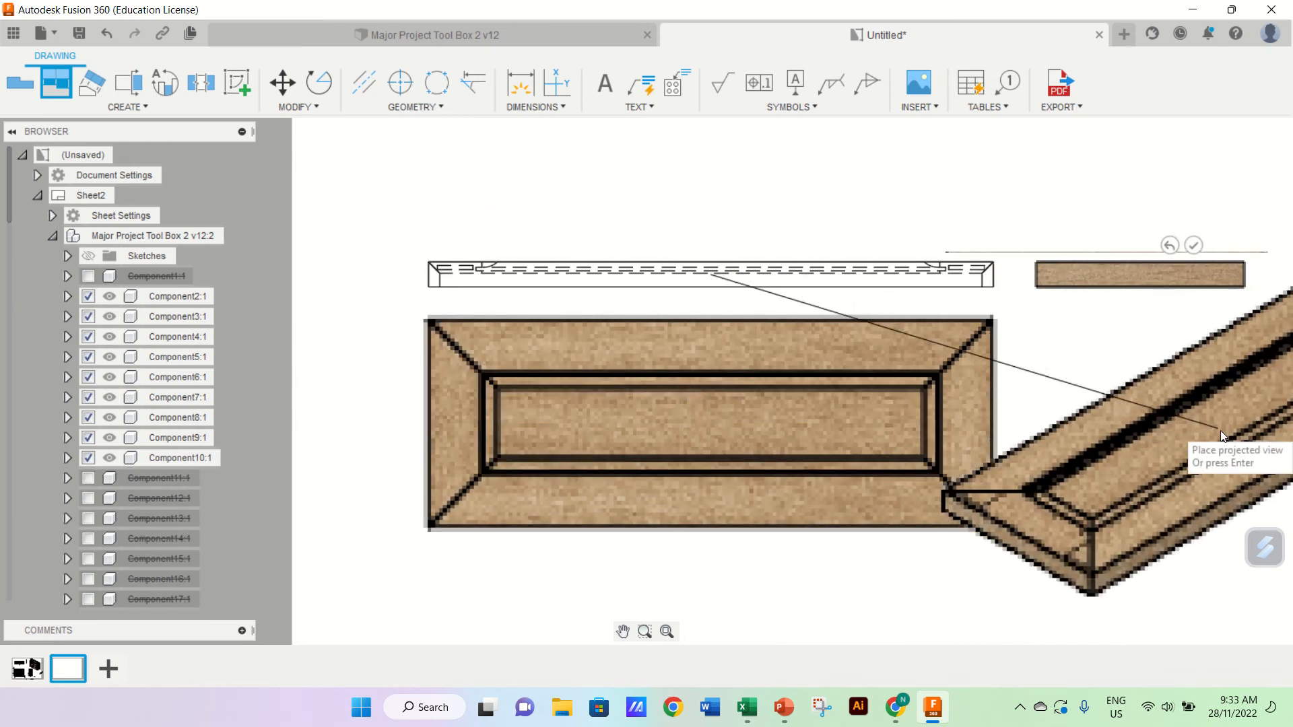
{"action": "scroll", "coordinate": [1219, 438], "scroll_direction": "down", "scroll_amount": 5}
{"action": "scroll", "coordinate": [1219, 440], "scroll_direction": "up", "scroll_amount": 3}
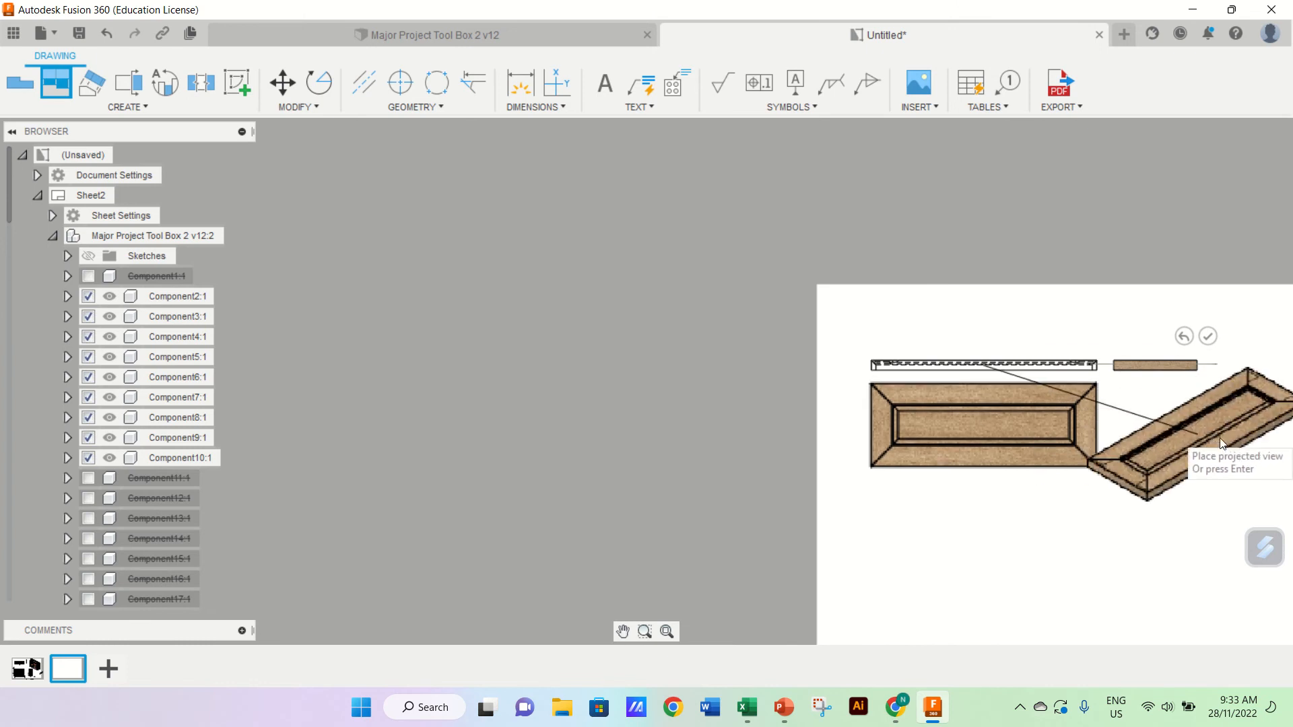
{"action": "left_click", "coordinate": [1245, 459]}
{"action": "key", "text": "Return"}
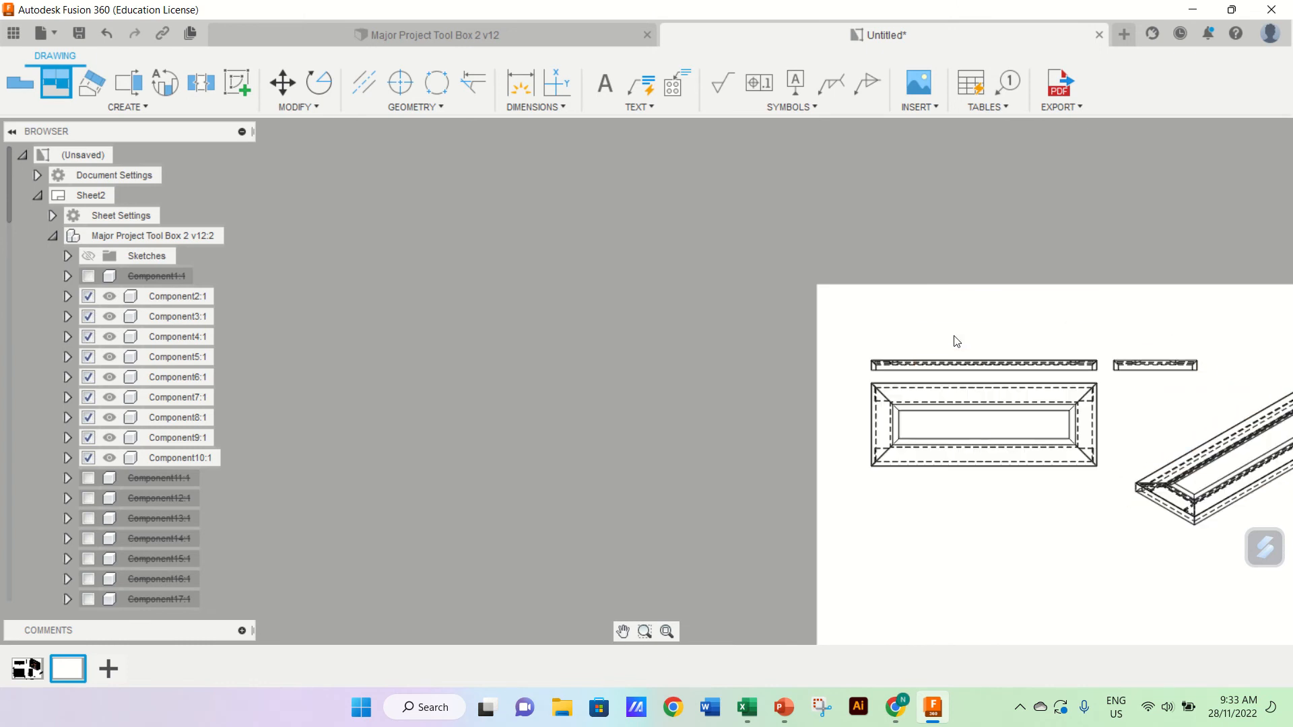
Step: Look over the lid sheet, return to the tool box model and restore its home view
{"action": "left_click", "coordinate": [667, 630]}
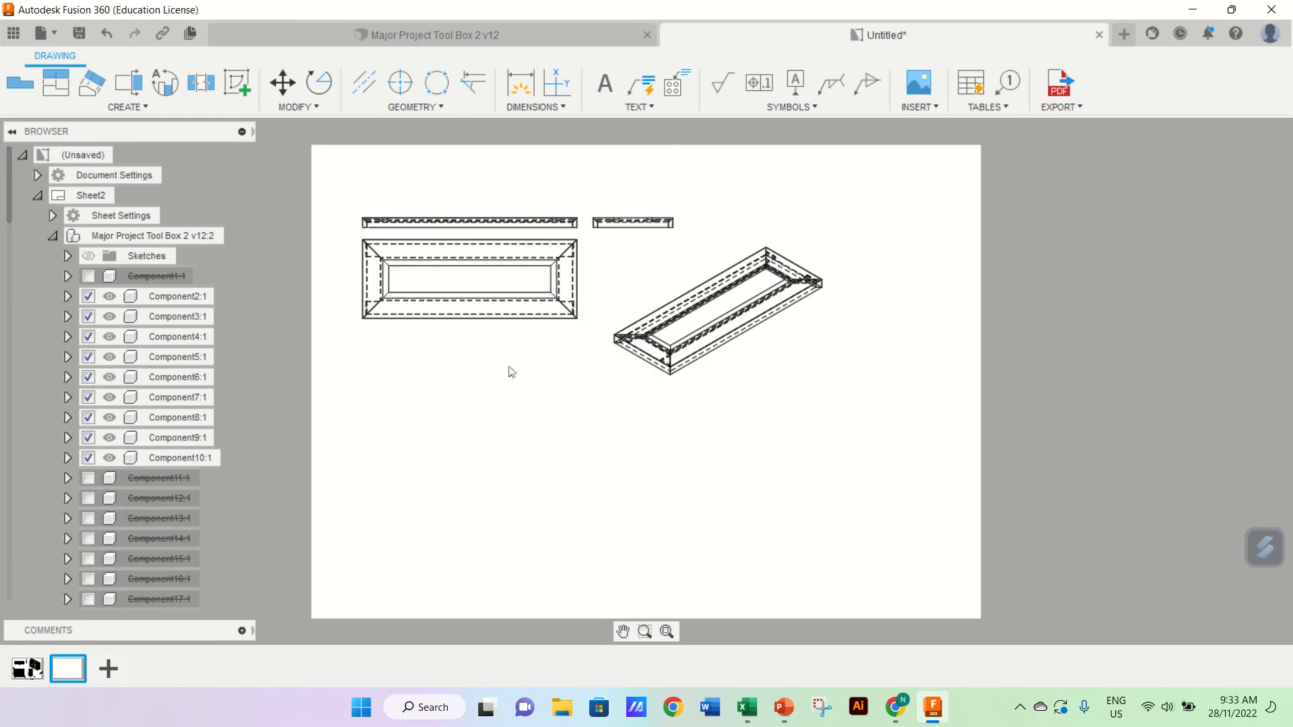
{"action": "scroll", "coordinate": [411, 191], "scroll_direction": "up", "scroll_amount": 1}
{"action": "scroll", "coordinate": [410, 192], "scroll_direction": "up", "scroll_amount": 2}
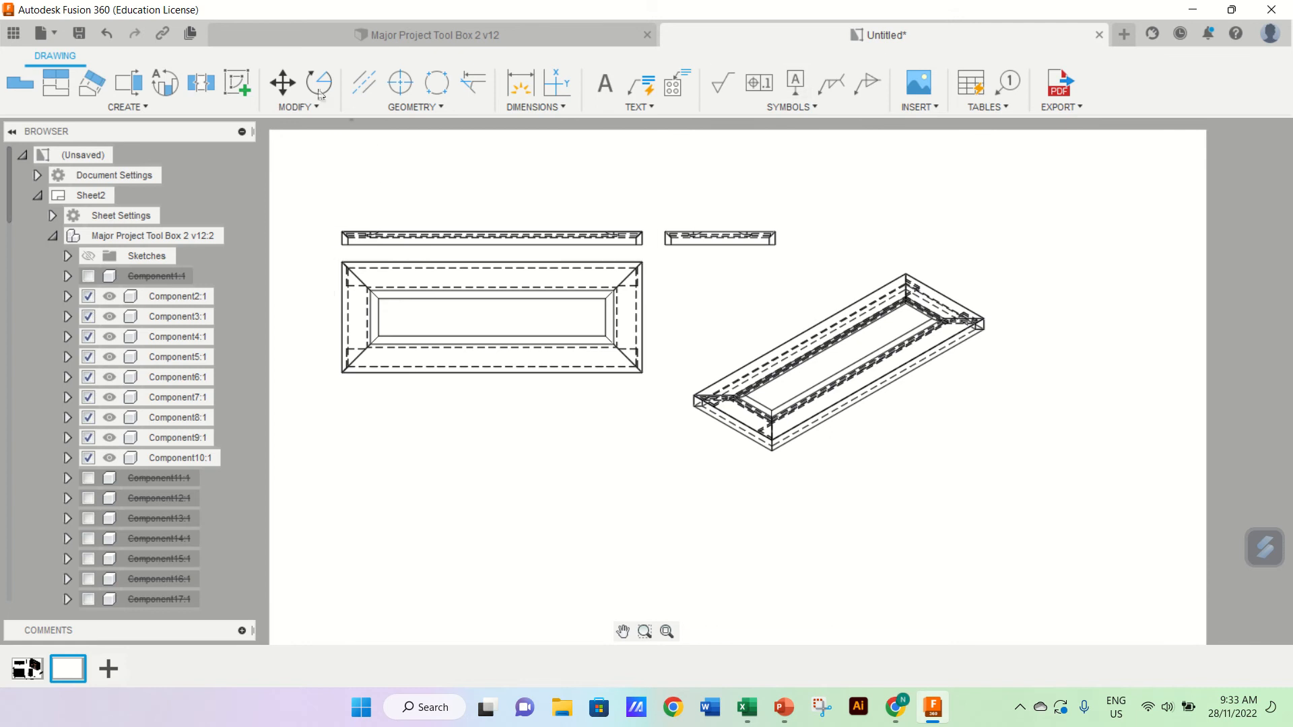
{"action": "left_click", "coordinate": [467, 39]}
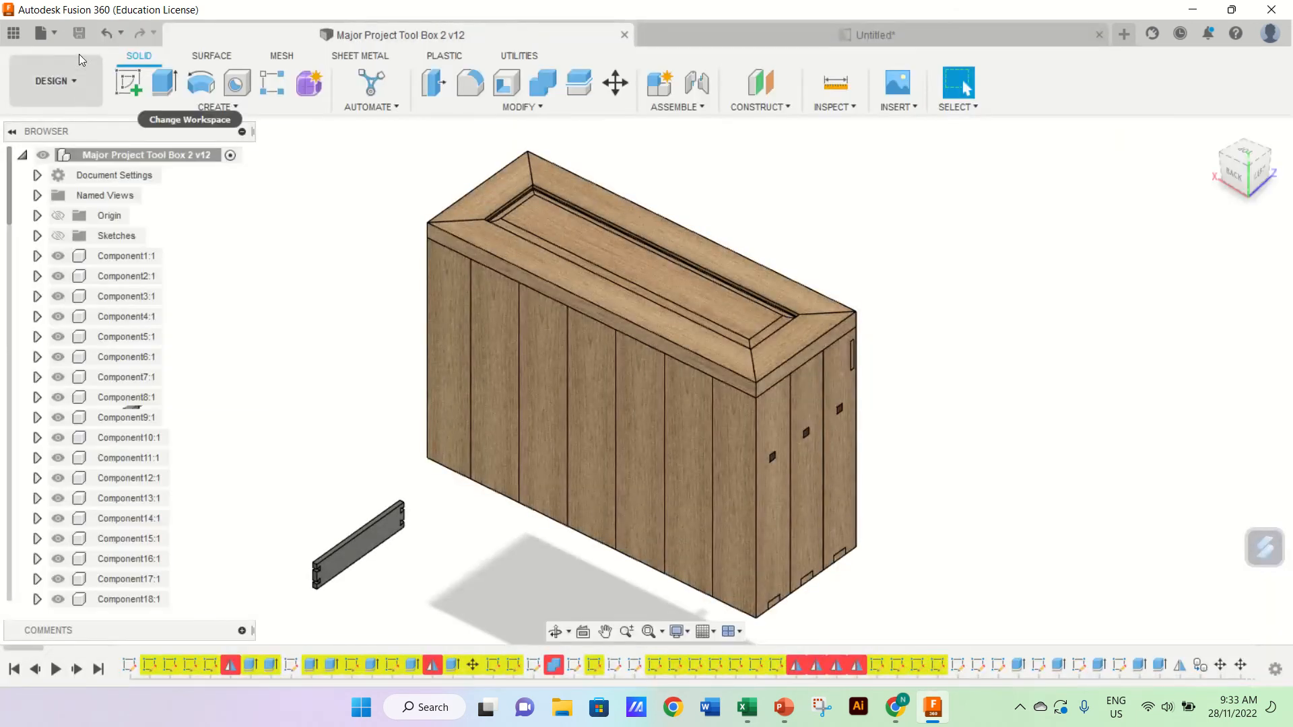
{"action": "left_click", "coordinate": [1212, 132]}
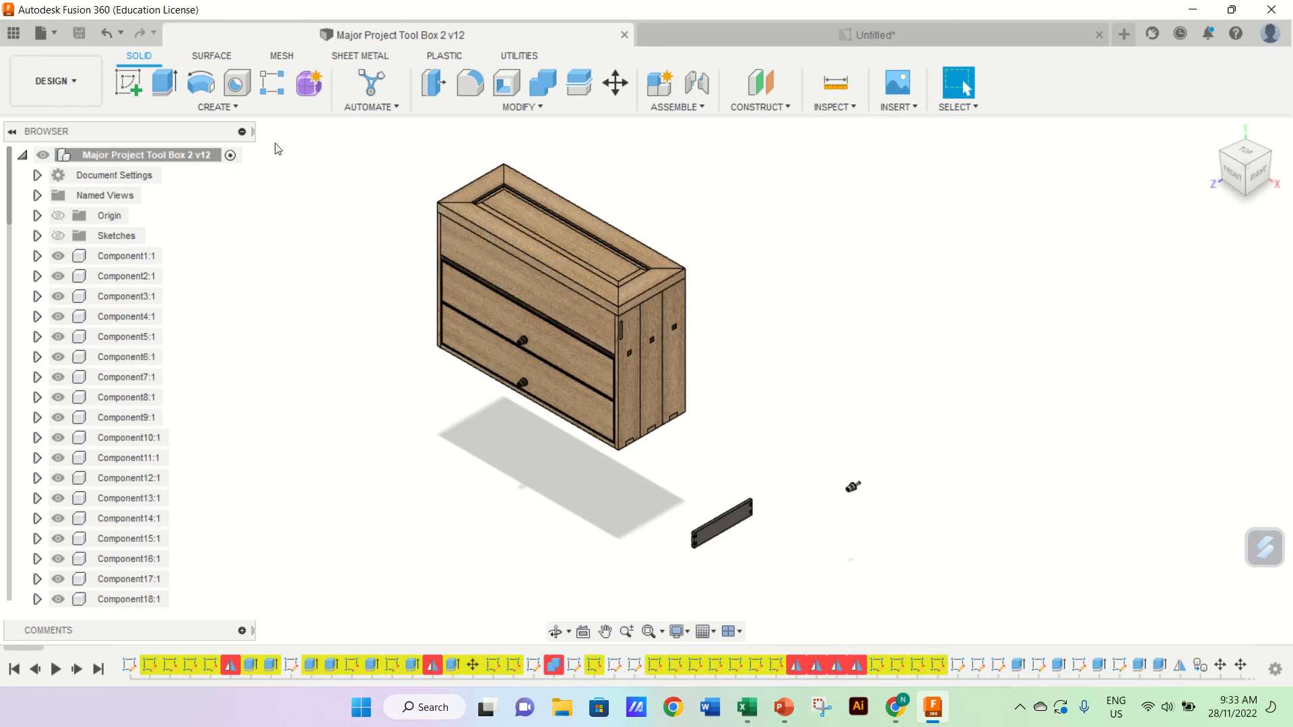
Step: Start a drawing from the tool box design with only the lid's front frame piece, Component3:1, selected as its contents
{"action": "left_click", "coordinate": [59, 33]}
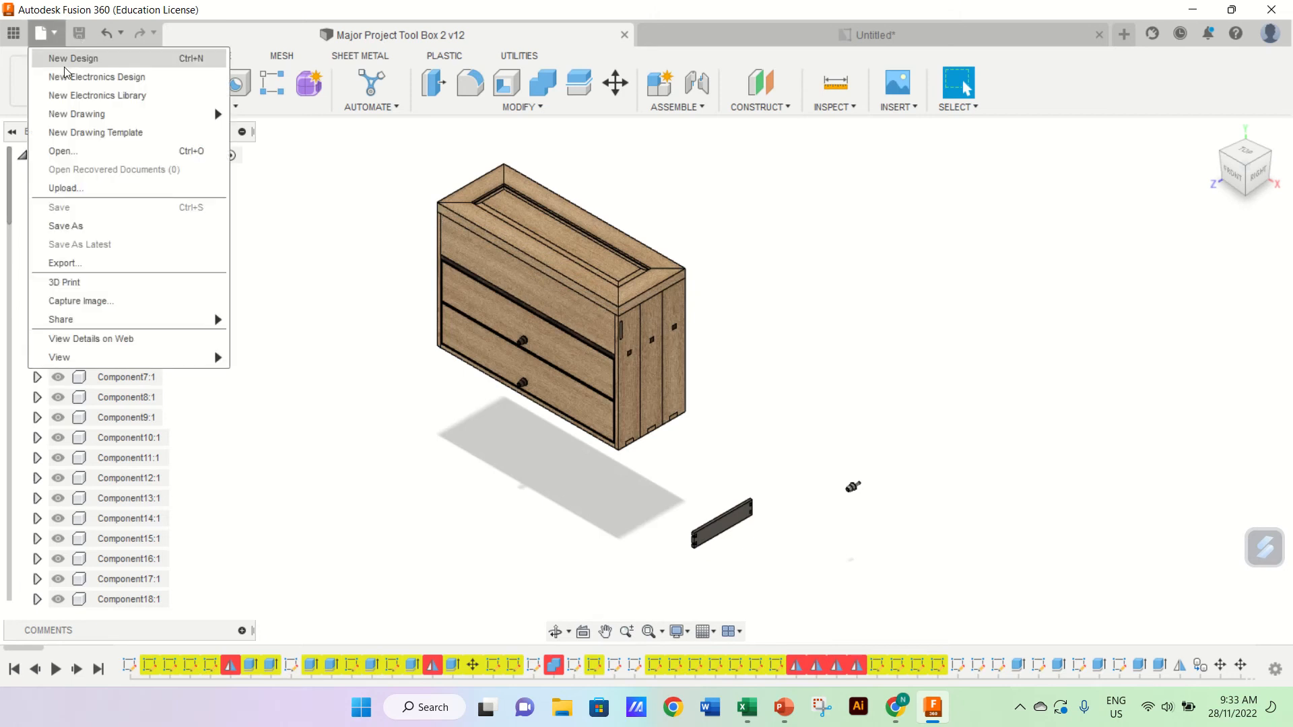
{"action": "mouse_move", "coordinate": [98, 114]}
{"action": "left_click", "coordinate": [275, 115]}
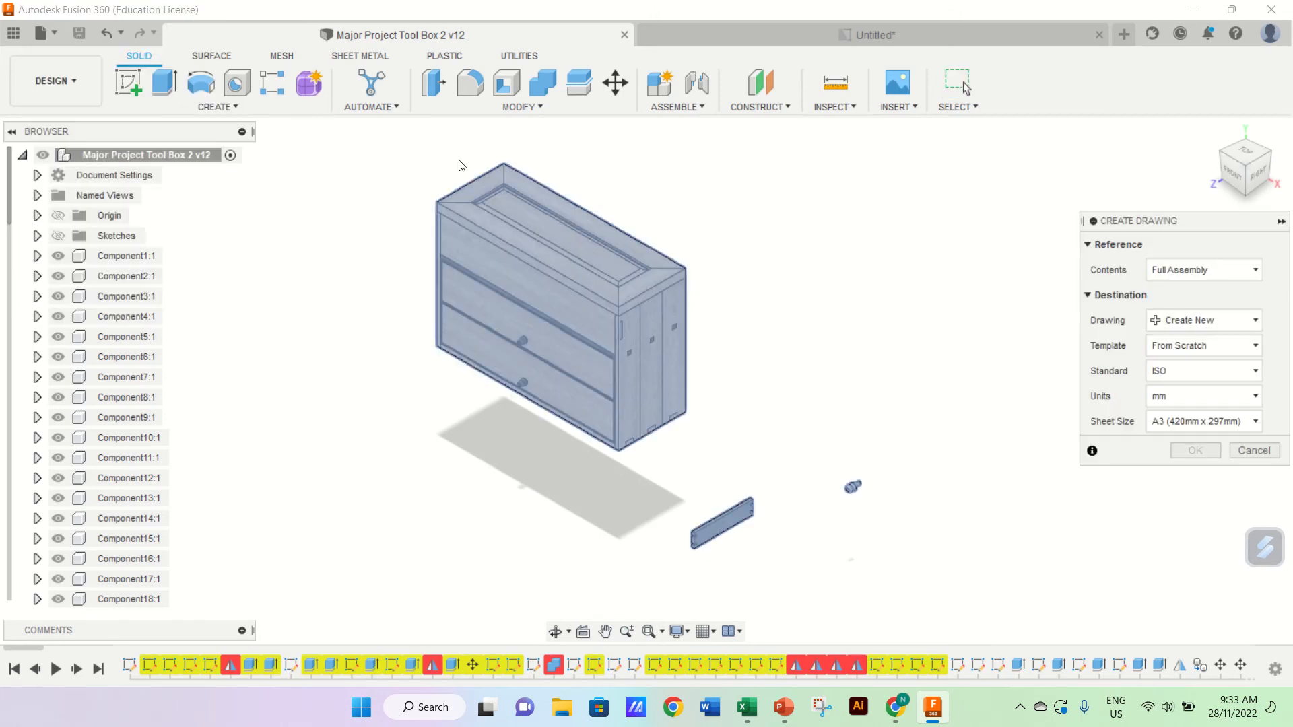
{"action": "left_click", "coordinate": [1223, 273]}
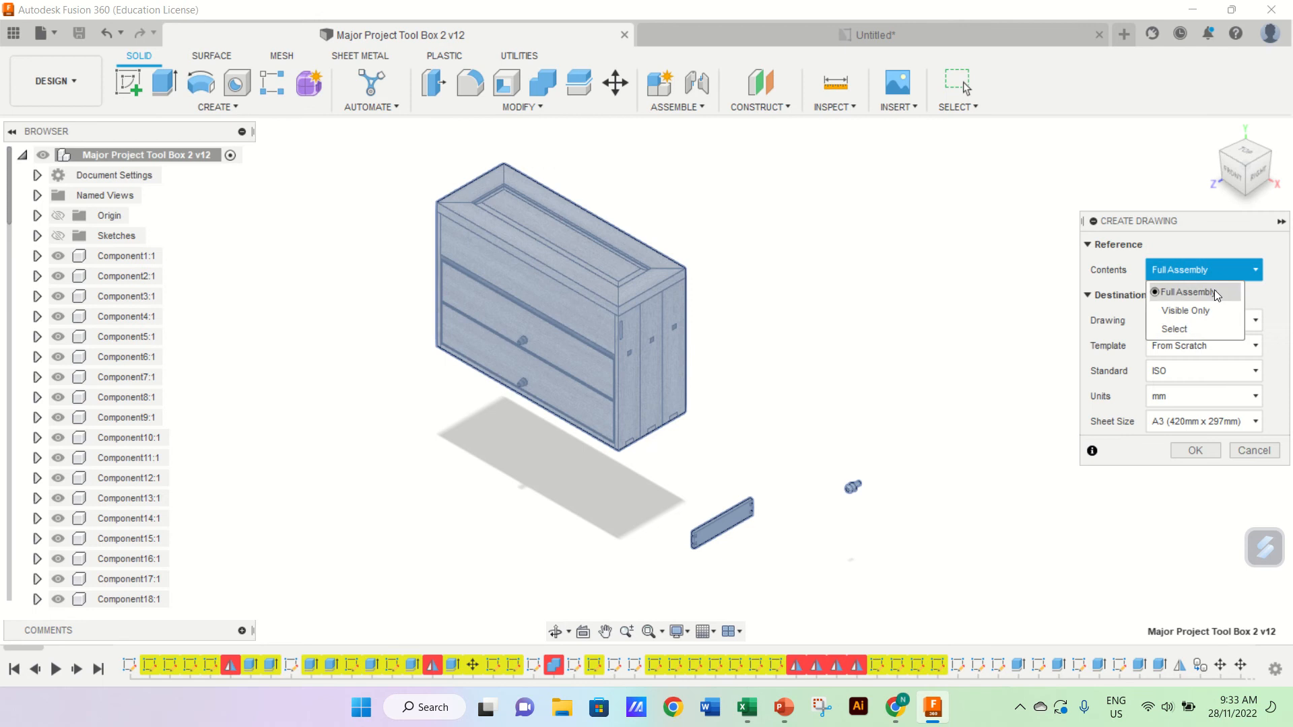
{"action": "left_click", "coordinate": [1205, 311]}
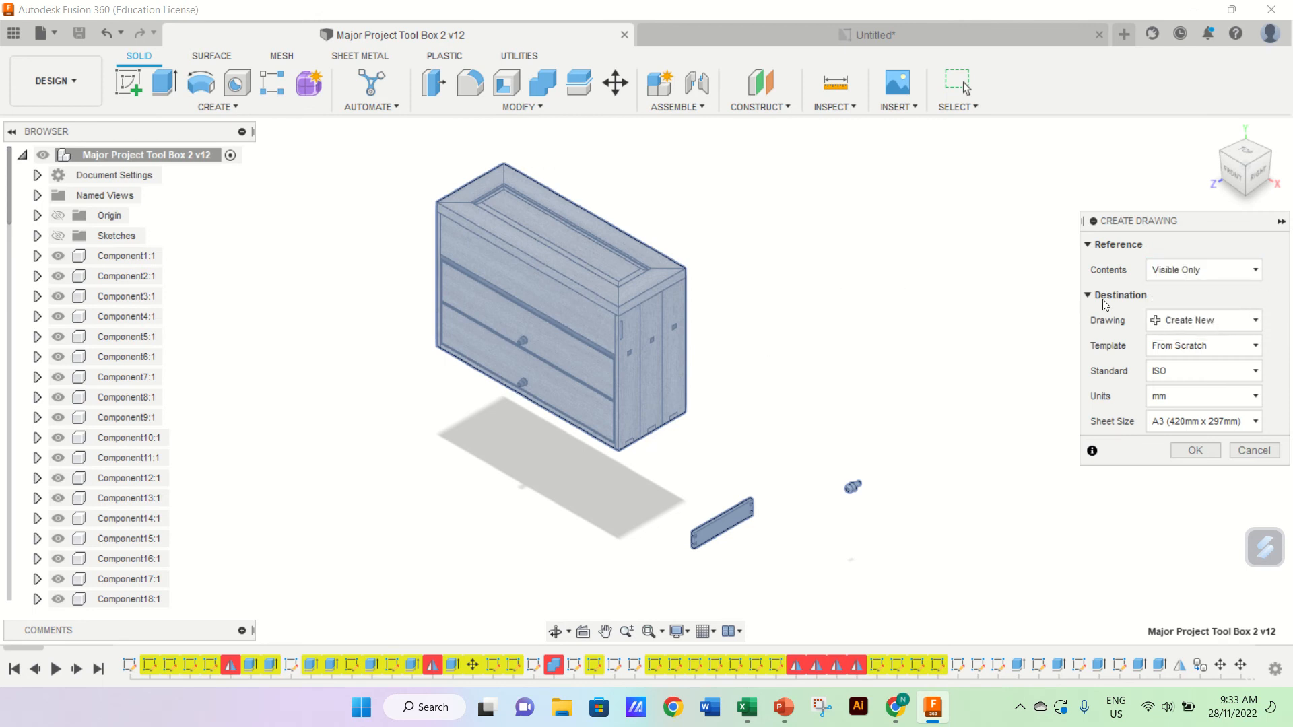
{"action": "left_click", "coordinate": [1205, 269]}
{"action": "left_click", "coordinate": [1191, 331]}
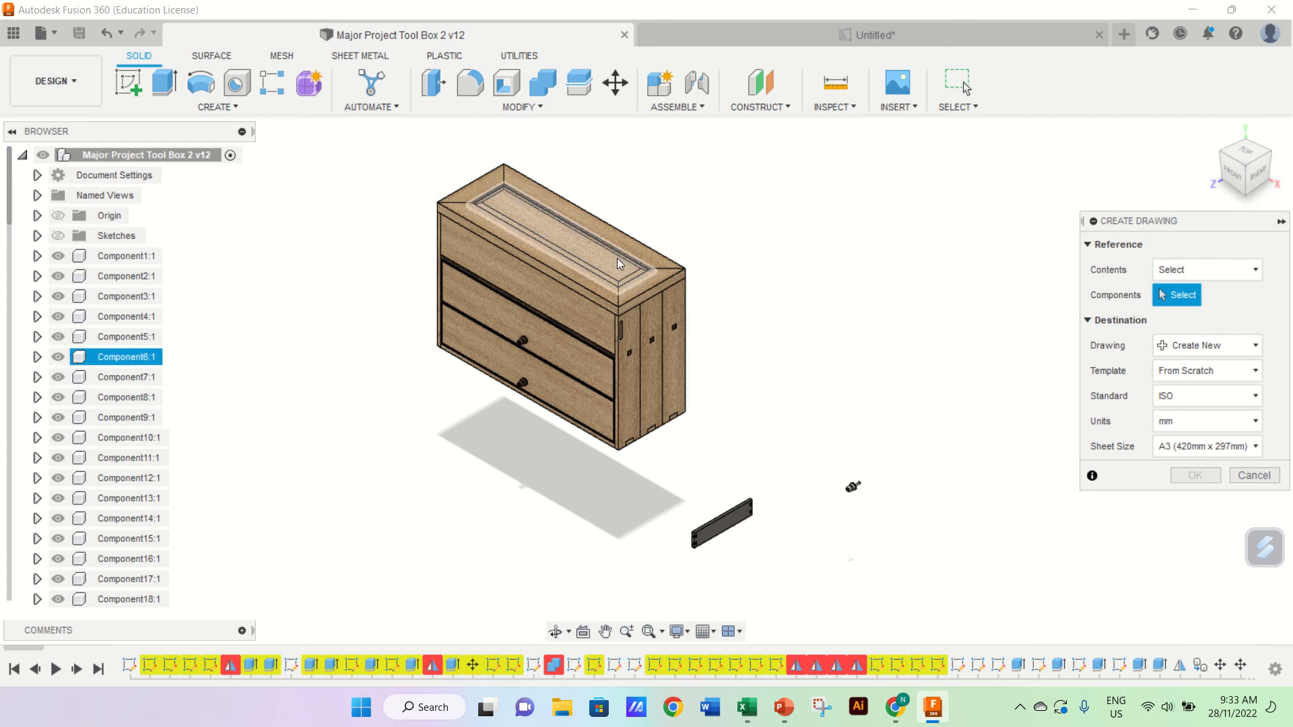
{"action": "left_click", "coordinate": [592, 282]}
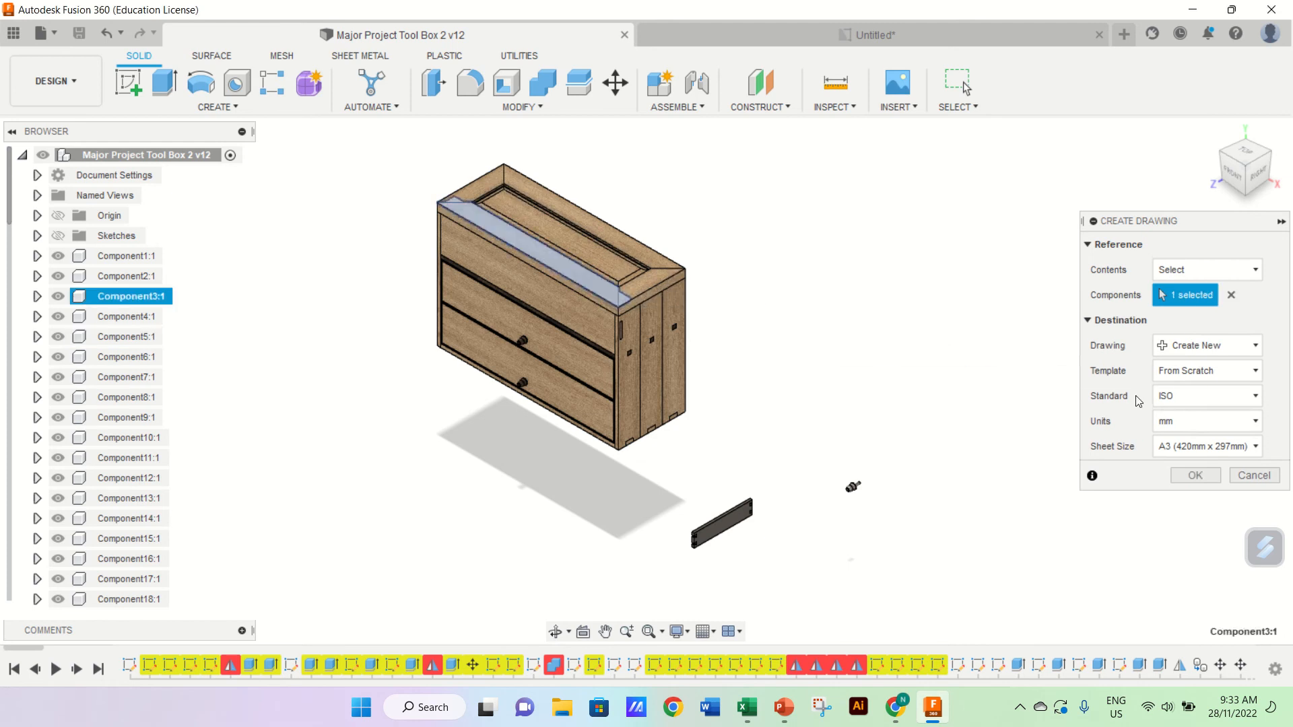
Step: Send the selected frame piece to Sheet2 of the existing Untitled drawing
{"action": "left_click", "coordinate": [1242, 346]}
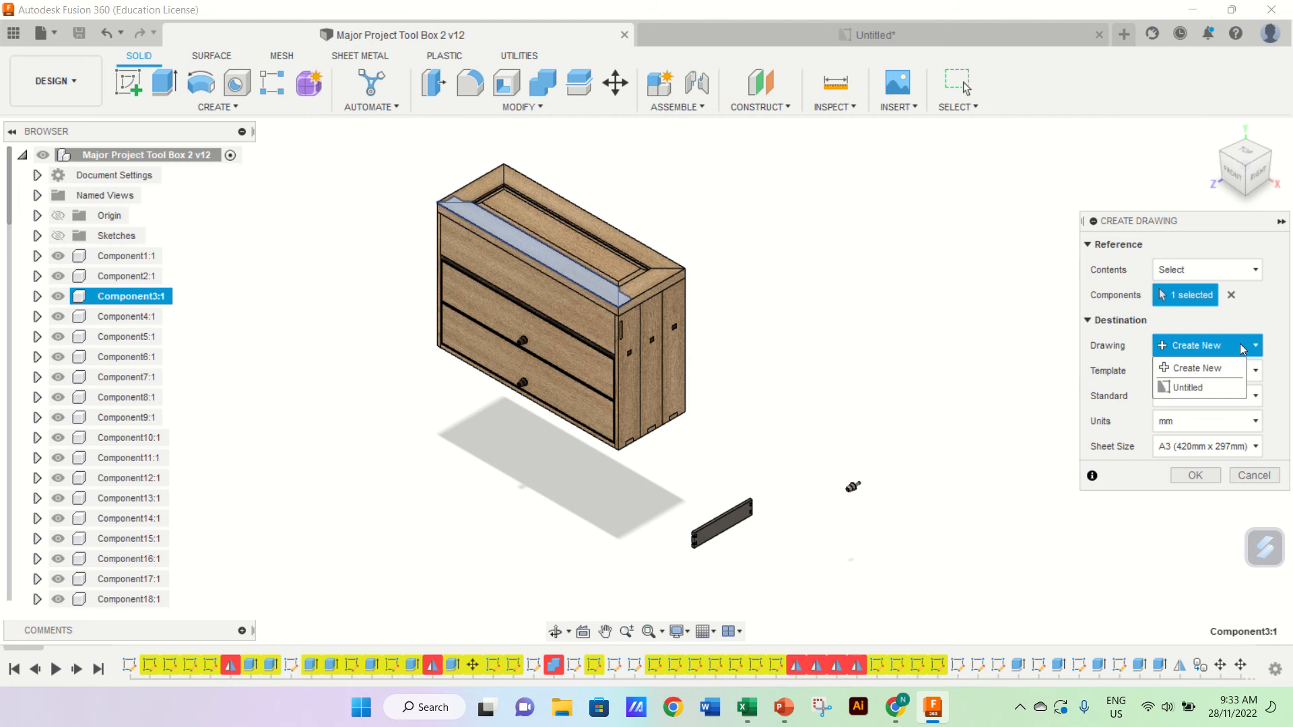
{"action": "left_click", "coordinate": [1191, 387]}
{"action": "left_click", "coordinate": [1239, 367]}
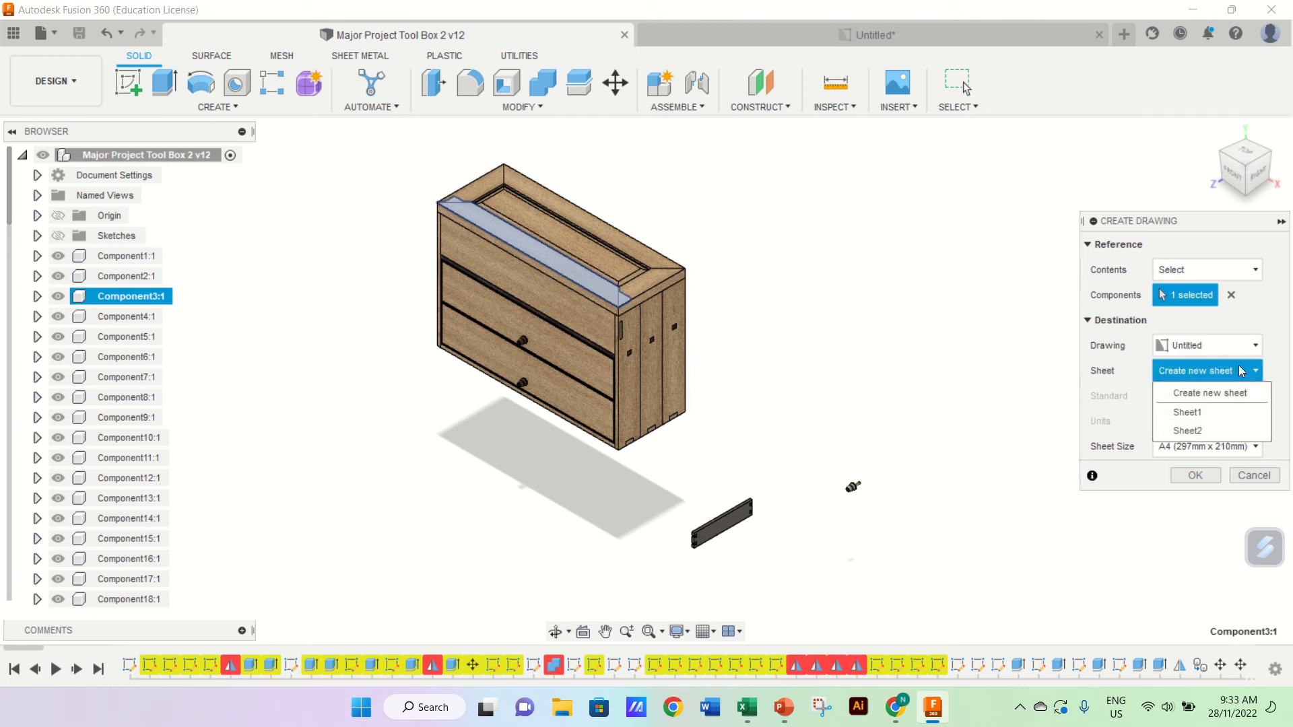
{"action": "left_click", "coordinate": [1221, 430]}
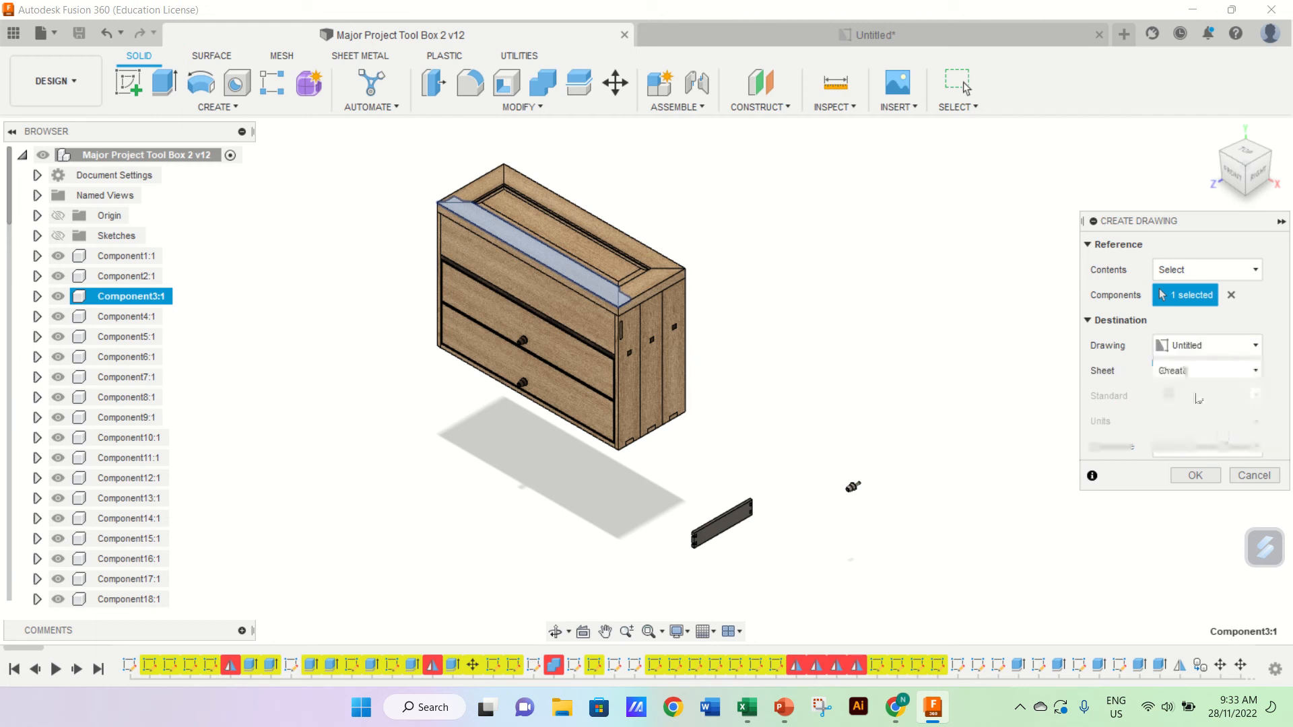
{"action": "left_click", "coordinate": [1195, 475]}
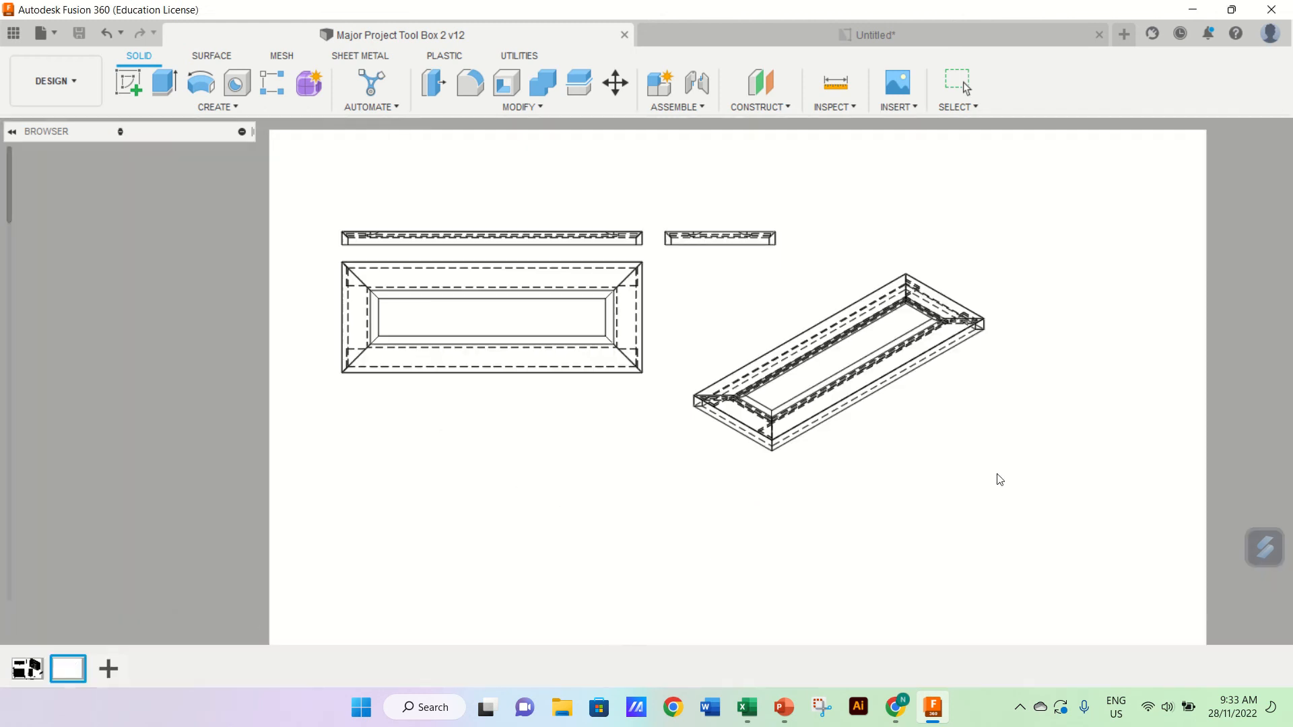
Step: Place the frame piece's front view beneath the lid's top view at a scale of 1:10 and shift it slightly right
{"action": "left_click", "coordinate": [457, 540]}
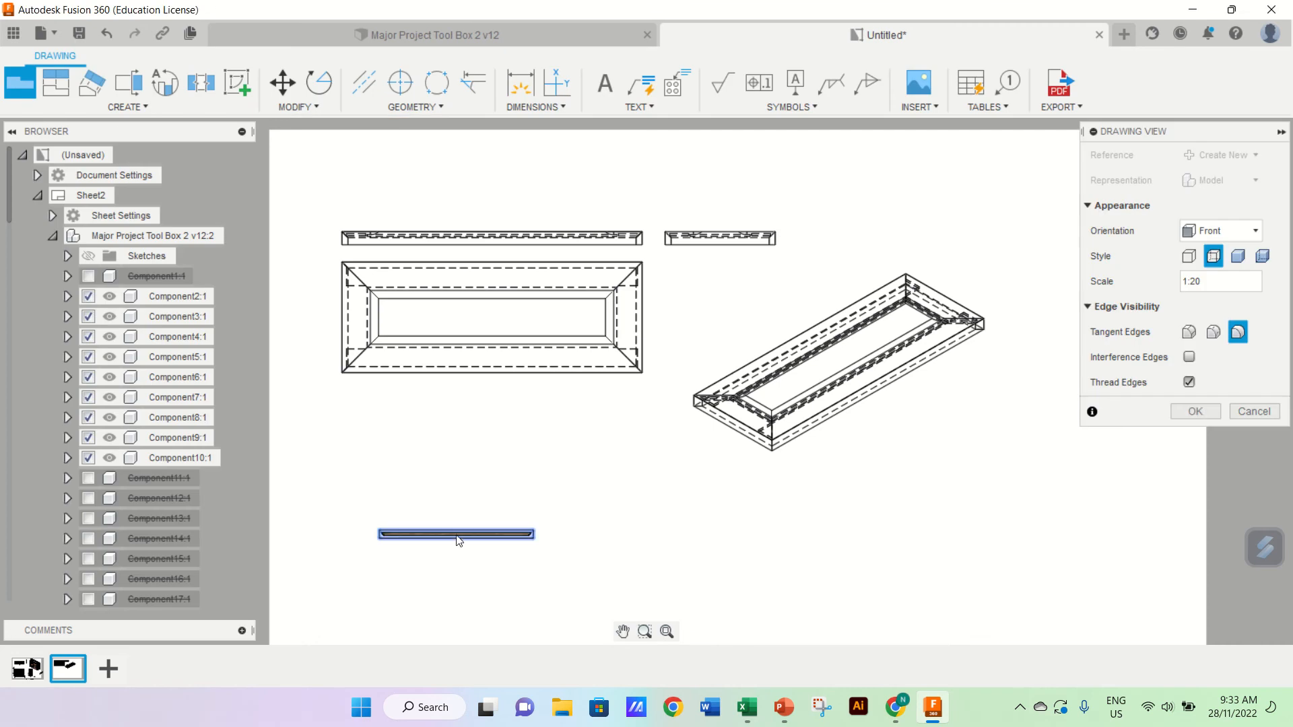
{"action": "left_click", "coordinate": [1243, 286]}
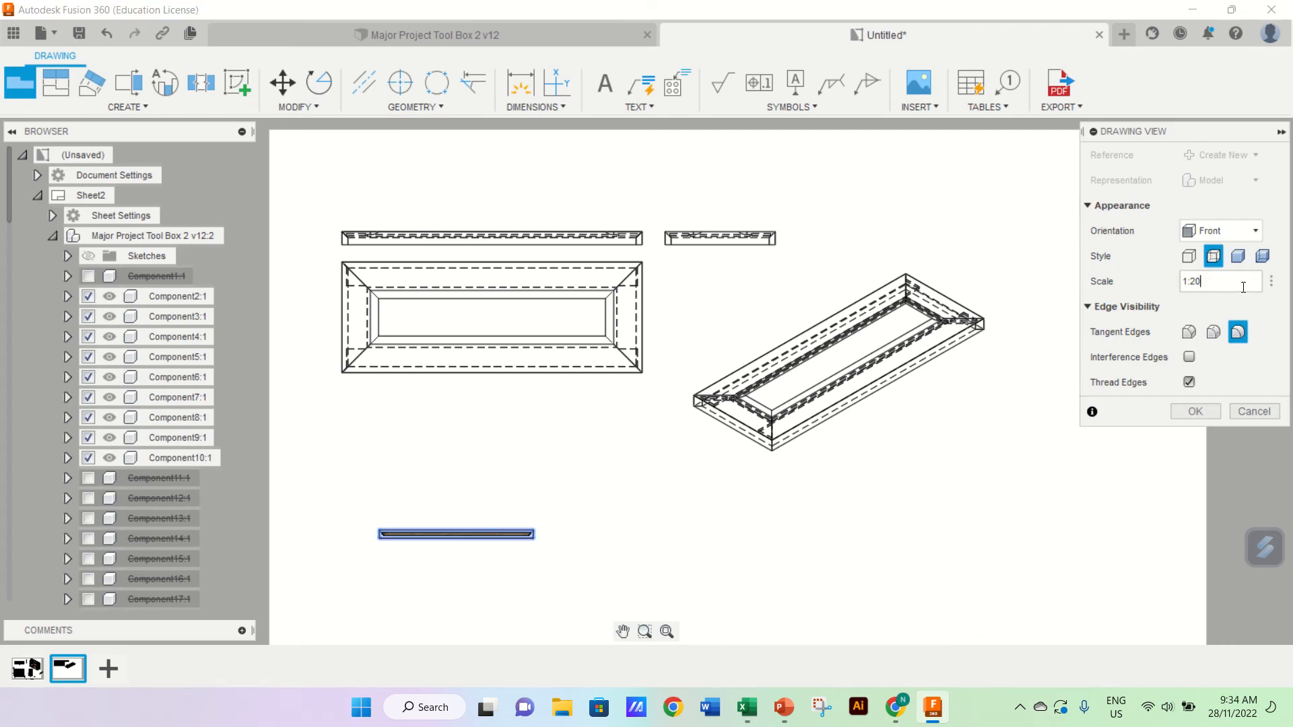
{"action": "left_click", "coordinate": [1271, 282]}
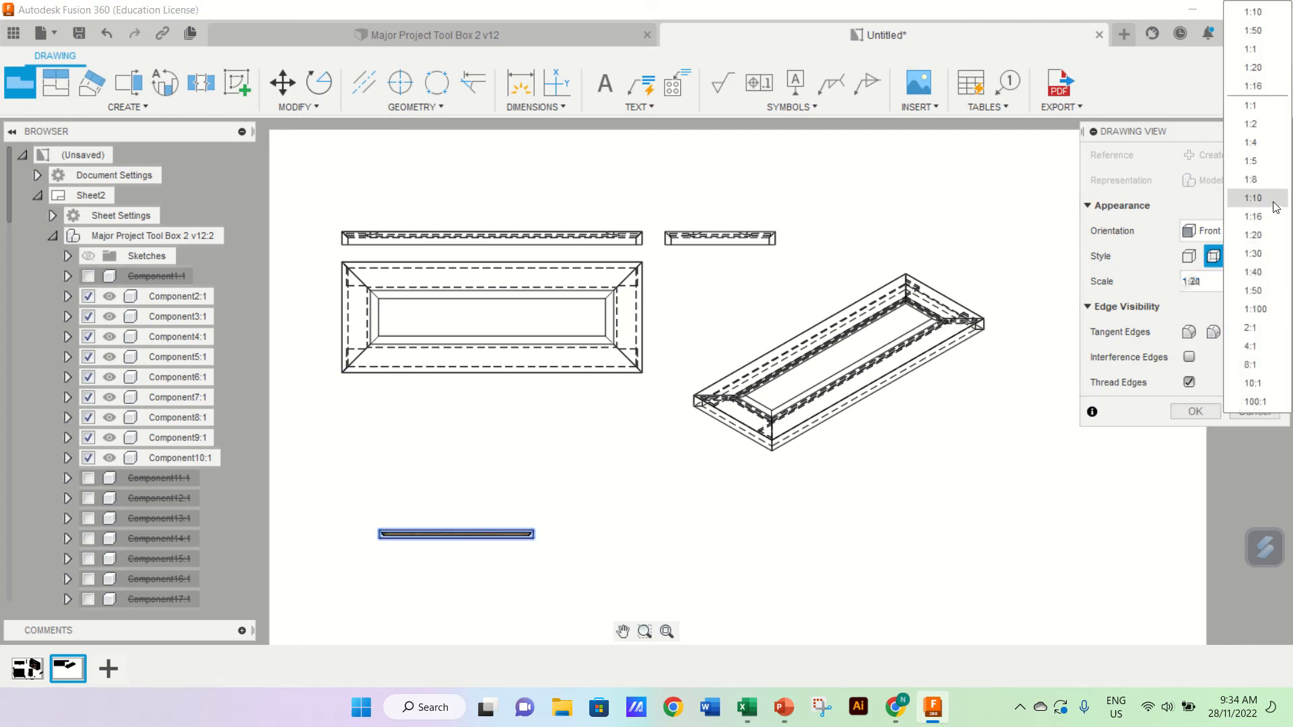
{"action": "left_click", "coordinate": [1252, 199]}
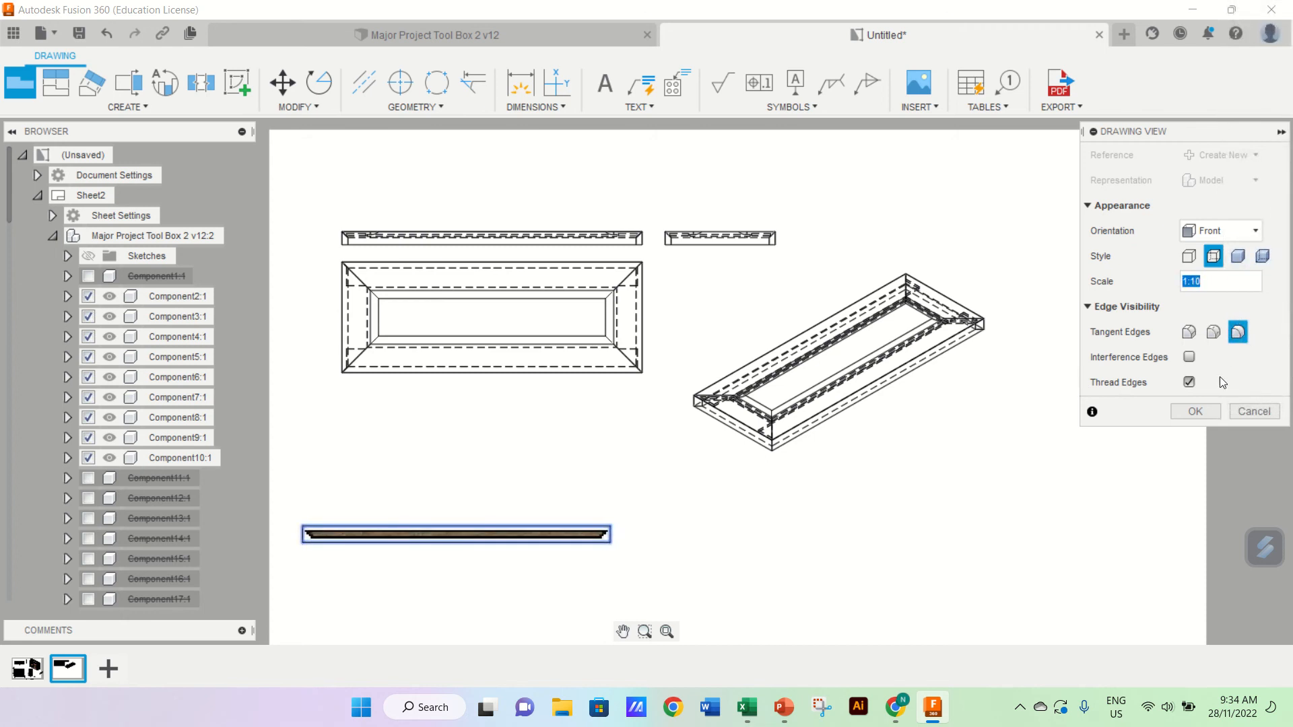
{"action": "left_click", "coordinate": [1196, 411]}
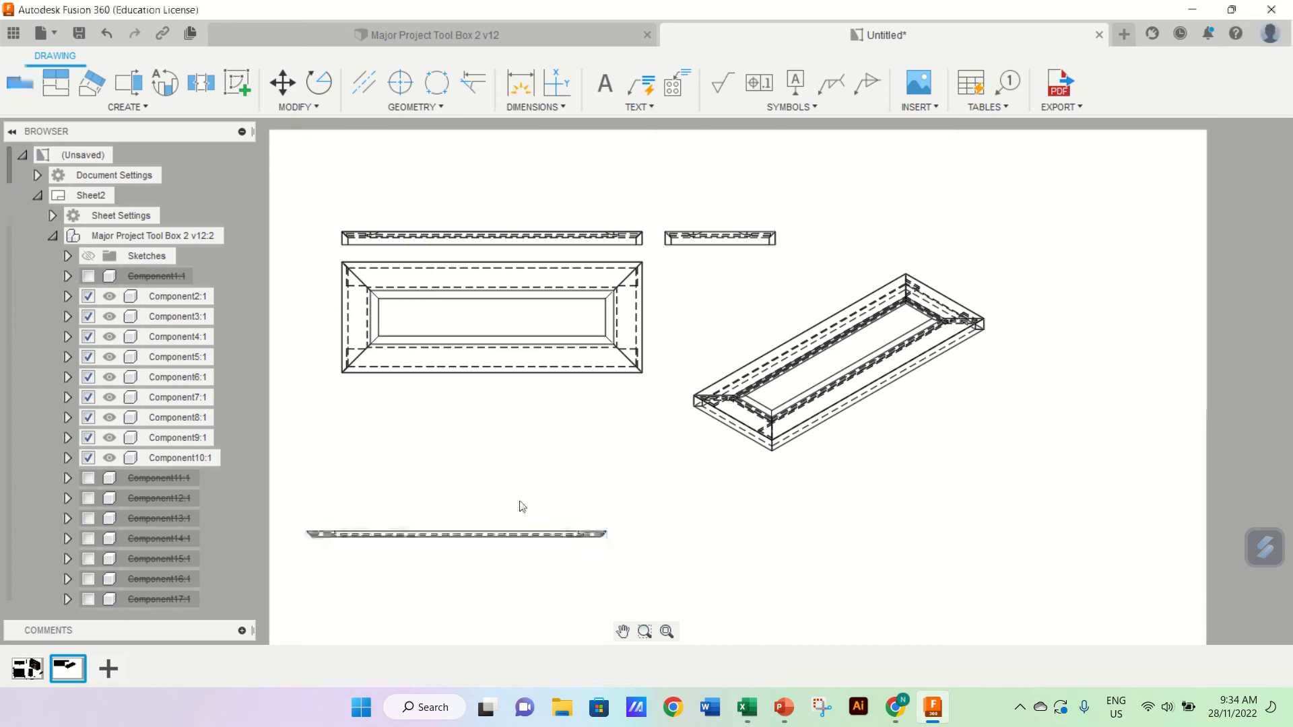
{"action": "left_click_drag", "start_coordinate": [434, 535], "coordinate": [449, 535]}
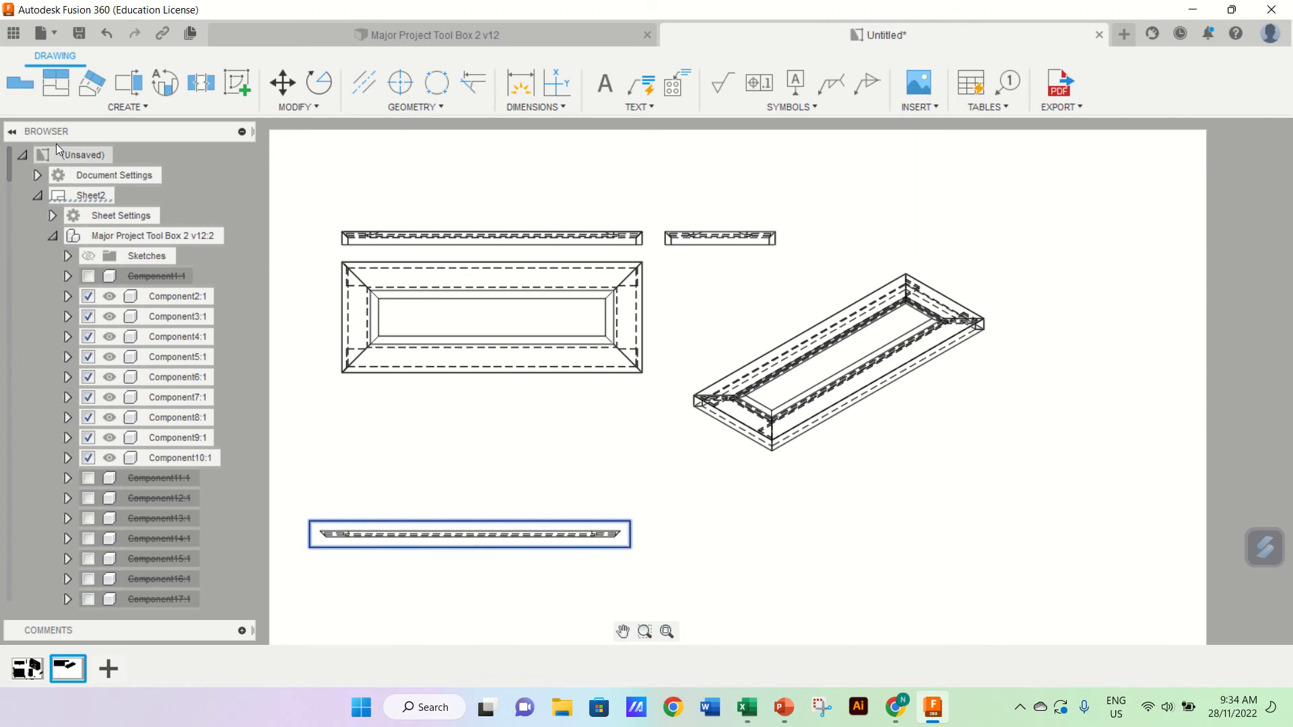
Step: Project the frame piece's front view above, right, left and below it, plus an isometric view to the lower right
{"action": "left_click", "coordinate": [59, 83]}
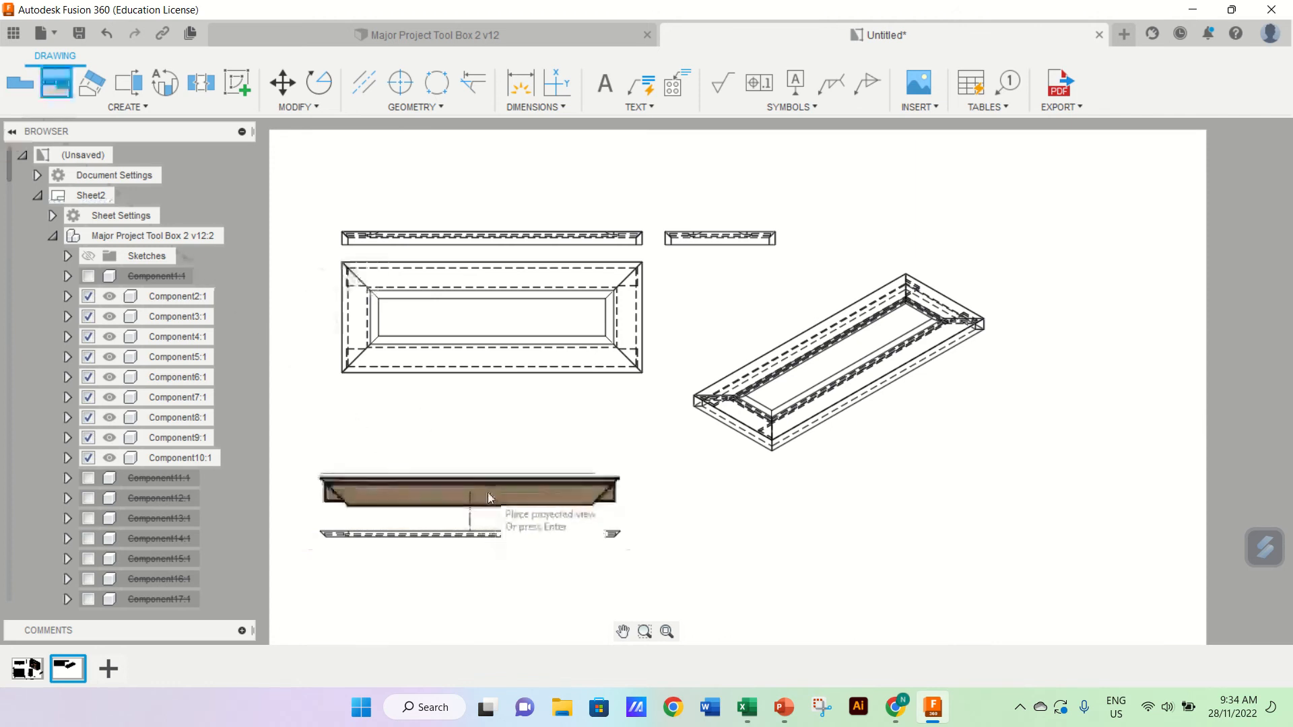
{"action": "left_click", "coordinate": [487, 492]}
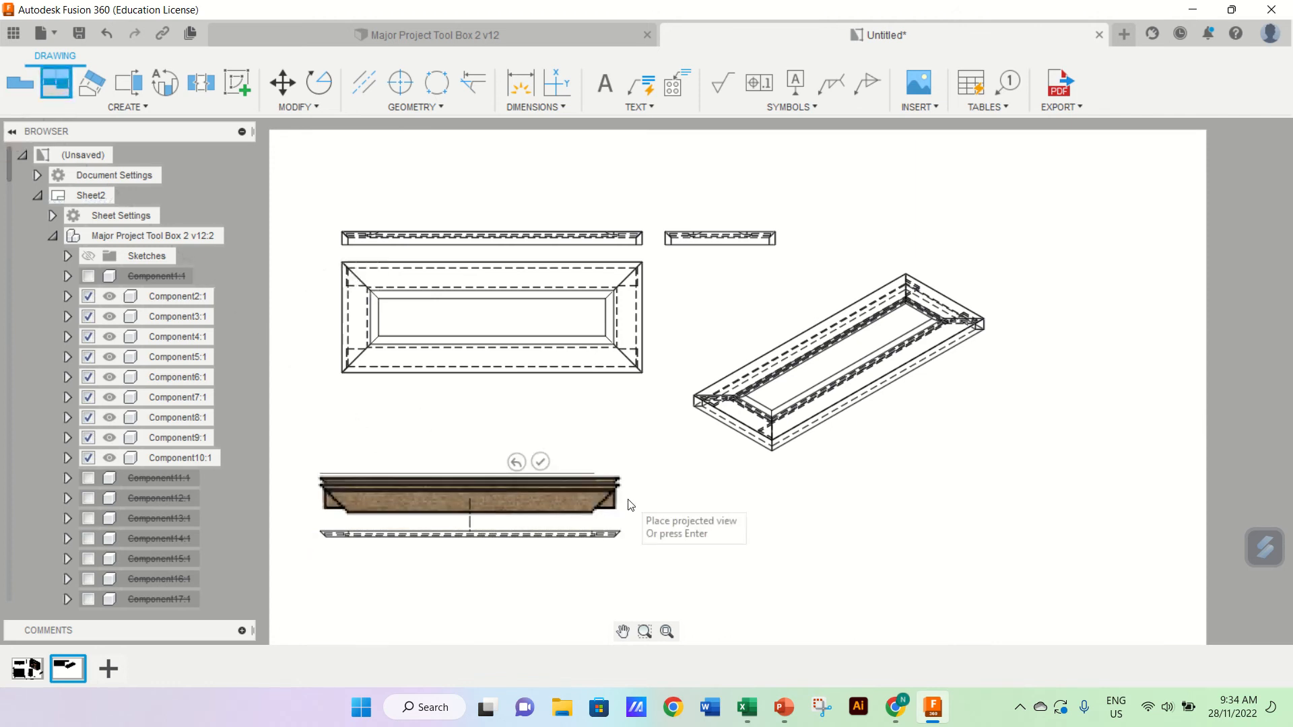
{"action": "left_click", "coordinate": [670, 543]}
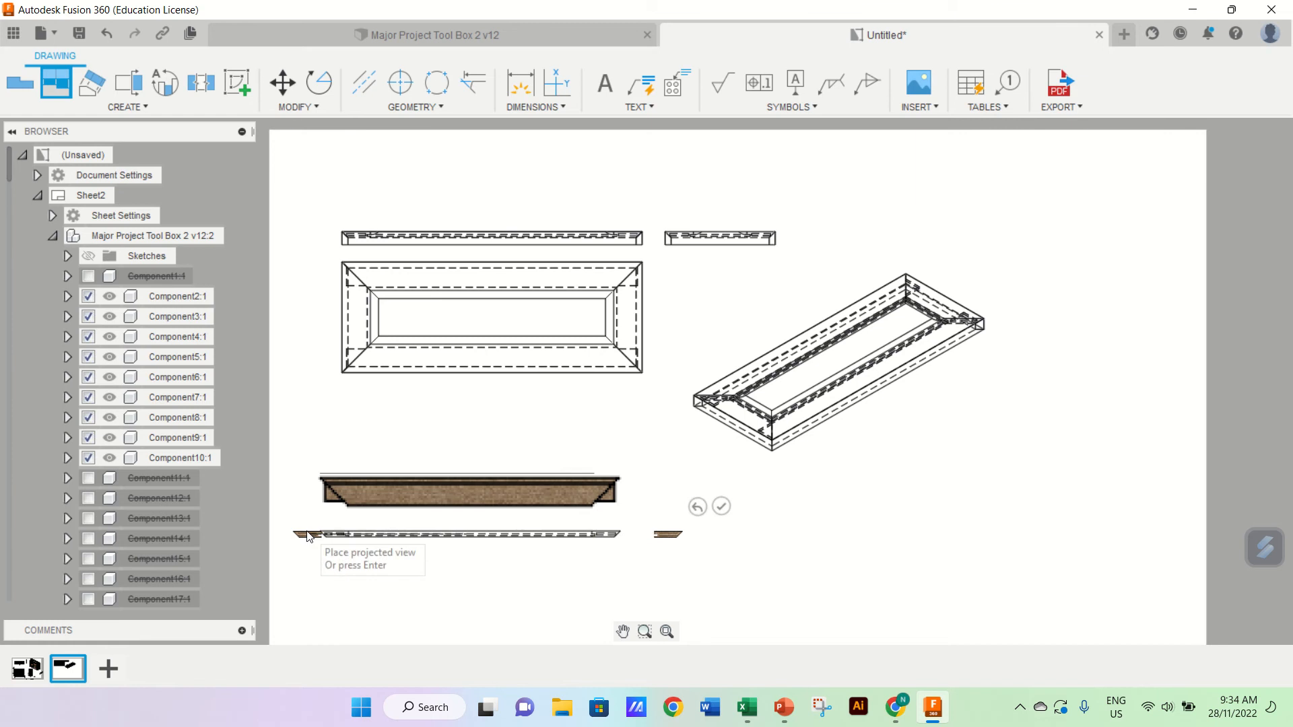
{"action": "left_click", "coordinate": [299, 536]}
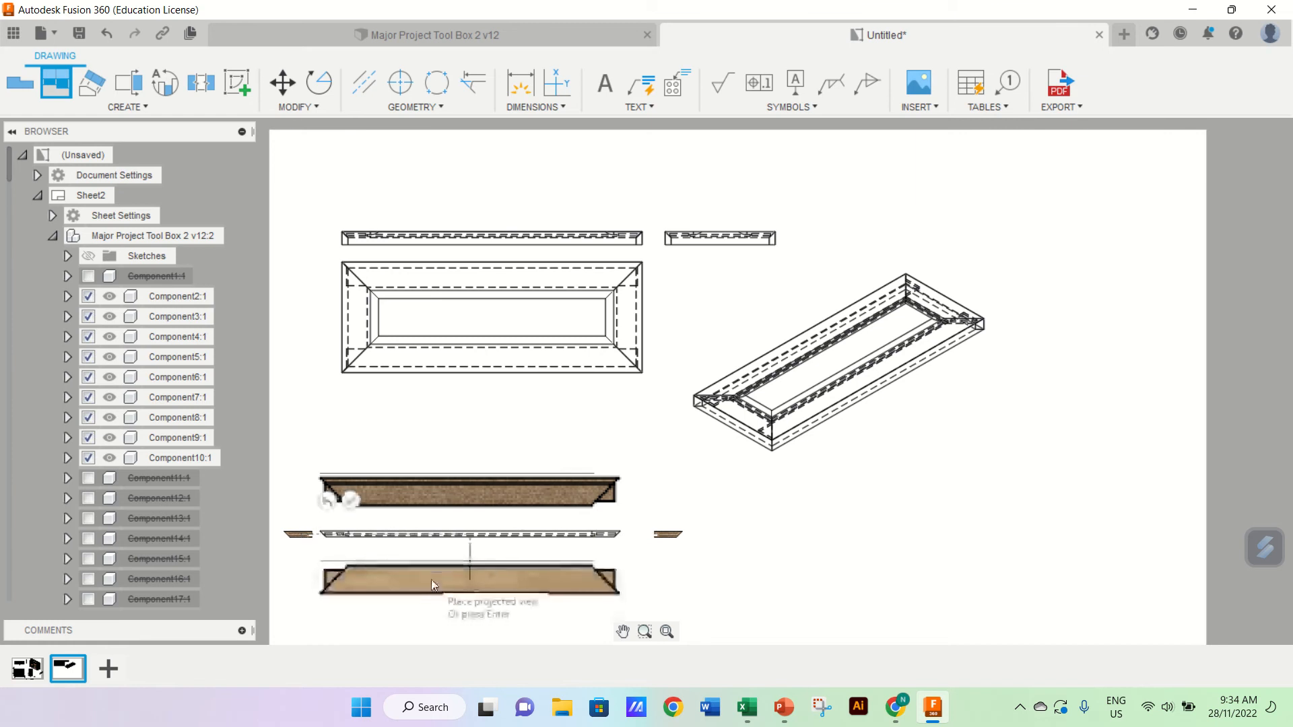
{"action": "left_click", "coordinate": [433, 576]}
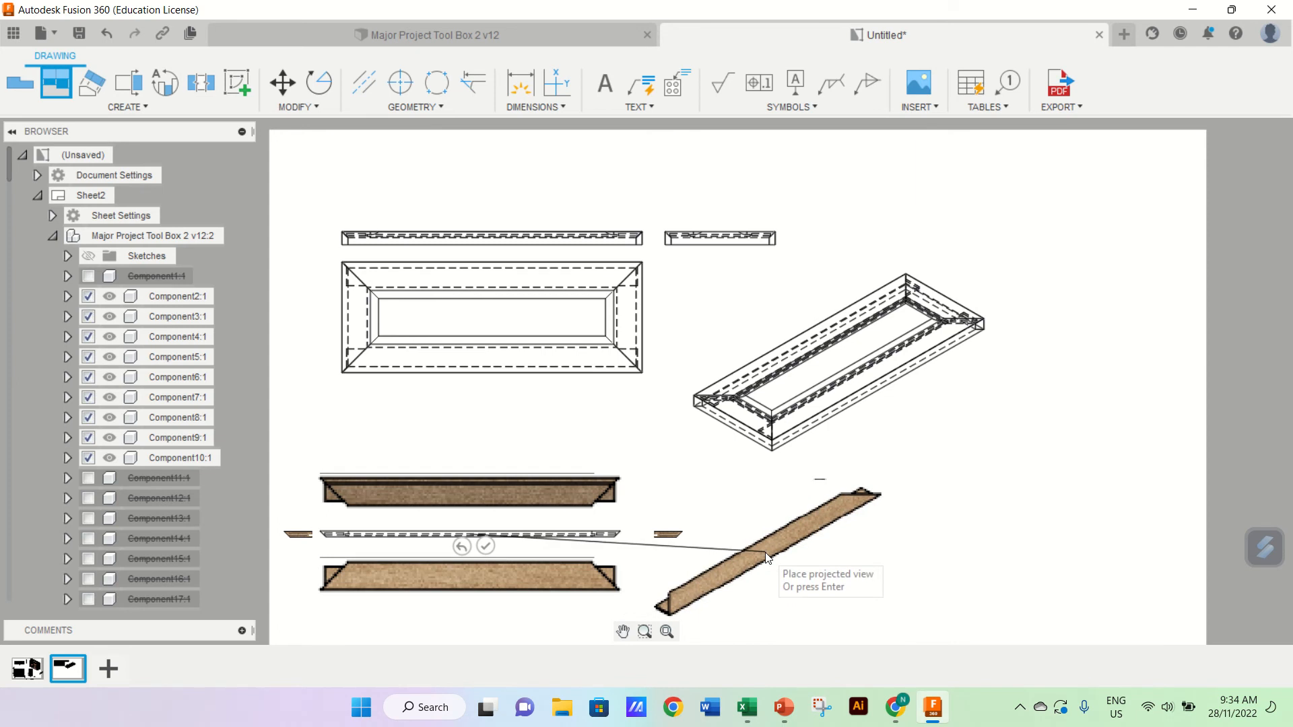
{"action": "left_click", "coordinate": [769, 554]}
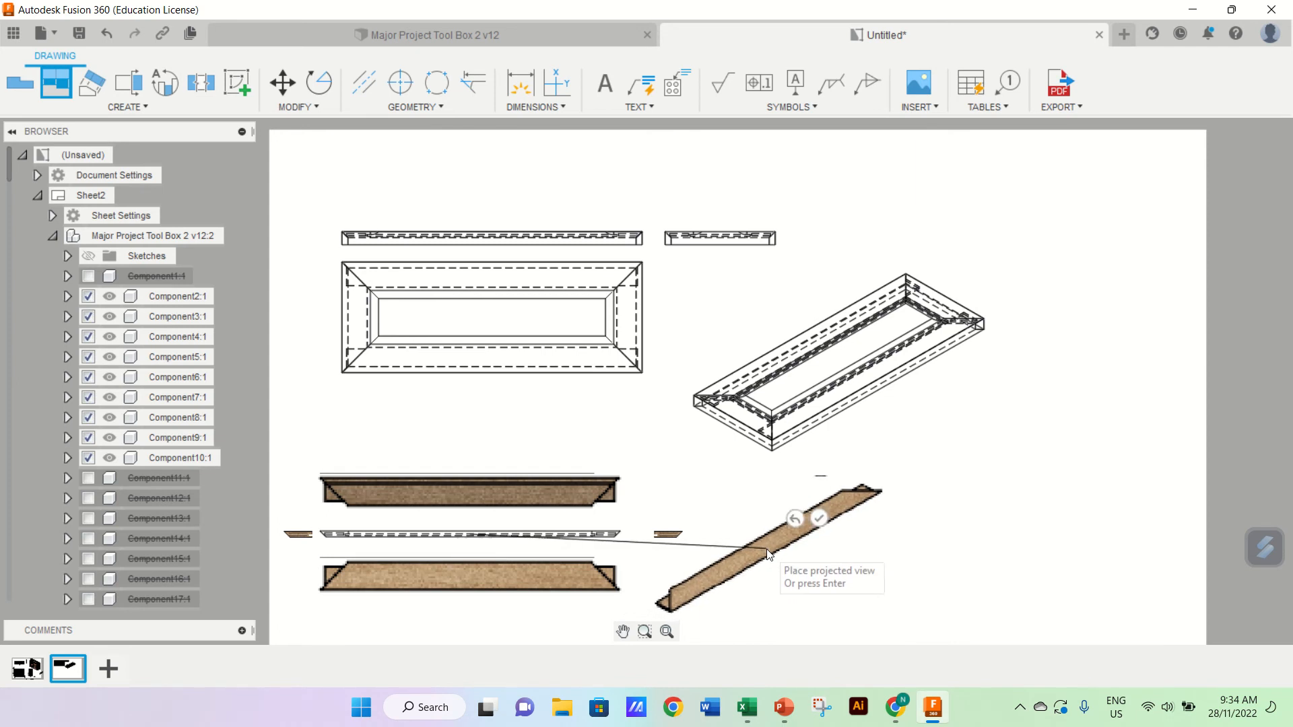
{"action": "key", "text": "Return"}
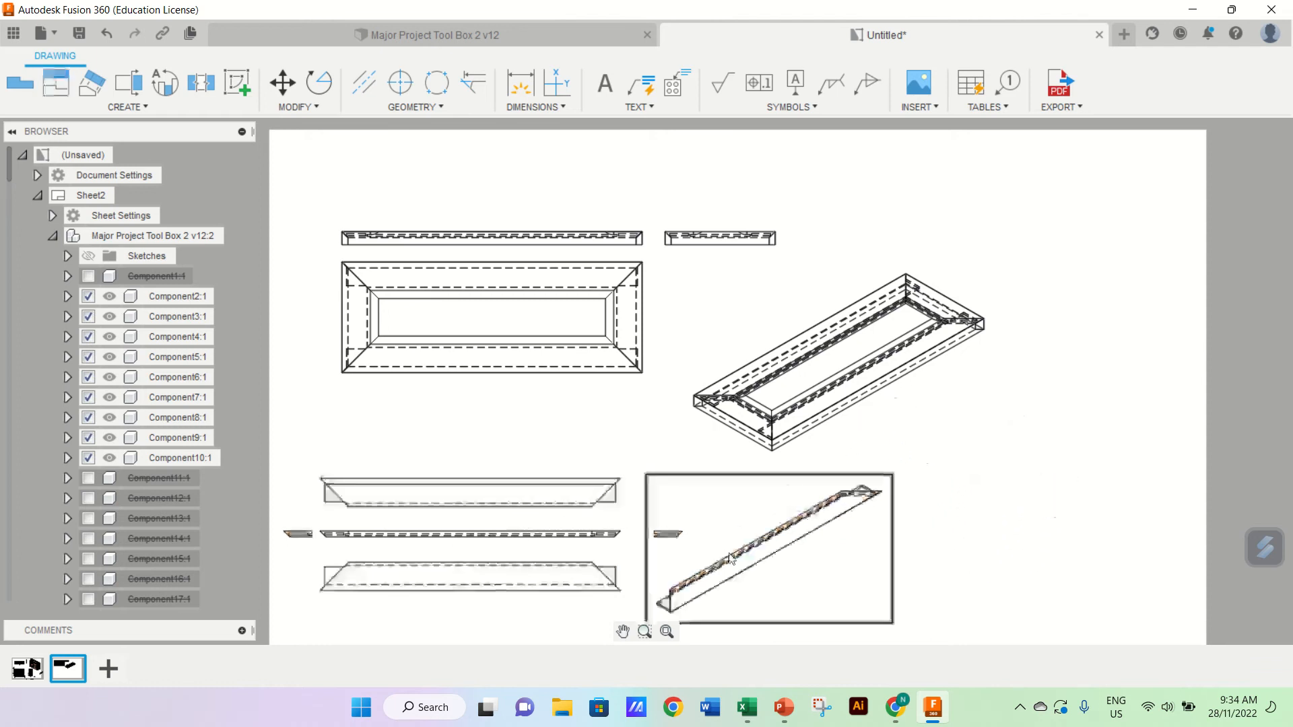
Step: Change the isometric views of the frame piece and of the whole lid to the shaded style
{"action": "double_click", "coordinate": [734, 576]}
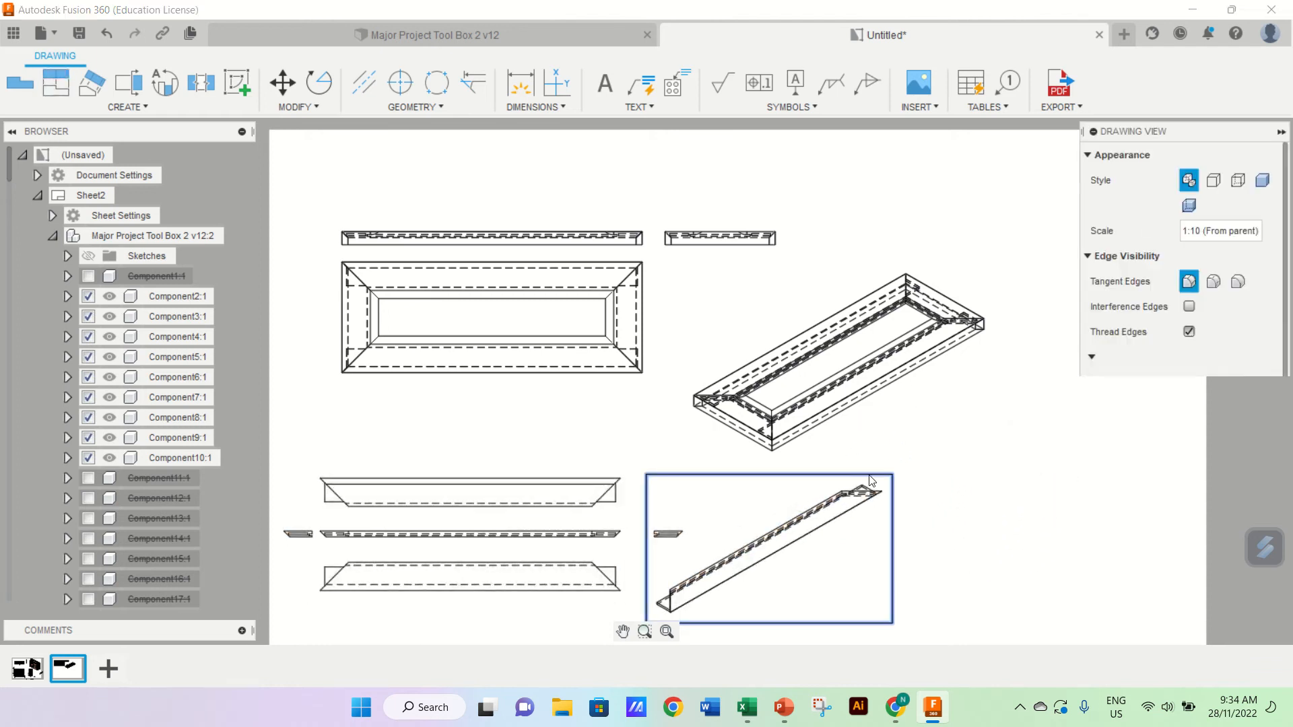
{"action": "left_click", "coordinate": [1269, 184]}
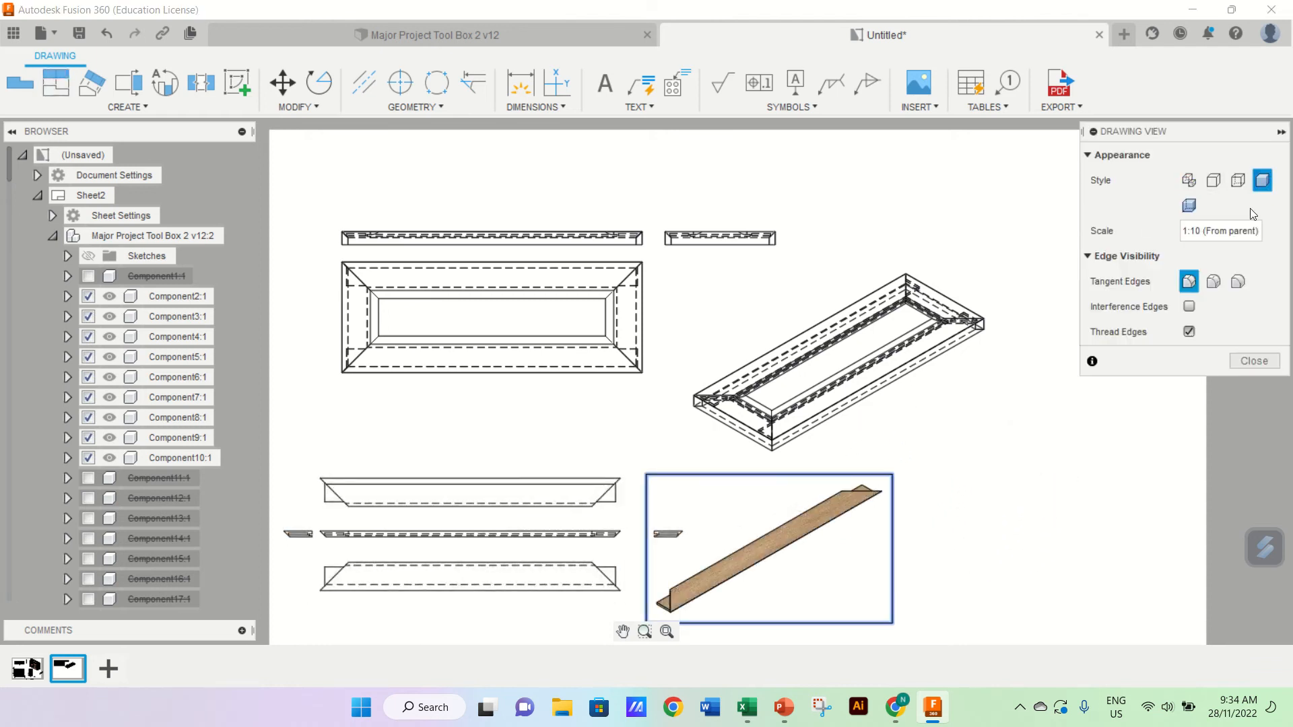
{"action": "left_click", "coordinate": [1253, 360]}
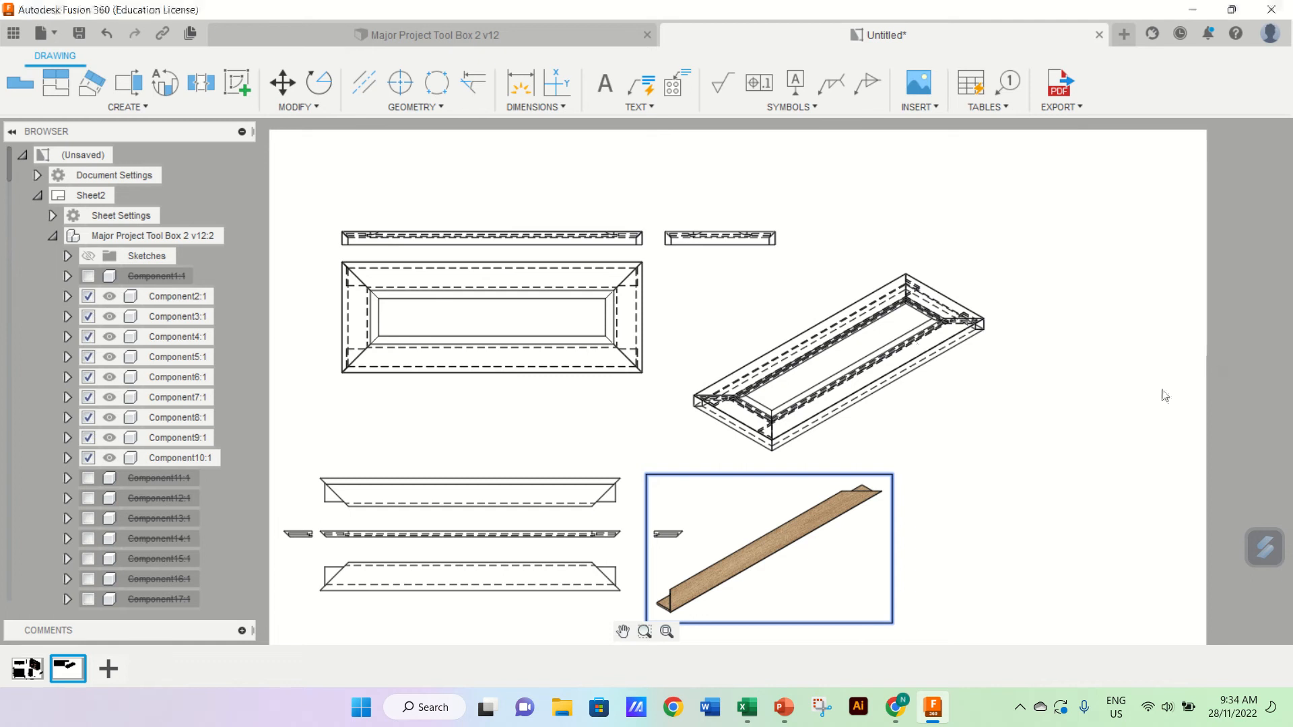
{"action": "double_click", "coordinate": [818, 367]}
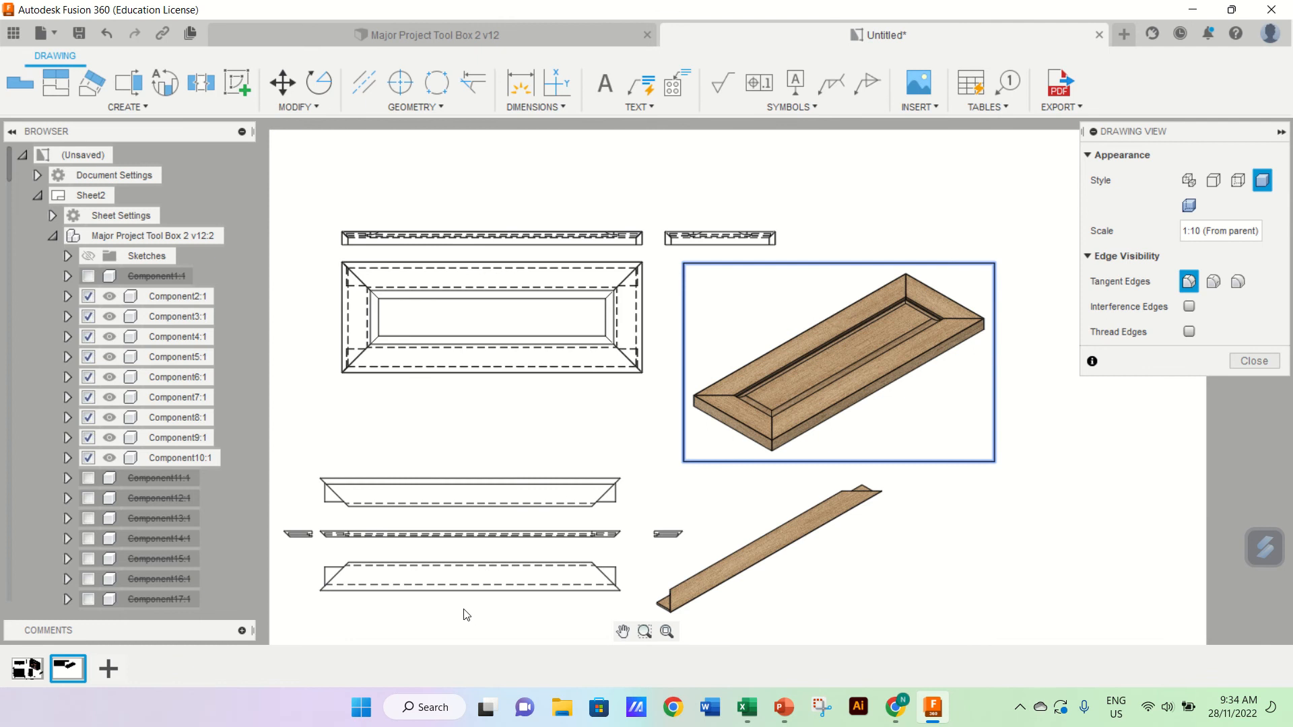
Step: Examine the frame piece's projected views, including the groove and joint details in its end view, and the overall sheet layout
{"action": "scroll", "coordinate": [466, 614], "scroll_direction": "up", "scroll_amount": 5}
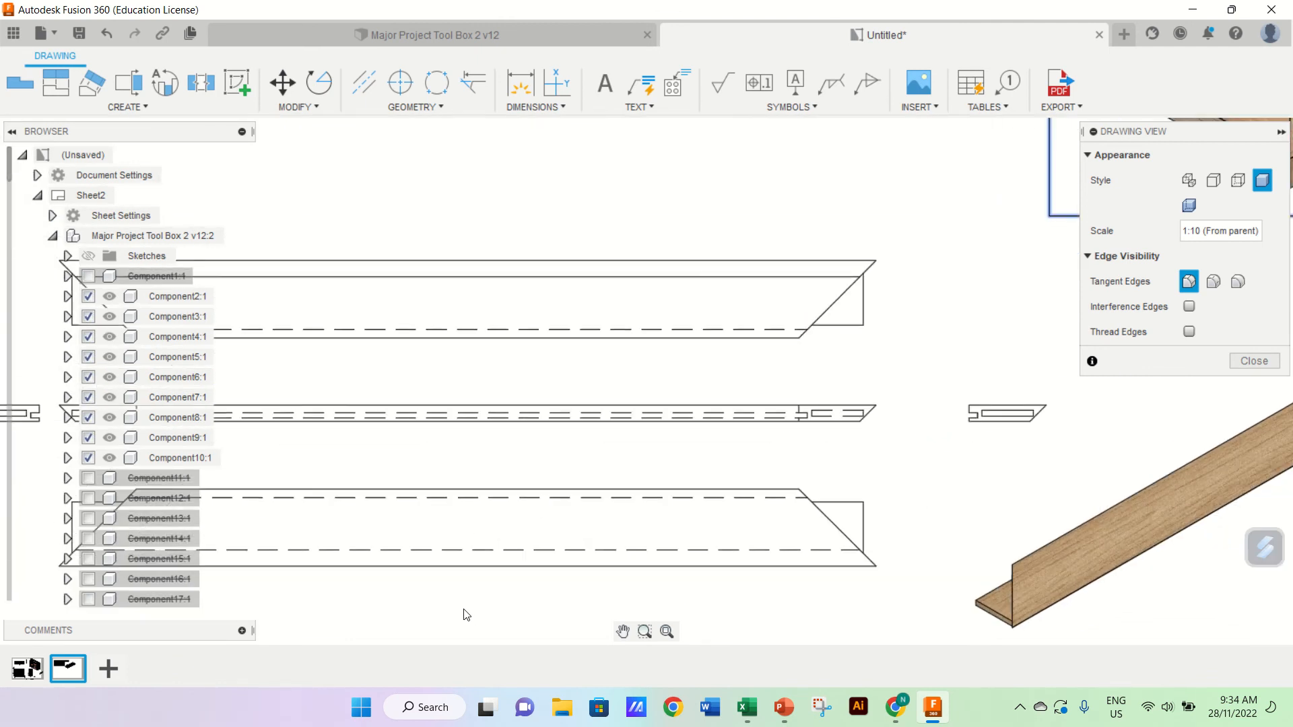
{"action": "scroll", "coordinate": [466, 614], "scroll_direction": "down", "scroll_amount": 3}
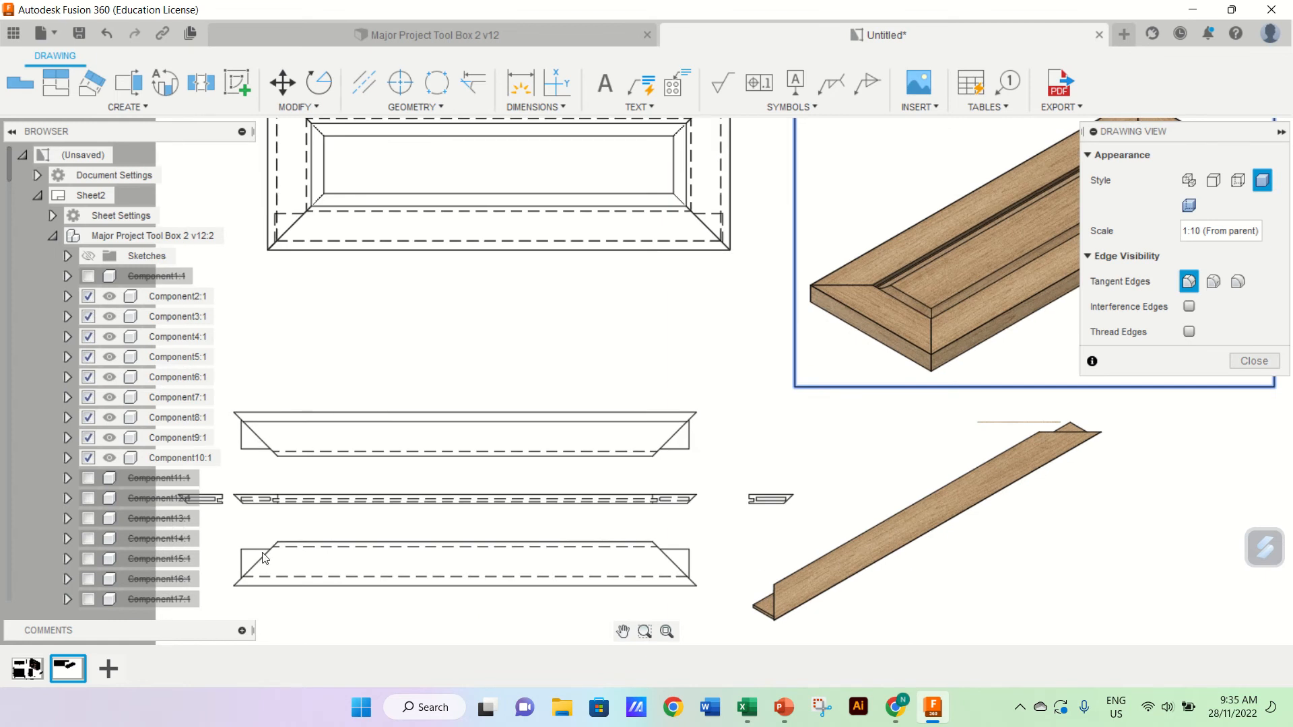
{"action": "scroll", "coordinate": [263, 558], "scroll_direction": "down", "scroll_amount": 3}
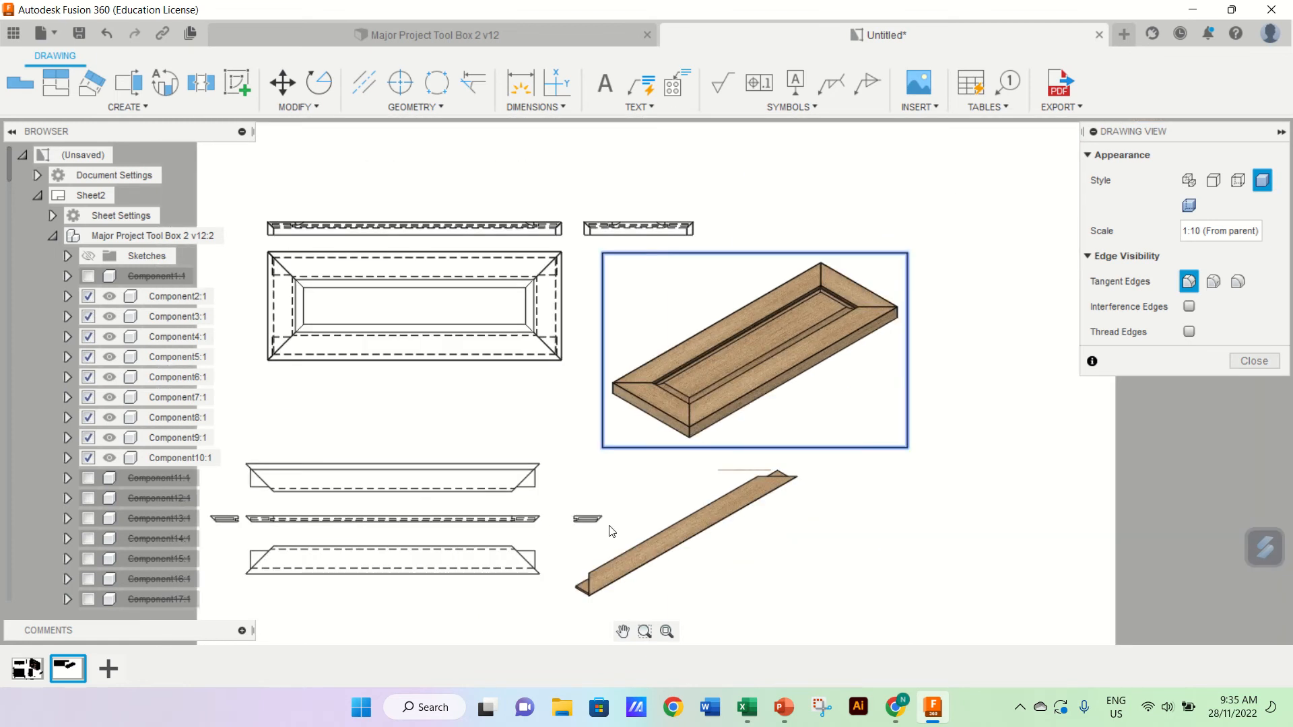
{"action": "scroll", "coordinate": [611, 531], "scroll_direction": "up", "scroll_amount": 5}
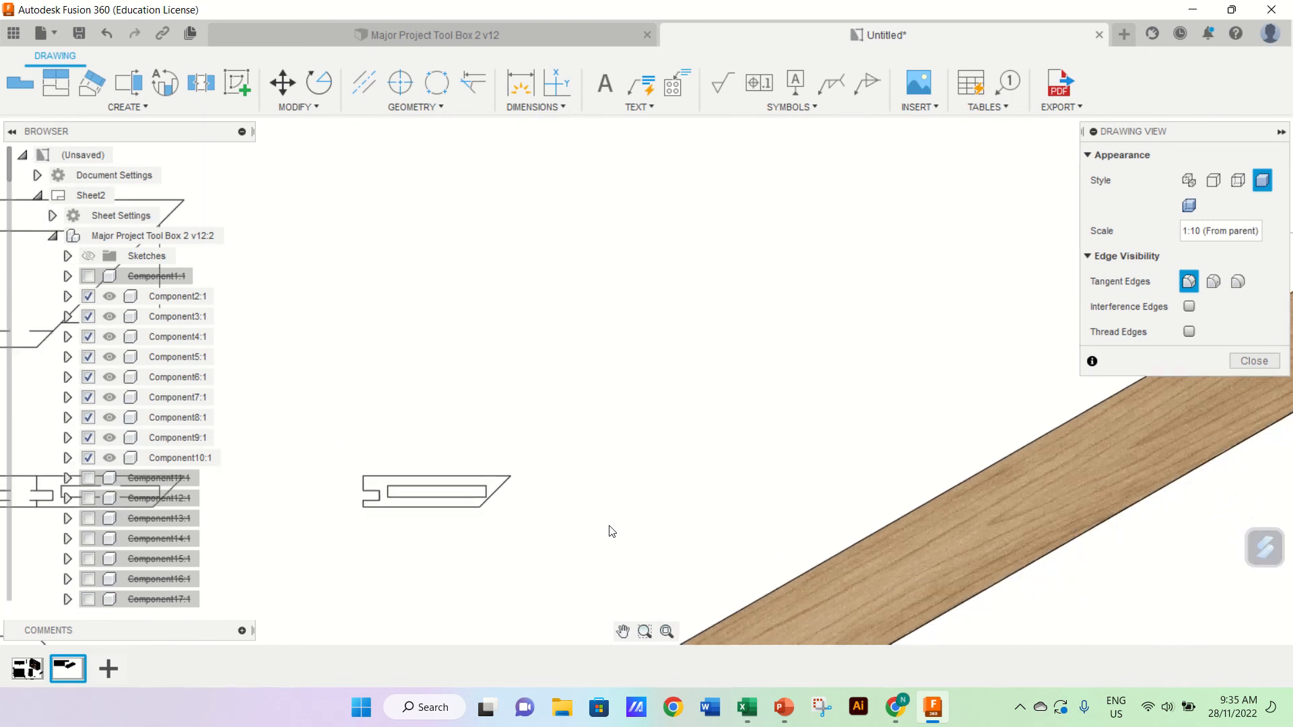
{"action": "scroll", "coordinate": [612, 531], "scroll_direction": "down", "scroll_amount": 1}
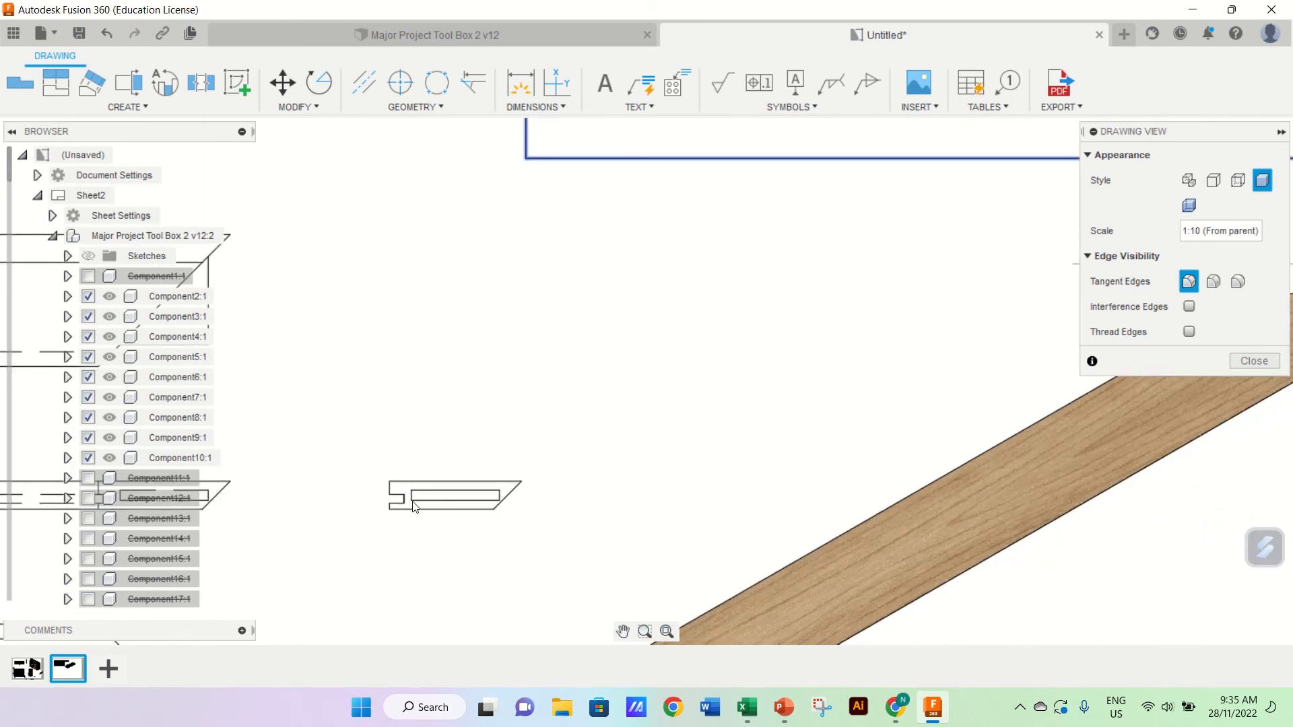
{"action": "scroll", "coordinate": [392, 513], "scroll_direction": "down", "scroll_amount": 5}
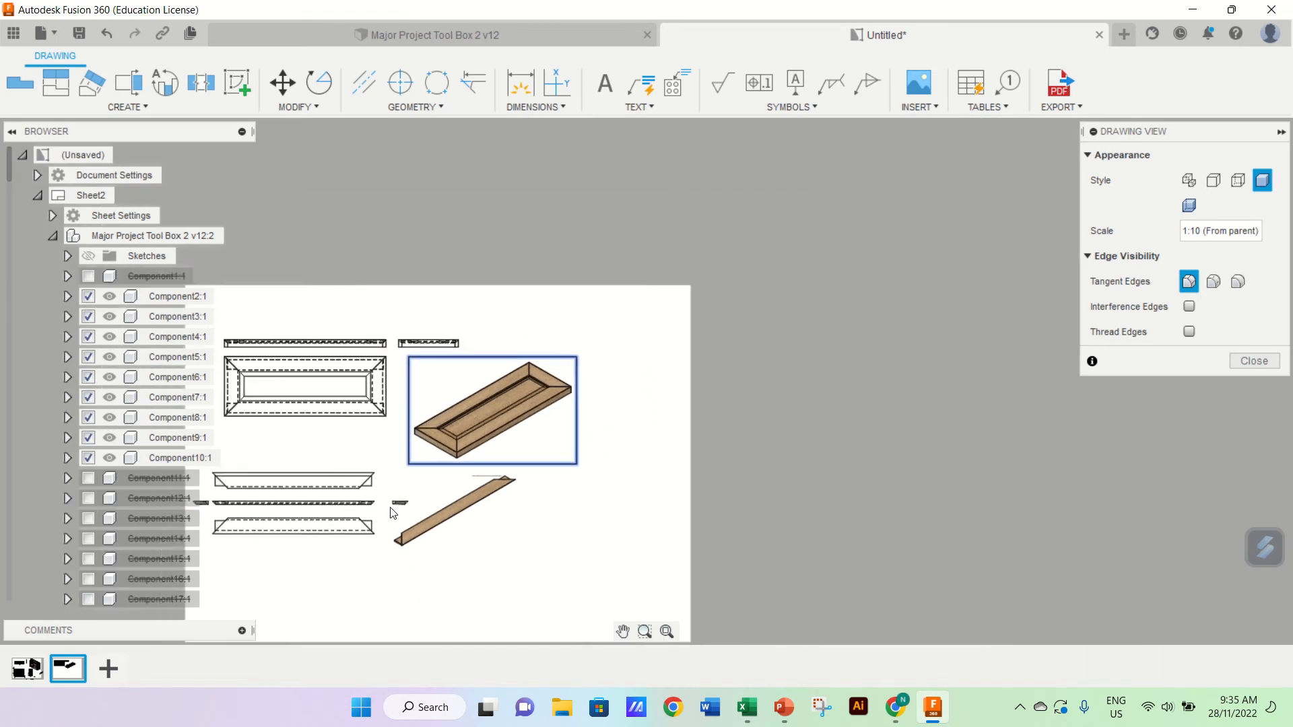
{"action": "scroll", "coordinate": [327, 547], "scroll_direction": "down", "scroll_amount": 2}
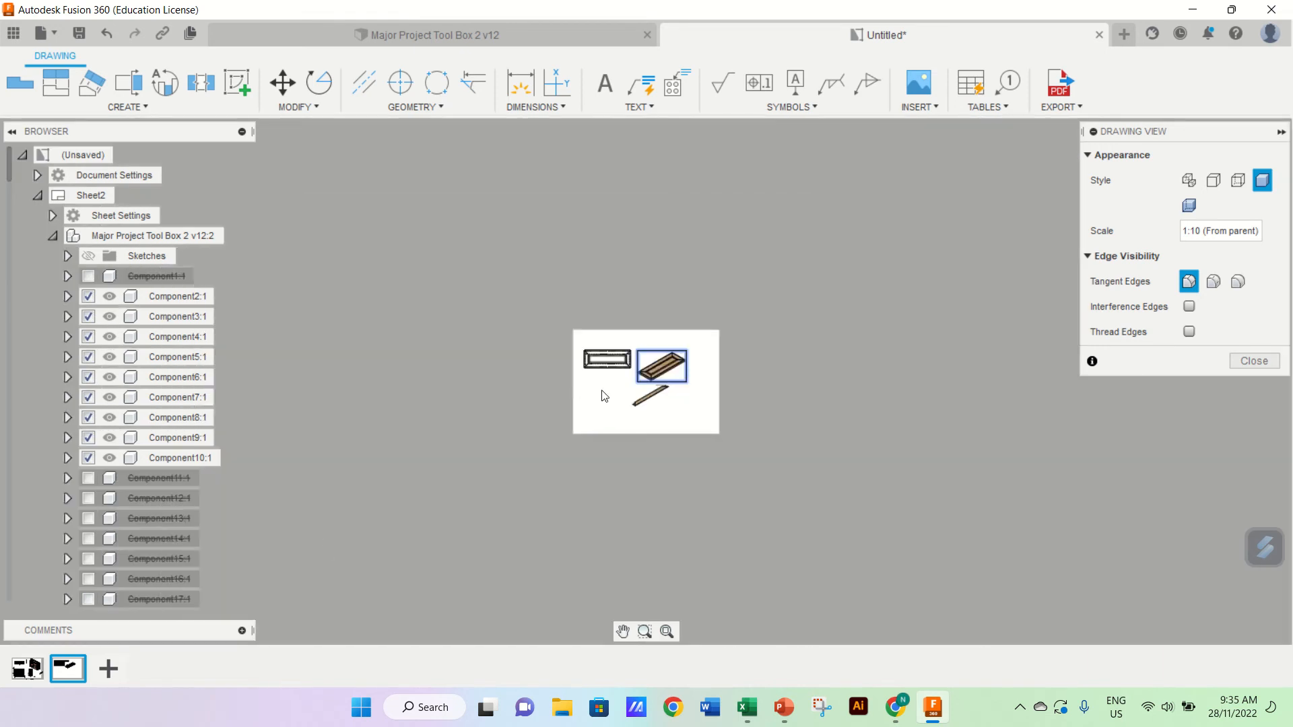
{"action": "scroll", "coordinate": [603, 396], "scroll_direction": "up", "scroll_amount": 5}
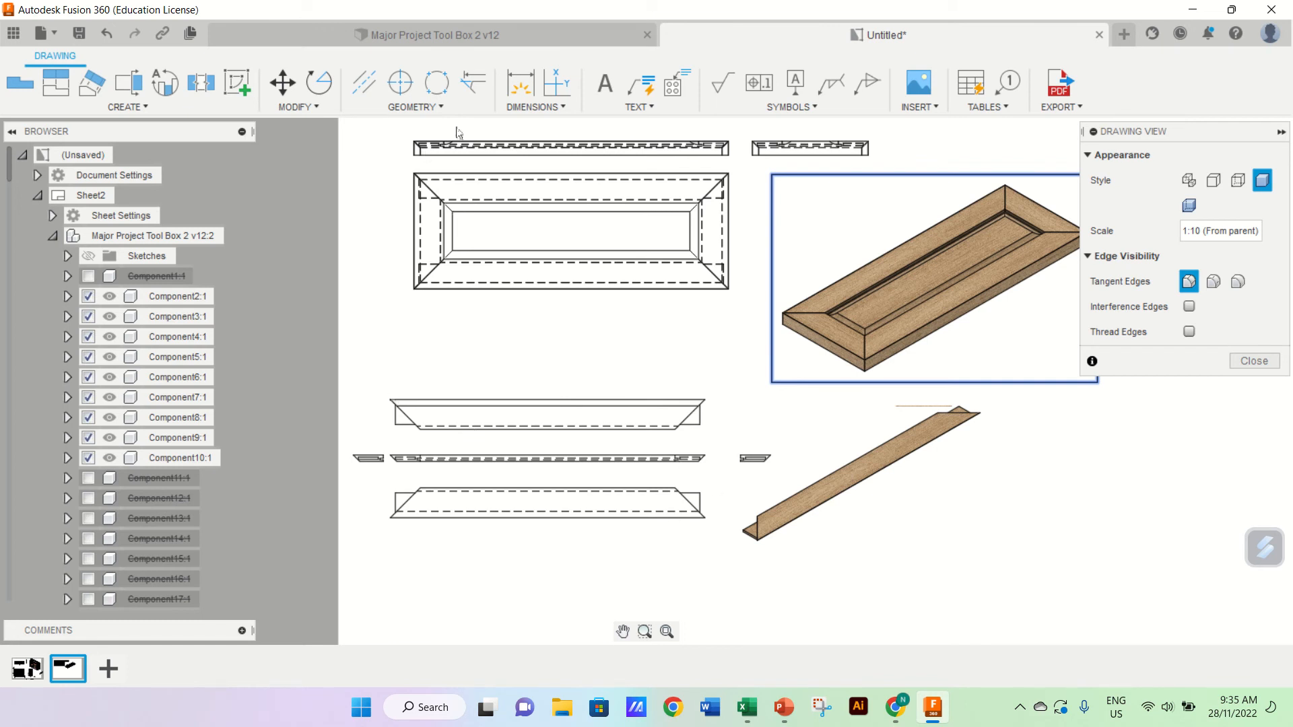
Step: Dimension the lid top view's overall length beneath it and its overall width along its left side
{"action": "left_click", "coordinate": [520, 82]}
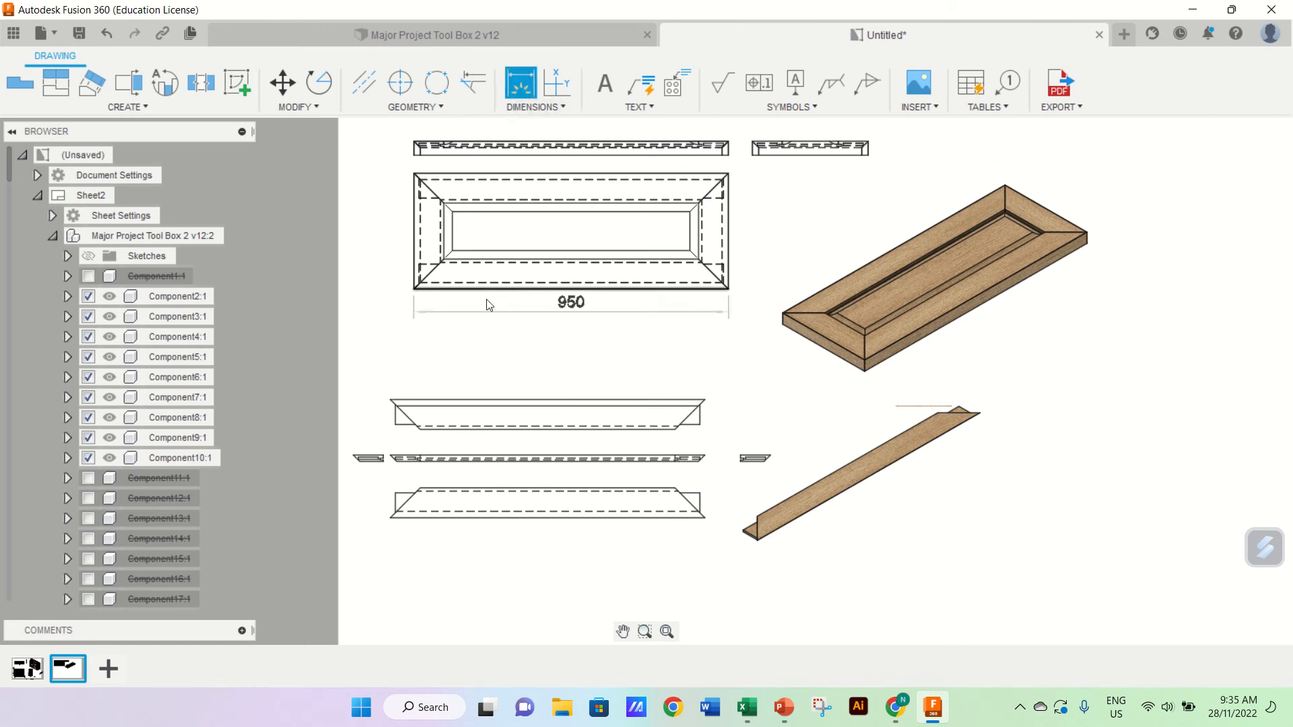
{"action": "left_click", "coordinate": [413, 290]}
{"action": "left_click", "coordinate": [728, 290]}
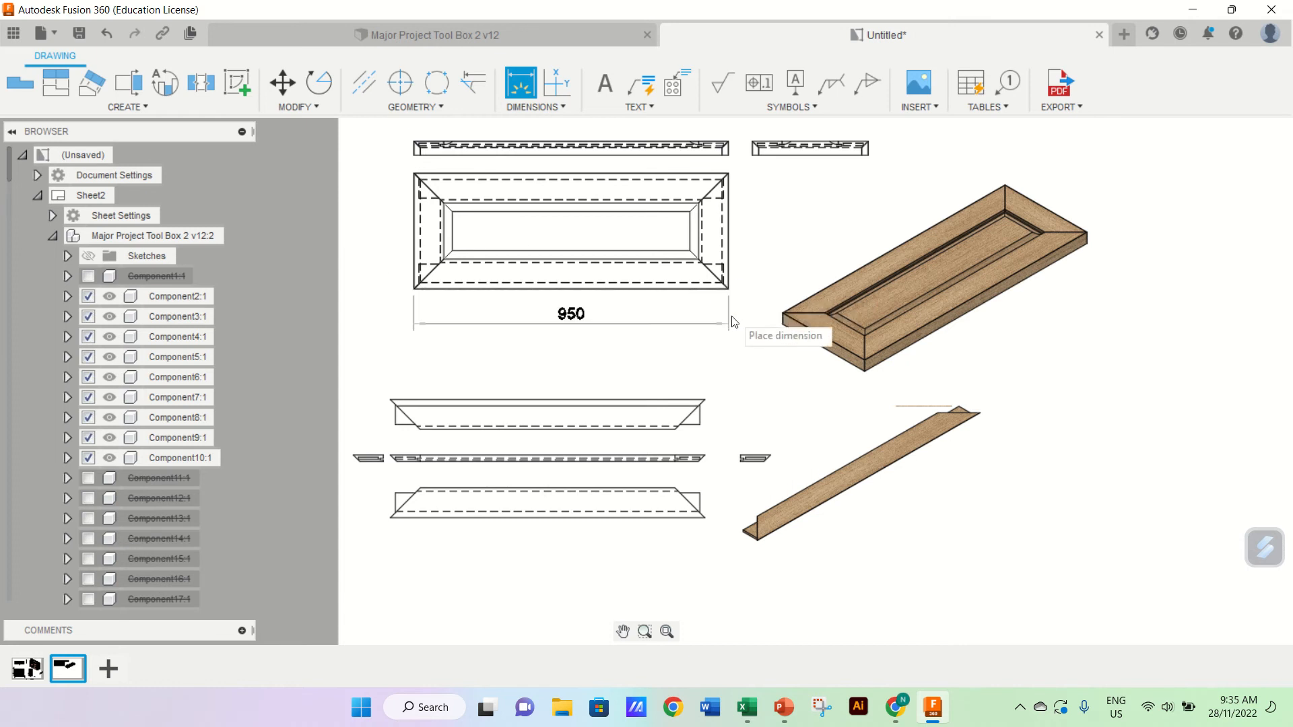
{"action": "left_click", "coordinate": [730, 324]}
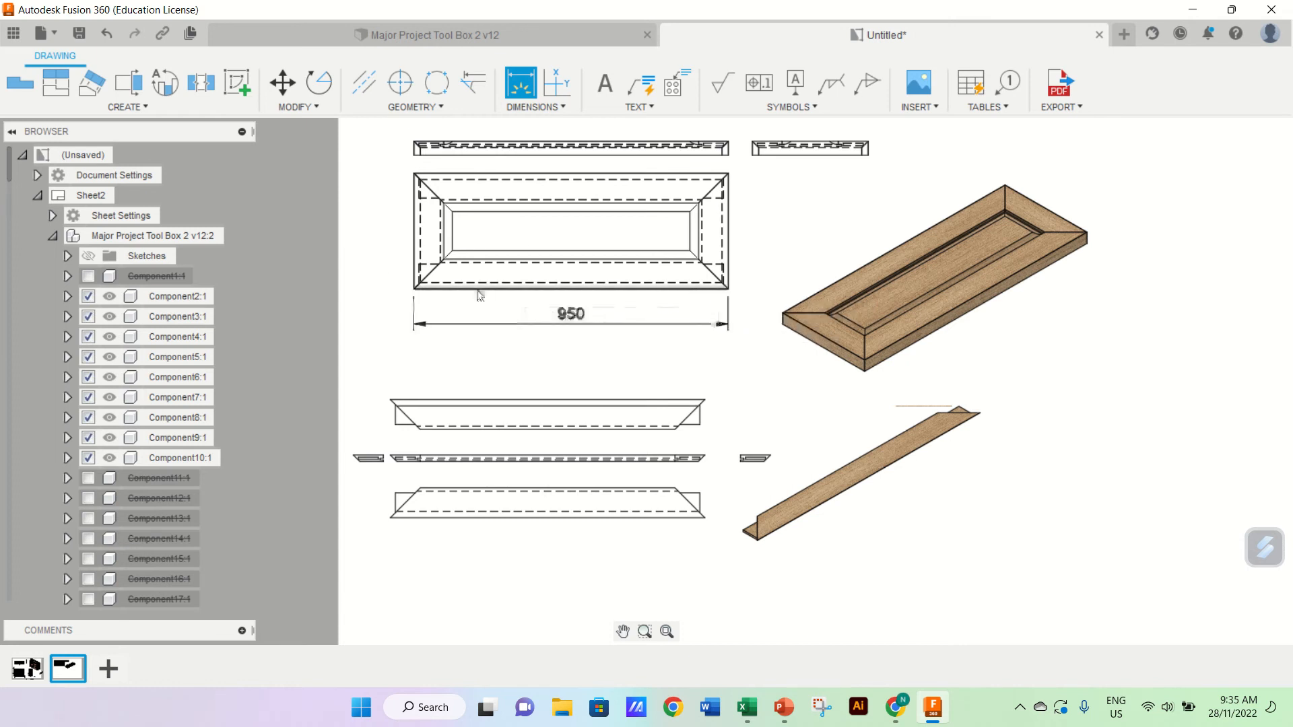
{"action": "left_click", "coordinate": [413, 289]}
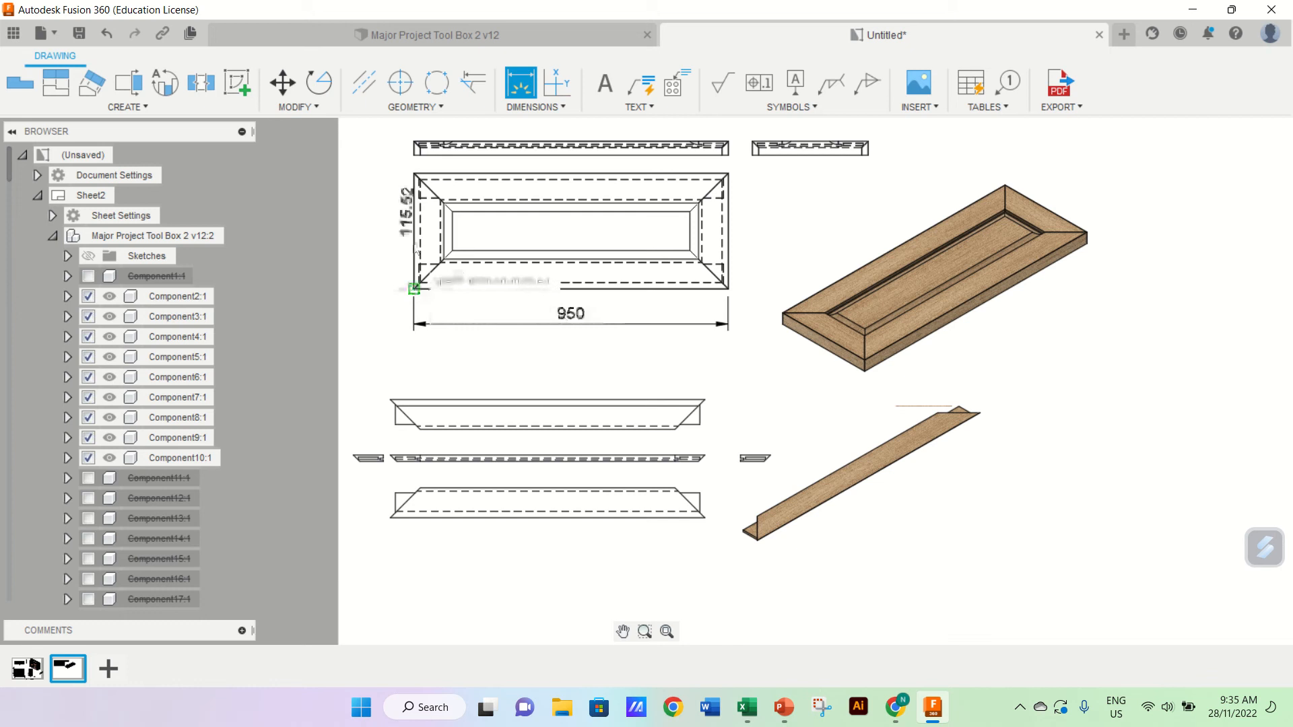
{"action": "left_click", "coordinate": [414, 174]}
{"action": "left_click", "coordinate": [397, 180]}
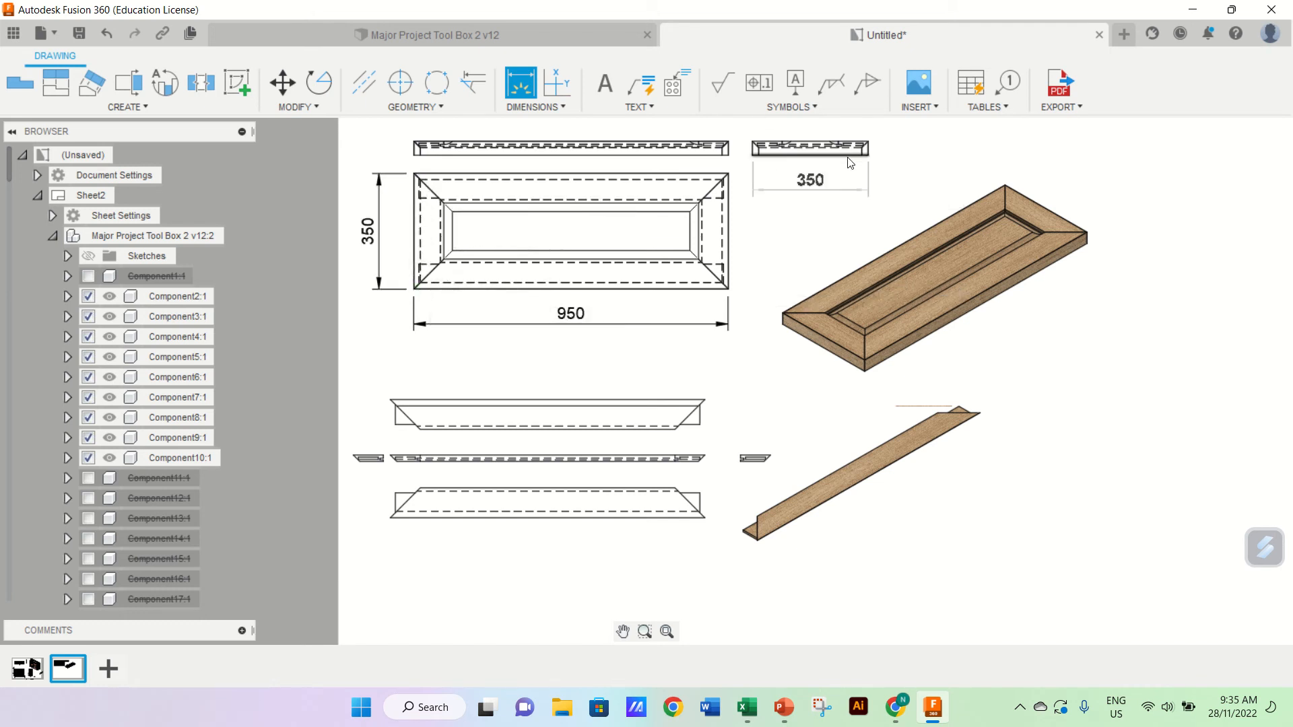
Step: Dimension the overall height at the left end of the lid's front edge view and the frame thickness at its right end
{"action": "left_click", "coordinate": [416, 142]}
{"action": "left_click", "coordinate": [385, 144]}
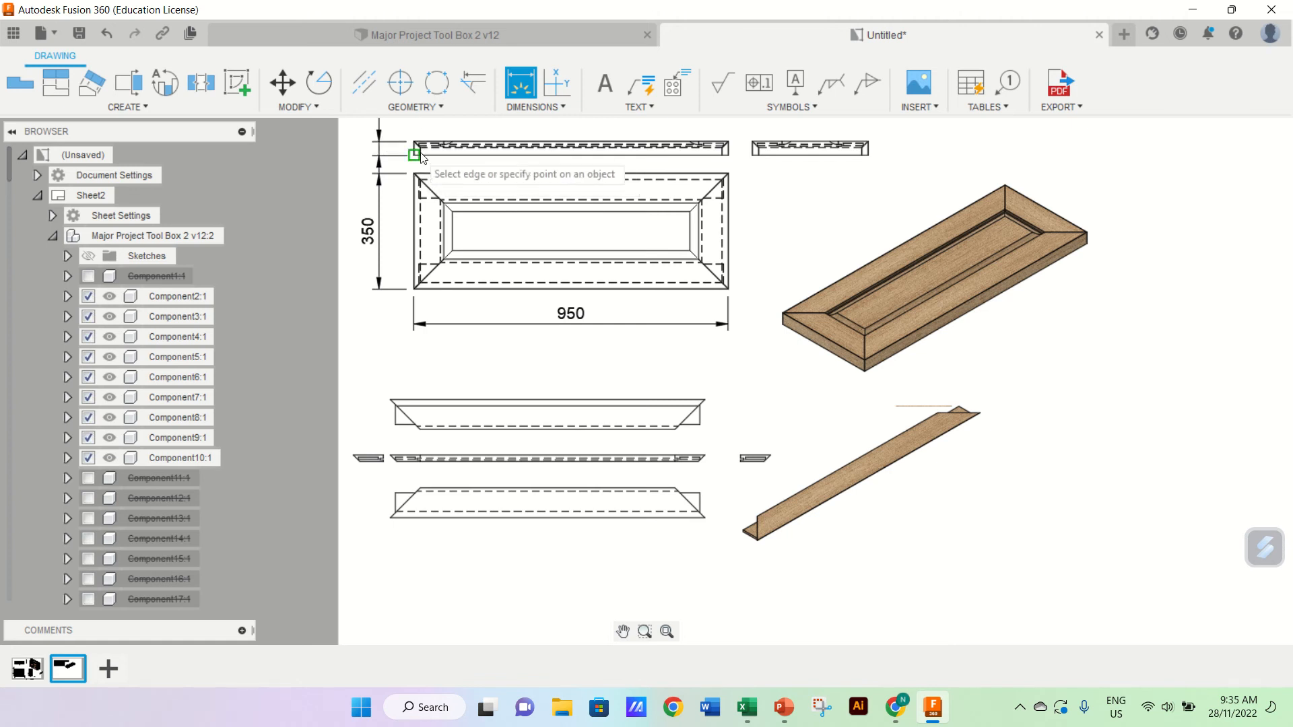
{"action": "left_click", "coordinate": [723, 149]}
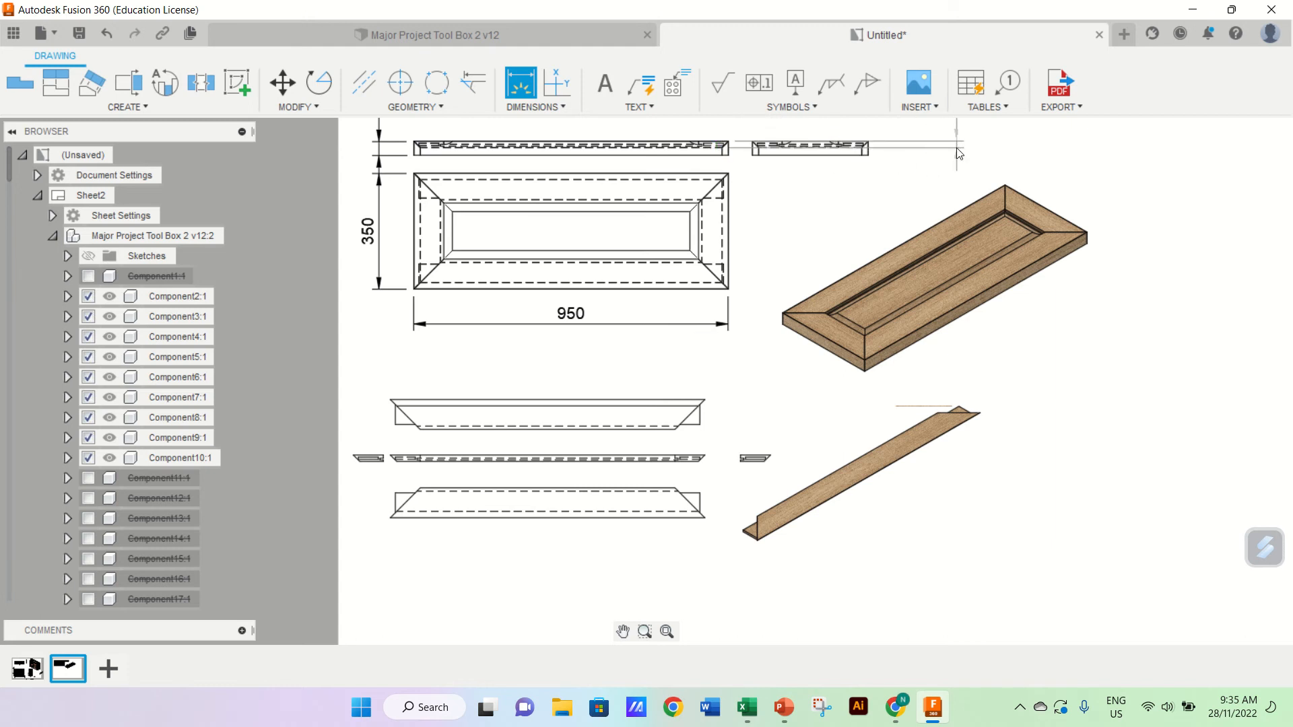
{"action": "left_click", "coordinate": [957, 150]}
Step: Dimension the overall width of the frame piece in its lowest view, placing the dimension to the left
{"action": "scroll", "coordinate": [958, 151], "scroll_direction": "down", "scroll_amount": 5}
{"action": "scroll", "coordinate": [960, 154], "scroll_direction": "up", "scroll_amount": 3}
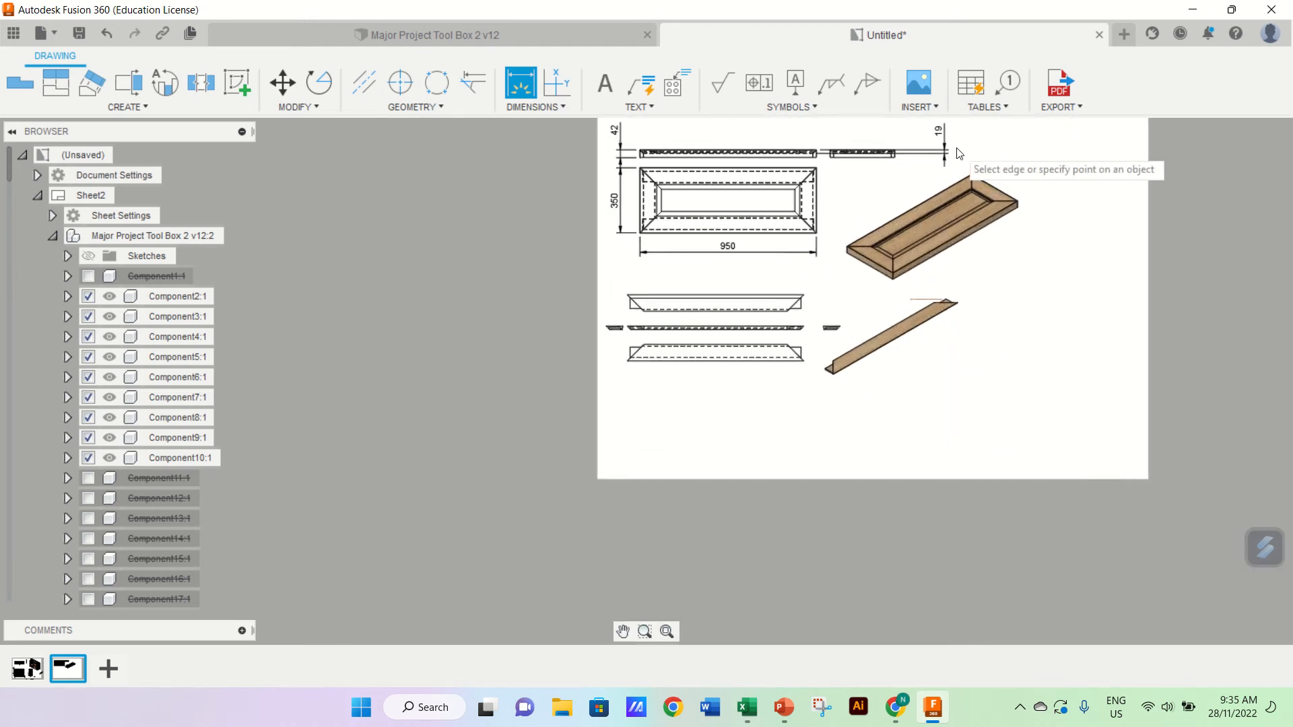
{"action": "scroll", "coordinate": [959, 153], "scroll_direction": "up", "scroll_amount": 1}
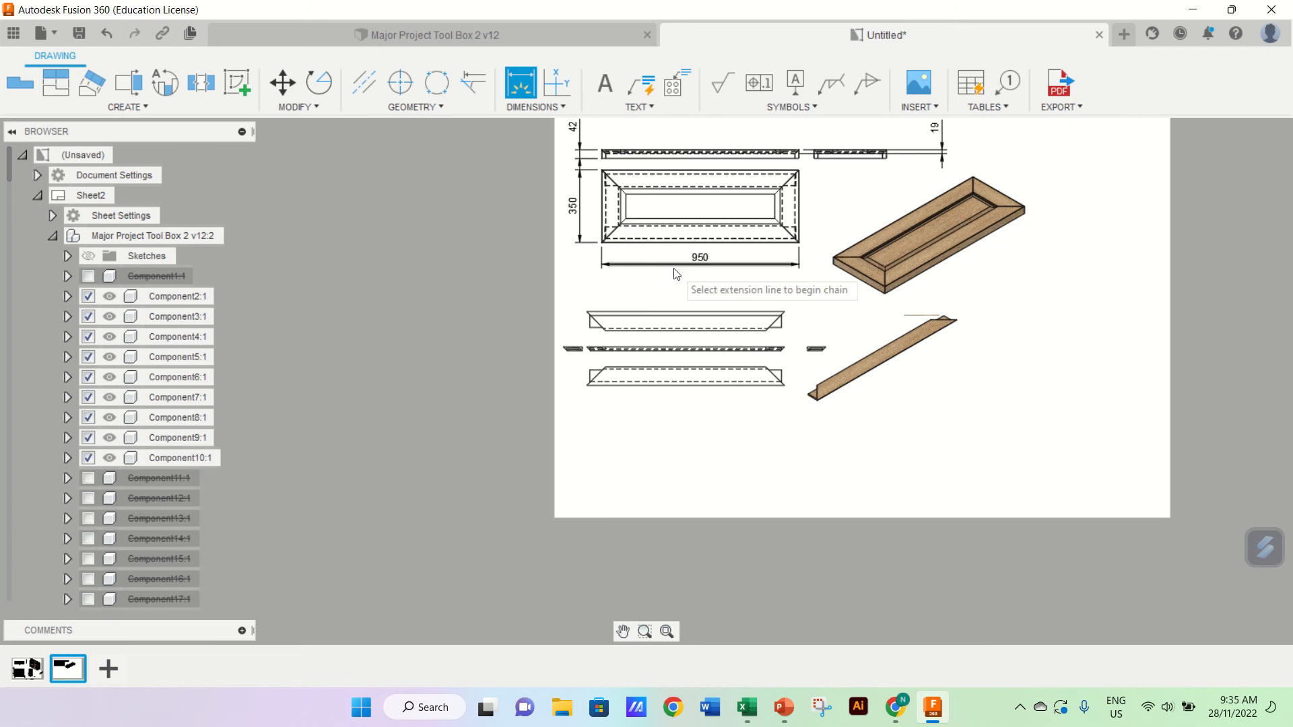
{"action": "scroll", "coordinate": [677, 273], "scroll_direction": "up", "scroll_amount": 3}
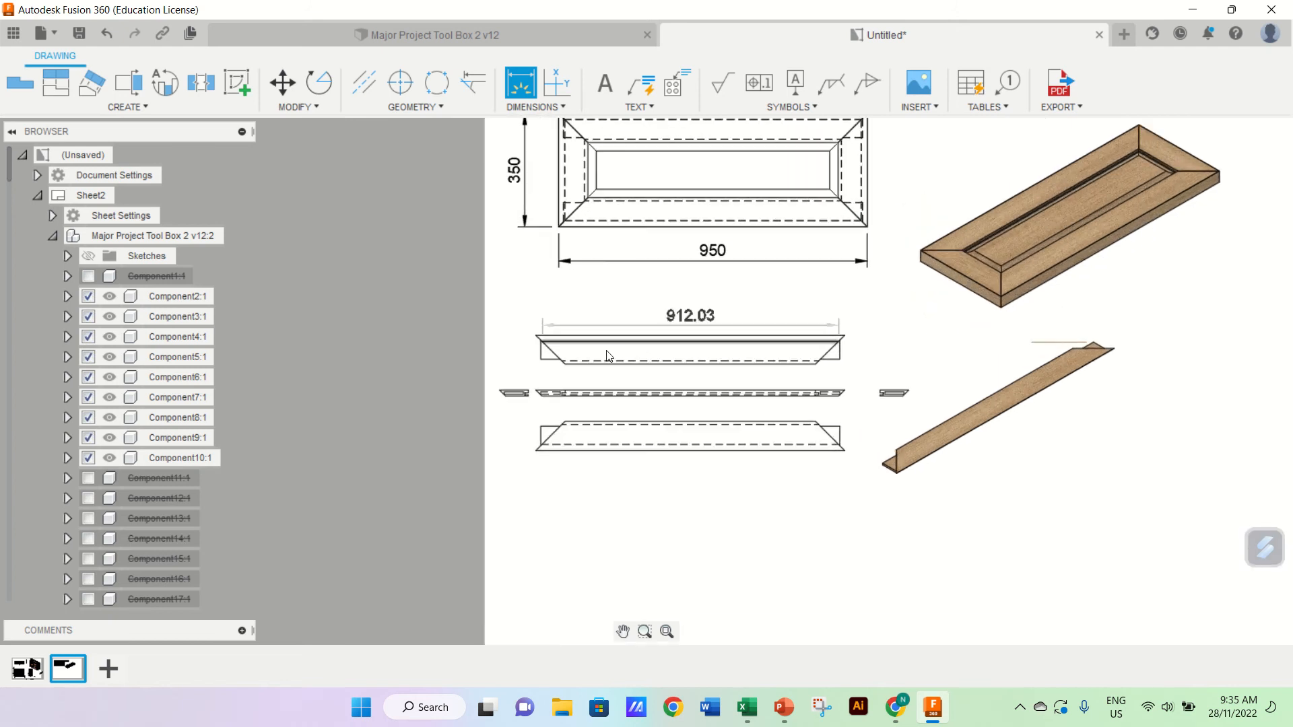
{"action": "left_click", "coordinate": [538, 451]}
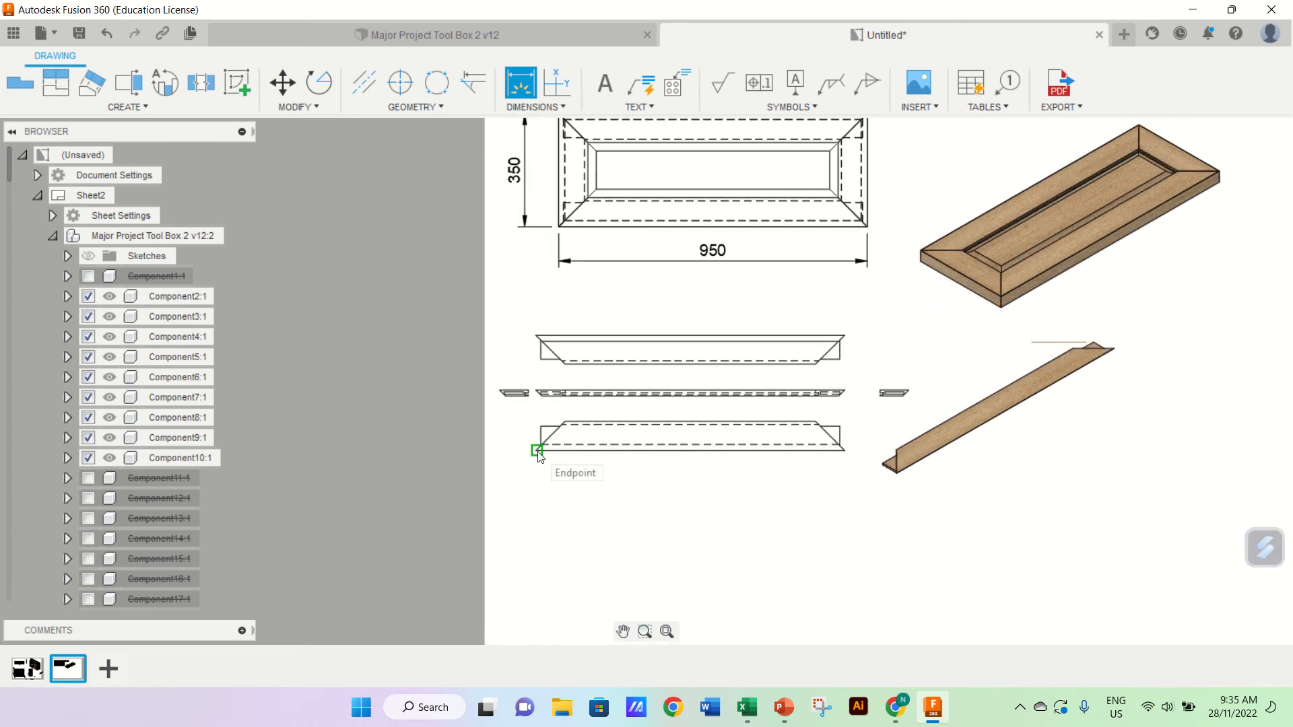
{"action": "left_click", "coordinate": [542, 425]}
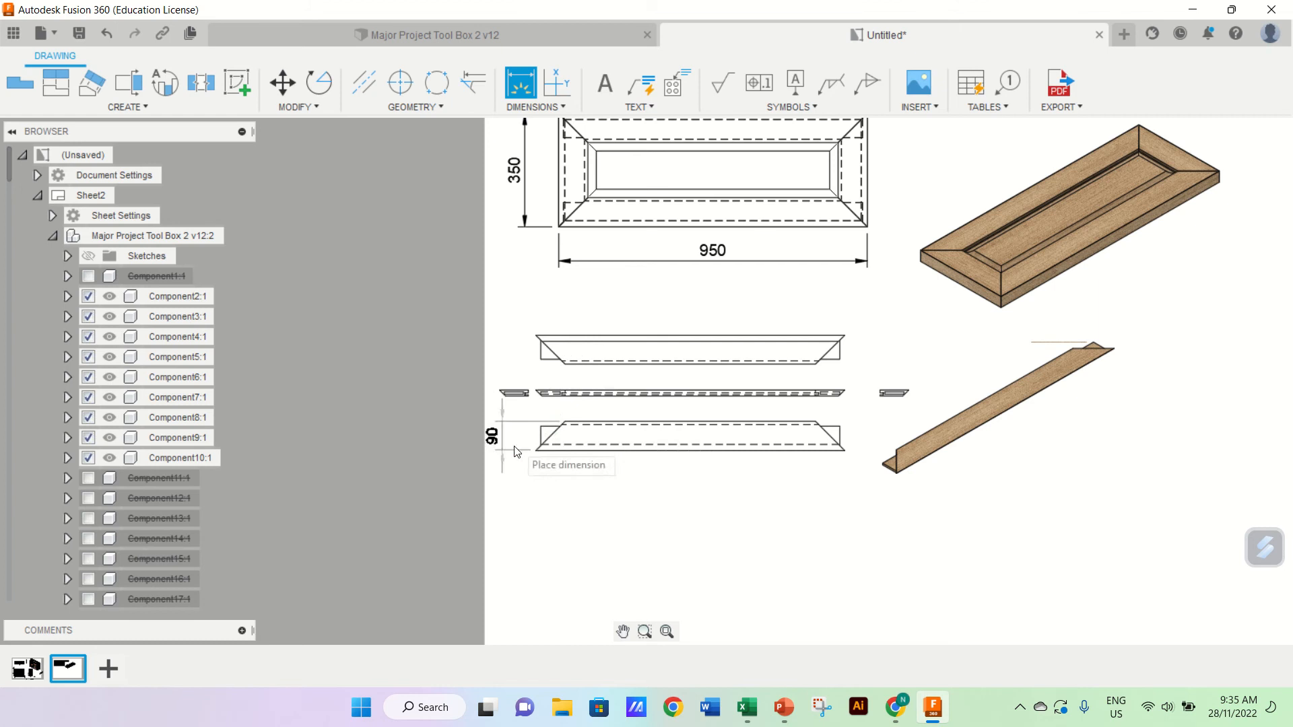
{"action": "left_click", "coordinate": [526, 460]}
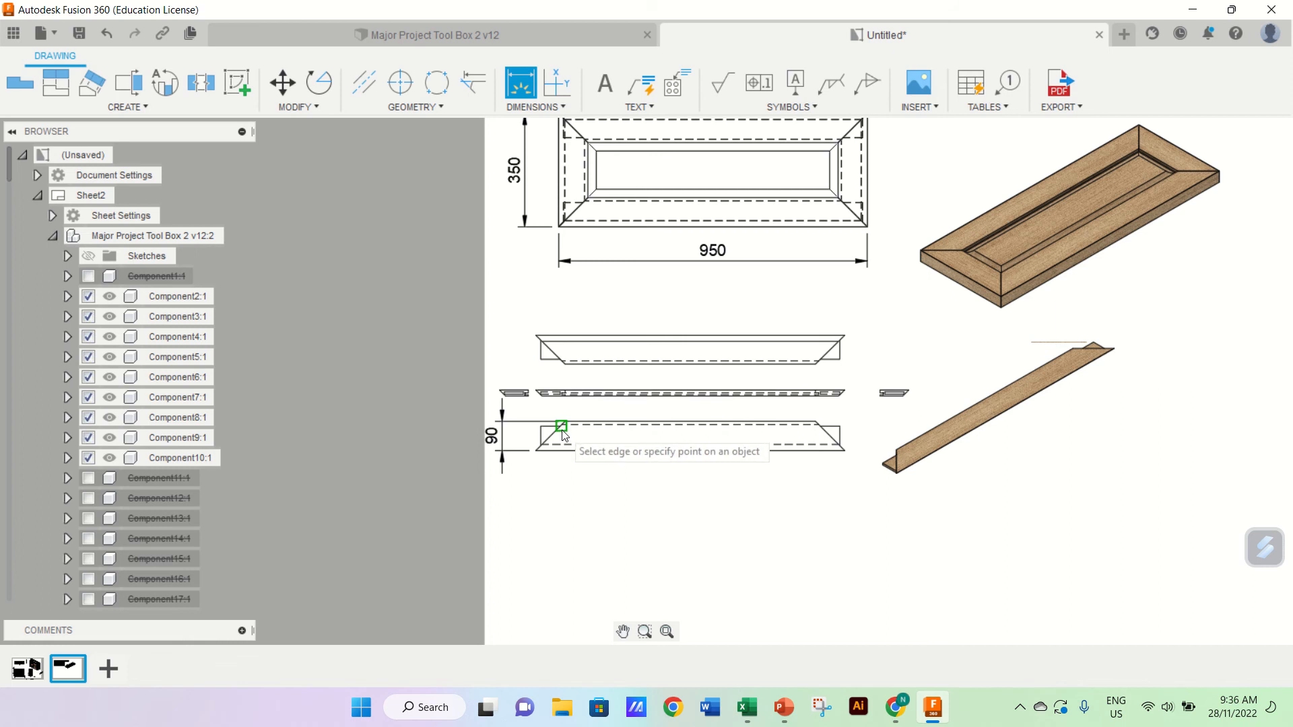
{"action": "left_click", "coordinate": [815, 421]}
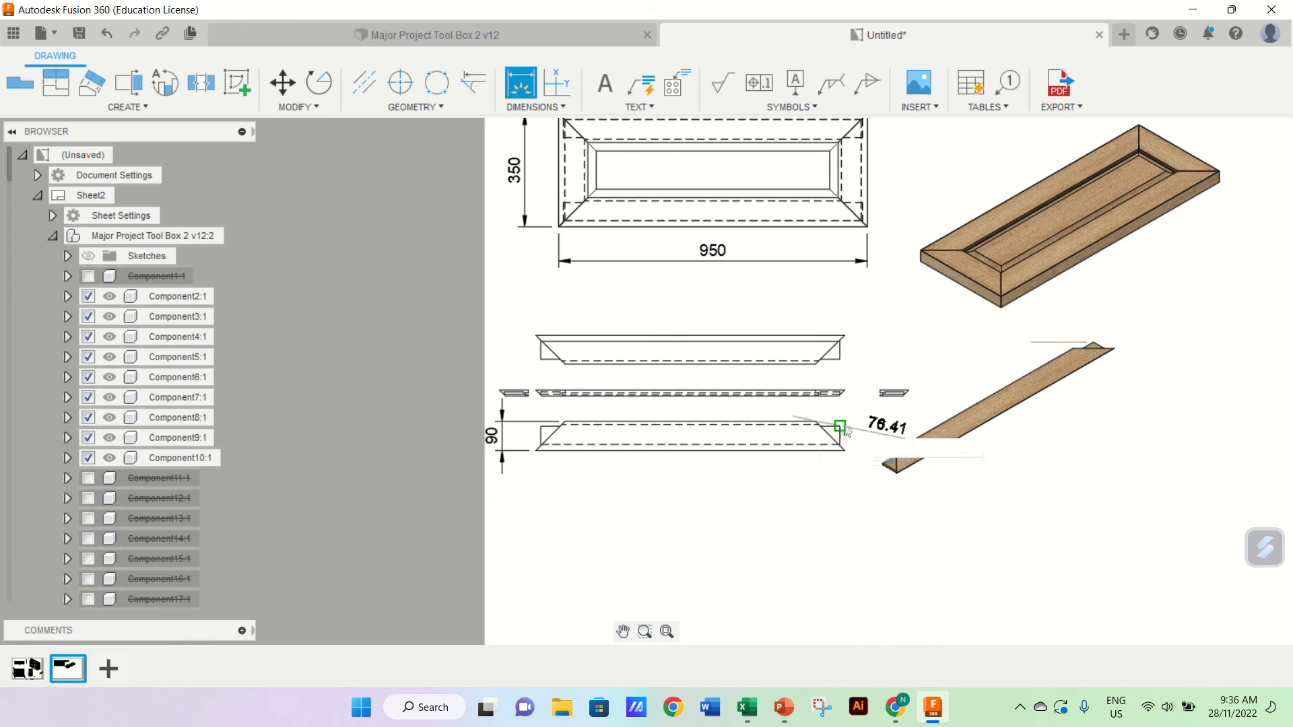
{"action": "key", "text": "Escape"}
{"action": "key", "text": "Escape"}
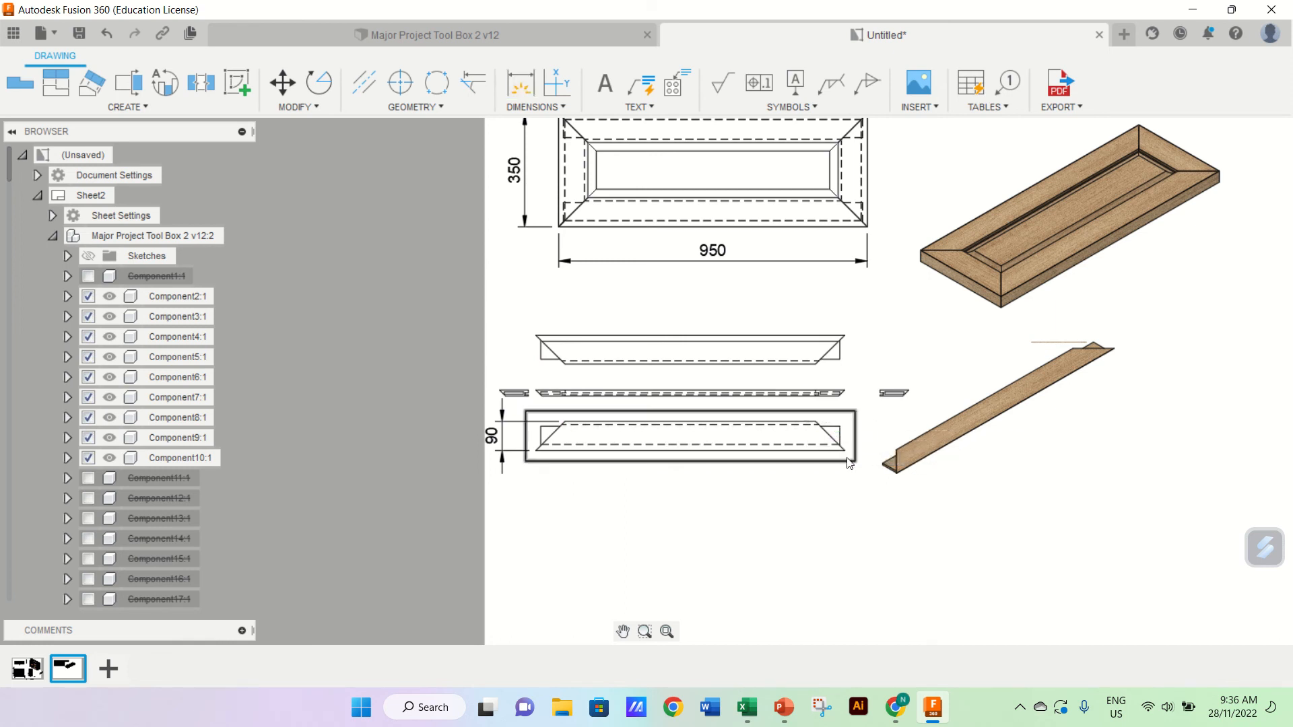
Step: Dimension the horizontal offset between the frame piece's lower right tip and the tongue's end, placing it below the lowest view
{"action": "left_click", "coordinate": [533, 90]}
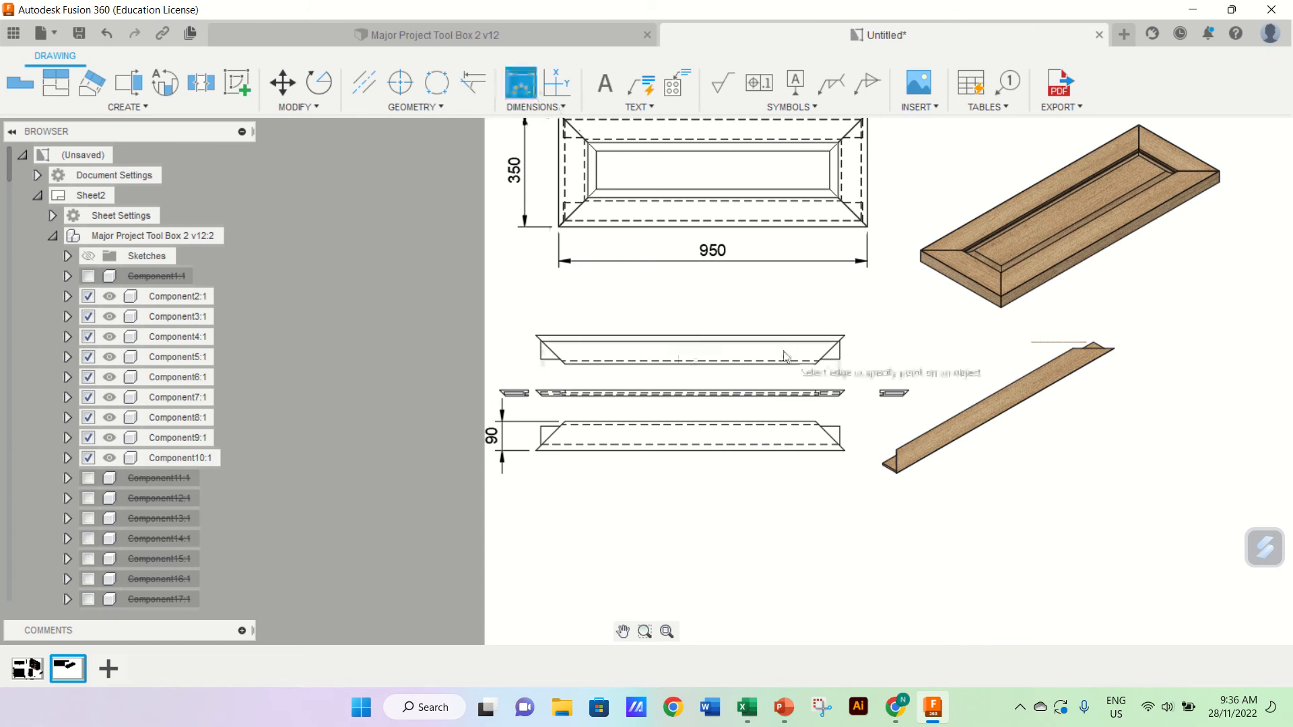
{"action": "left_click", "coordinate": [844, 452]}
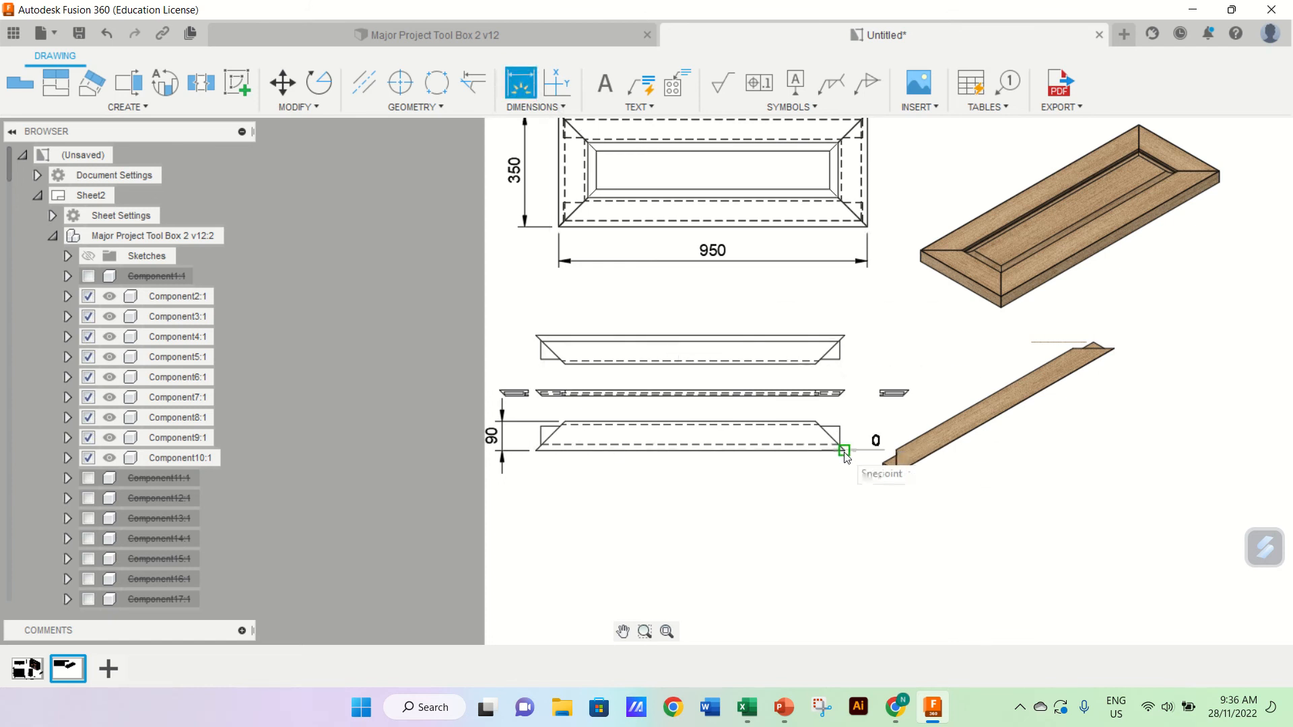
{"action": "left_click", "coordinate": [840, 447]}
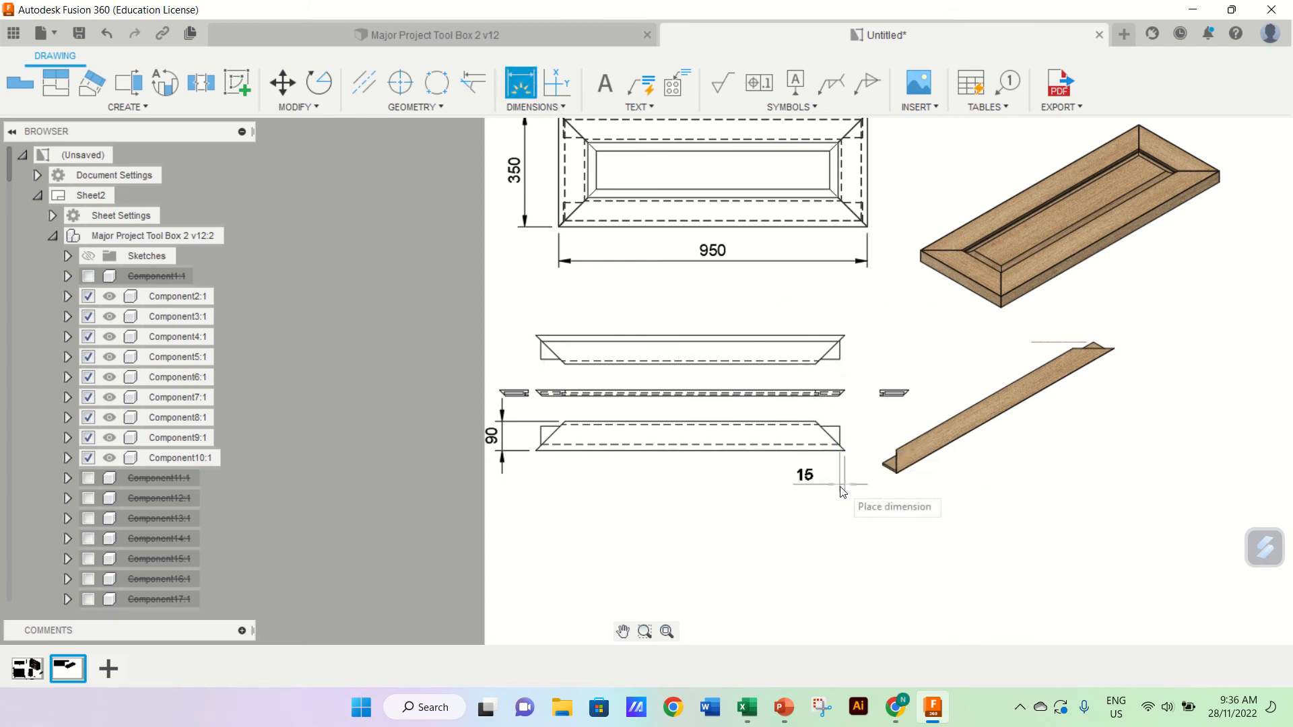
{"action": "left_click", "coordinate": [835, 479]}
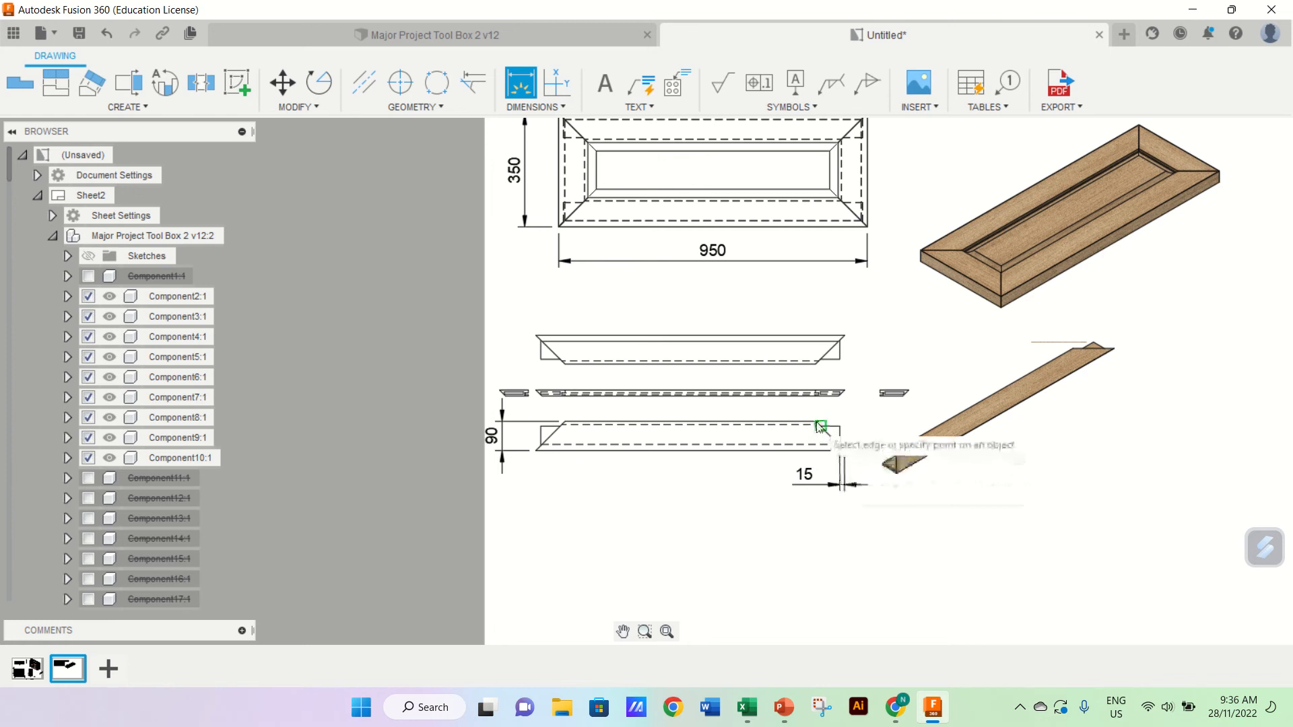
Step: Dimension the vertical offset from the frame piece's upper edge to the tongue's upper edge at the right end of the lowest view
{"action": "left_click", "coordinate": [827, 432]}
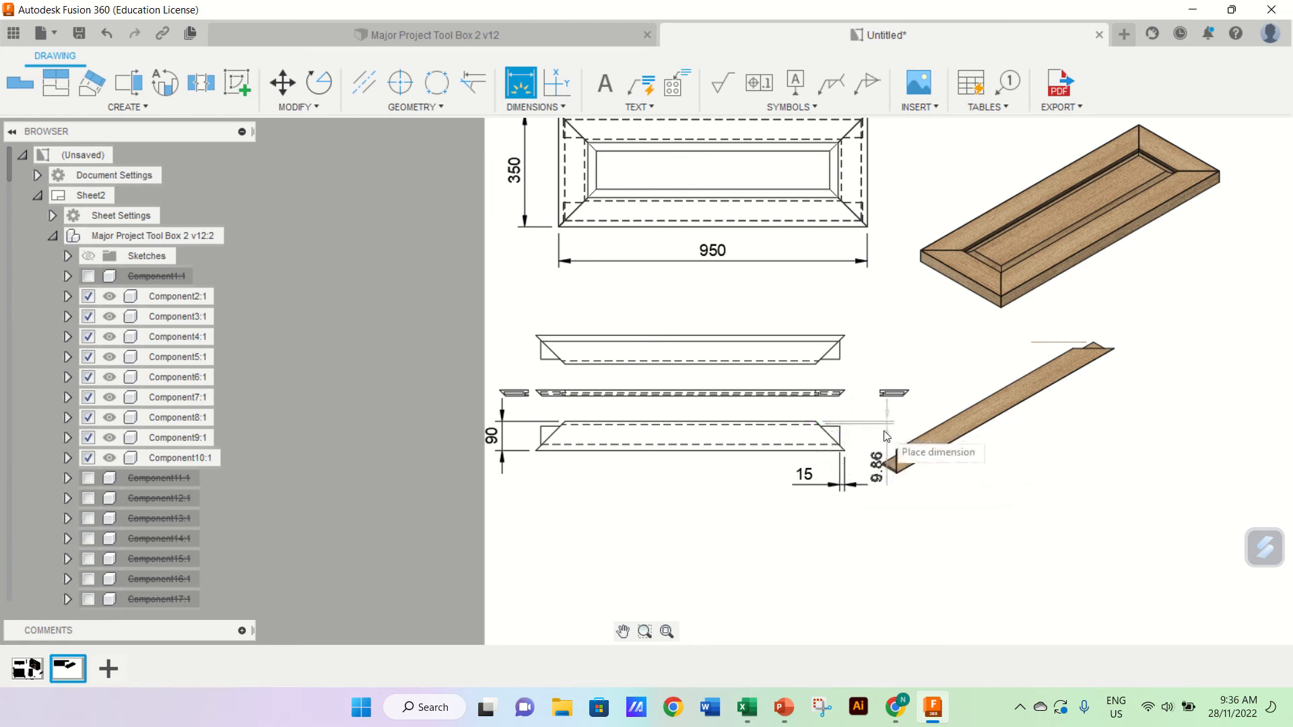
{"action": "key", "text": "Escape"}
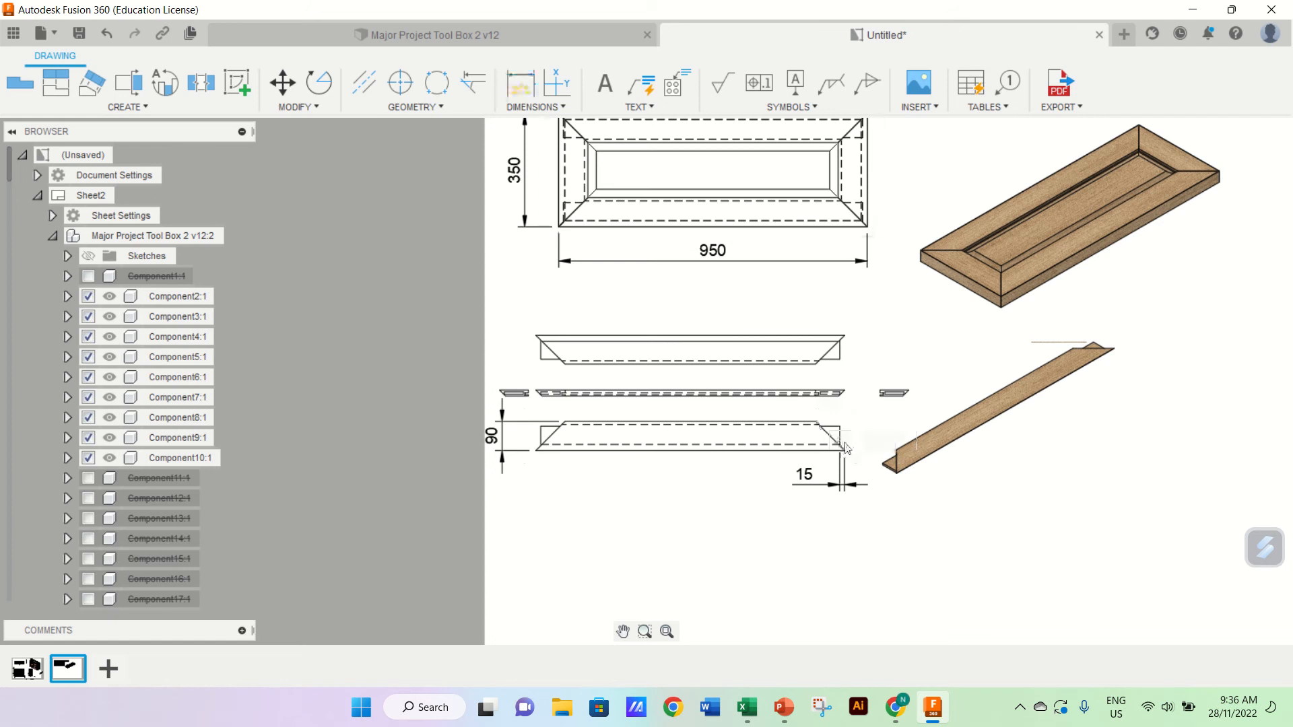
{"action": "scroll", "coordinate": [845, 447], "scroll_direction": "up", "scroll_amount": 5}
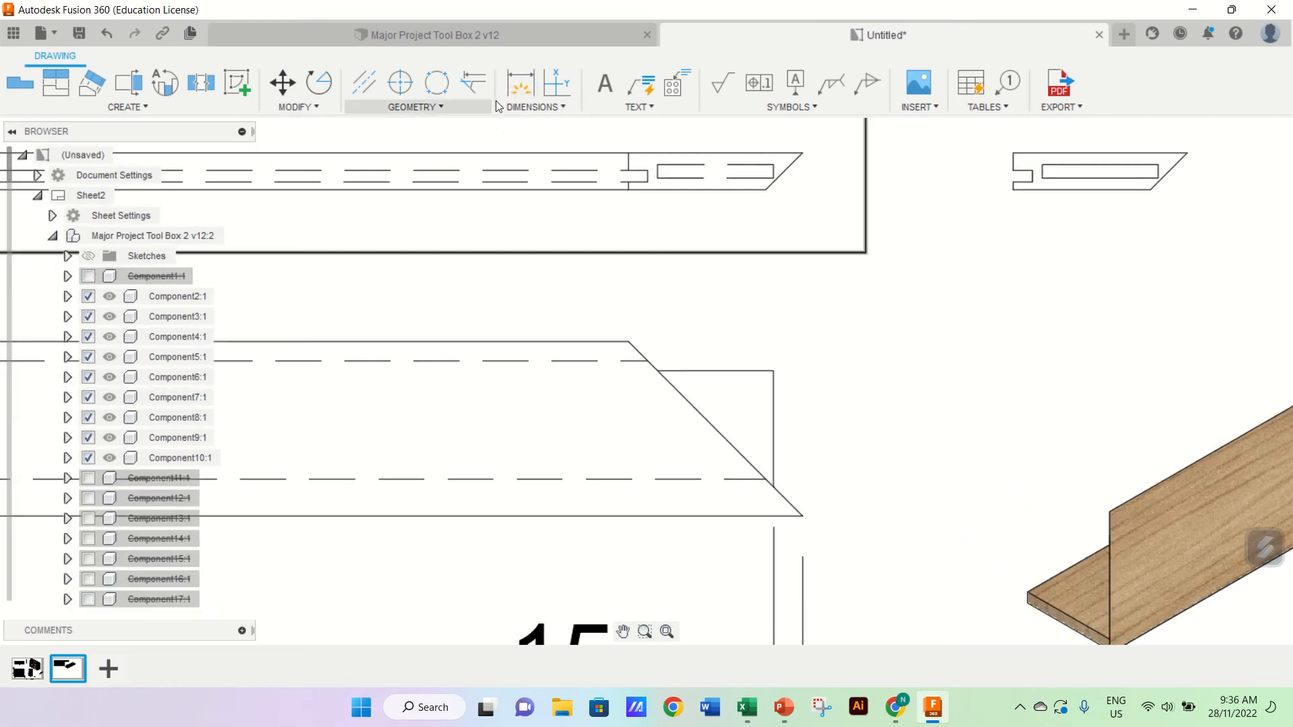
{"action": "left_click", "coordinate": [531, 90]}
{"action": "left_click", "coordinate": [629, 342]}
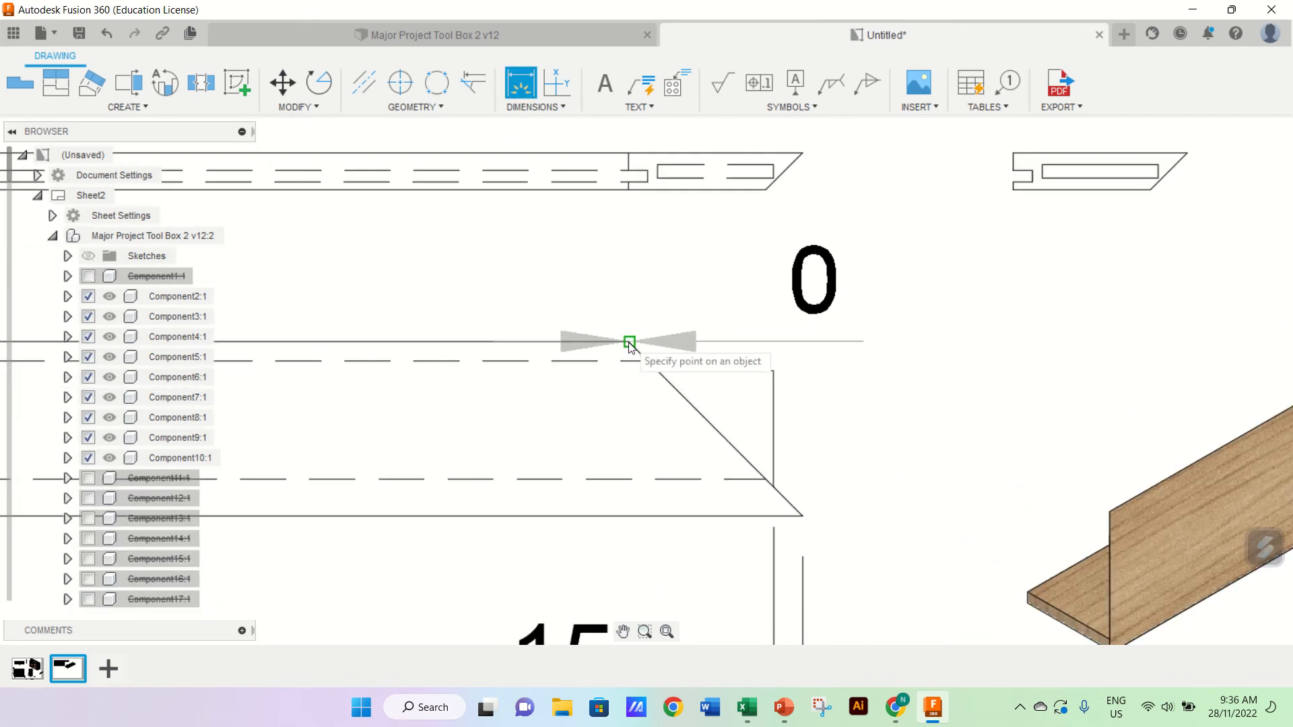
{"action": "left_click", "coordinate": [657, 371]}
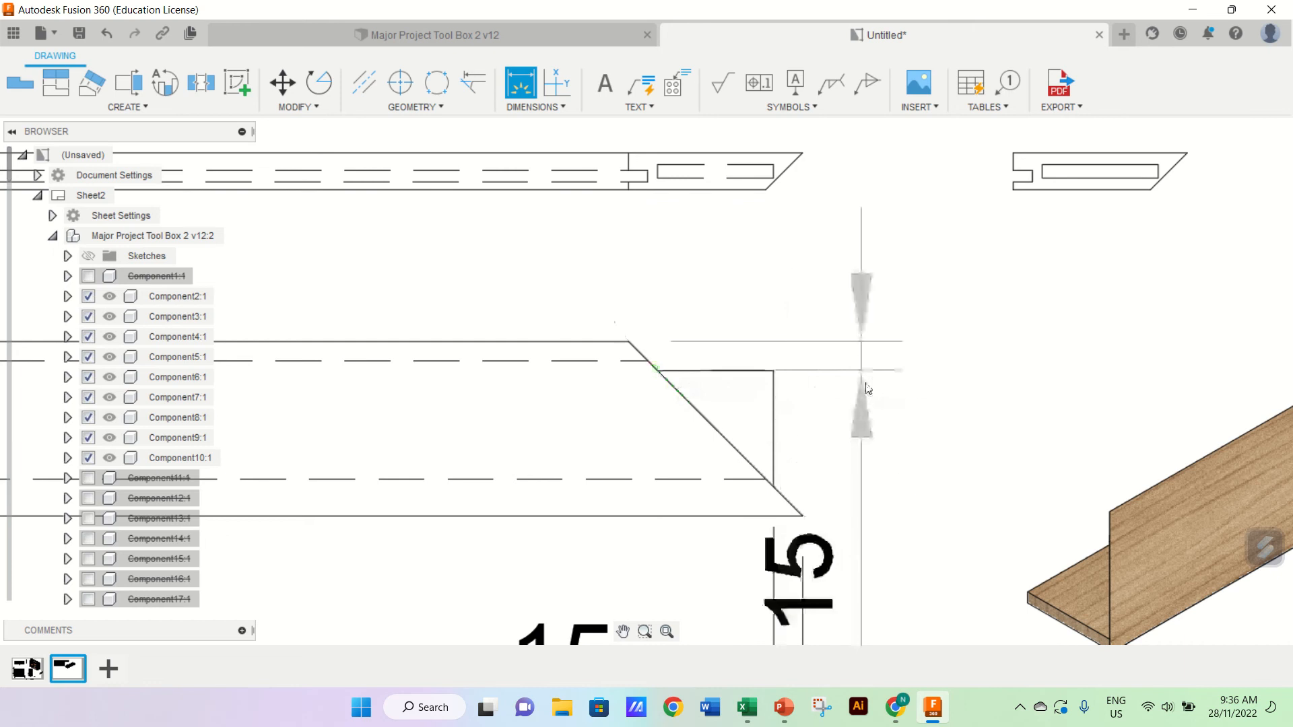
{"action": "left_click", "coordinate": [1021, 377]}
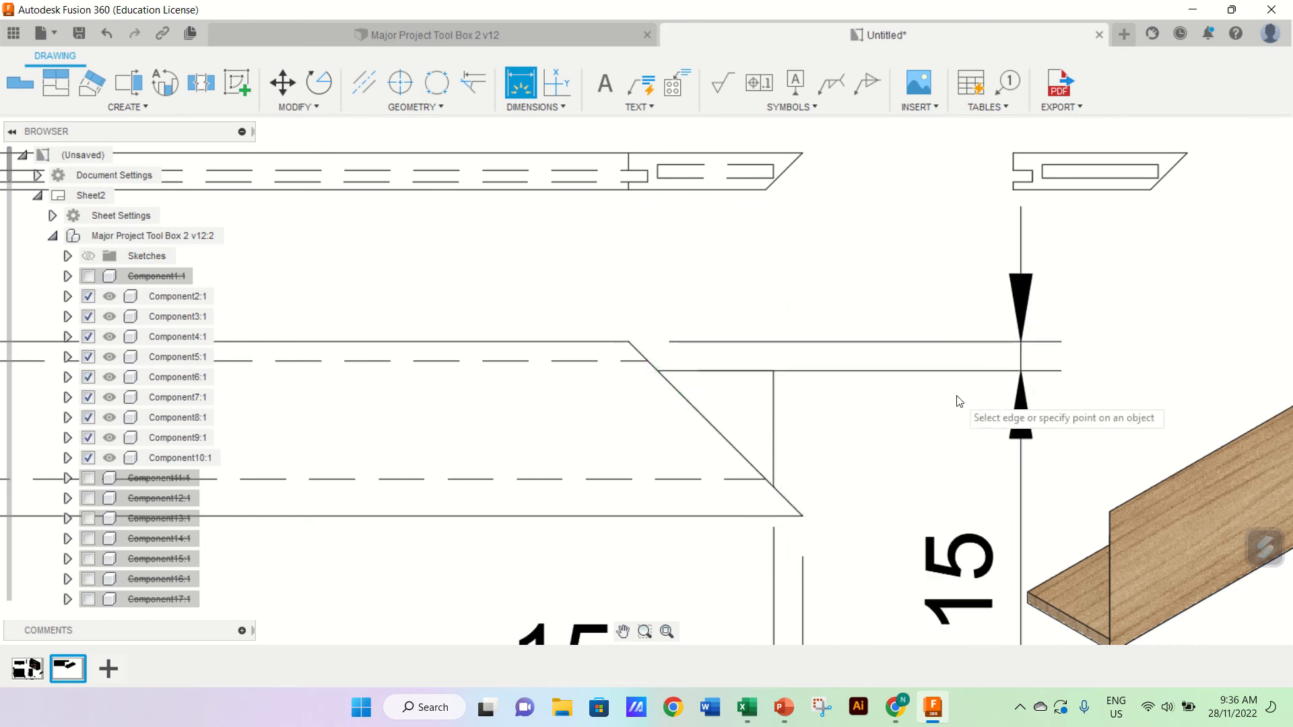
Step: Dimension the distance between the bottom edge and the tongue's lower edge in the frame piece's right end view, placing it to the right
{"action": "scroll", "coordinate": [959, 402], "scroll_direction": "down", "scroll_amount": 5}
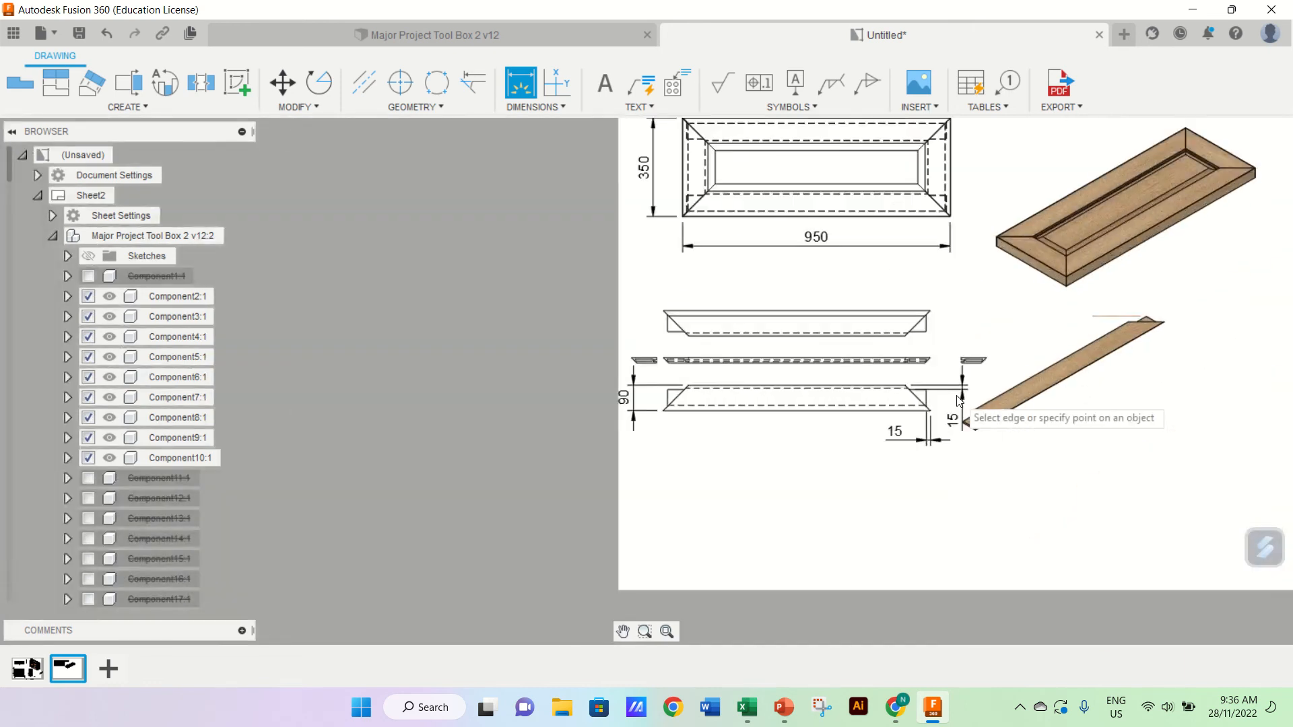
{"action": "scroll", "coordinate": [959, 402], "scroll_direction": "up", "scroll_amount": 2}
{"action": "scroll", "coordinate": [960, 402], "scroll_direction": "up", "scroll_amount": 6}
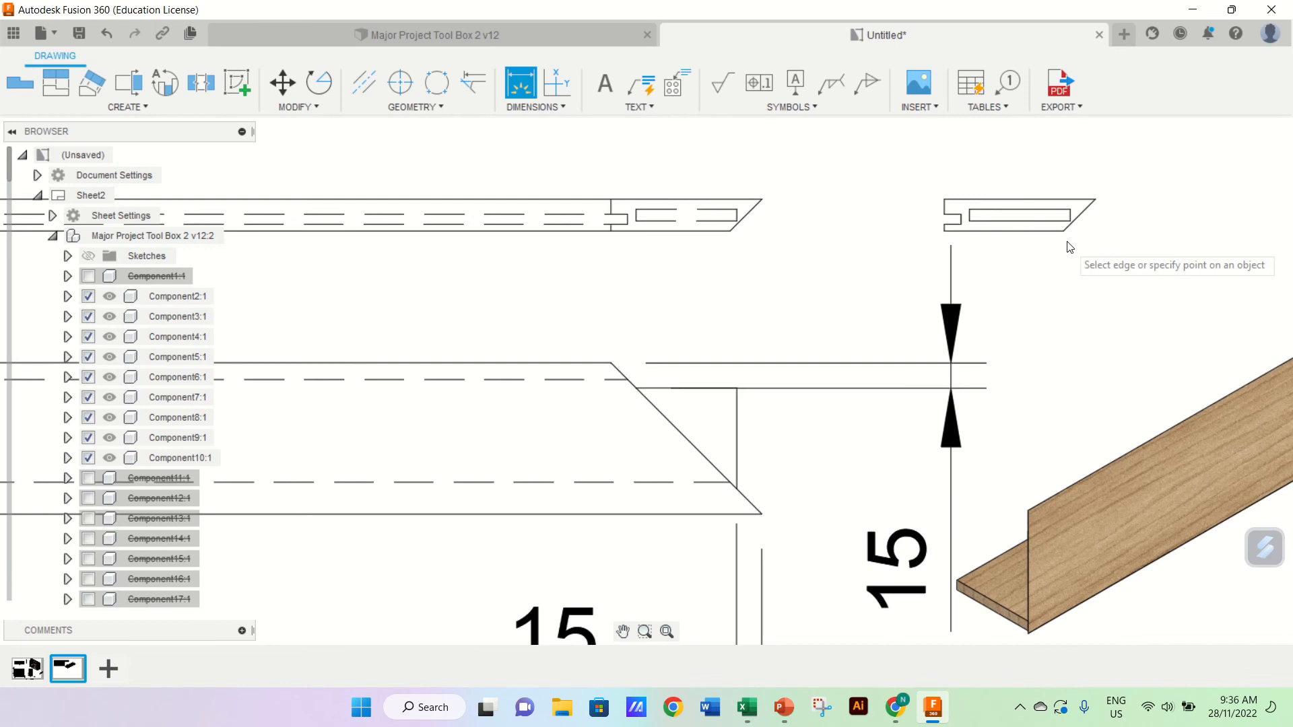
{"action": "left_click", "coordinate": [1064, 231]}
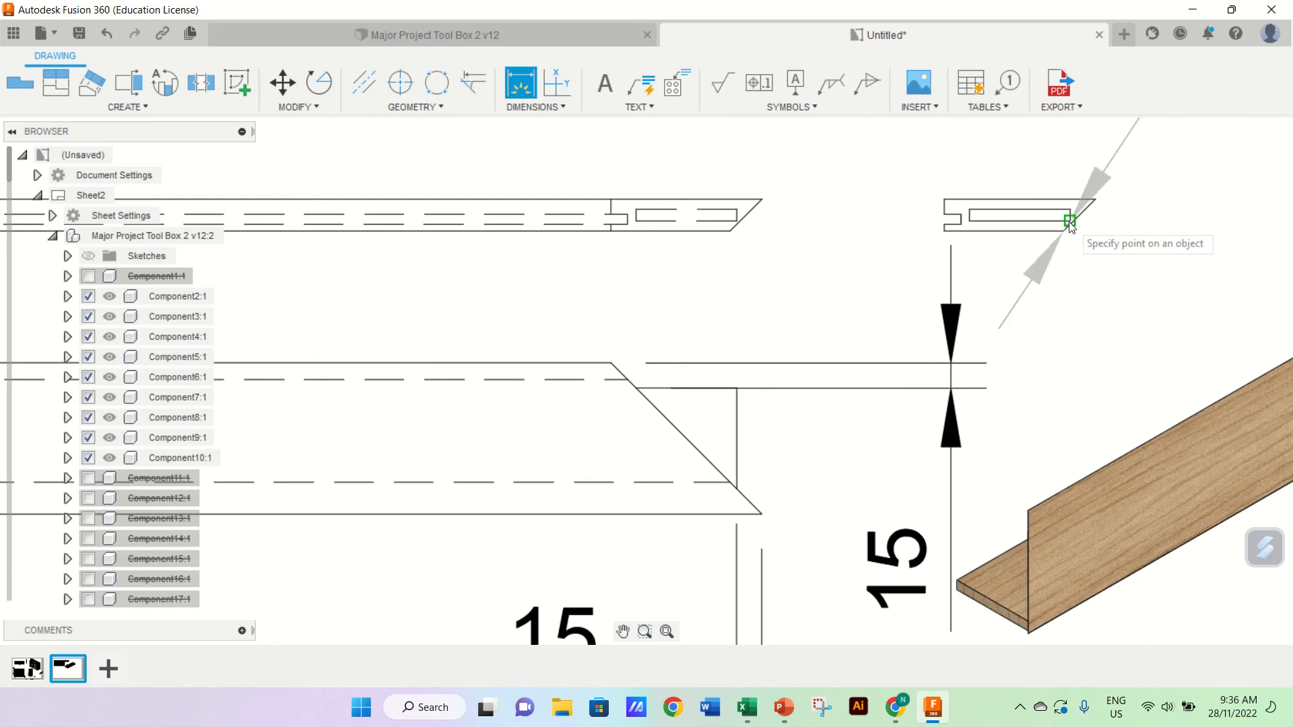
{"action": "left_click", "coordinate": [1070, 223]}
{"action": "left_click", "coordinate": [1240, 225]}
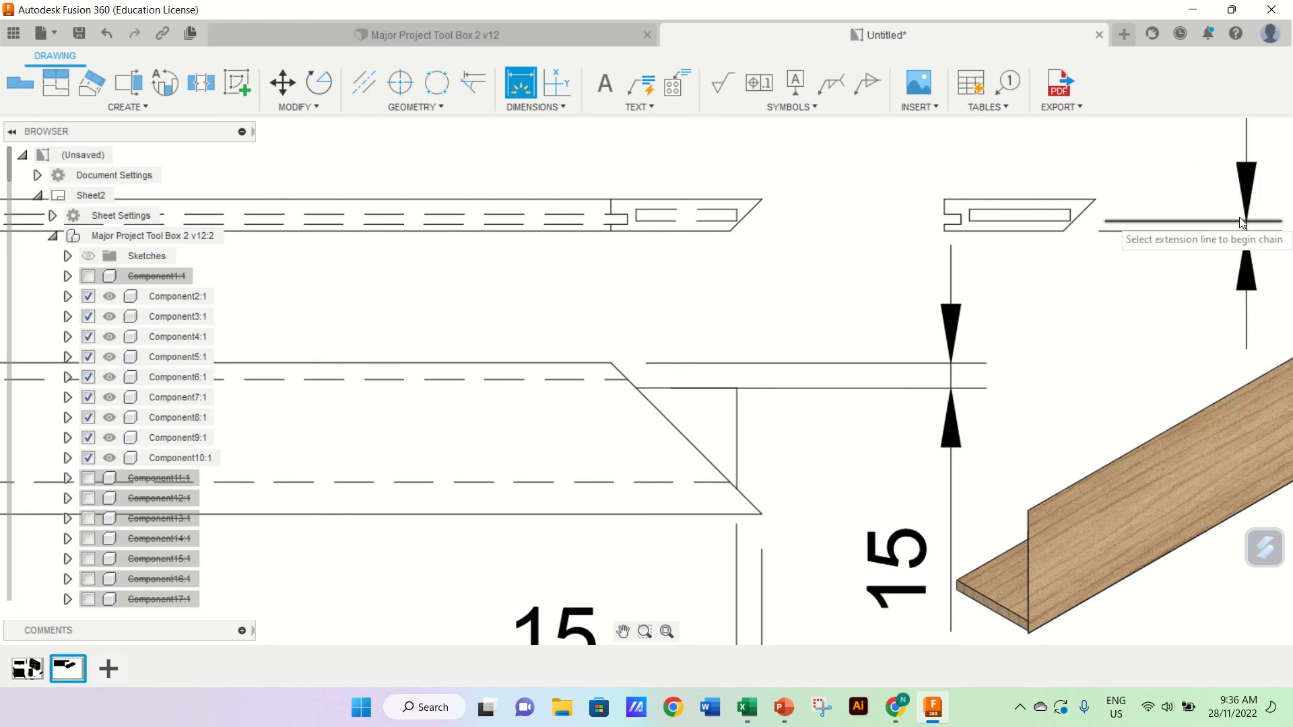
Step: Dimension the distance between the top edge and the tongue's upper edge in the frame piece's right end view, placing it to the left
{"action": "scroll", "coordinate": [1238, 222], "scroll_direction": "down", "scroll_amount": 5}
{"action": "scroll", "coordinate": [1237, 223], "scroll_direction": "up", "scroll_amount": 6}
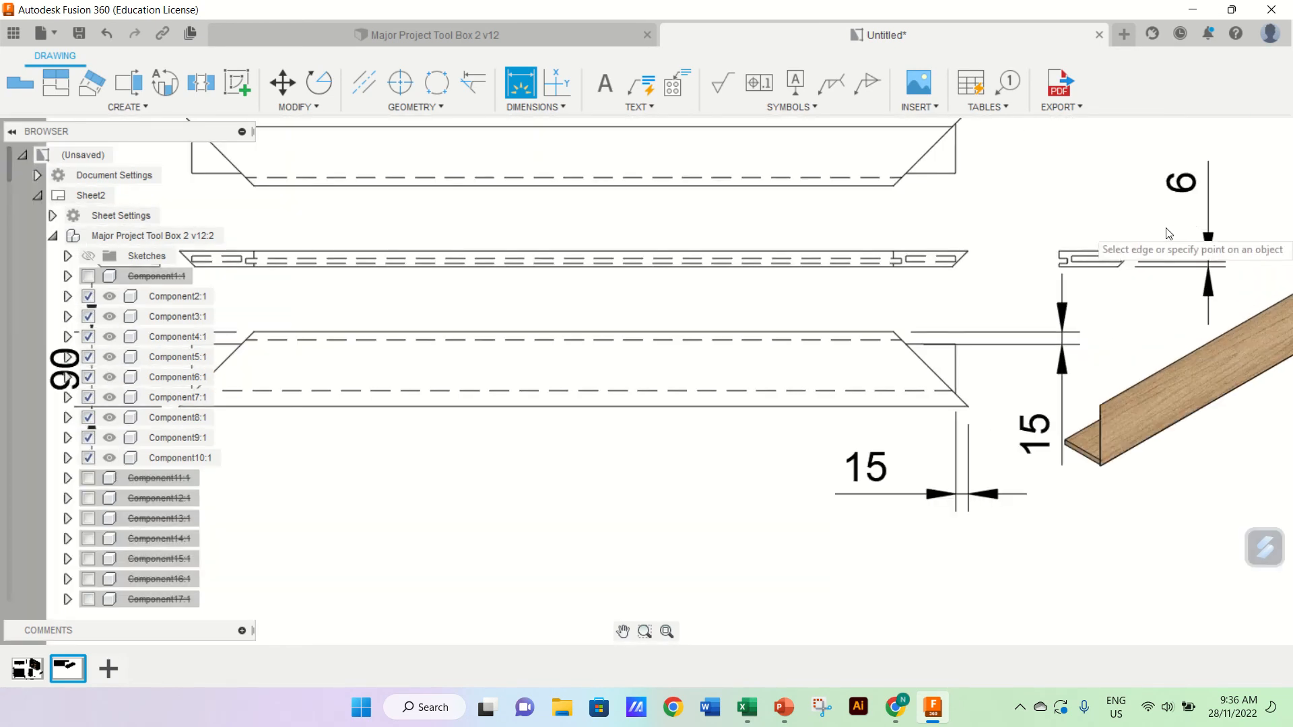
{"action": "left_click", "coordinate": [1070, 256]}
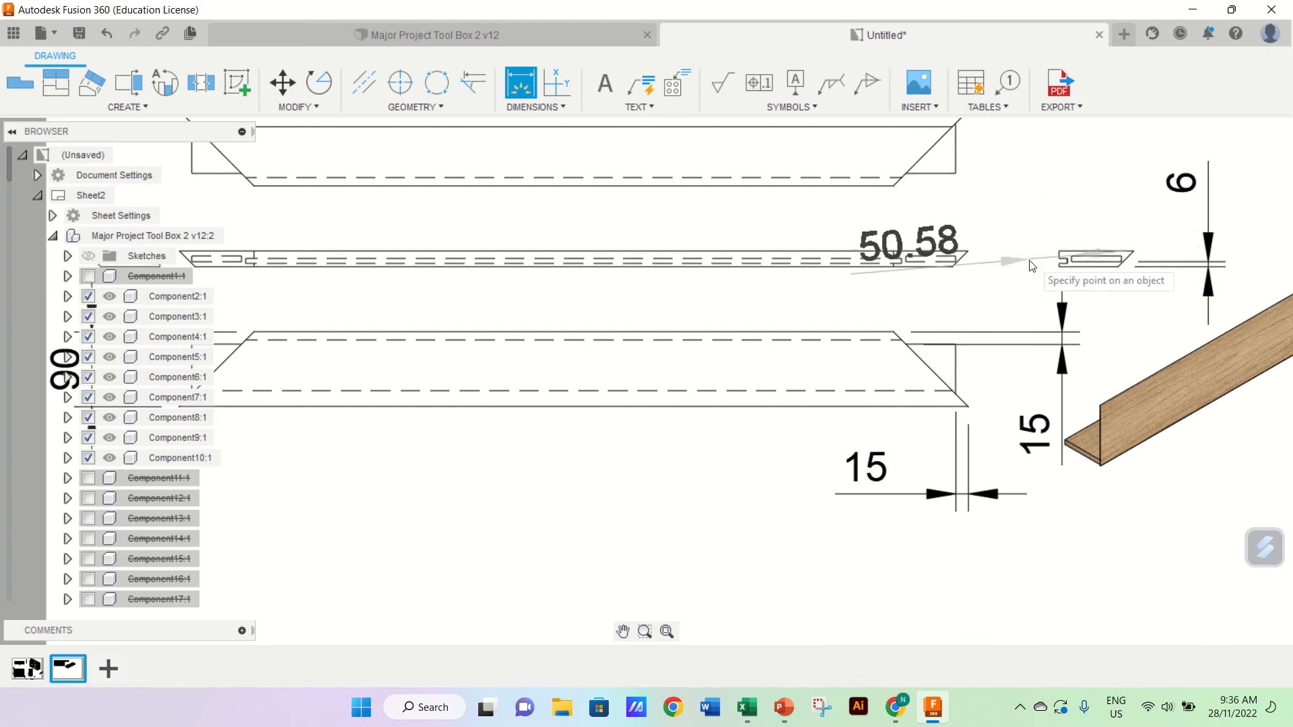
{"action": "scroll", "coordinate": [1070, 257], "scroll_direction": "up", "scroll_amount": 5}
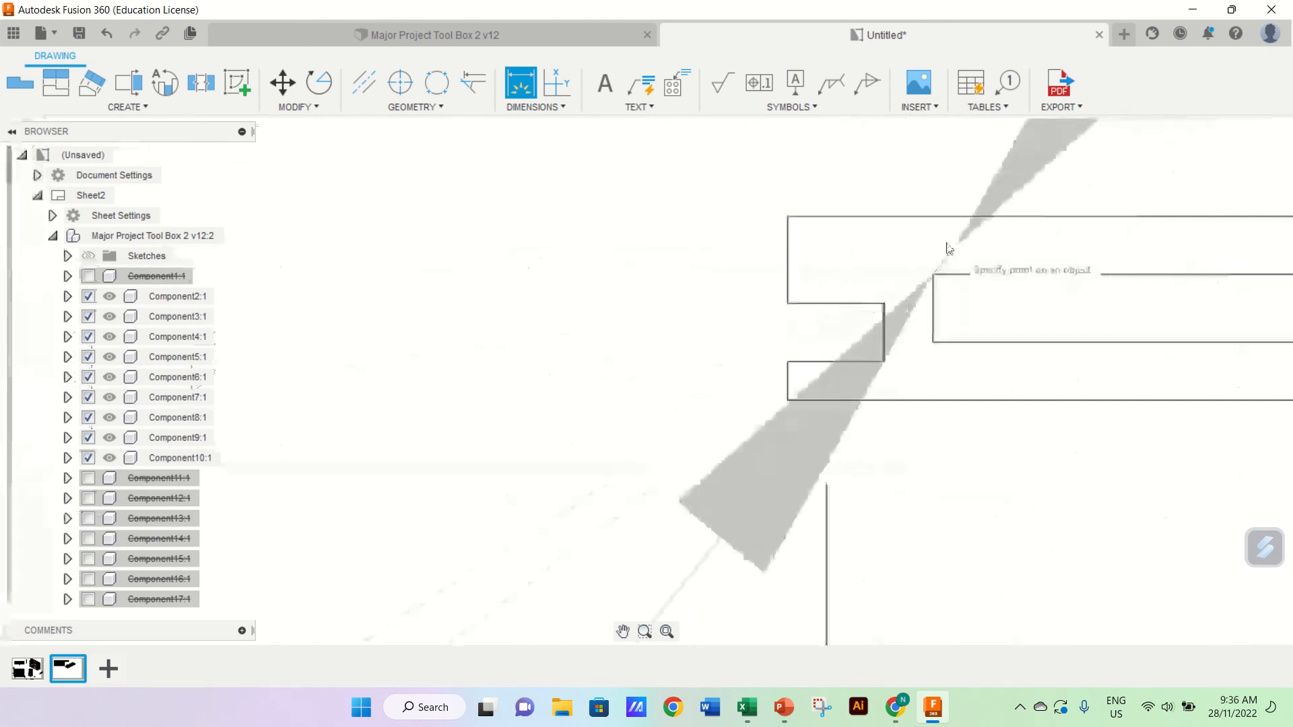
{"action": "left_click", "coordinate": [934, 218]}
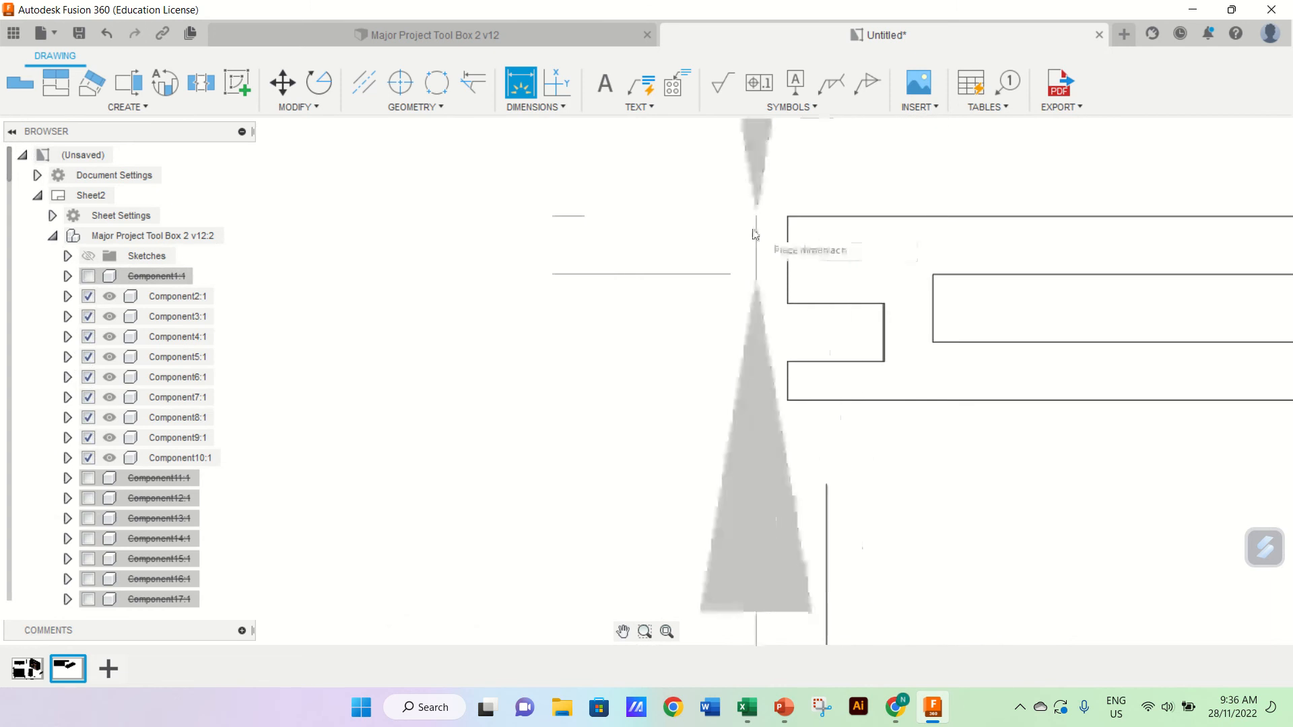
{"action": "scroll", "coordinate": [749, 233], "scroll_direction": "down", "scroll_amount": 5}
{"action": "scroll", "coordinate": [748, 233], "scroll_direction": "down", "scroll_amount": 5}
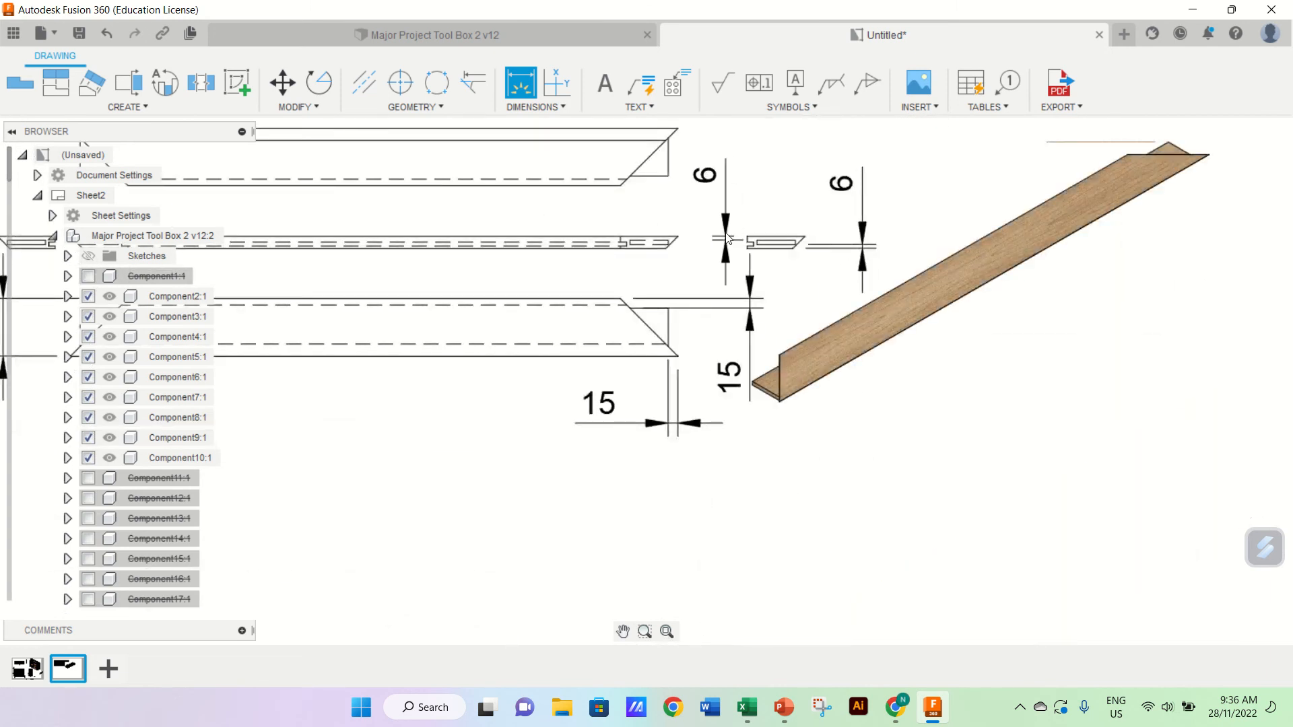
{"action": "left_click", "coordinate": [725, 202]}
{"action": "scroll", "coordinate": [792, 268], "scroll_direction": "up", "scroll_amount": 4}
{"action": "scroll", "coordinate": [792, 269], "scroll_direction": "down", "scroll_amount": 8}
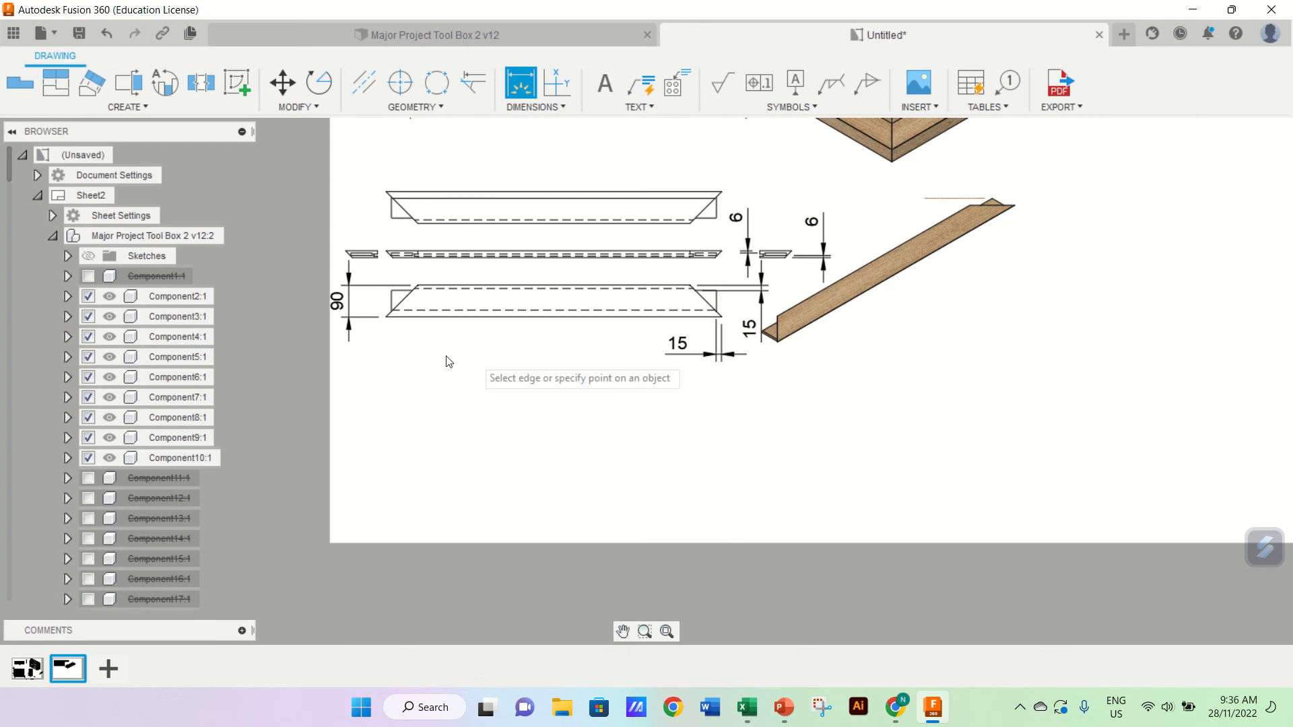
Step: Dimension the vertical distance from the frame piece's upper edge to the upper hidden line at the left end of the lowest view
{"action": "scroll", "coordinate": [395, 292], "scroll_direction": "up", "scroll_amount": 8}
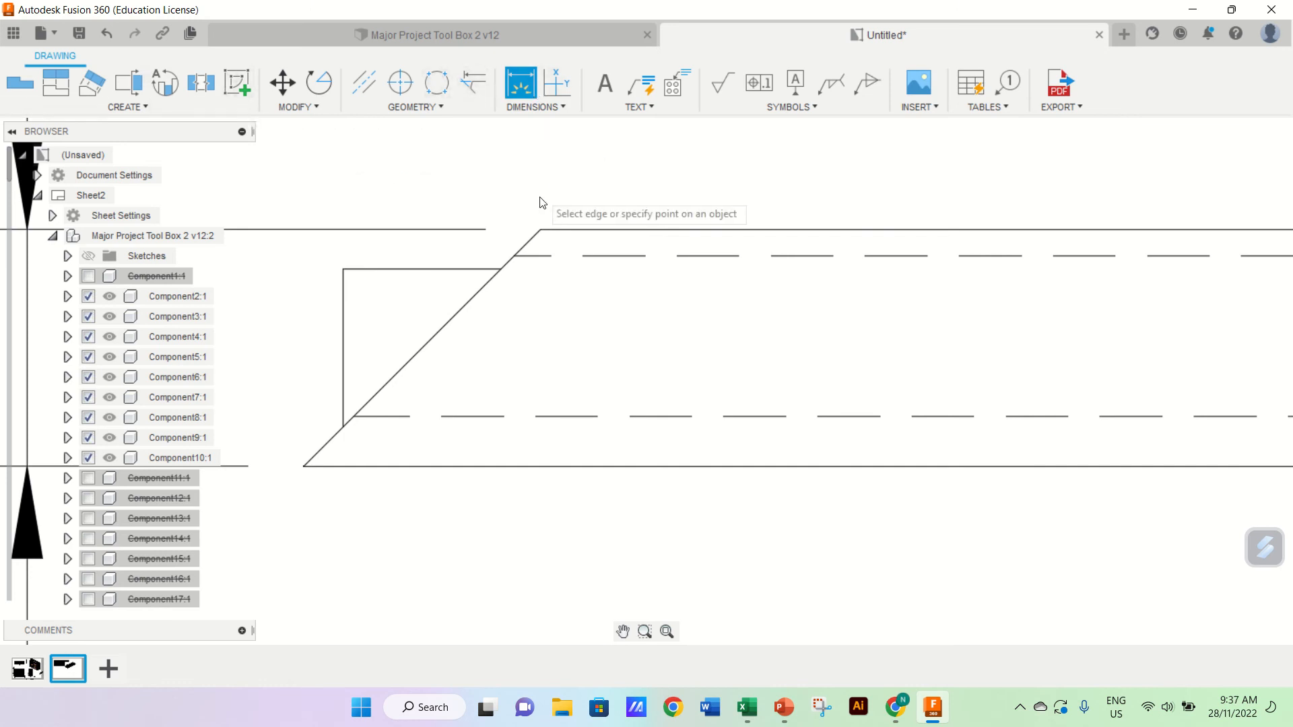
{"action": "left_click", "coordinate": [541, 229]}
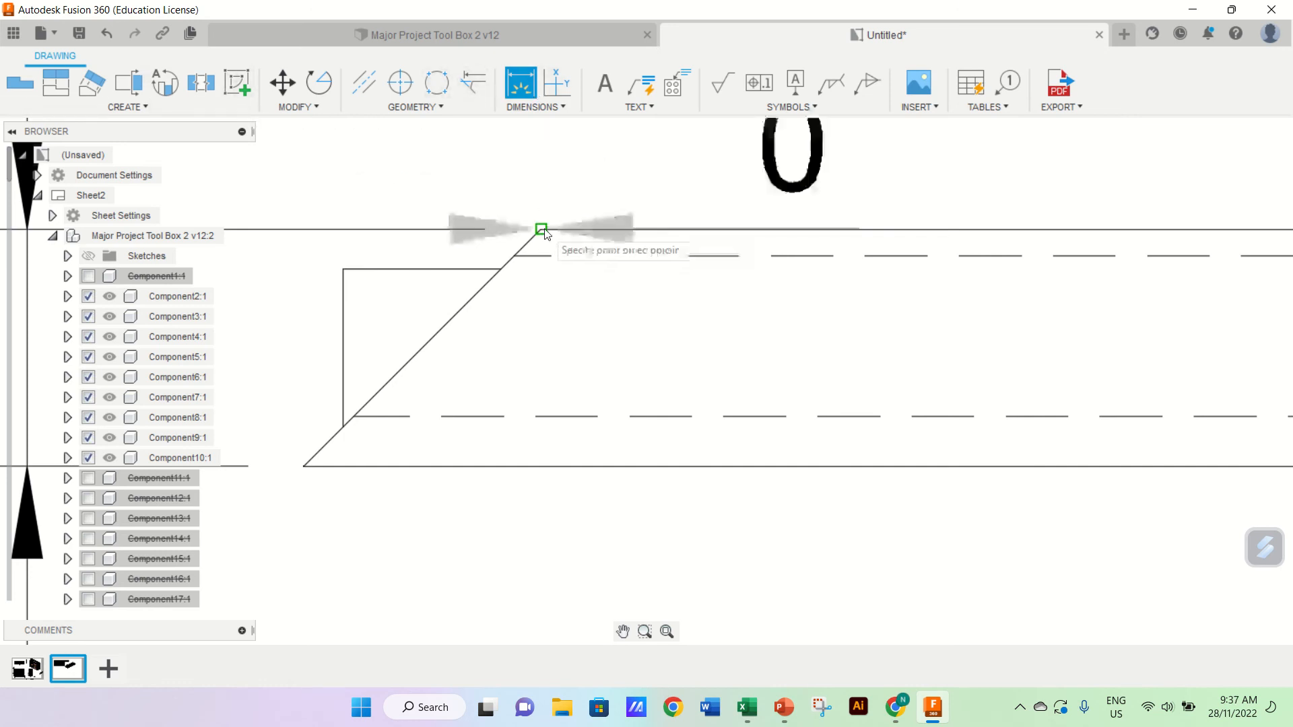
{"action": "left_click", "coordinate": [513, 257]}
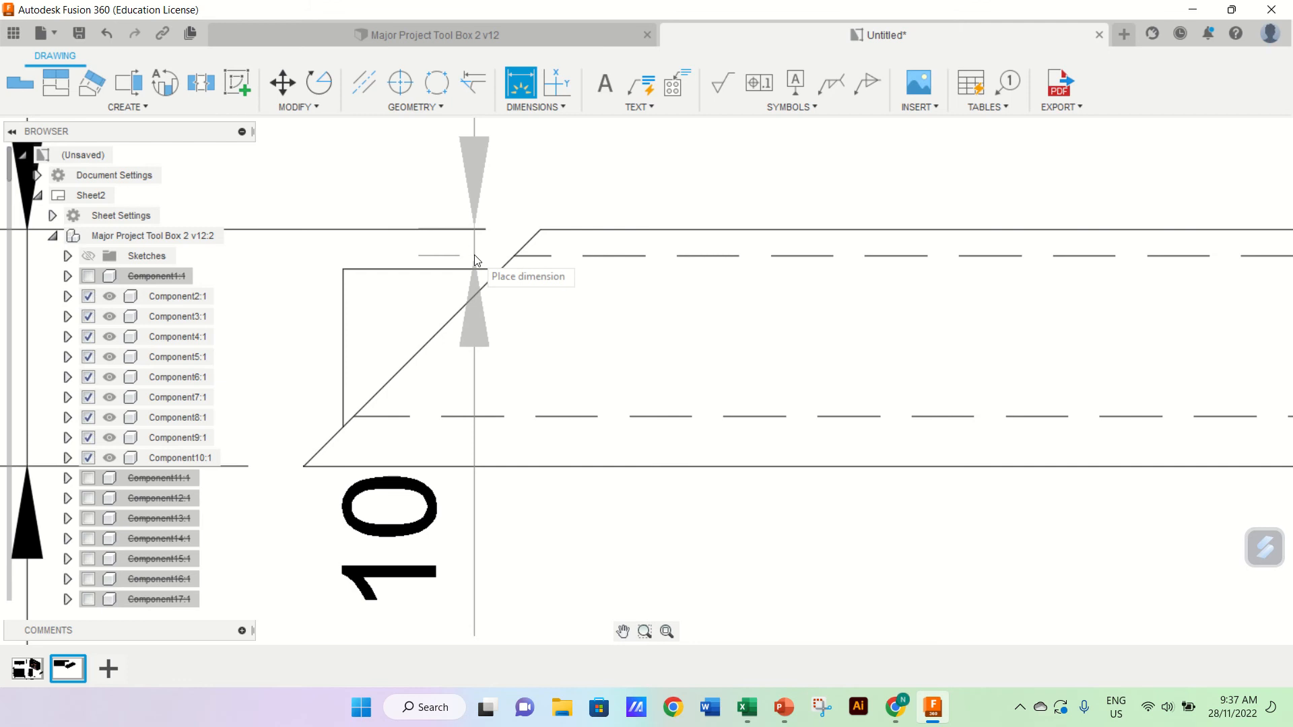
{"action": "scroll", "coordinate": [474, 255], "scroll_direction": "down", "scroll_amount": 6}
{"action": "scroll", "coordinate": [474, 254], "scroll_direction": "up", "scroll_amount": 5}
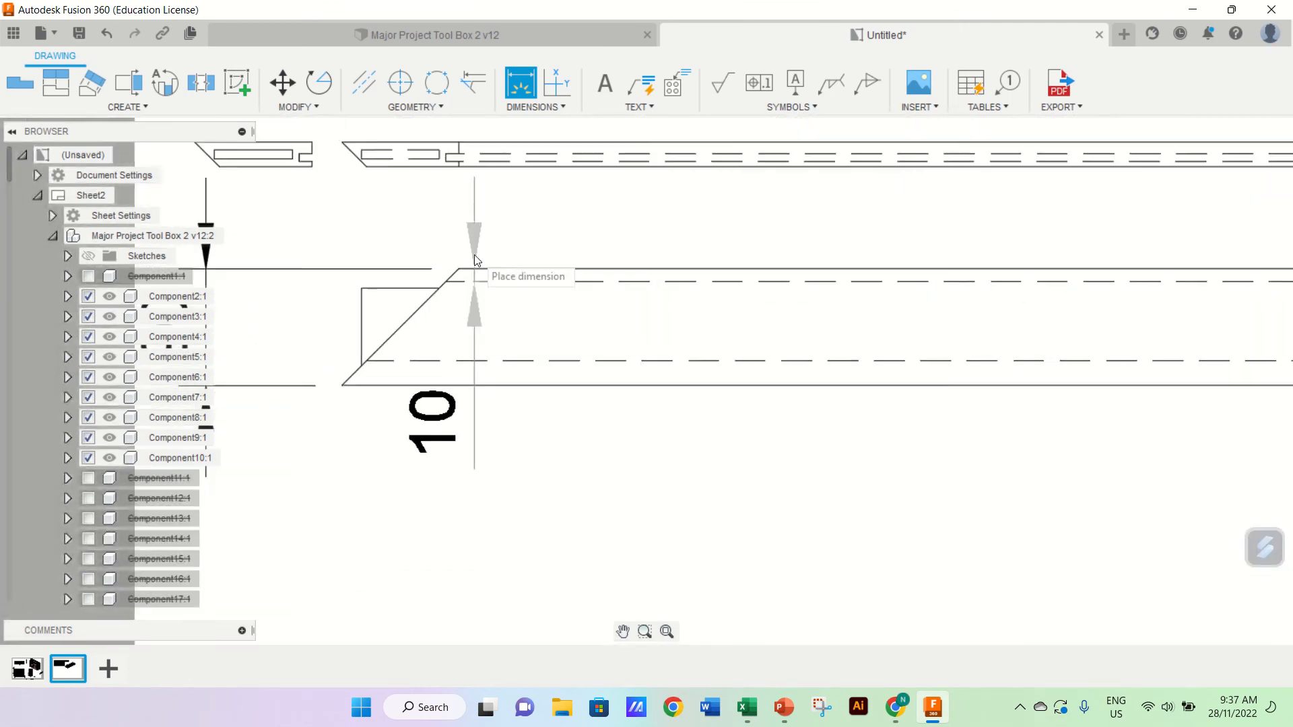
{"action": "scroll", "coordinate": [474, 254], "scroll_direction": "up", "scroll_amount": 1}
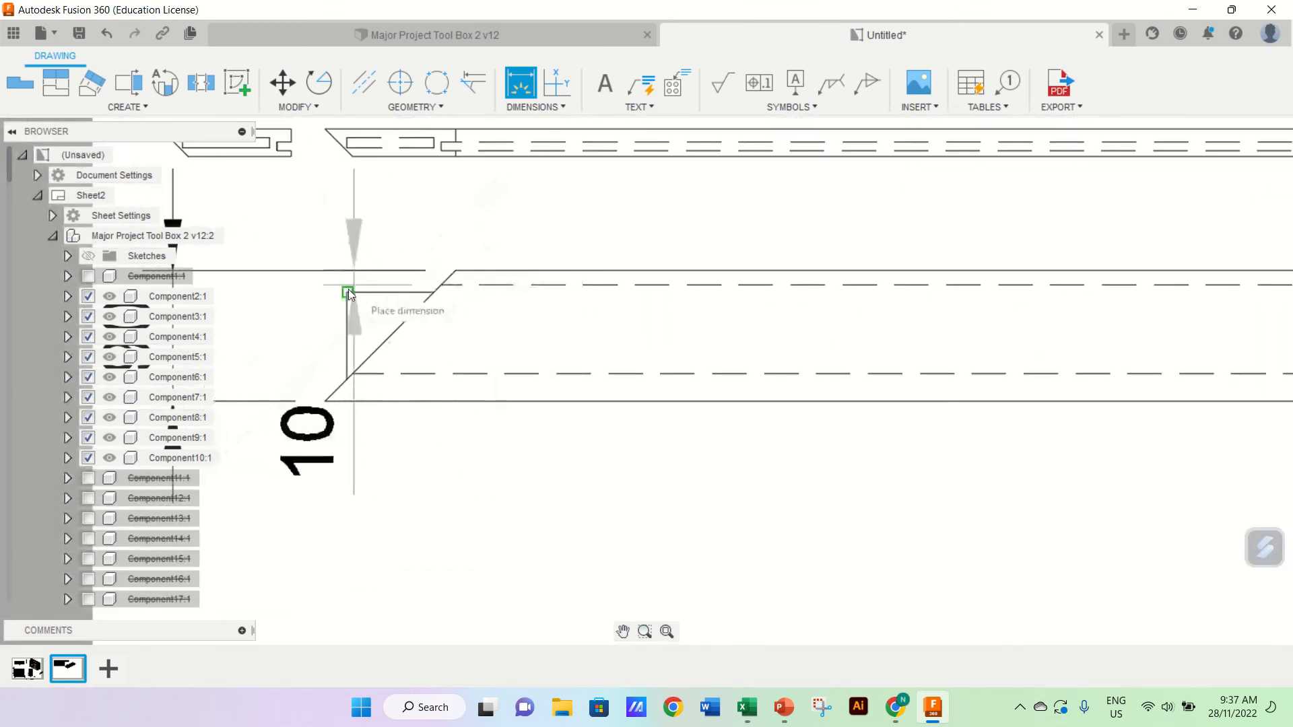
{"action": "left_click", "coordinate": [317, 288]}
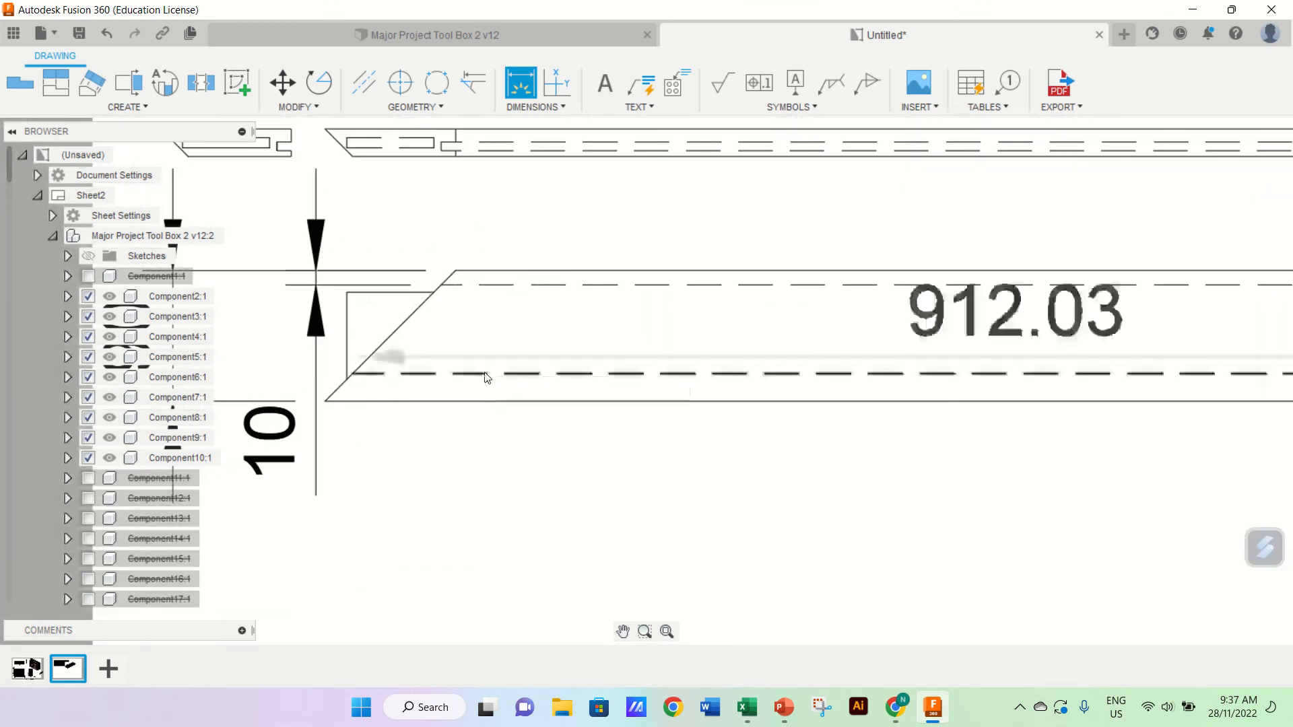
Step: Dimension the vertical distance from the lower hidden line to the frame piece's bottom edge at the left end of the lowest view
{"action": "left_click", "coordinate": [353, 374]}
{"action": "left_click", "coordinate": [327, 400]}
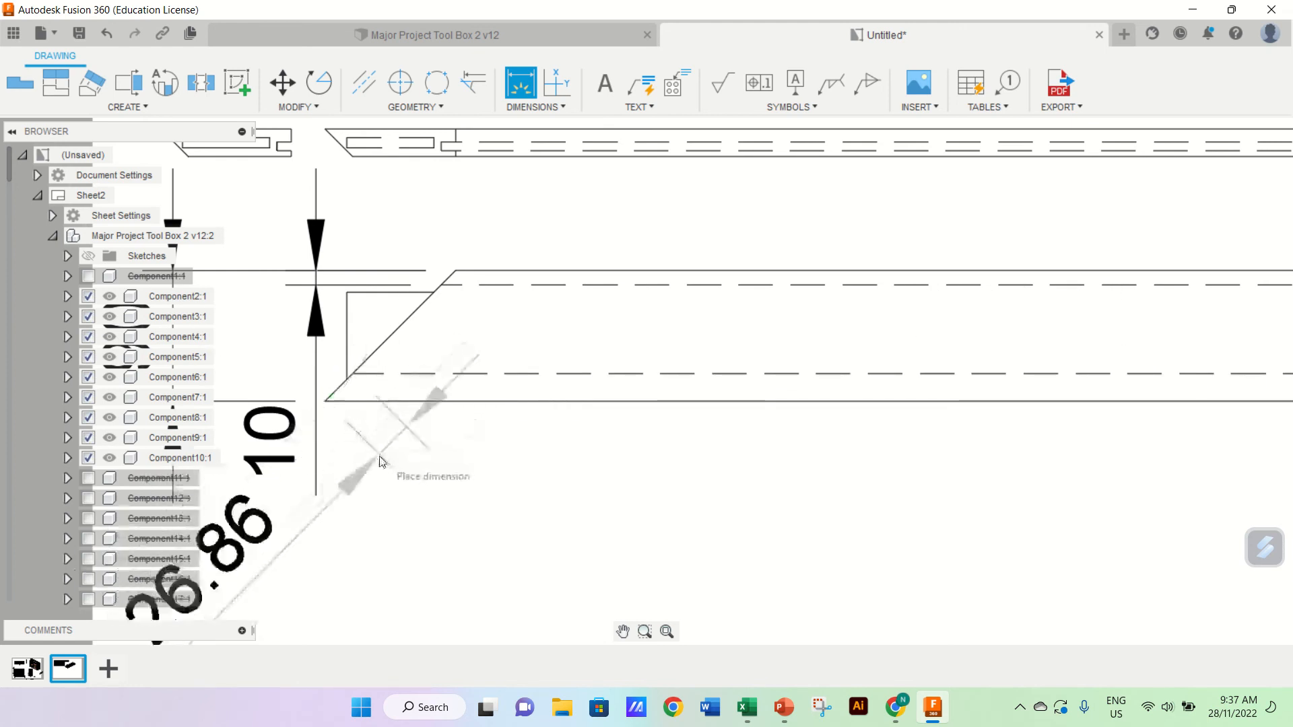
{"action": "left_click", "coordinate": [221, 377]}
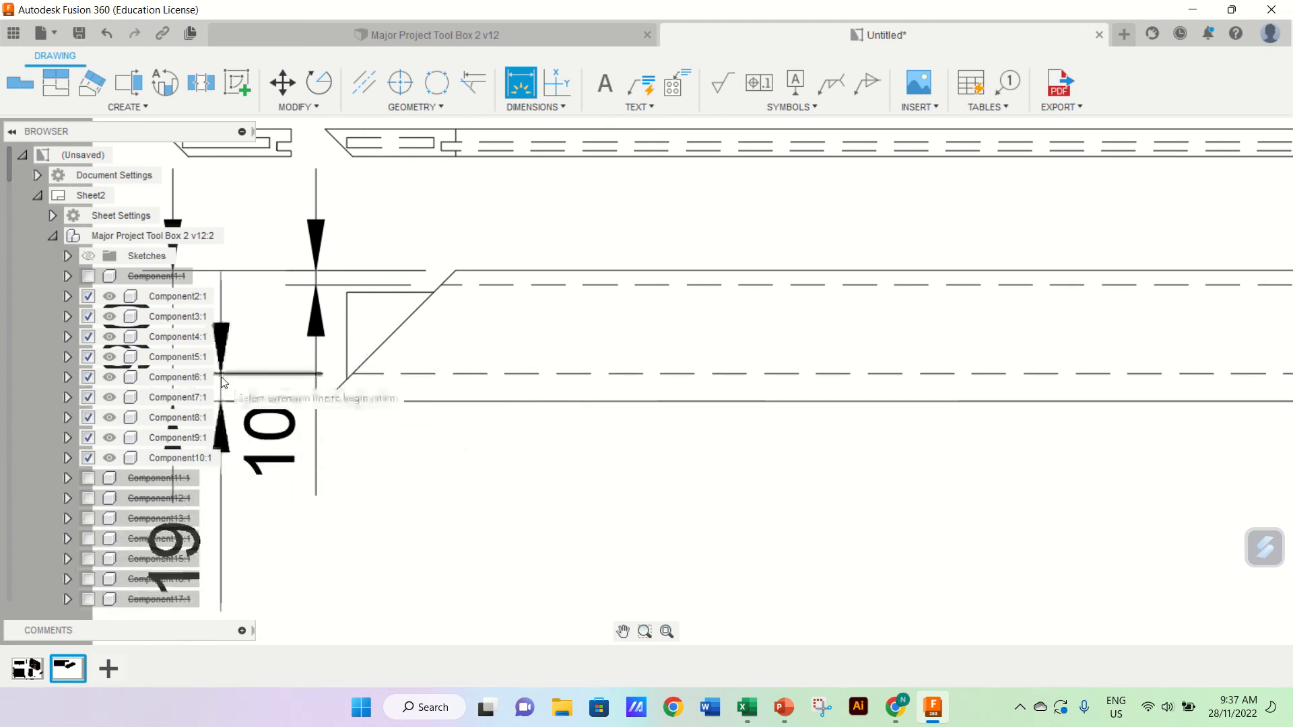
{"action": "scroll", "coordinate": [337, 418], "scroll_direction": "down", "scroll_amount": 10}
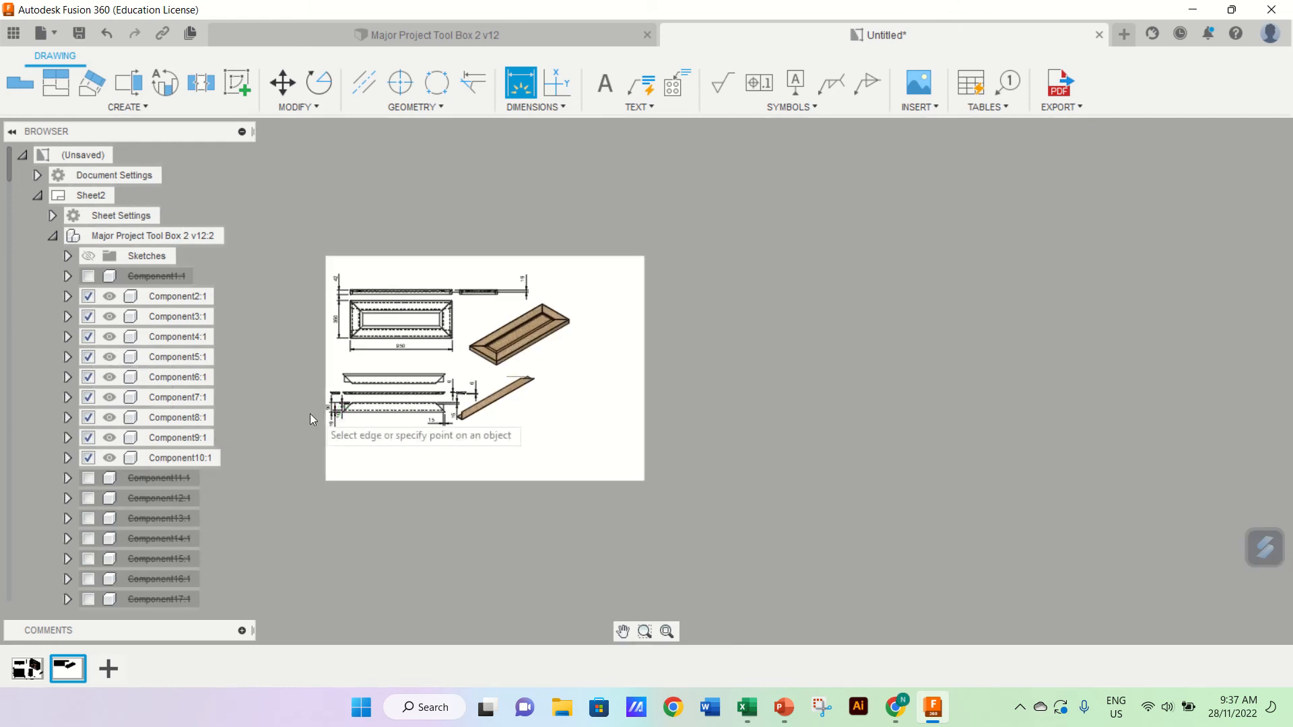
{"action": "scroll", "coordinate": [302, 409], "scroll_direction": "up", "scroll_amount": 10}
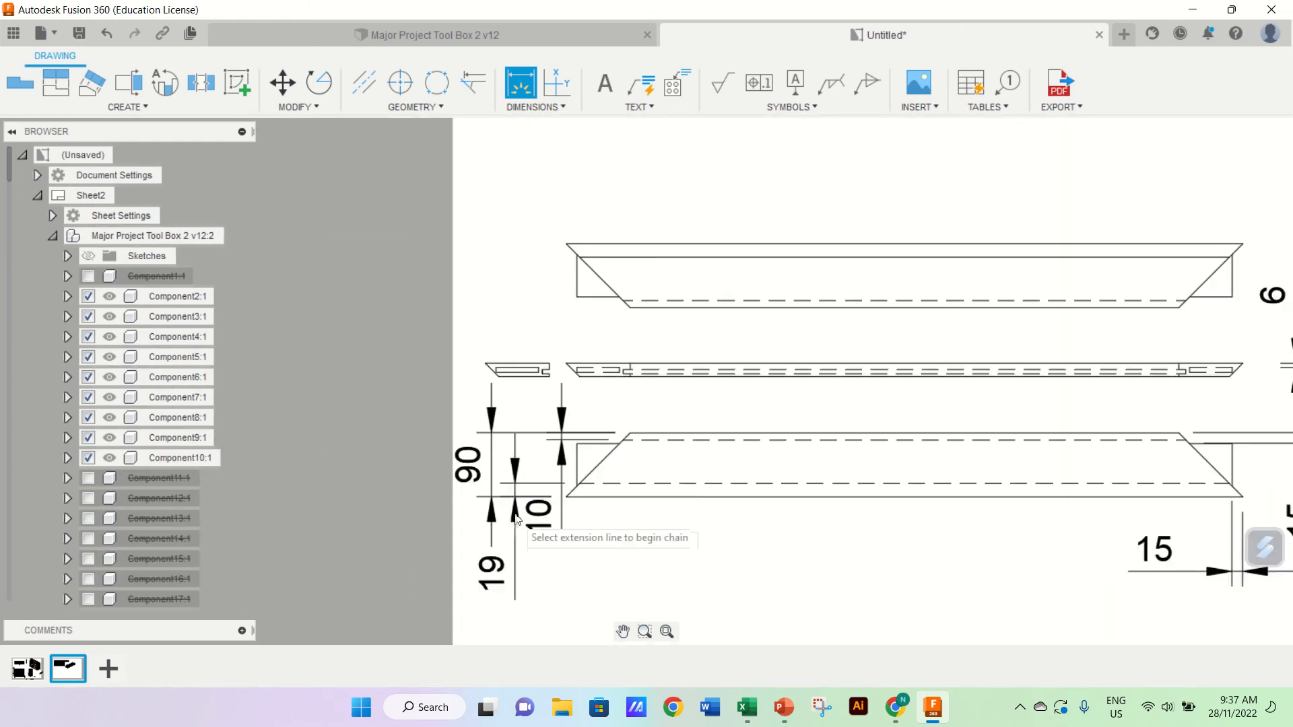
Step: Delete the vertical dimension between the lower hidden line and the frame piece's bottom edge in the lowest view
{"action": "key", "text": "Escape"}
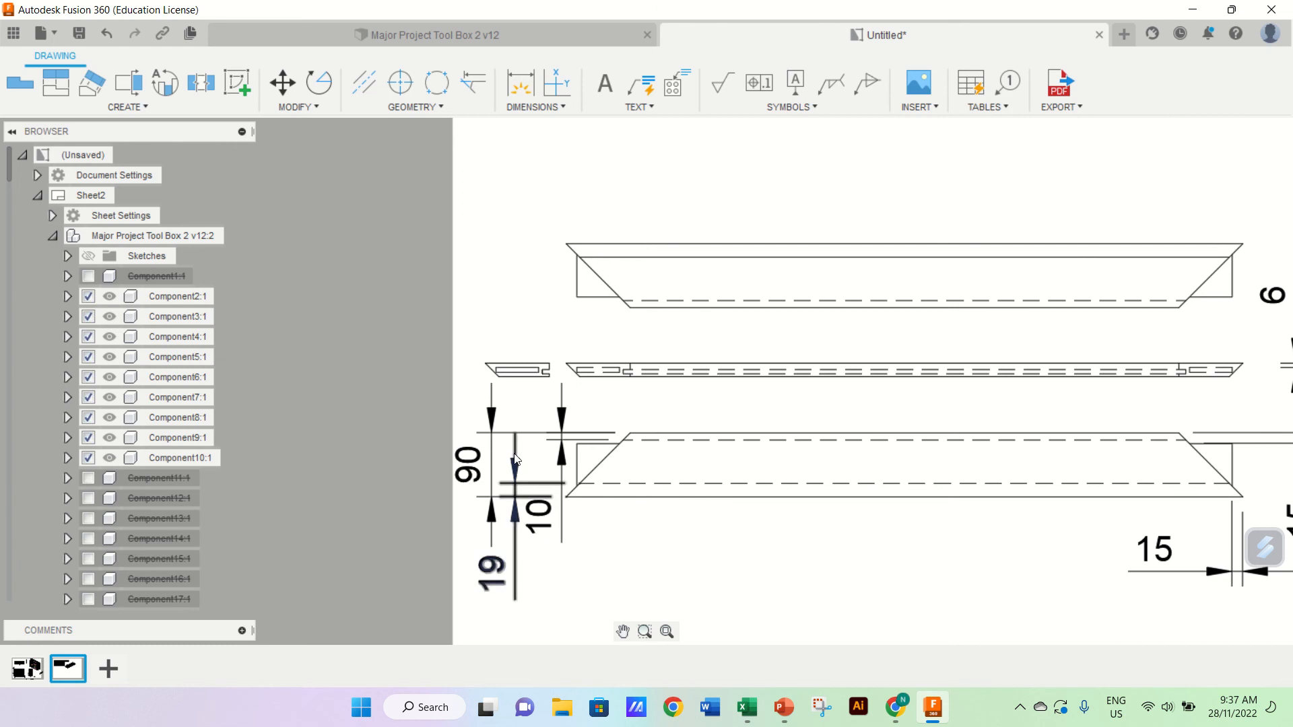
{"action": "left_click", "coordinate": [515, 459]}
{"action": "key", "text": "Delete"}
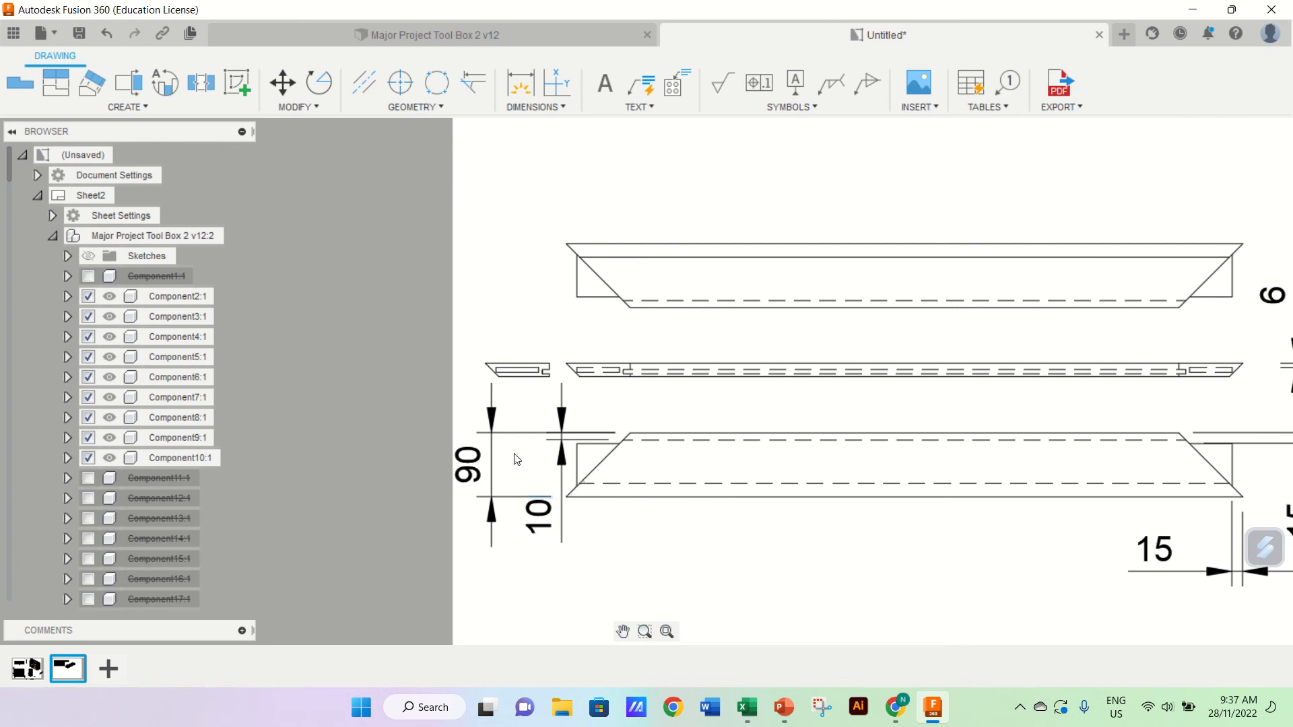
Step: Examine the lid and frame piece views on the sheet for features that still lack dimensions
{"action": "scroll", "coordinate": [812, 521], "scroll_direction": "down", "scroll_amount": 4}
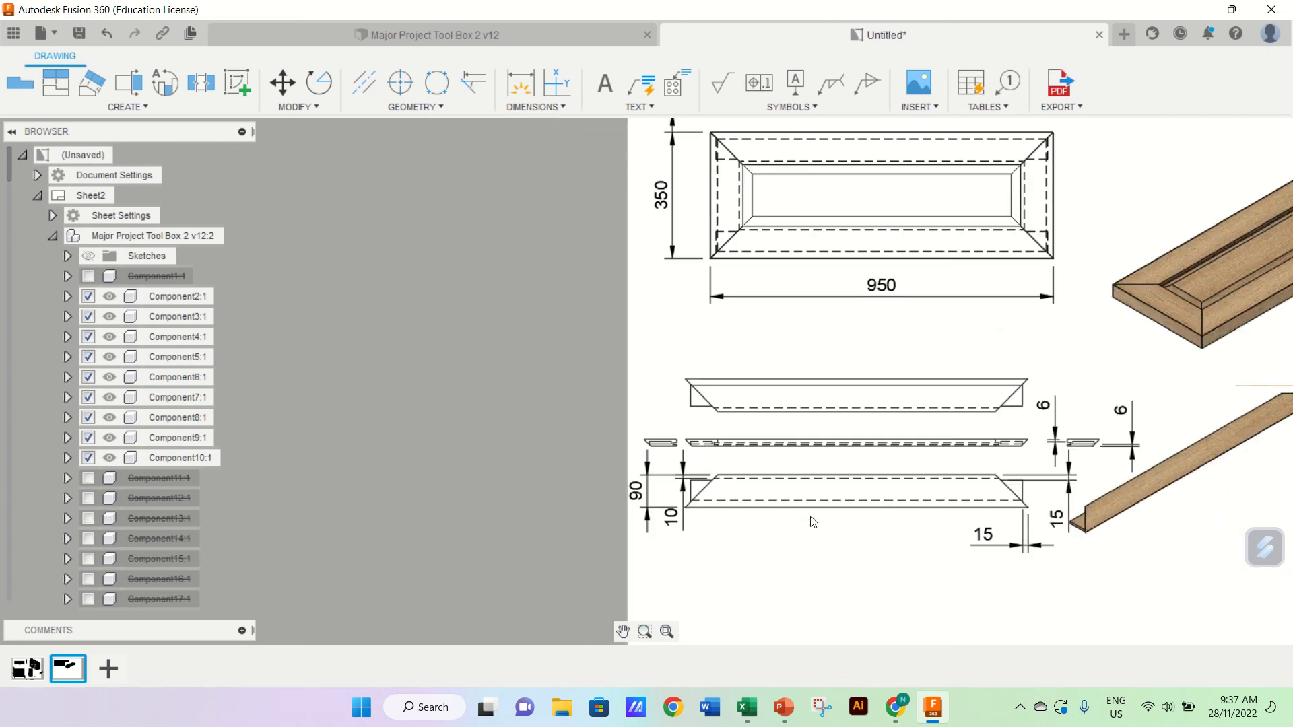
{"action": "scroll", "coordinate": [813, 521], "scroll_direction": "up", "scroll_amount": 2}
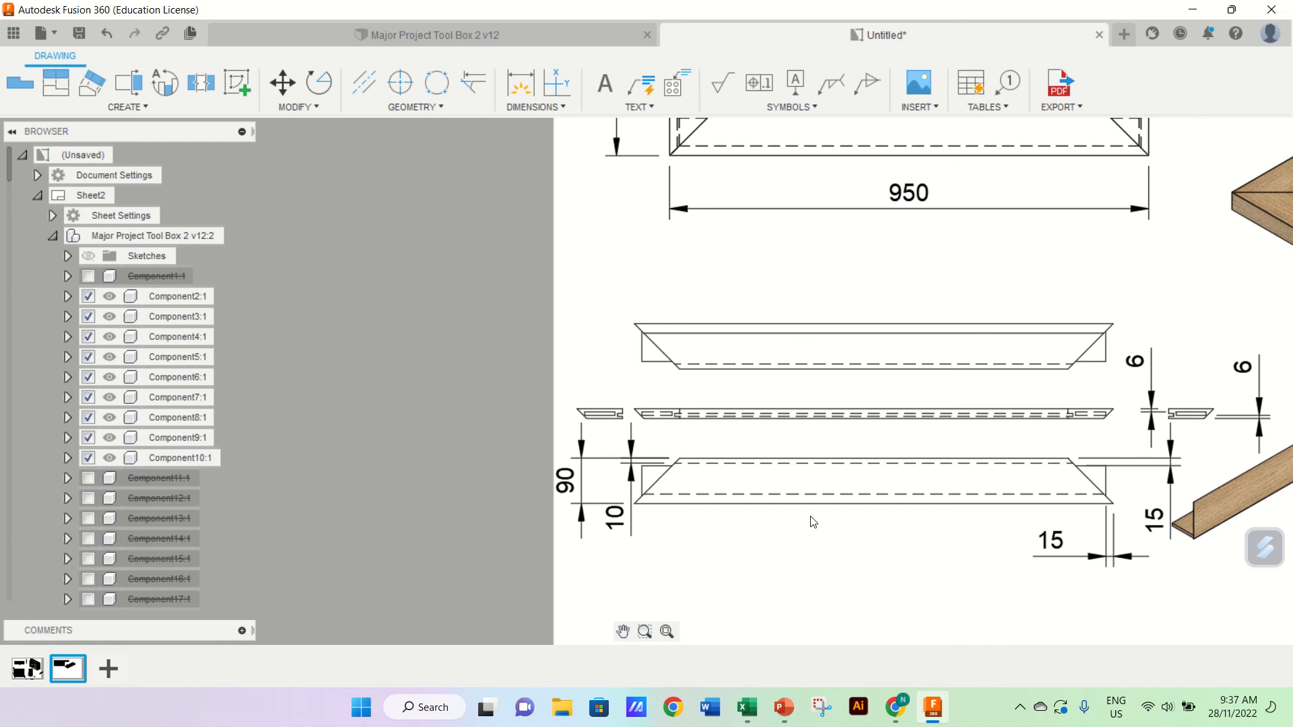
{"action": "scroll", "coordinate": [813, 521], "scroll_direction": "down", "scroll_amount": 3}
{"action": "scroll", "coordinate": [1037, 535], "scroll_direction": "down", "scroll_amount": 1}
{"action": "scroll", "coordinate": [1173, 546], "scroll_direction": "up", "scroll_amount": 3}
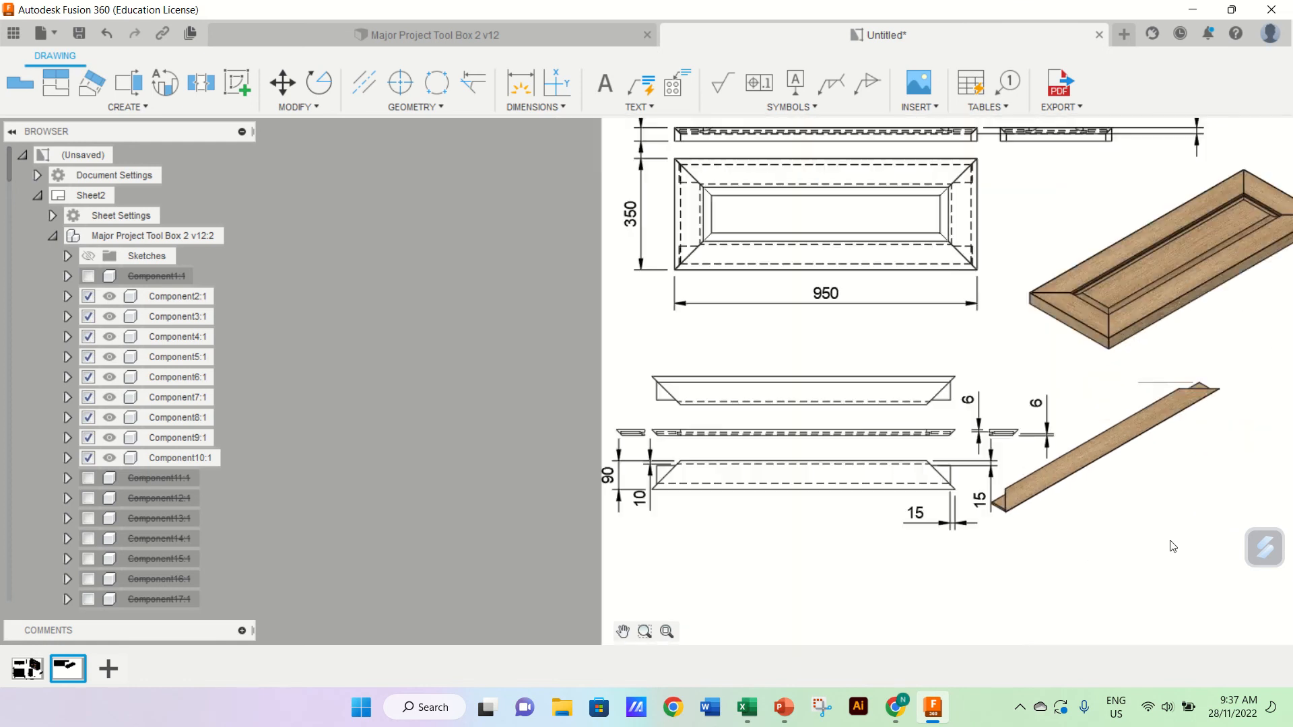
{"action": "scroll", "coordinate": [1172, 546], "scroll_direction": "up", "scroll_amount": 5}
{"action": "scroll", "coordinate": [1173, 546], "scroll_direction": "down", "scroll_amount": 2}
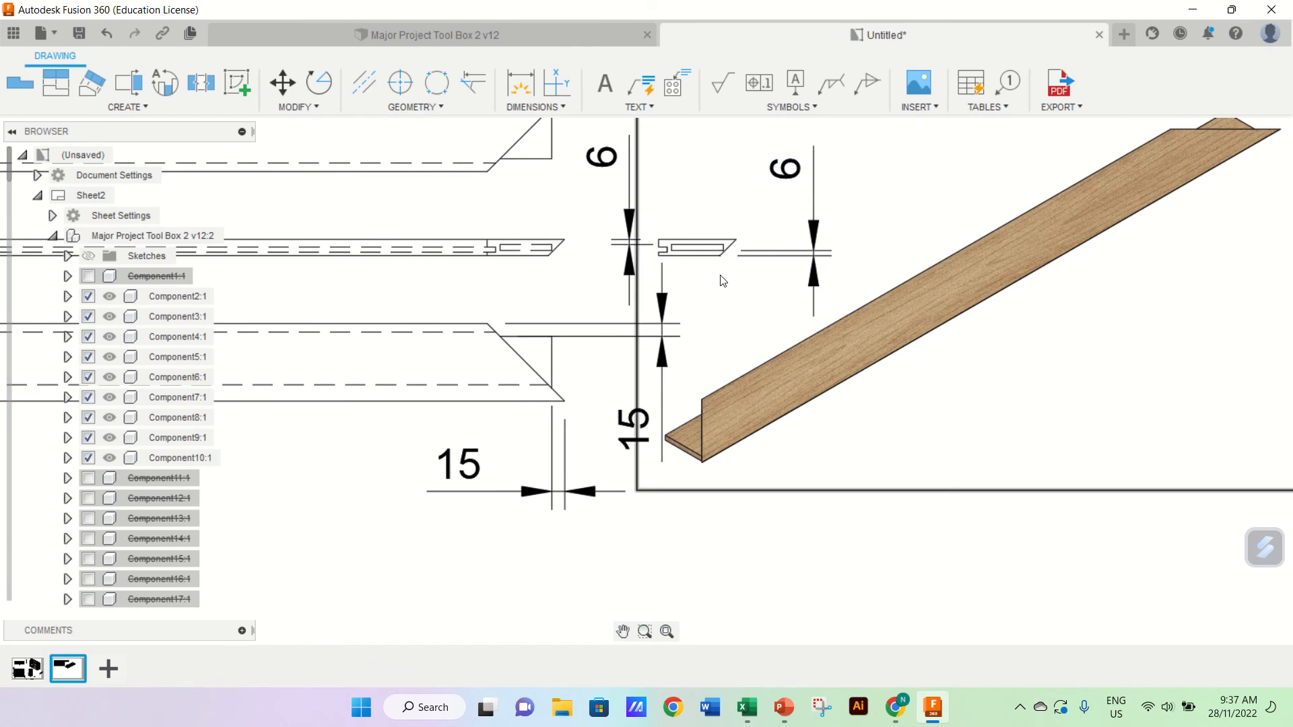
{"action": "scroll", "coordinate": [733, 256], "scroll_direction": "down", "scroll_amount": 5}
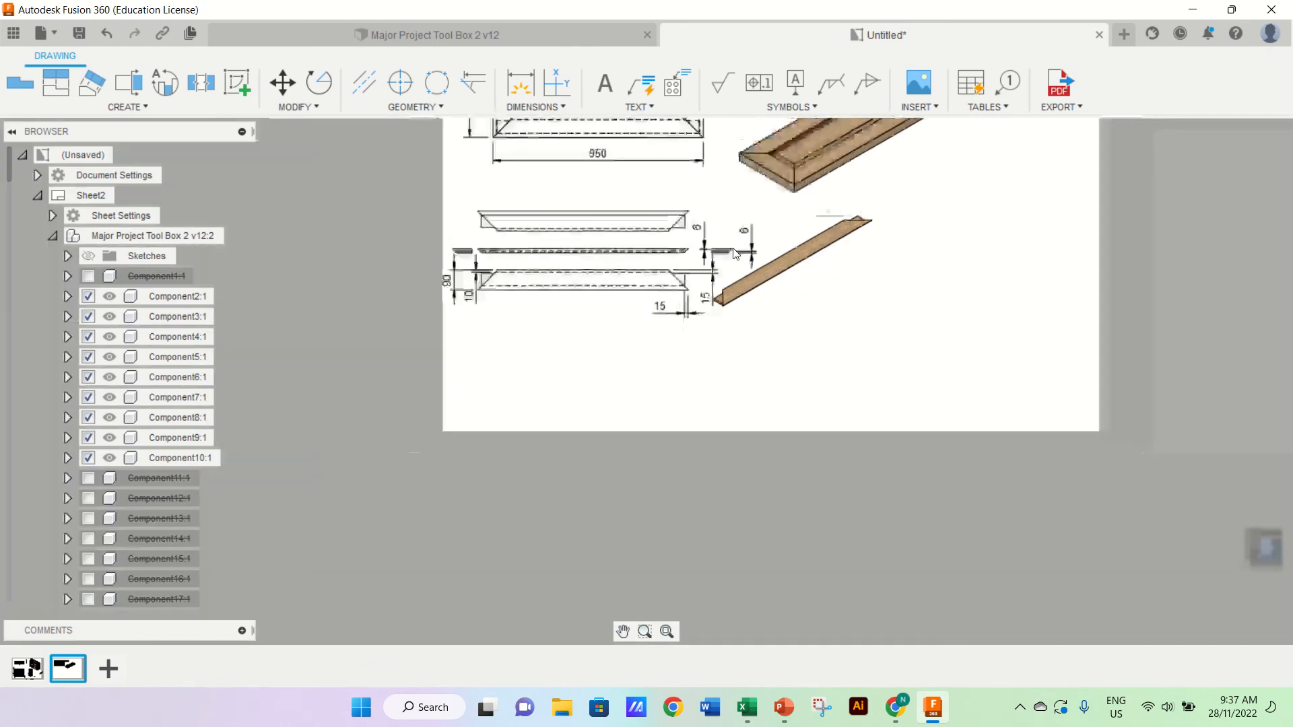
{"action": "scroll", "coordinate": [734, 253], "scroll_direction": "down", "scroll_amount": 3}
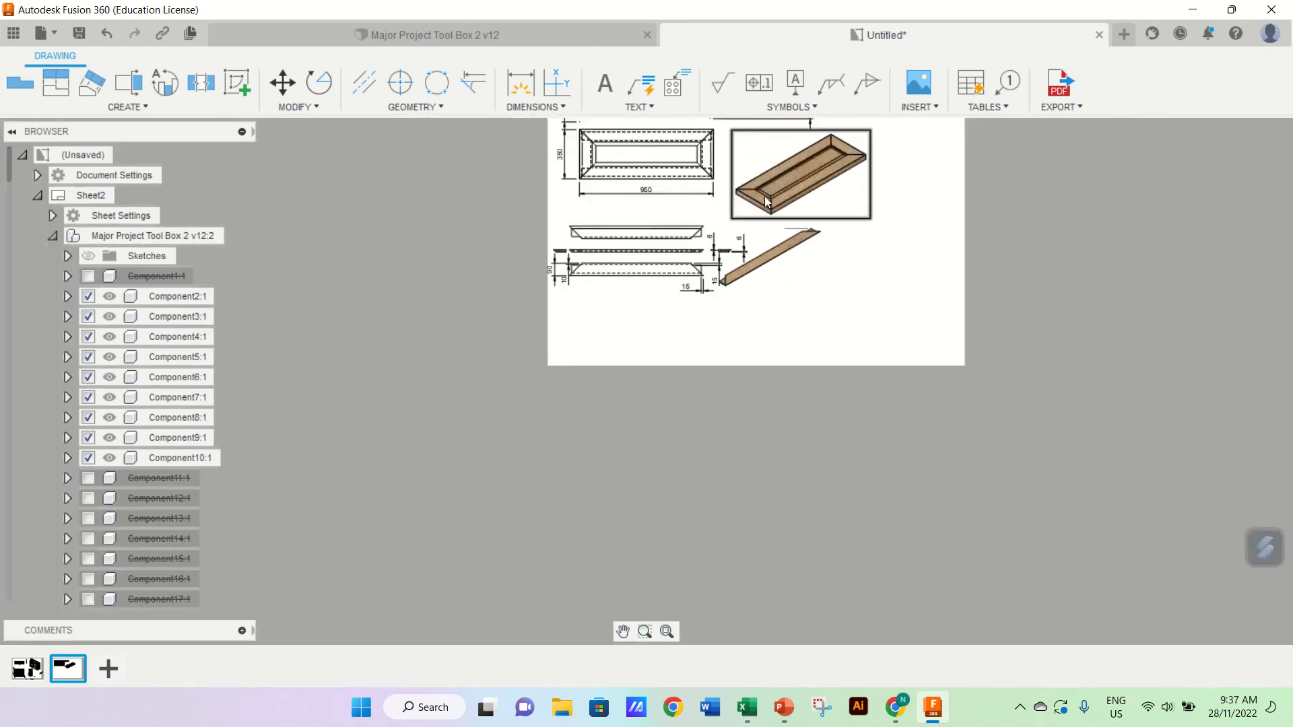
{"action": "scroll", "coordinate": [764, 196], "scroll_direction": "up", "scroll_amount": 6}
{"action": "scroll", "coordinate": [765, 199], "scroll_direction": "down", "scroll_amount": 8}
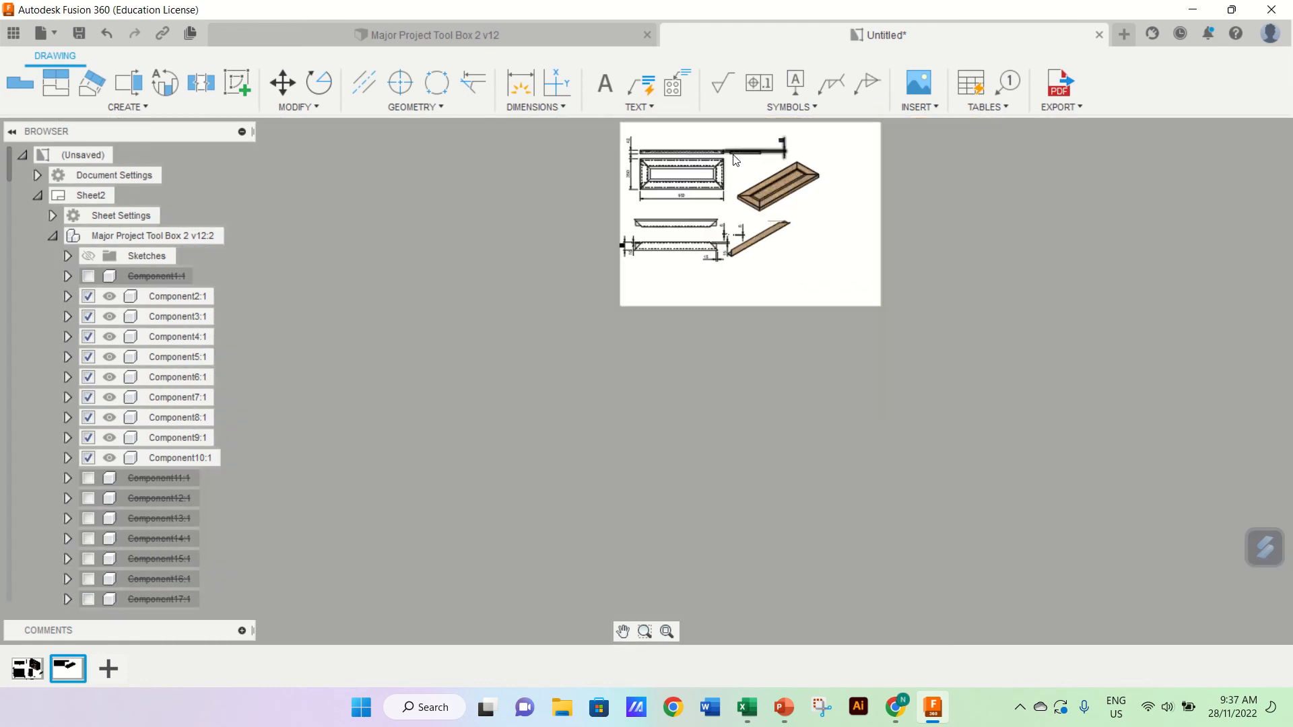
{"action": "scroll", "coordinate": [765, 200], "scroll_direction": "up", "scroll_amount": 5}
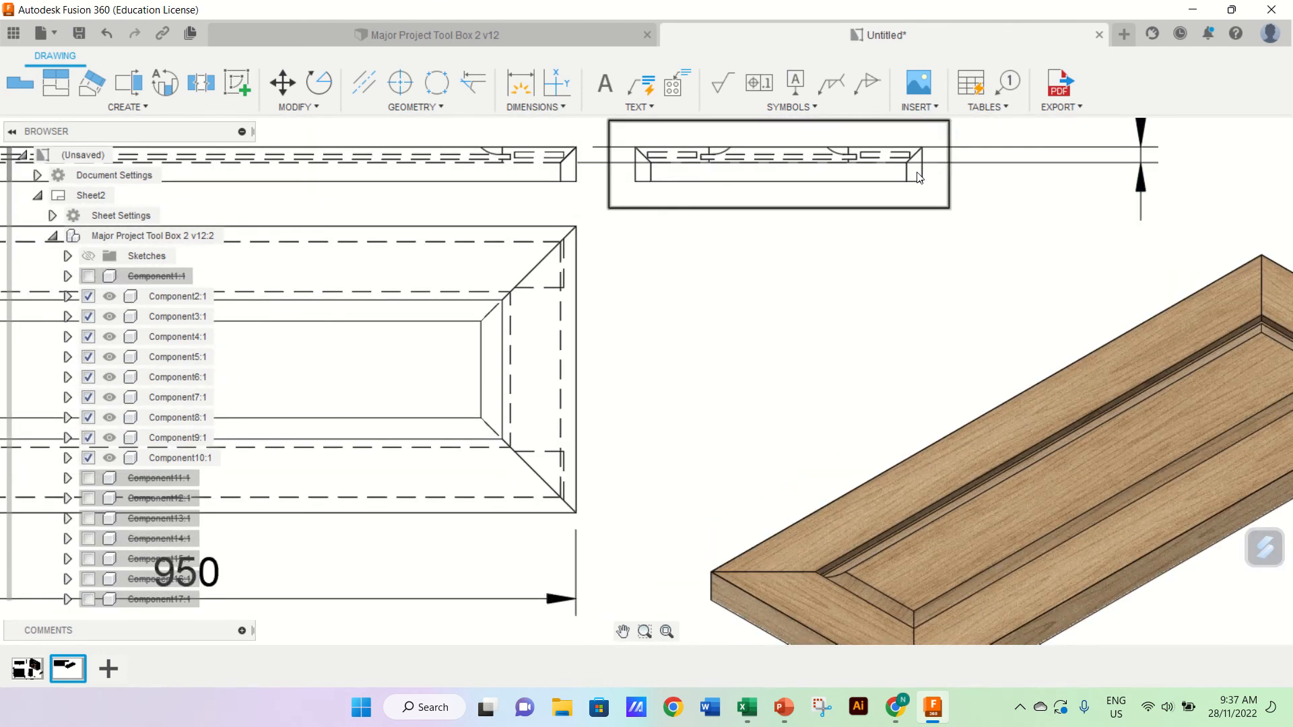
{"action": "scroll", "coordinate": [918, 176], "scroll_direction": "down", "scroll_amount": 5}
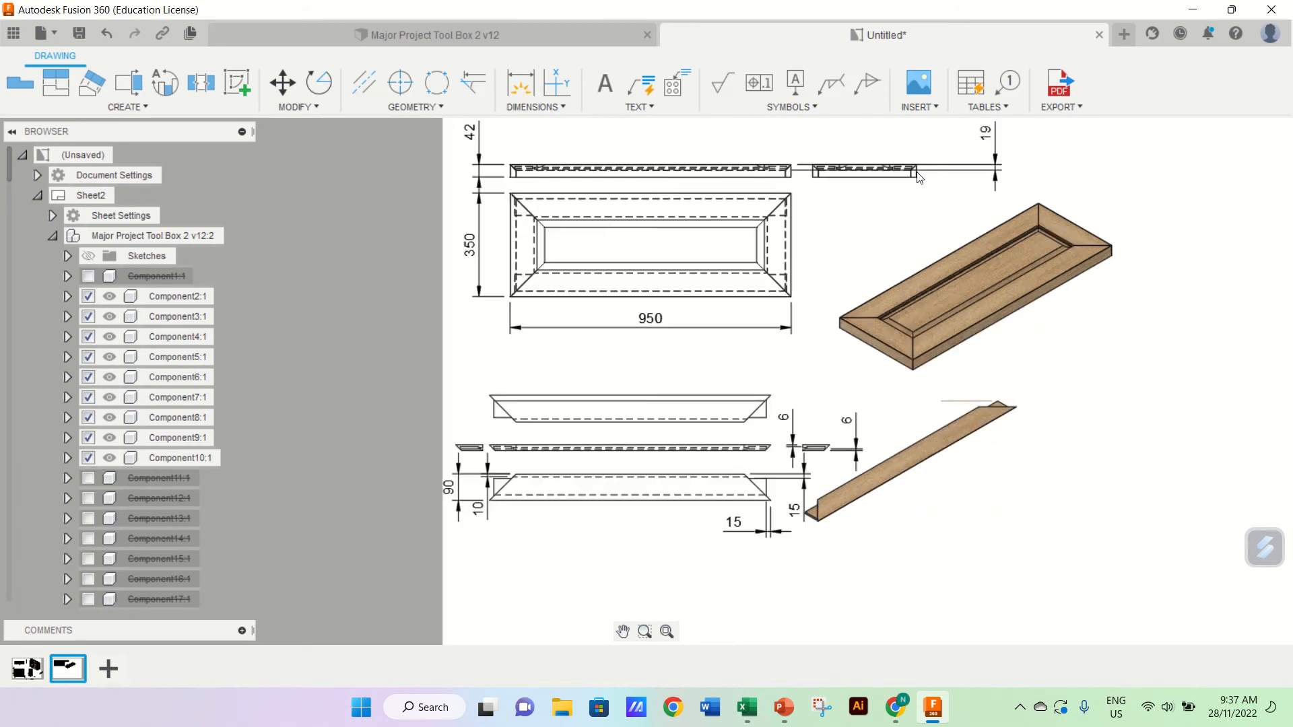
{"action": "scroll", "coordinate": [918, 177], "scroll_direction": "up", "scroll_amount": 1}
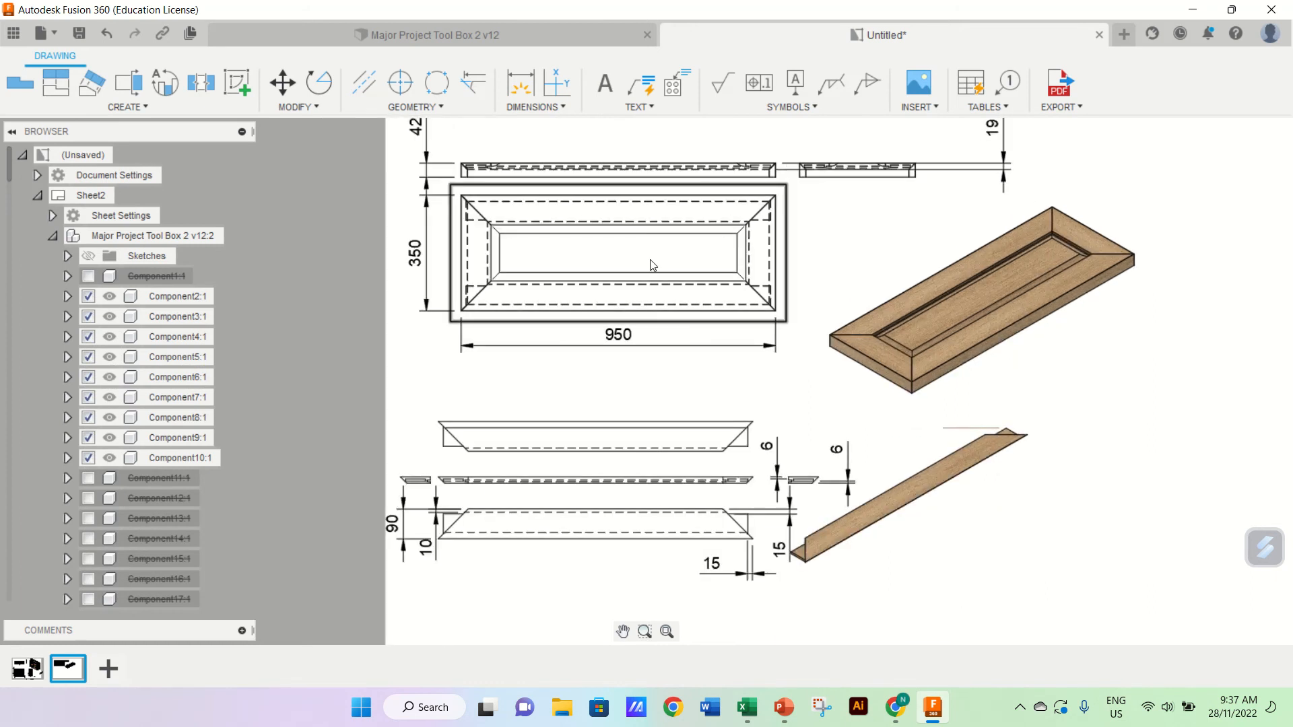
{"action": "scroll", "coordinate": [650, 265], "scroll_direction": "down", "scroll_amount": 2}
{"action": "scroll", "coordinate": [656, 270], "scroll_direction": "up", "scroll_amount": 1}
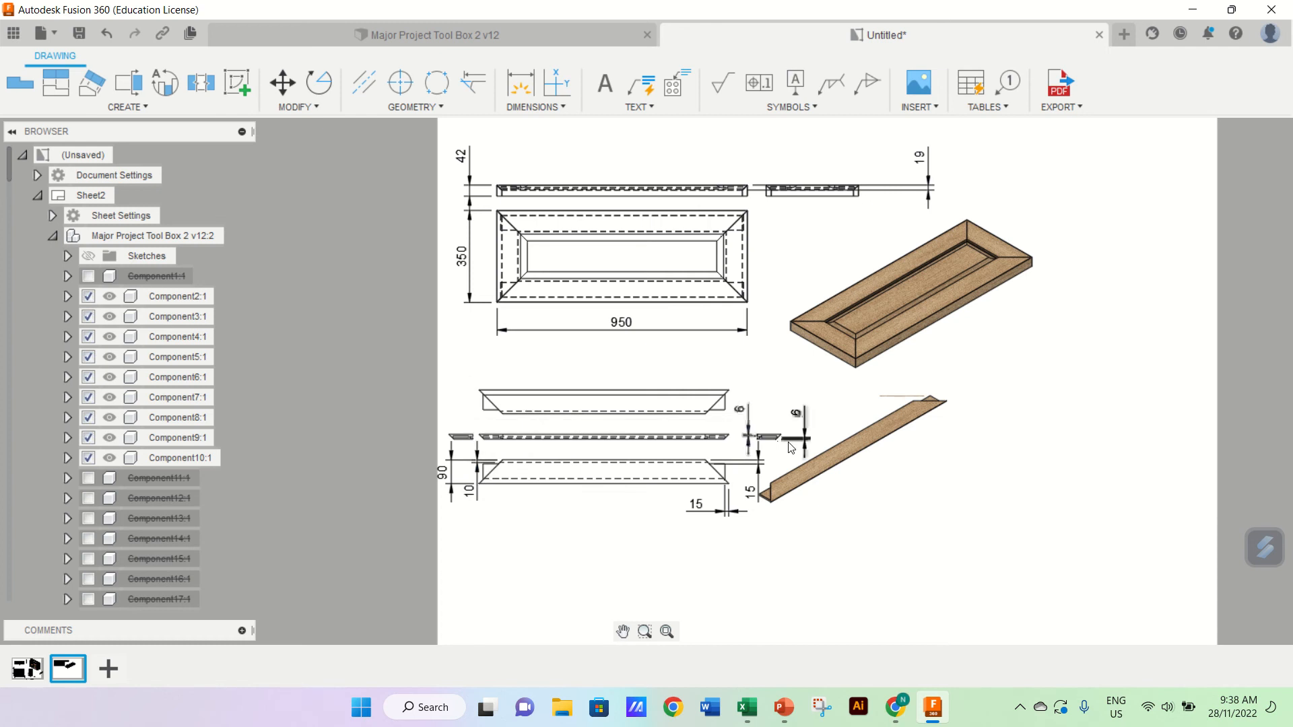
Step: Dimension the thickness of the lip below the groove in the frame piece's right end view, placing it to the right
{"action": "scroll", "coordinate": [796, 431], "scroll_direction": "up", "scroll_amount": 8}
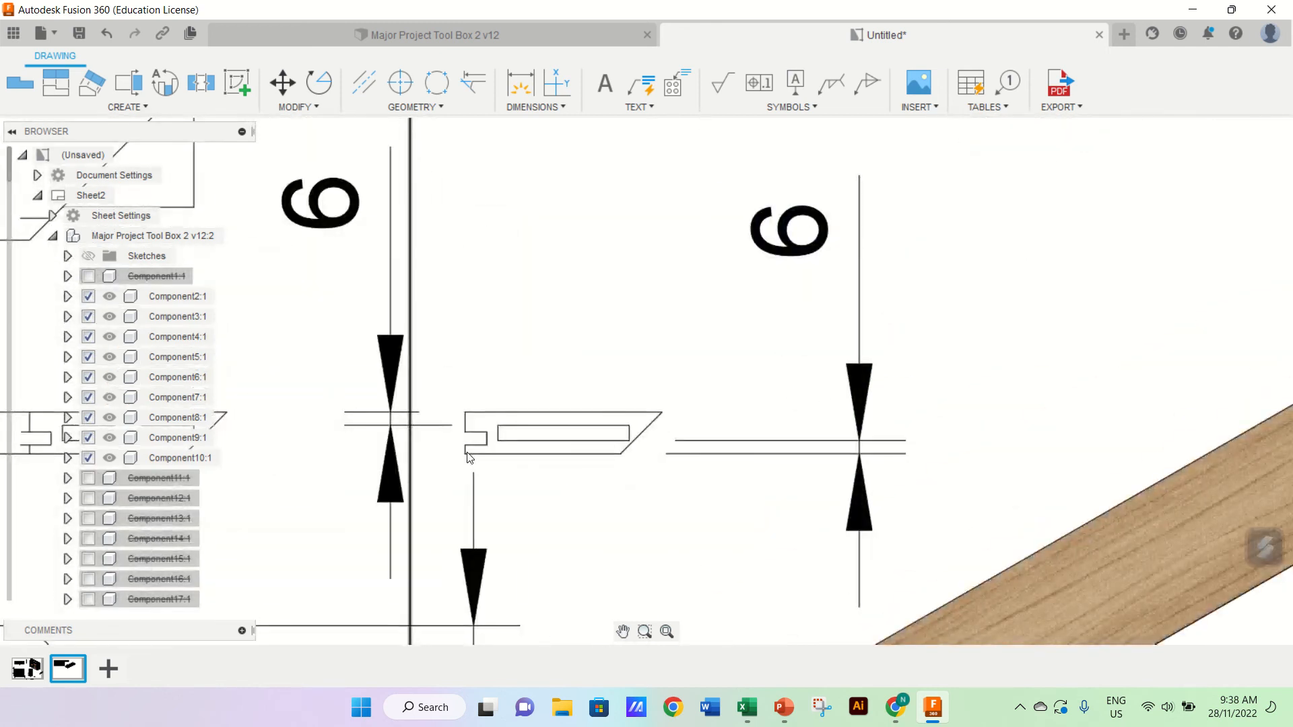
{"action": "left_click", "coordinate": [521, 82]}
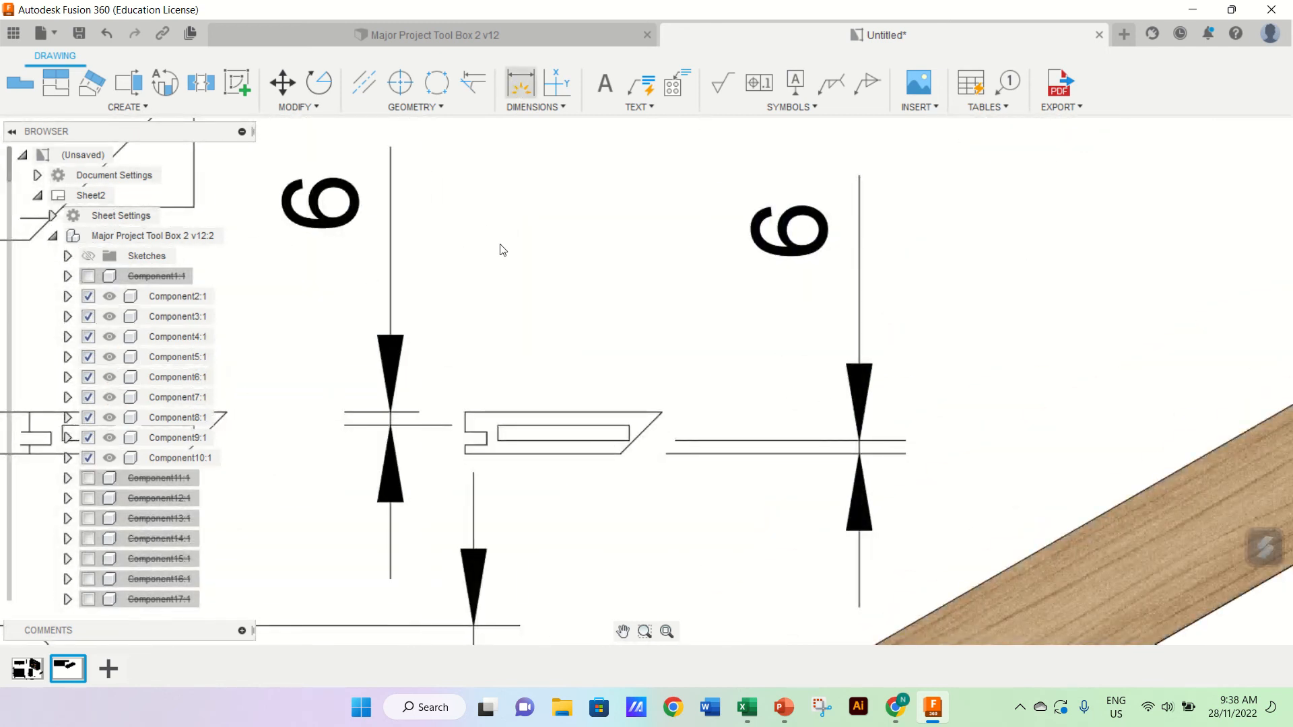
{"action": "left_click", "coordinate": [466, 455]}
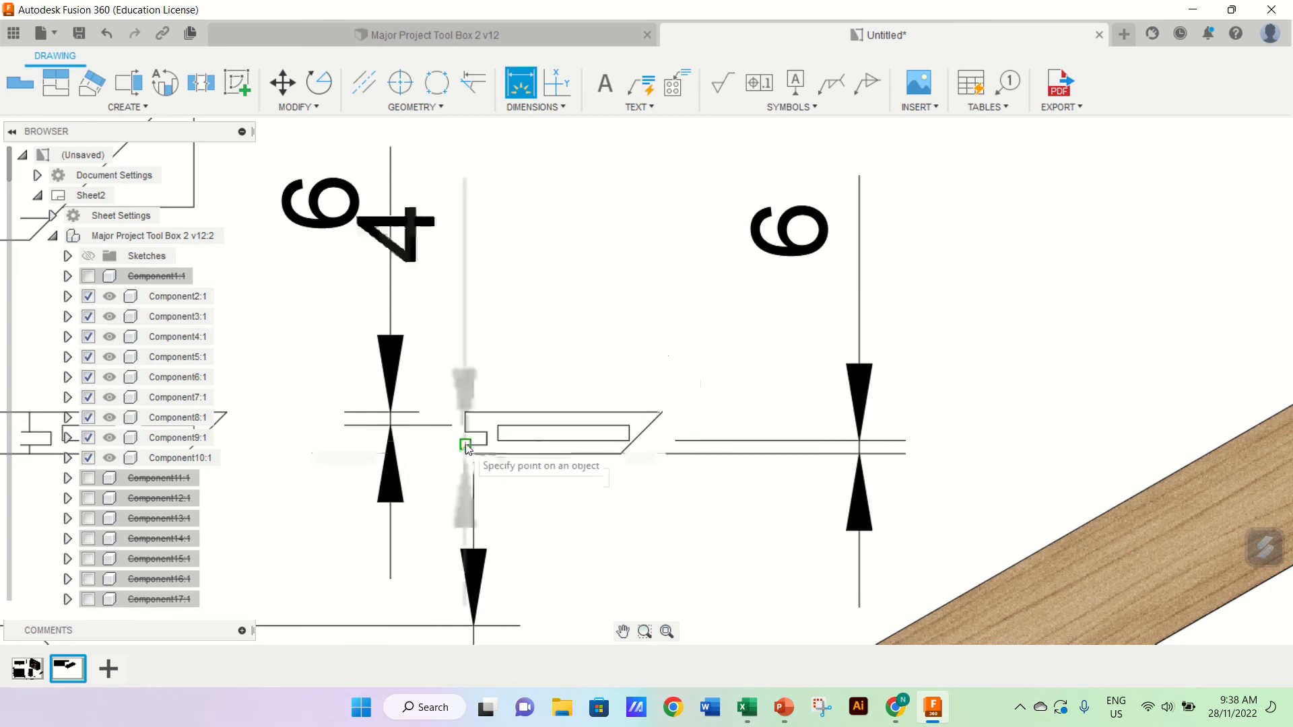
{"action": "left_click", "coordinate": [465, 445]}
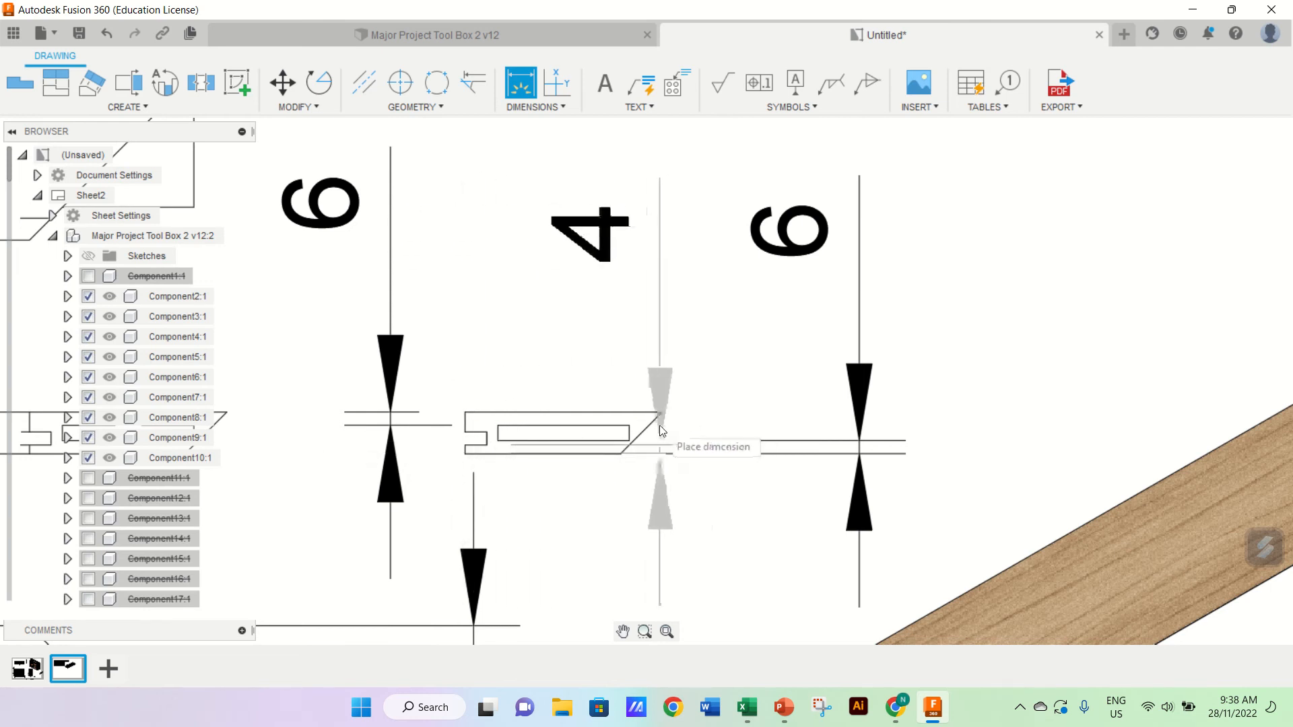
{"action": "left_click", "coordinate": [646, 414]}
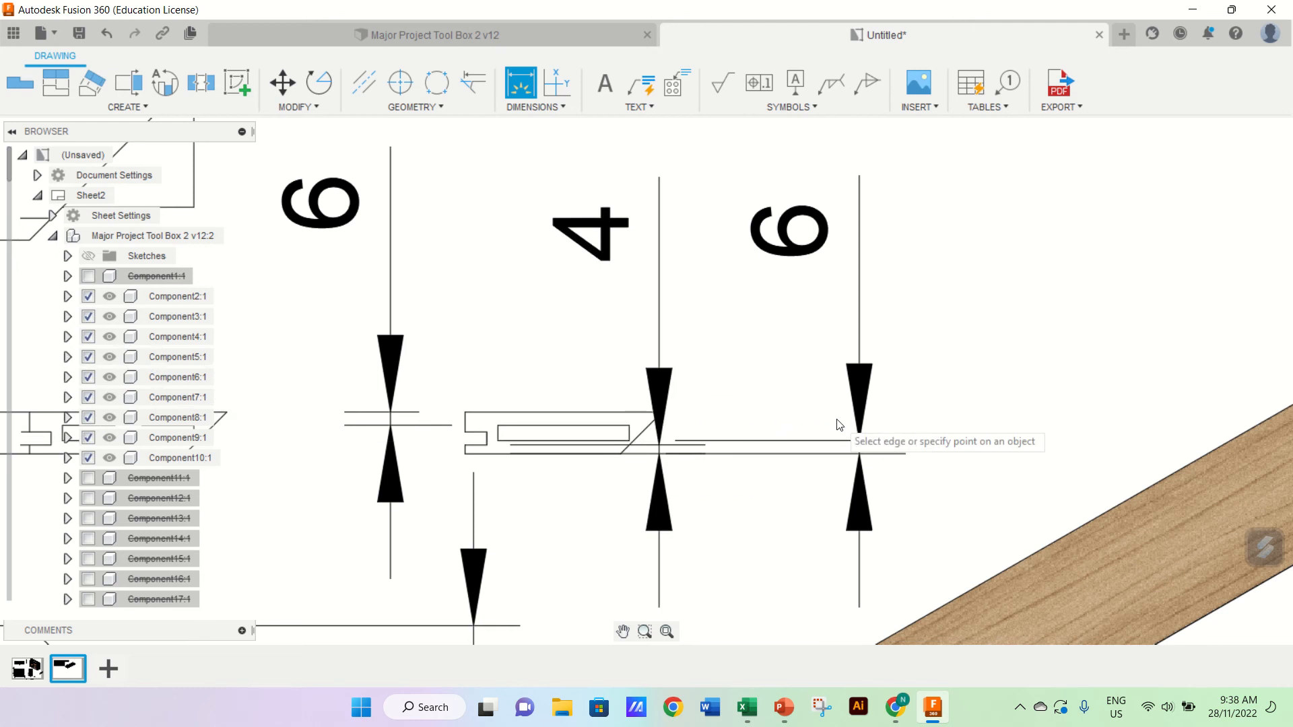
{"action": "key", "text": "Escape"}
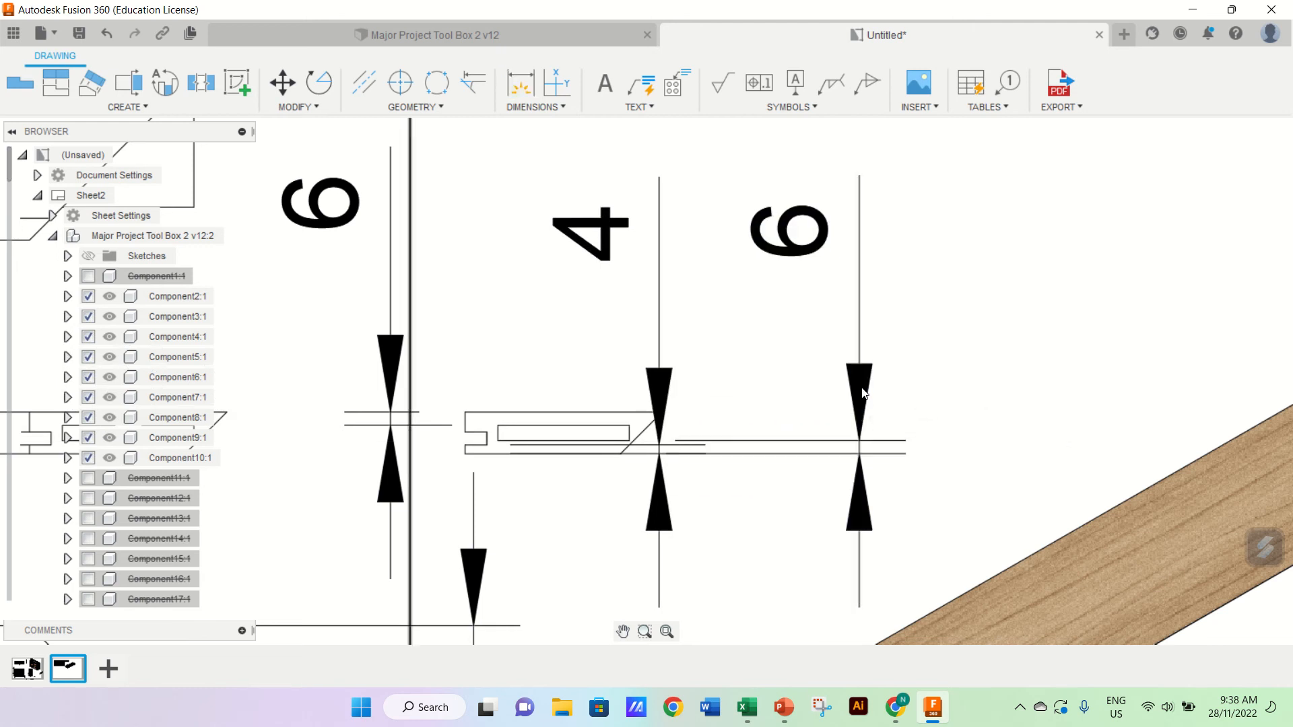
Step: Move the 6 mm tongue dimension and the 4 mm lip dimension further right, clear of the frame piece's right end view
{"action": "left_click", "coordinate": [865, 410]}
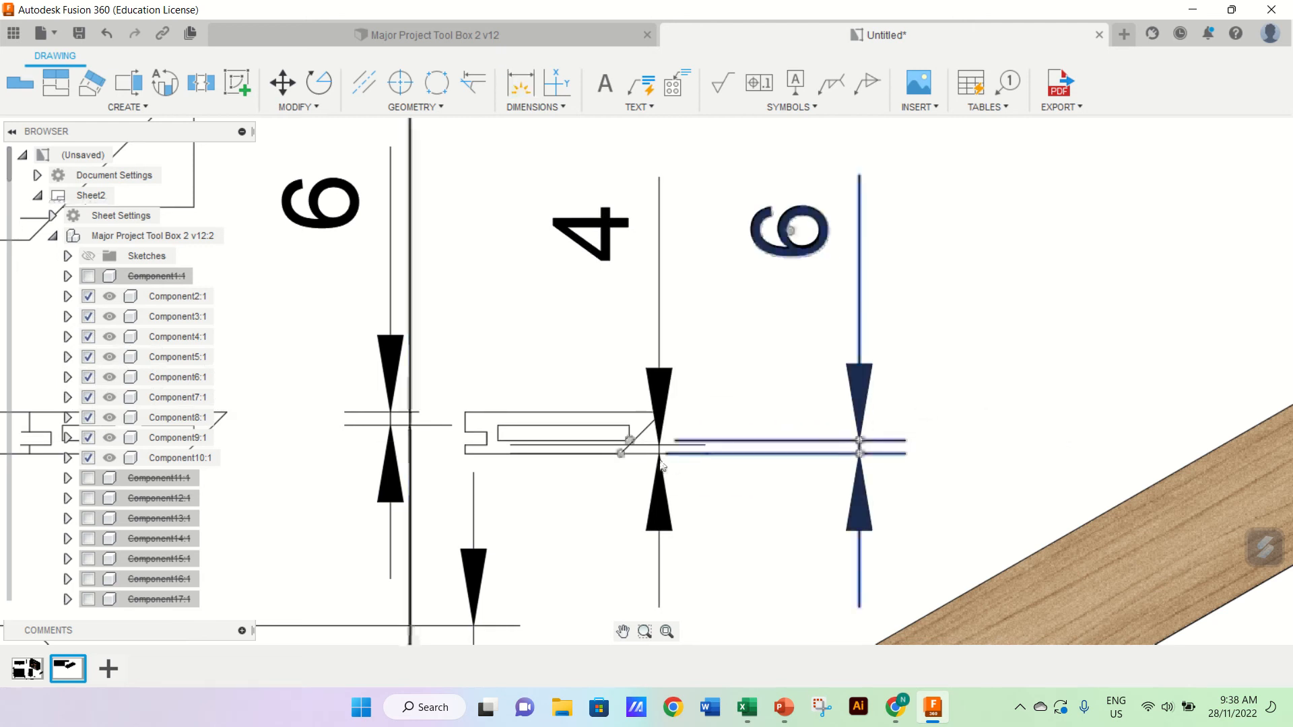
{"action": "left_click_drag", "start_coordinate": [860, 442], "coordinate": [945, 444]}
{"action": "key", "text": "Escape"}
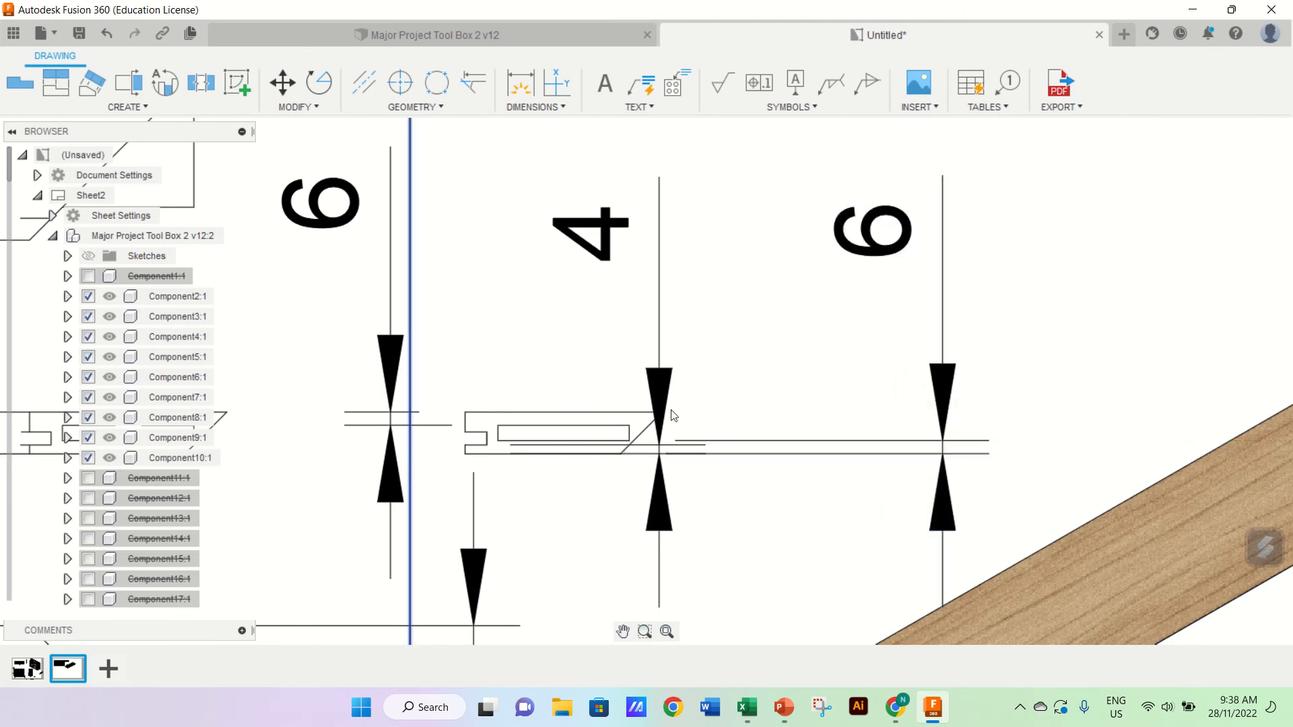
{"action": "left_click", "coordinate": [659, 448]}
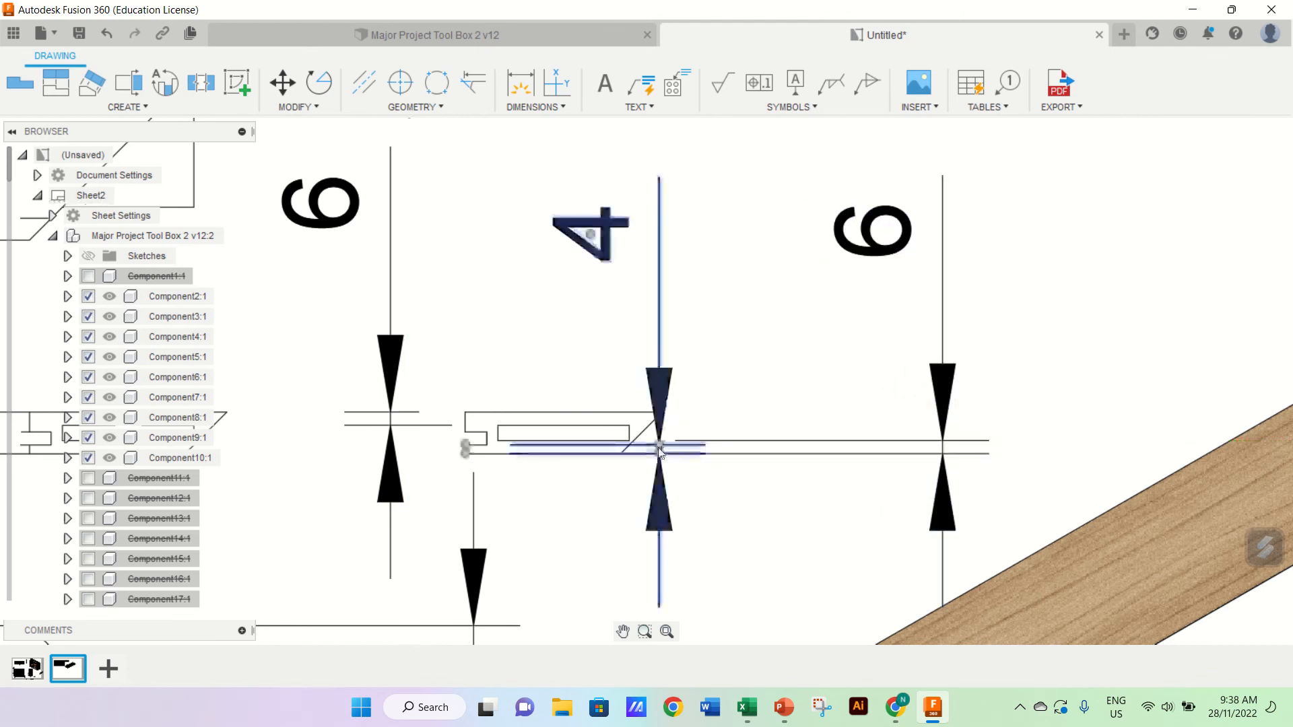
{"action": "left_click_drag", "start_coordinate": [659, 449], "coordinate": [719, 449]}
{"action": "key", "text": "Escape"}
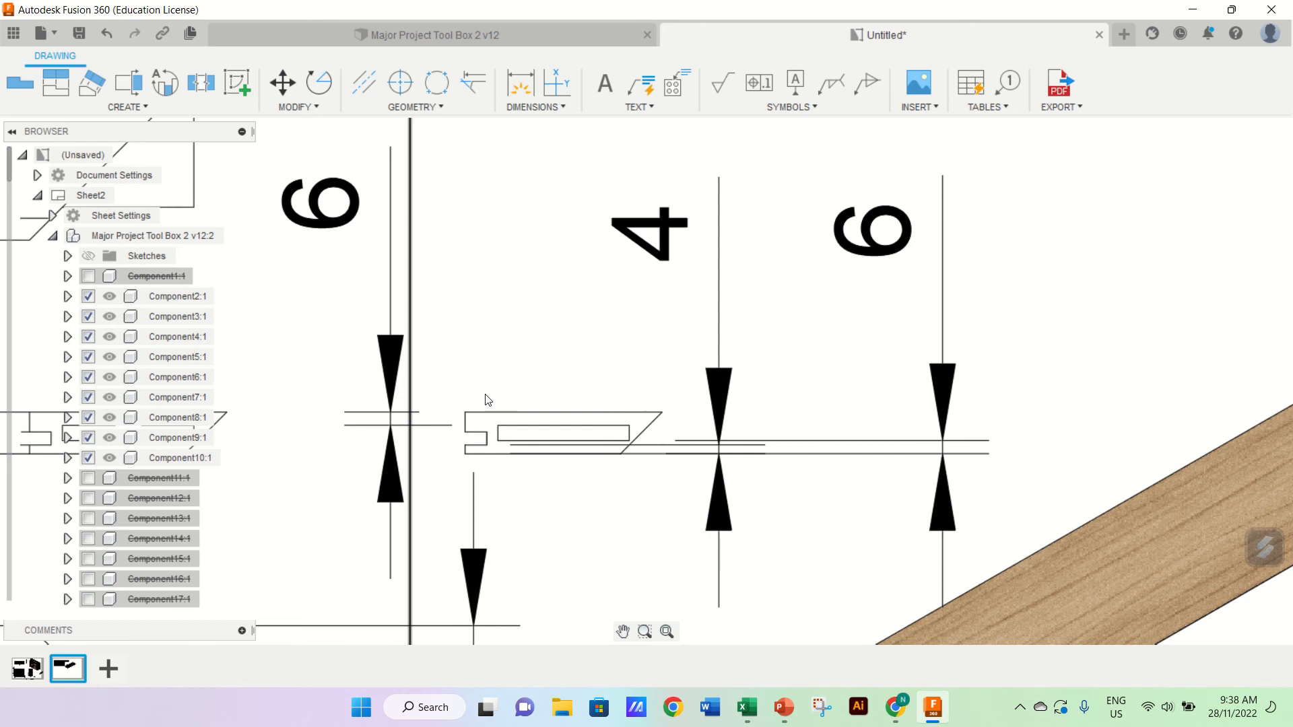
{"action": "scroll", "coordinate": [501, 457], "scroll_direction": "up", "scroll_amount": 3}
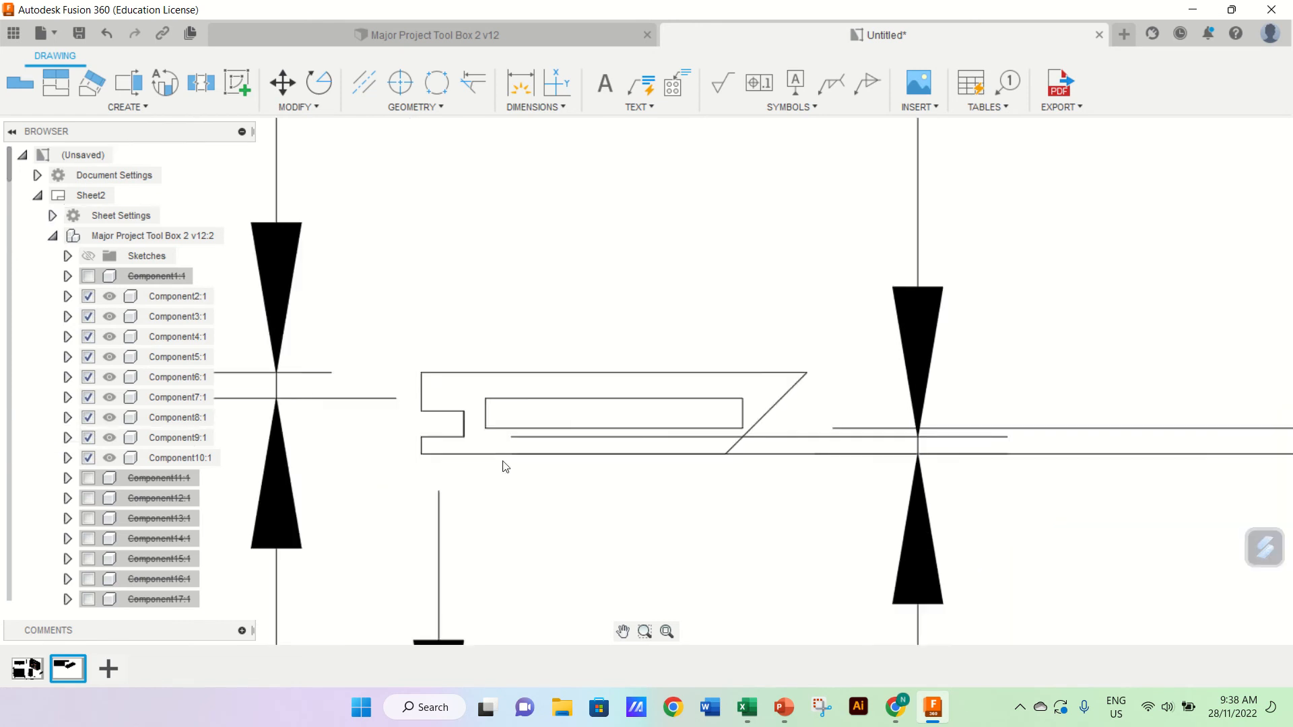
{"action": "scroll", "coordinate": [505, 465], "scroll_direction": "down", "scroll_amount": 8}
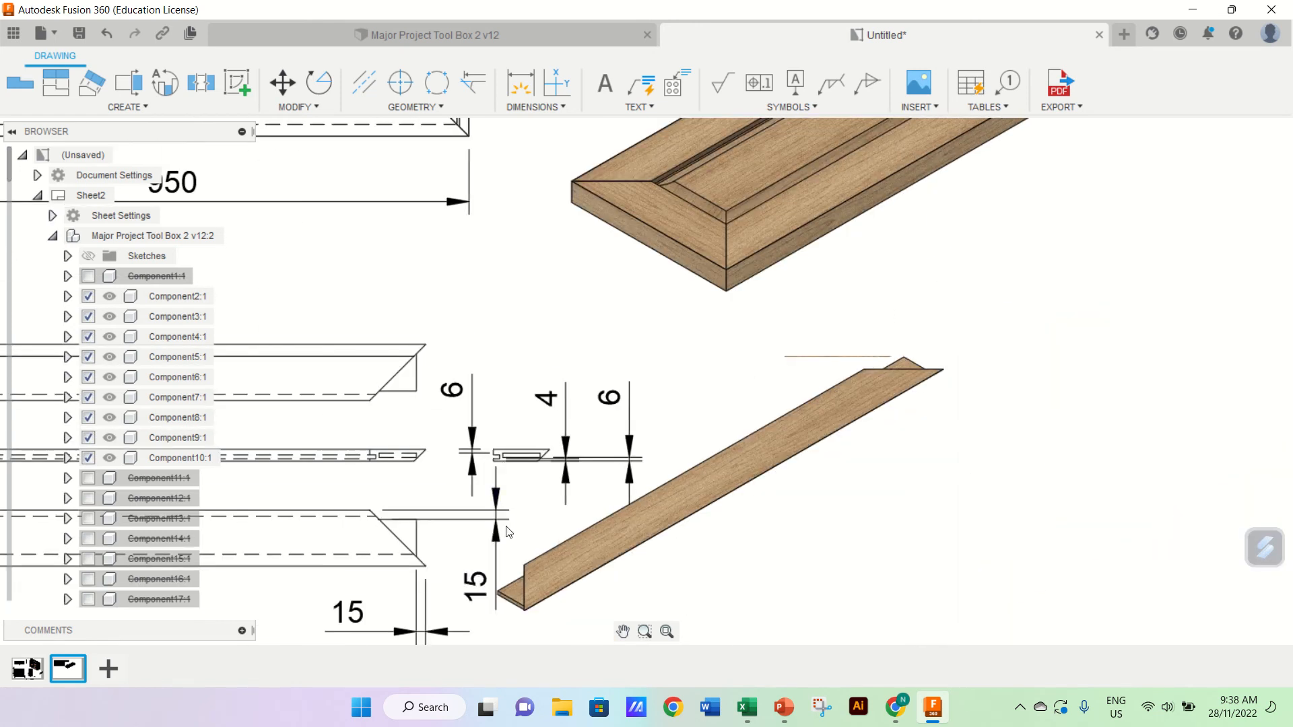
Step: Switch to the Major Project Tool Box 2 design and start a new drawing from only the short end piece of the lid frame (Component5)
{"action": "scroll", "coordinate": [417, 531], "scroll_direction": "down", "scroll_amount": 5}
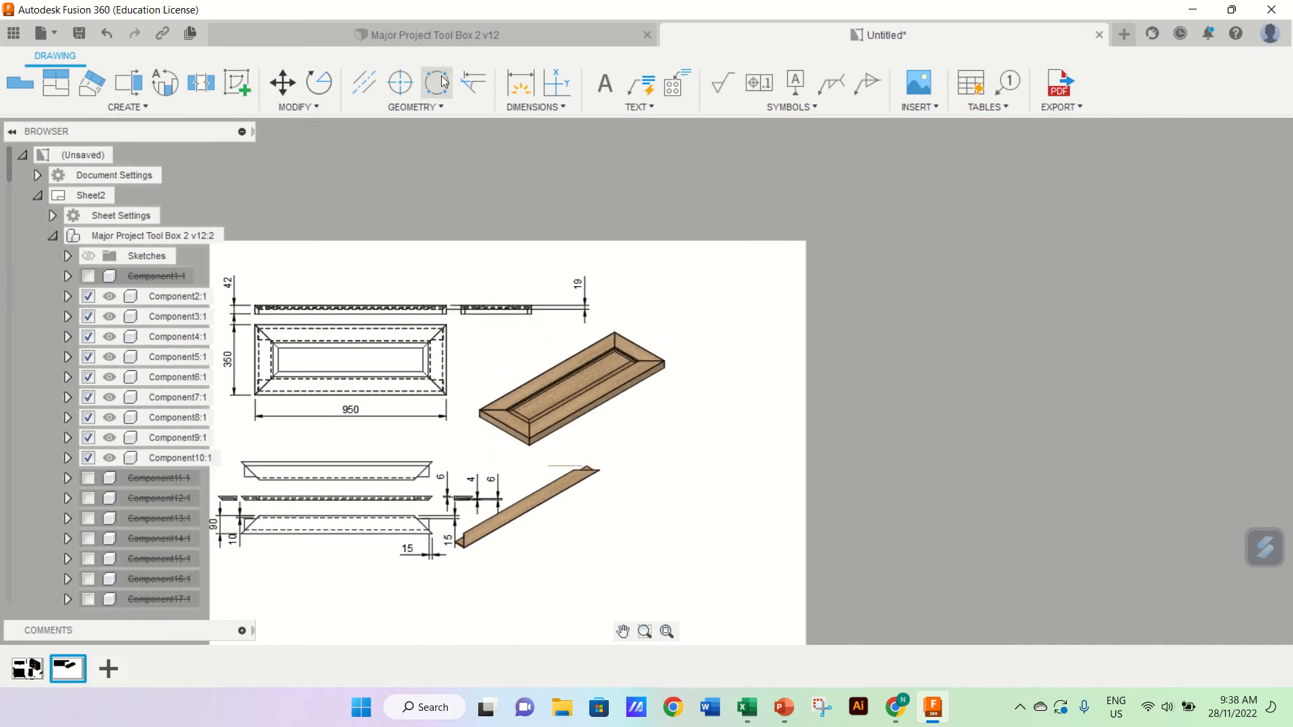
{"action": "left_click", "coordinate": [455, 33]}
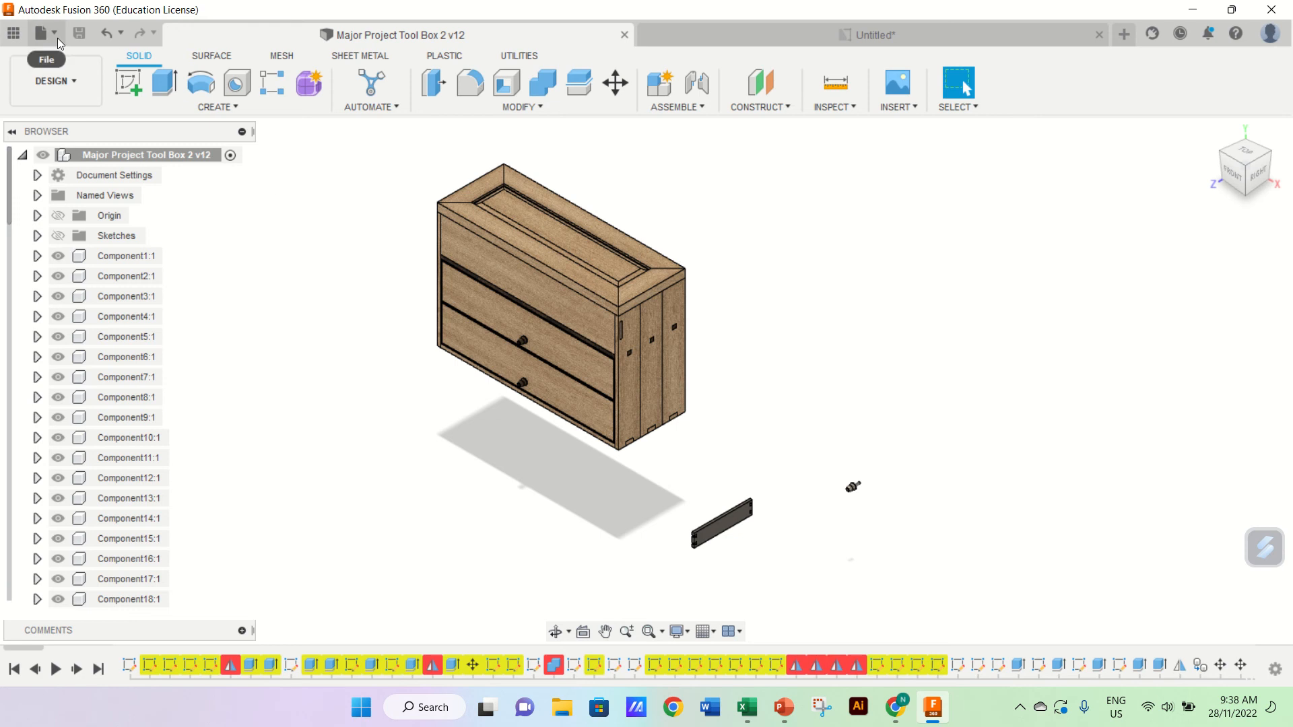
{"action": "left_click", "coordinate": [57, 35]}
{"action": "mouse_move", "coordinate": [98, 114]}
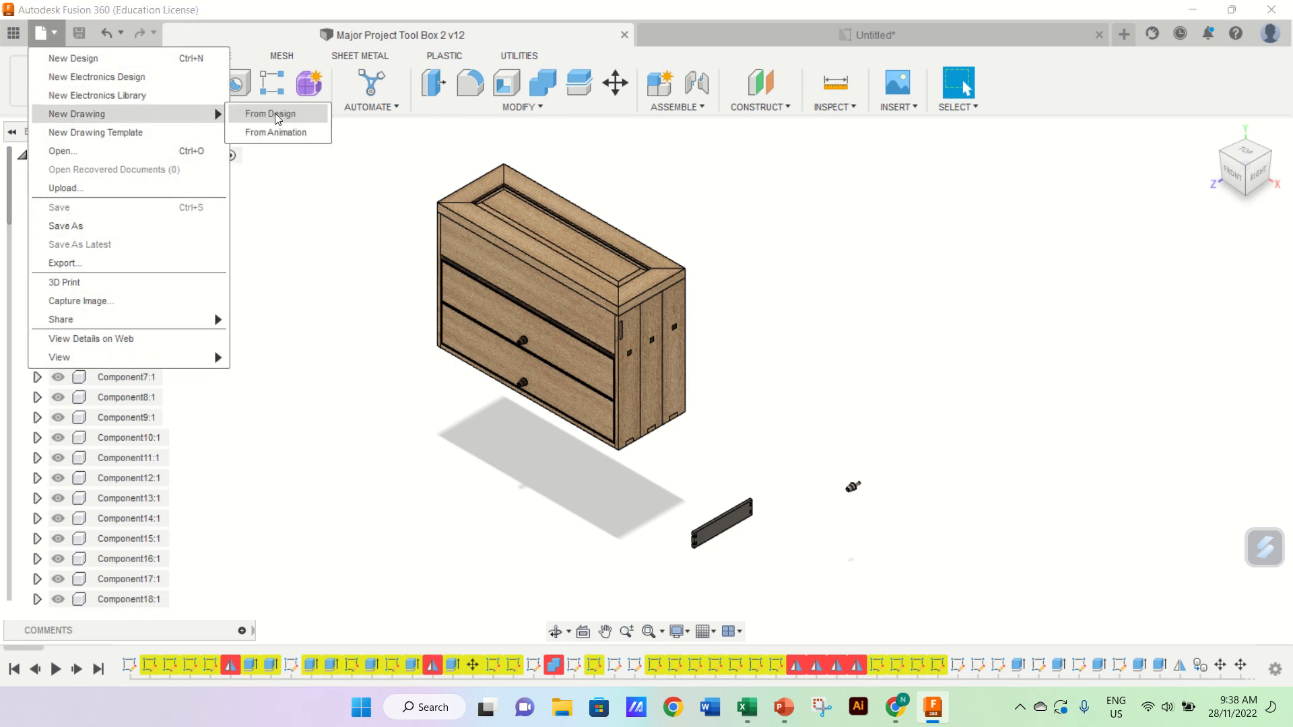
{"action": "left_click", "coordinate": [276, 115]}
{"action": "left_click", "coordinate": [1181, 269]}
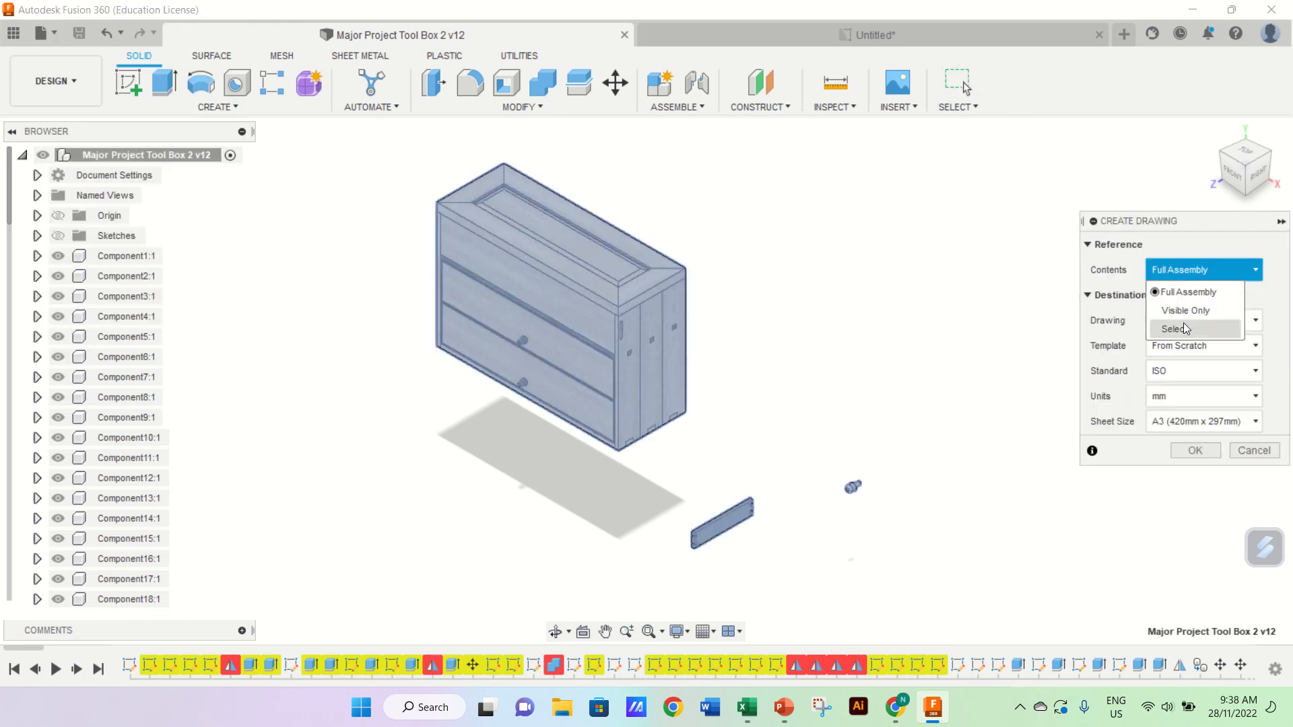
{"action": "left_click", "coordinate": [1183, 324]}
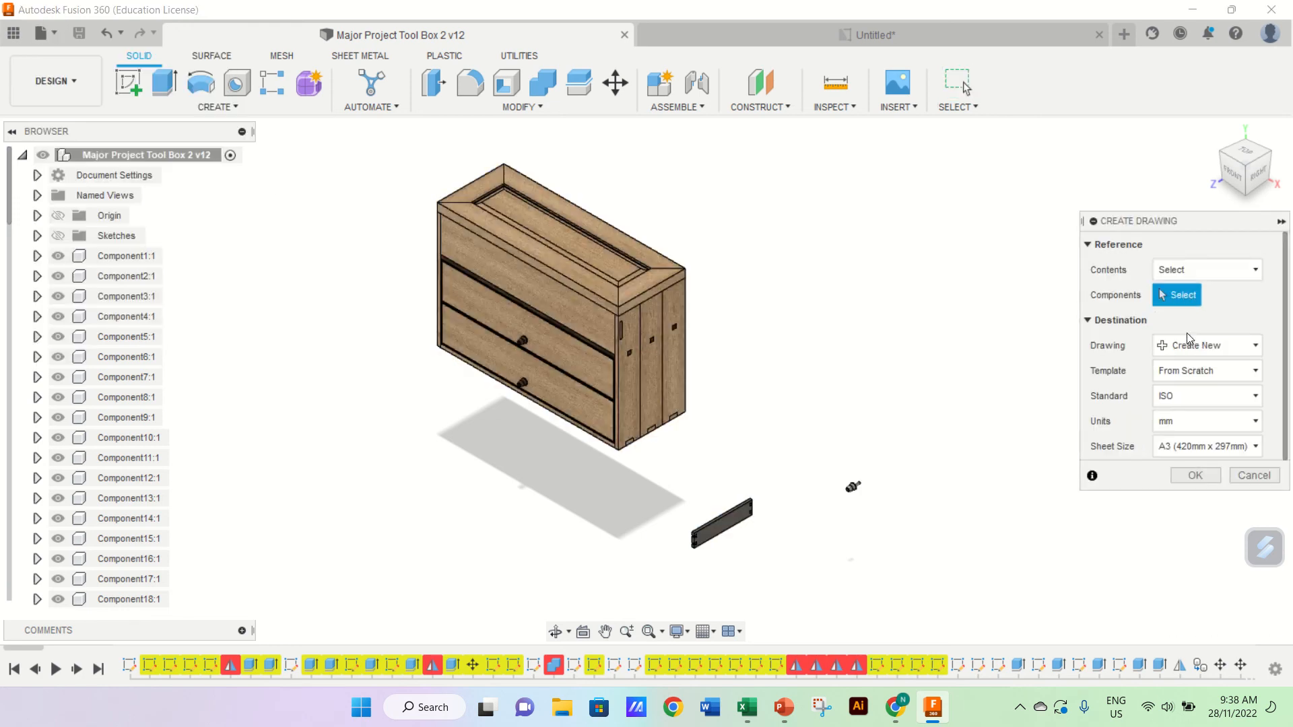
{"action": "left_click", "coordinate": [644, 291]}
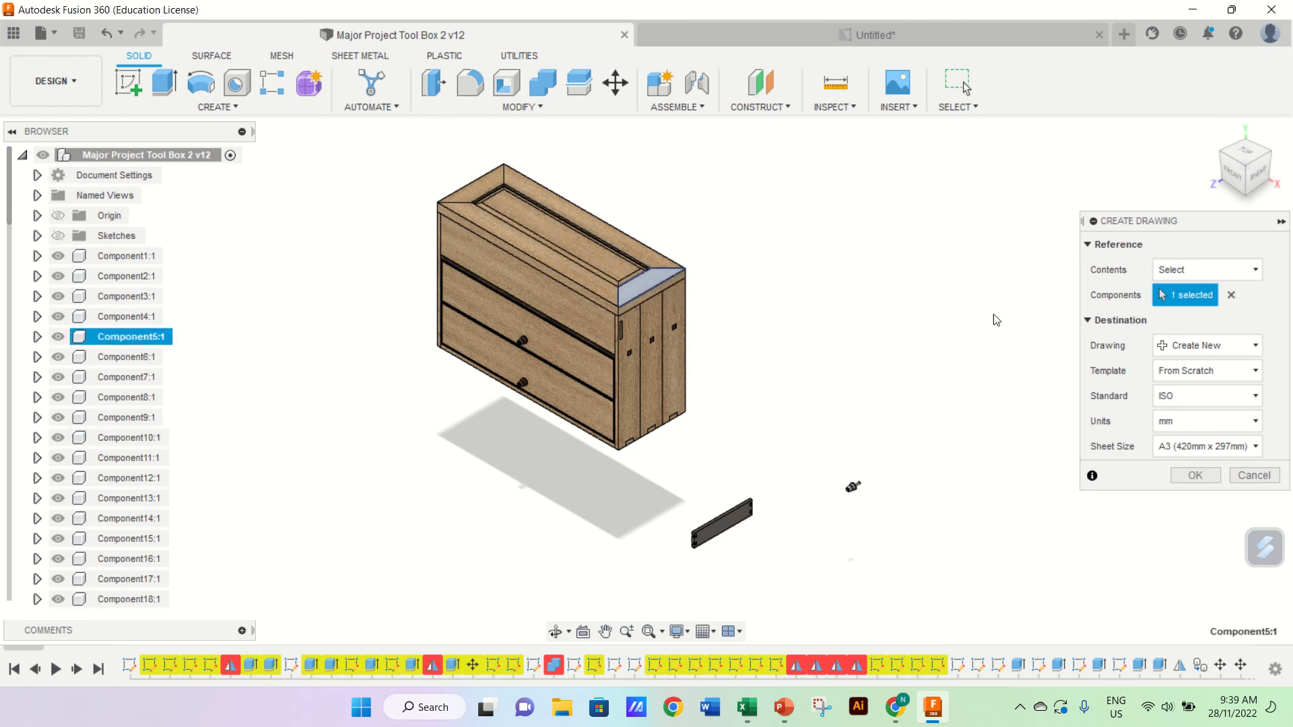
Step: Set the destination to Sheet2 of the existing Untitled drawing and create the drawing reference
{"action": "left_click", "coordinate": [1223, 353]}
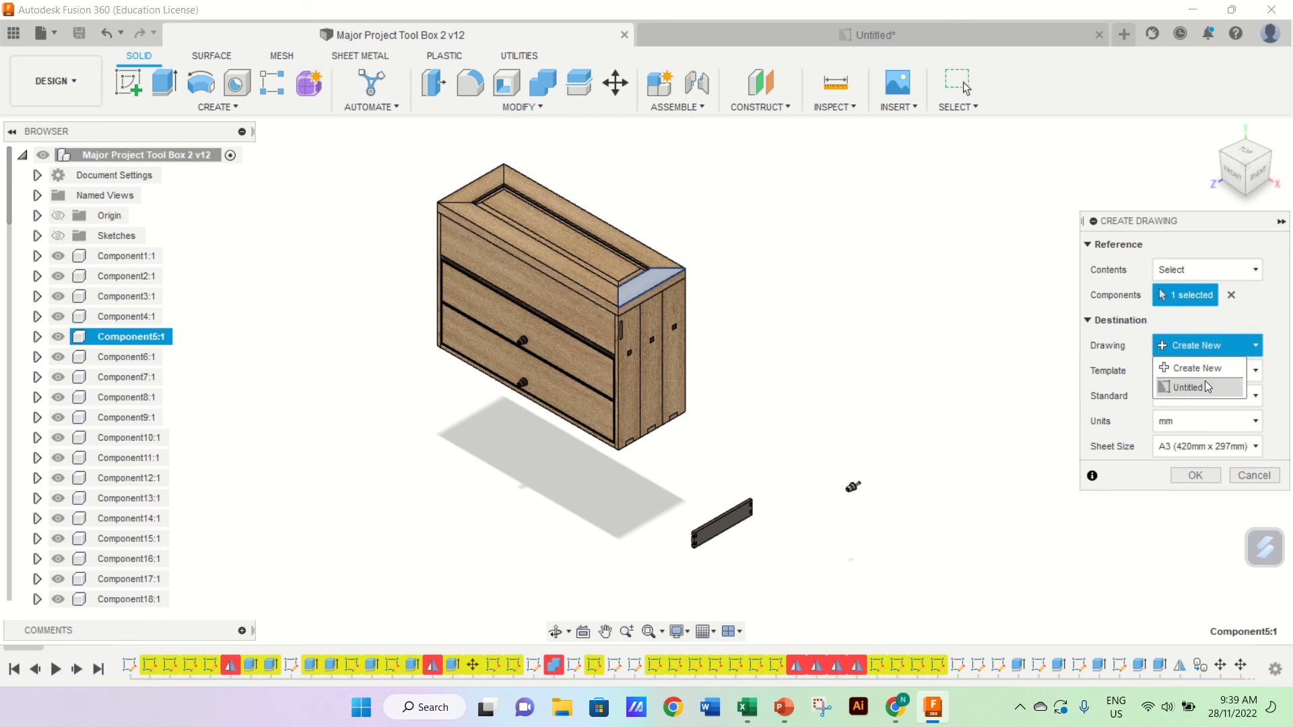
{"action": "left_click", "coordinate": [1205, 381]}
{"action": "left_click", "coordinate": [1208, 371]}
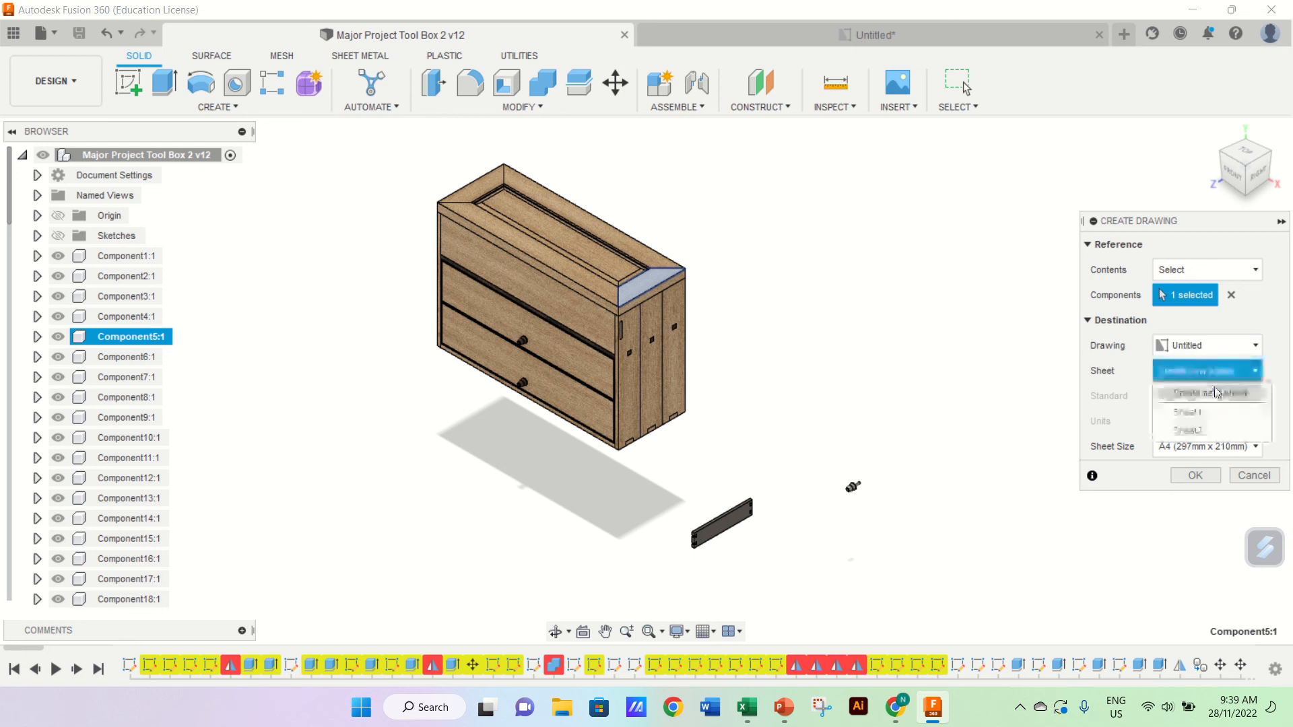
{"action": "left_click", "coordinate": [1207, 426]}
{"action": "left_click", "coordinate": [1197, 471]}
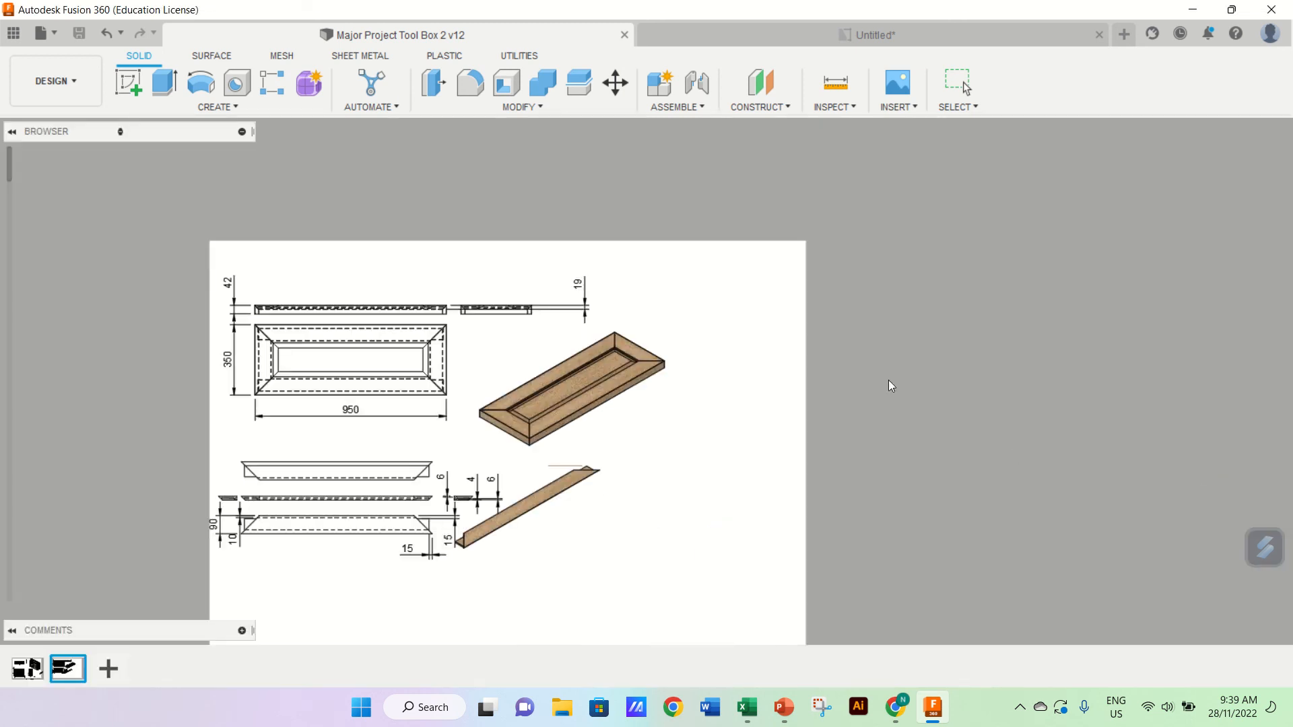
Step: Place a front base view of the short frame piece at 1:10 scale below the long frame piece's views
{"action": "scroll", "coordinate": [608, 493], "scroll_direction": "down", "scroll_amount": 4}
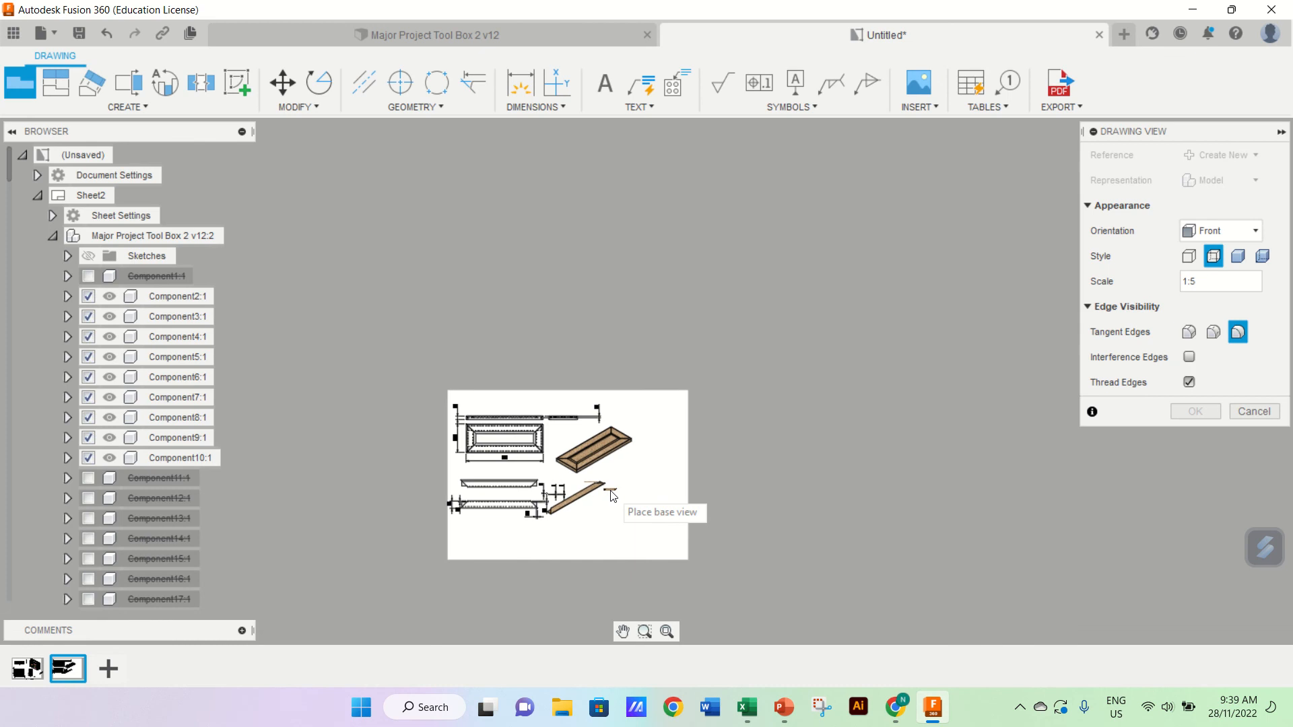
{"action": "scroll", "coordinate": [501, 552], "scroll_direction": "up", "scroll_amount": 5}
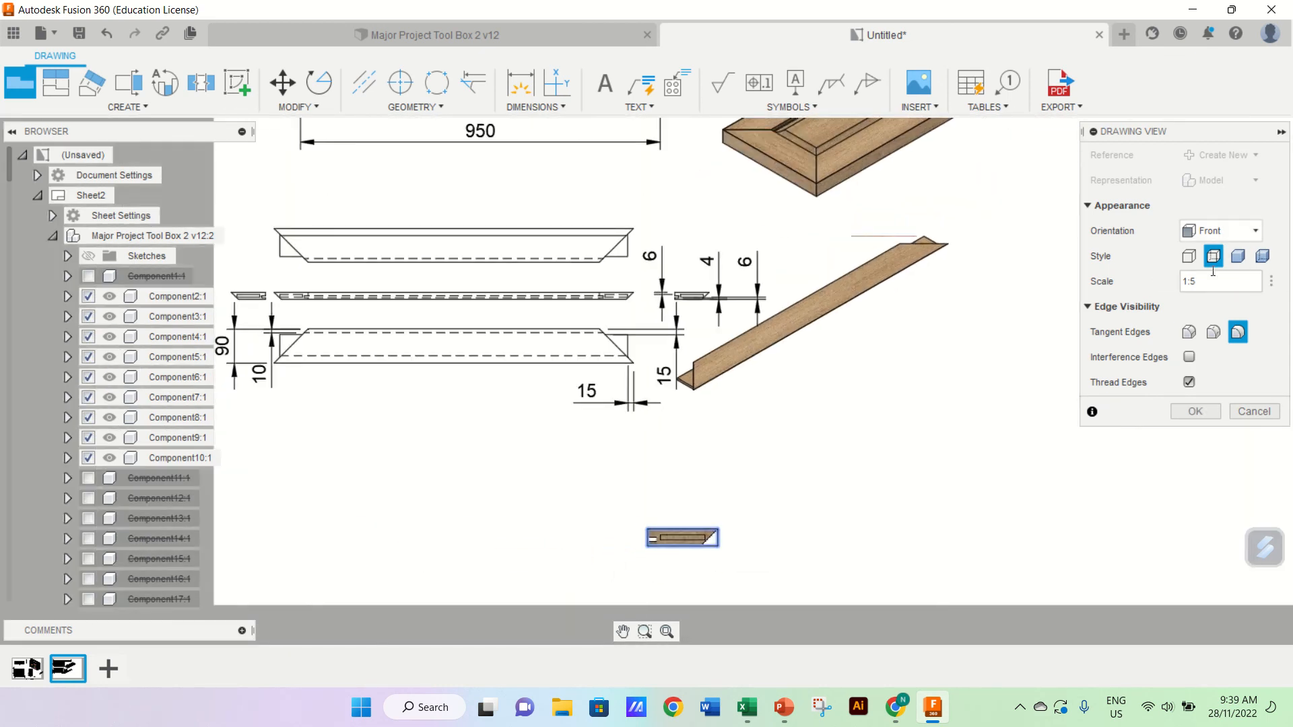
{"action": "left_click", "coordinate": [1272, 282]}
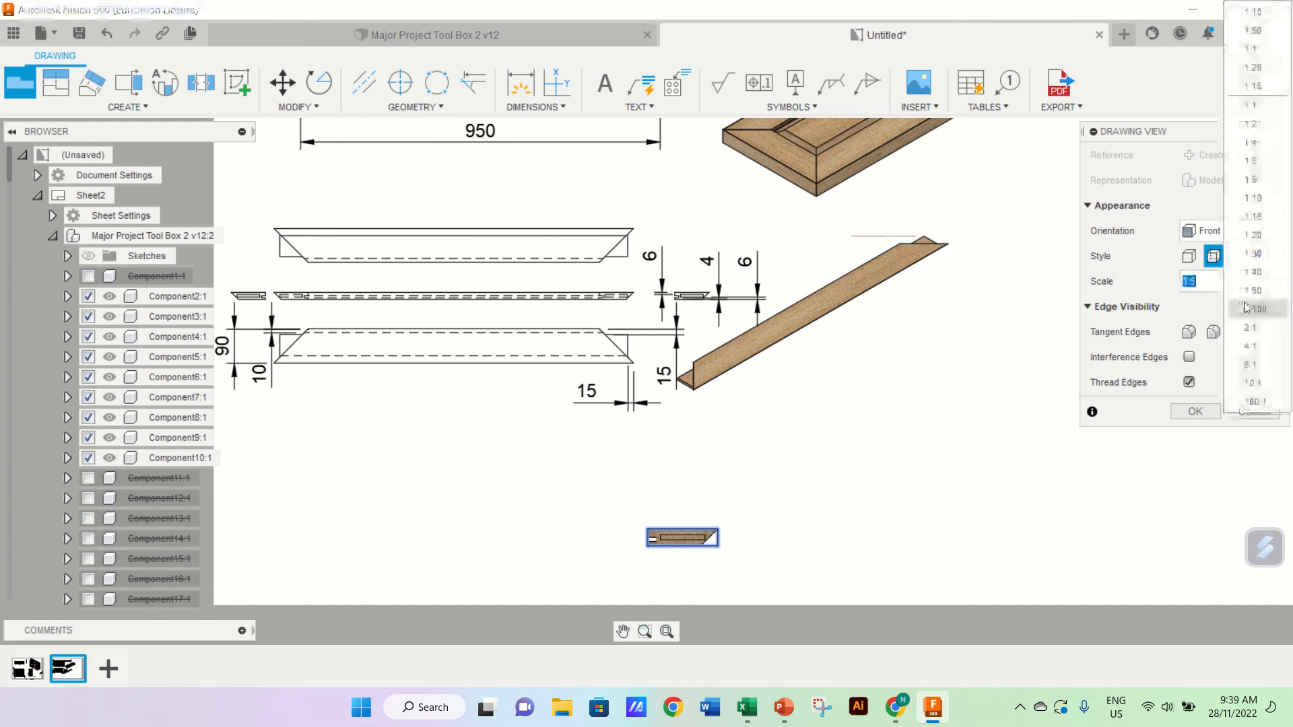
{"action": "left_click", "coordinate": [1280, 203]}
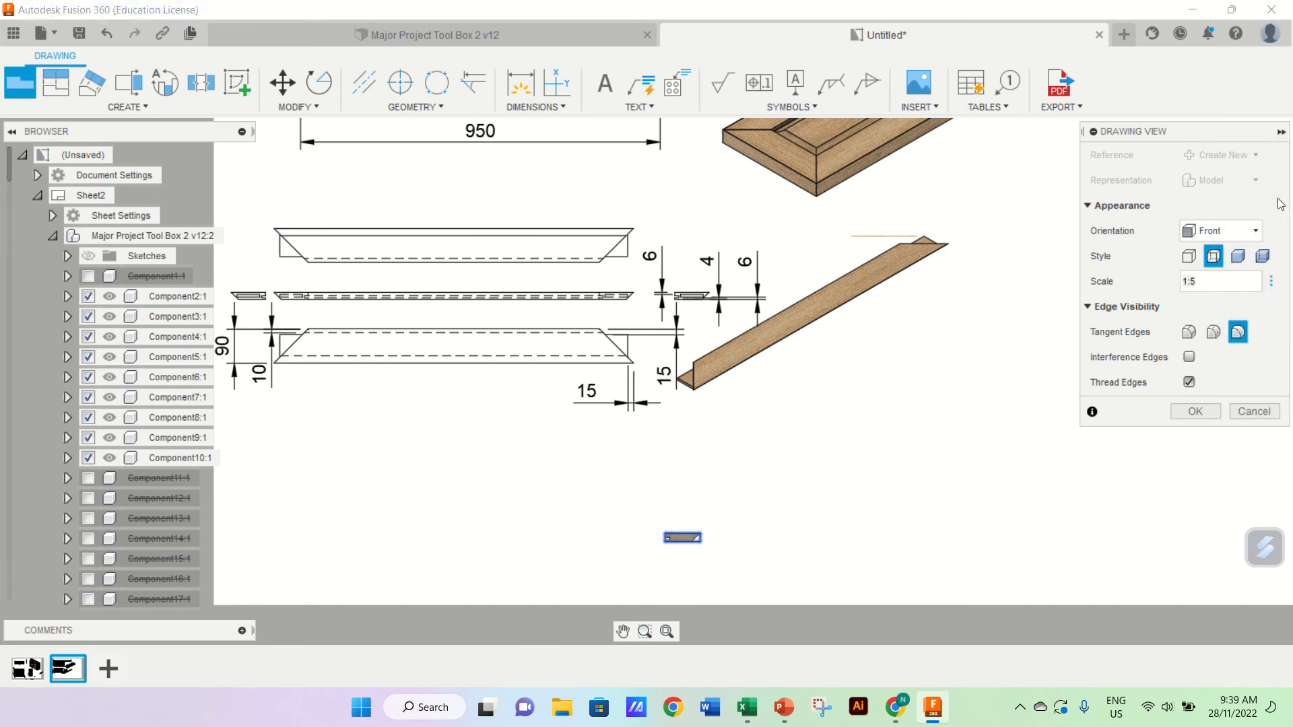
{"action": "left_click", "coordinate": [1182, 414]}
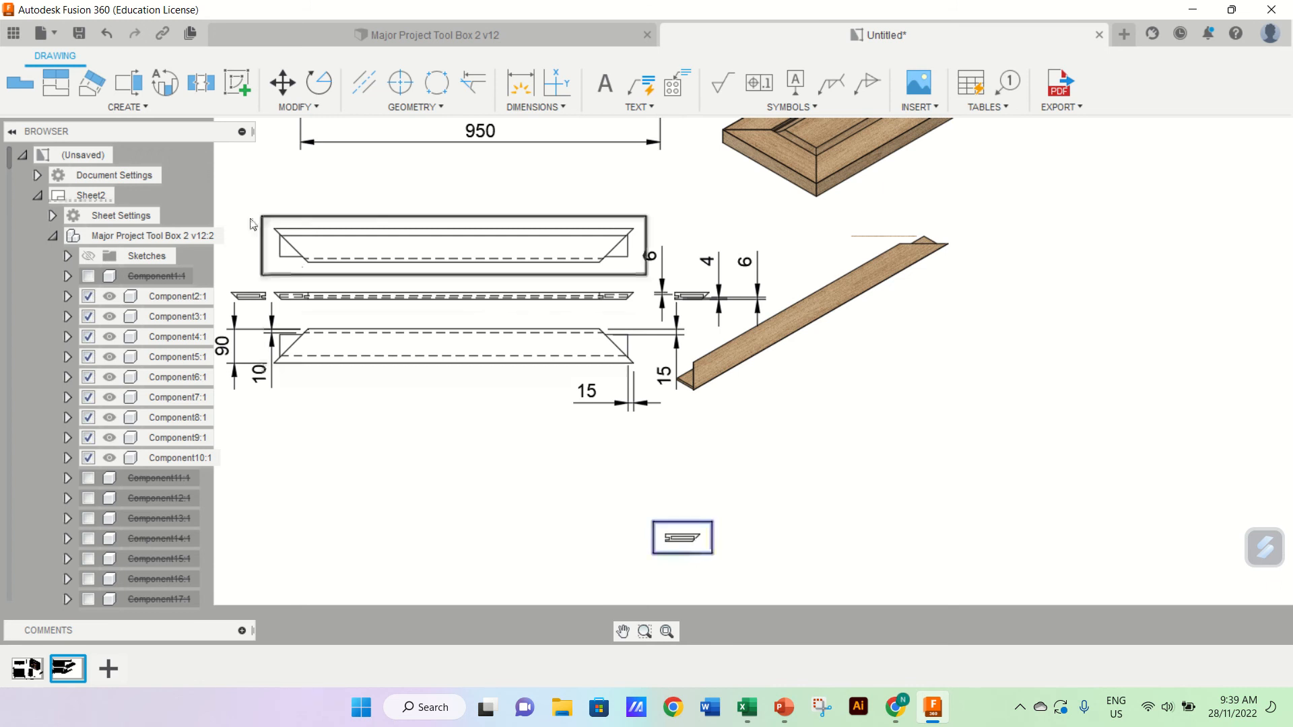
Step: Project two side views and an isometric view from the short frame piece's base view, one side view on either side
{"action": "left_click", "coordinate": [63, 86]}
{"action": "left_click", "coordinate": [682, 537]}
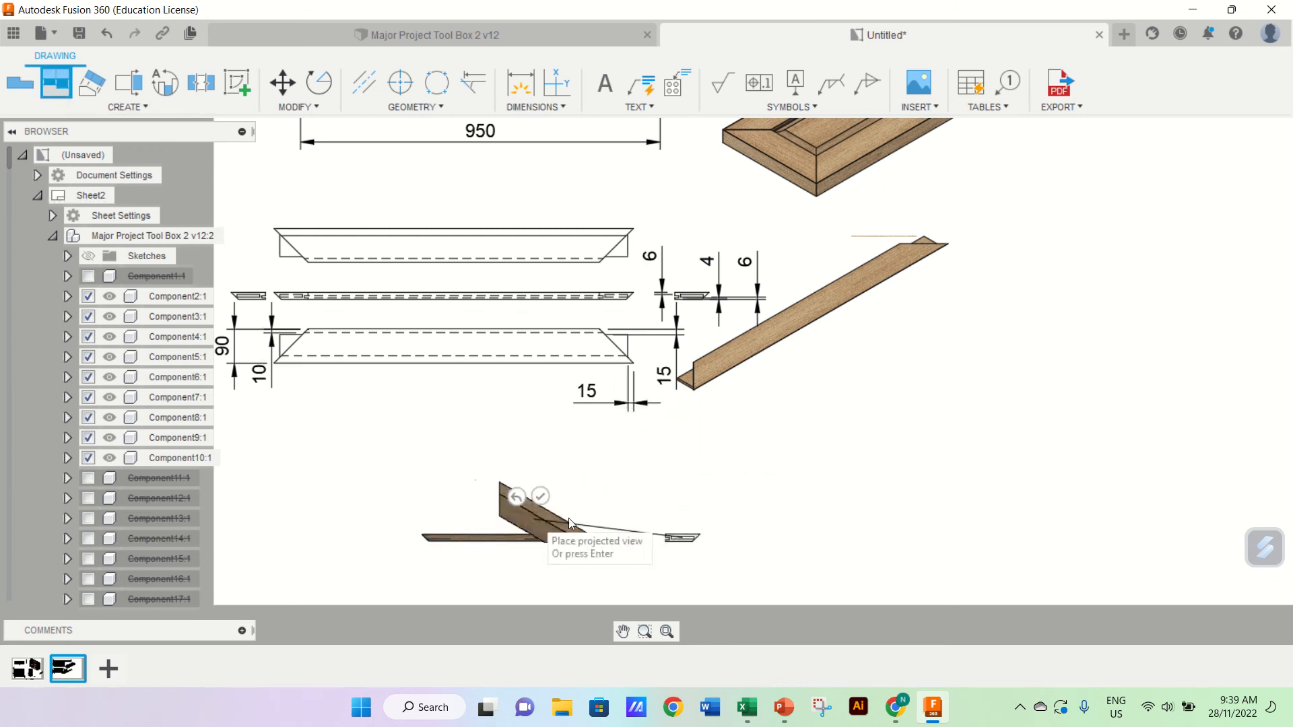
{"action": "left_click", "coordinate": [495, 533]}
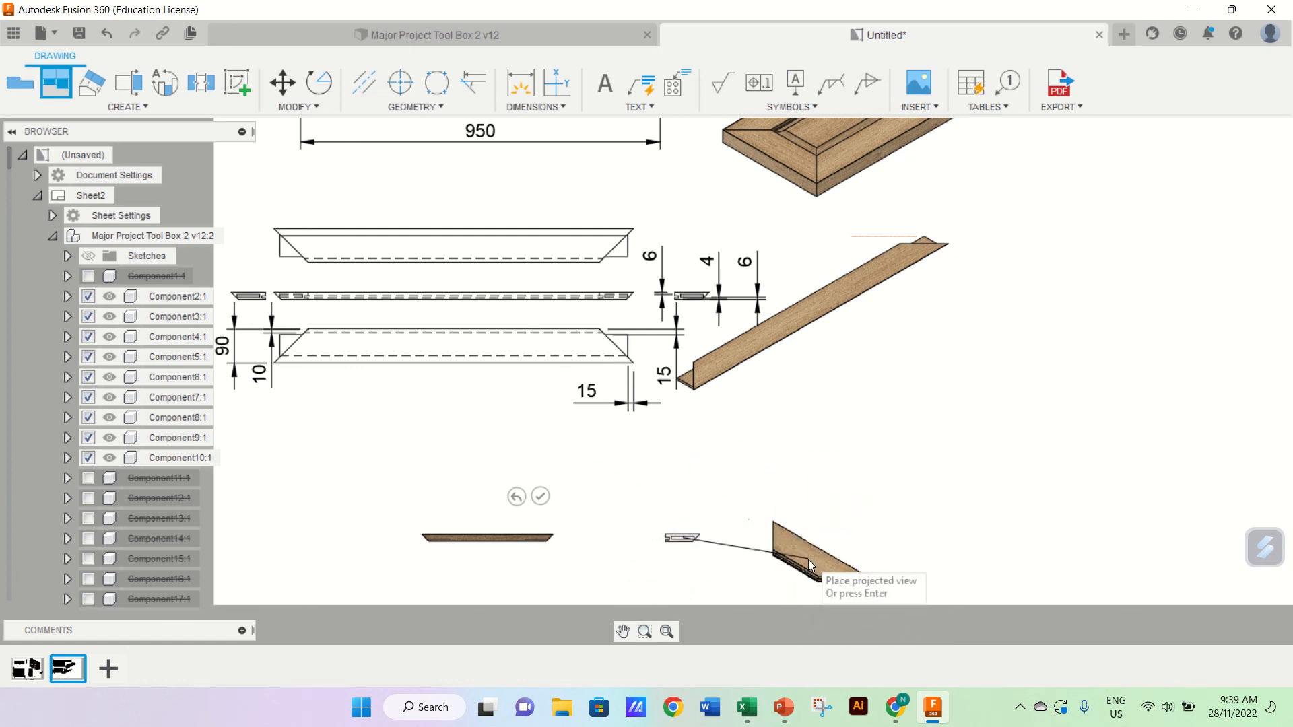
{"action": "left_click", "coordinate": [809, 562]}
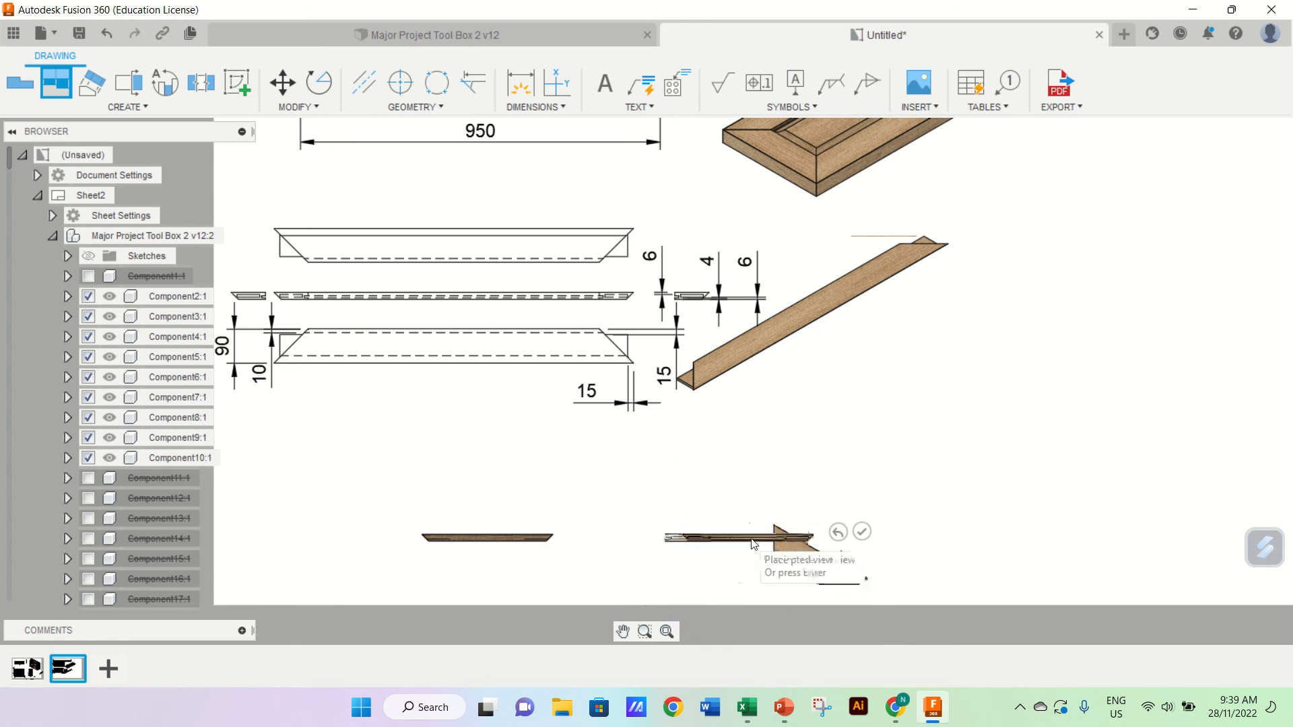
{"action": "left_click", "coordinate": [806, 540]}
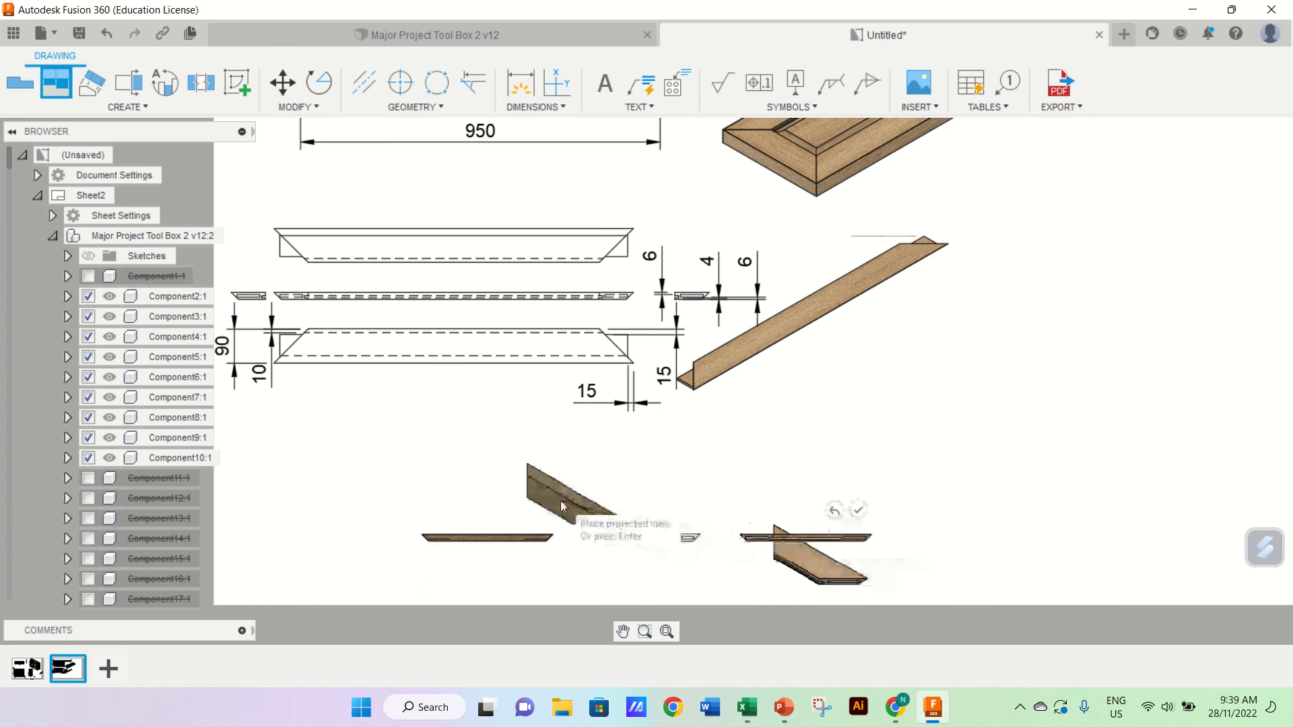
{"action": "key", "text": "Return"}
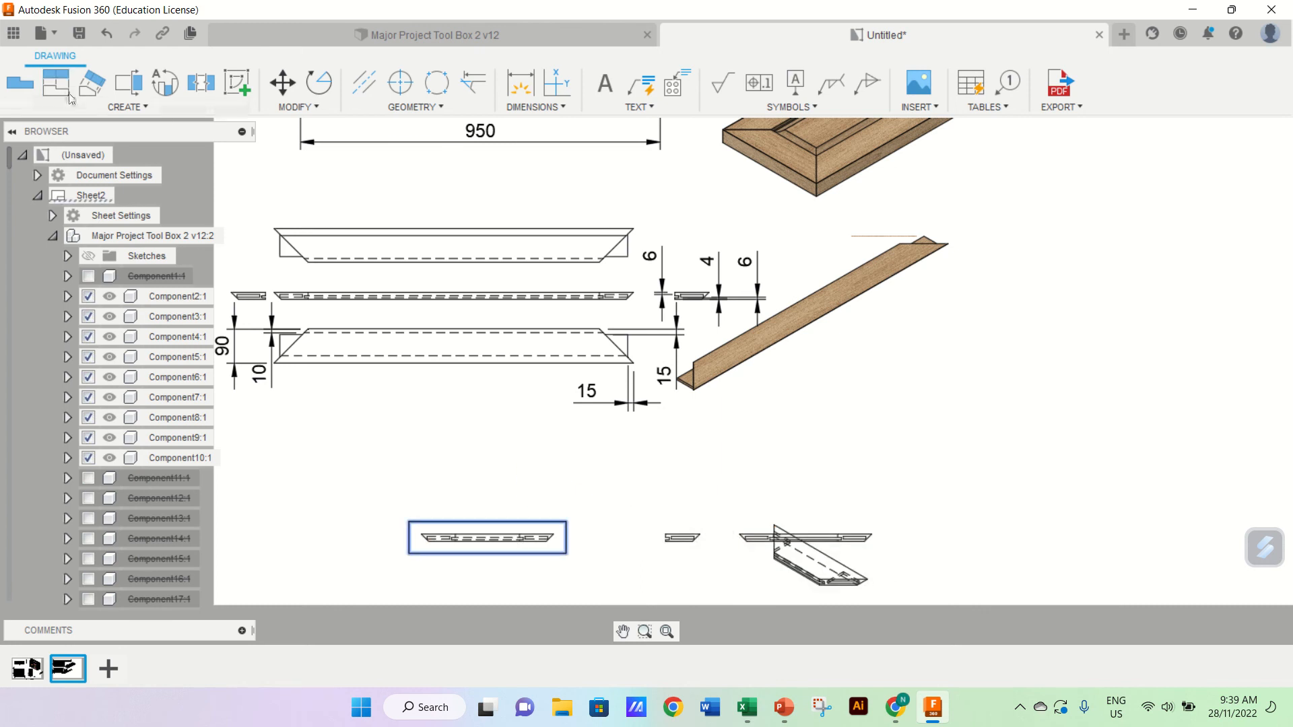
Step: Project a view of the short frame piece's broad face above its left side view
{"action": "left_click", "coordinate": [68, 94]}
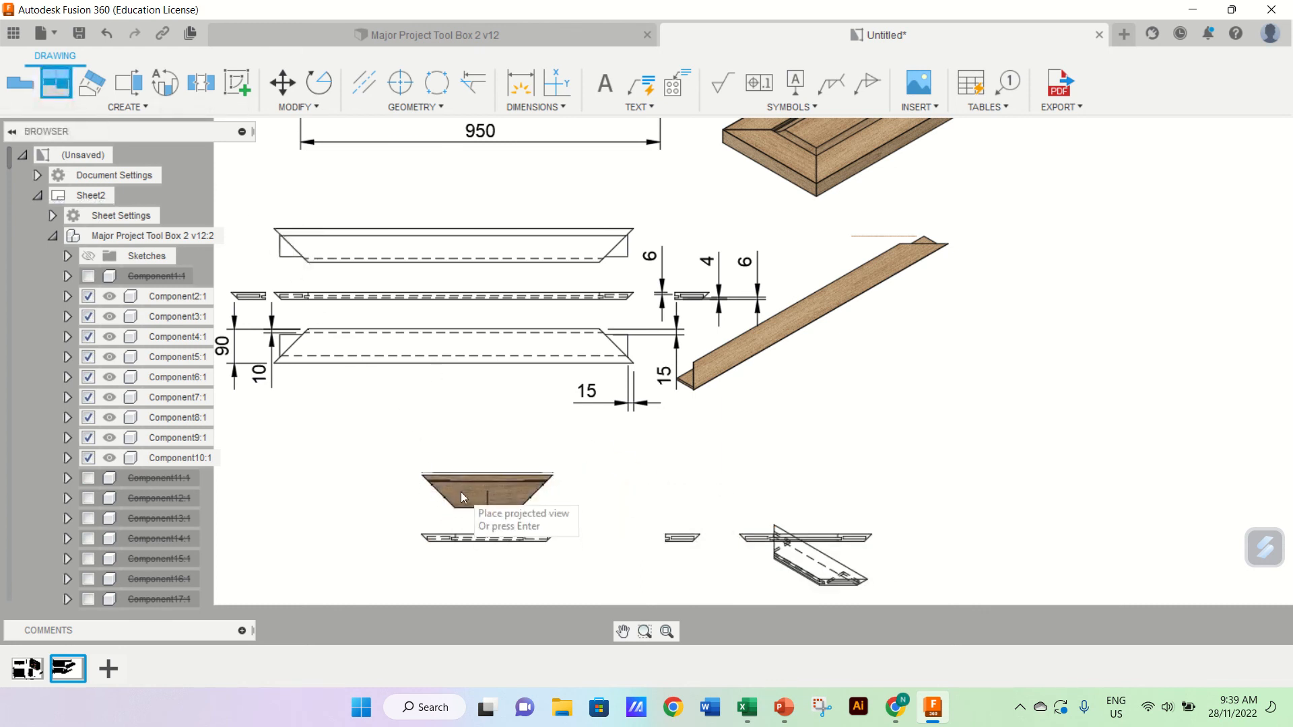
{"action": "left_click", "coordinate": [460, 492]}
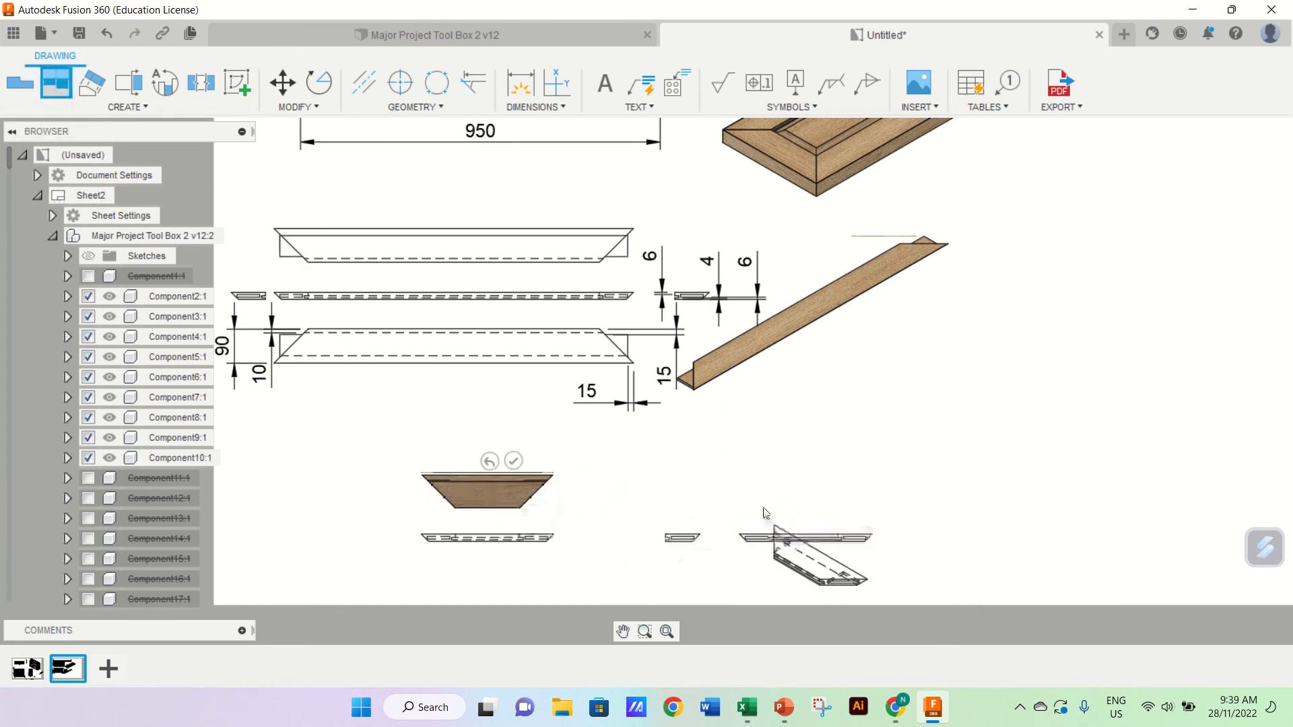
{"action": "key", "text": "Return"}
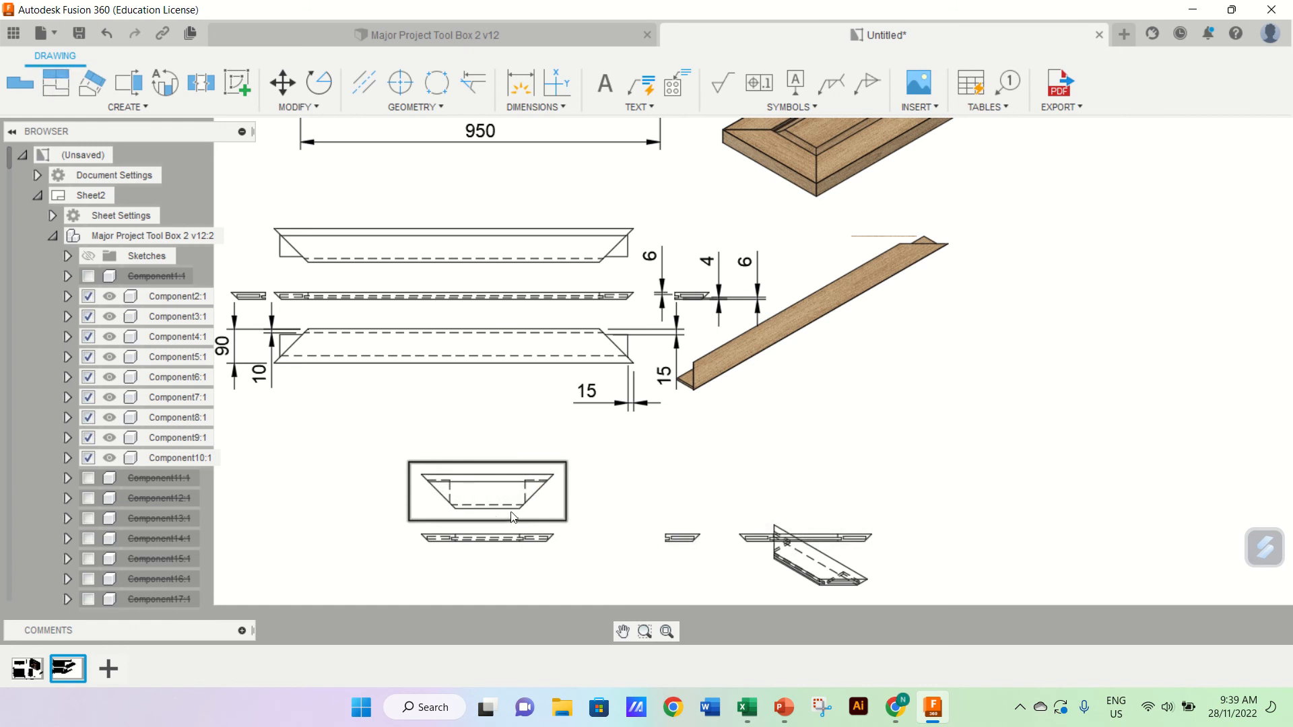
Step: Shift the short frame piece's orthogonal views left and move its isometric view up, clear of the right side view
{"action": "left_click_drag", "start_coordinate": [508, 549], "coordinate": [369, 548]}
{"action": "left_click_drag", "start_coordinate": [675, 552], "coordinate": [482, 552]}
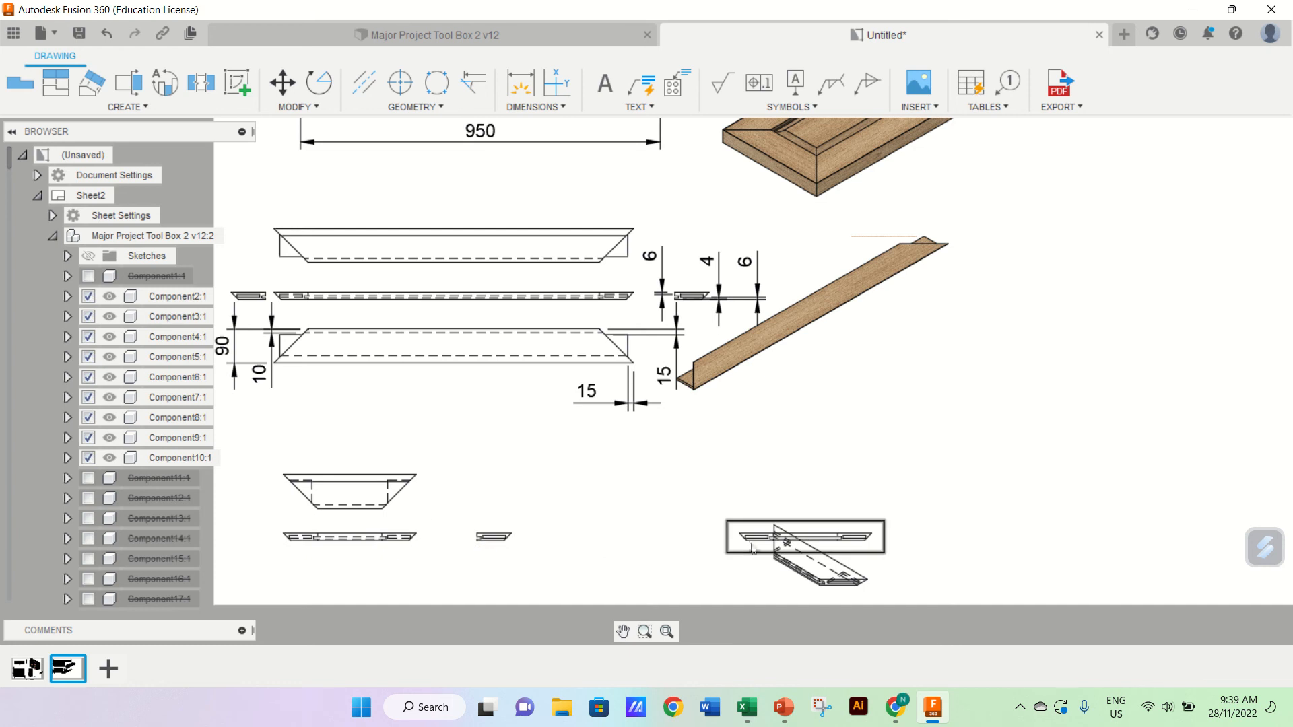
{"action": "left_click_drag", "start_coordinate": [759, 546], "coordinate": [555, 551]}
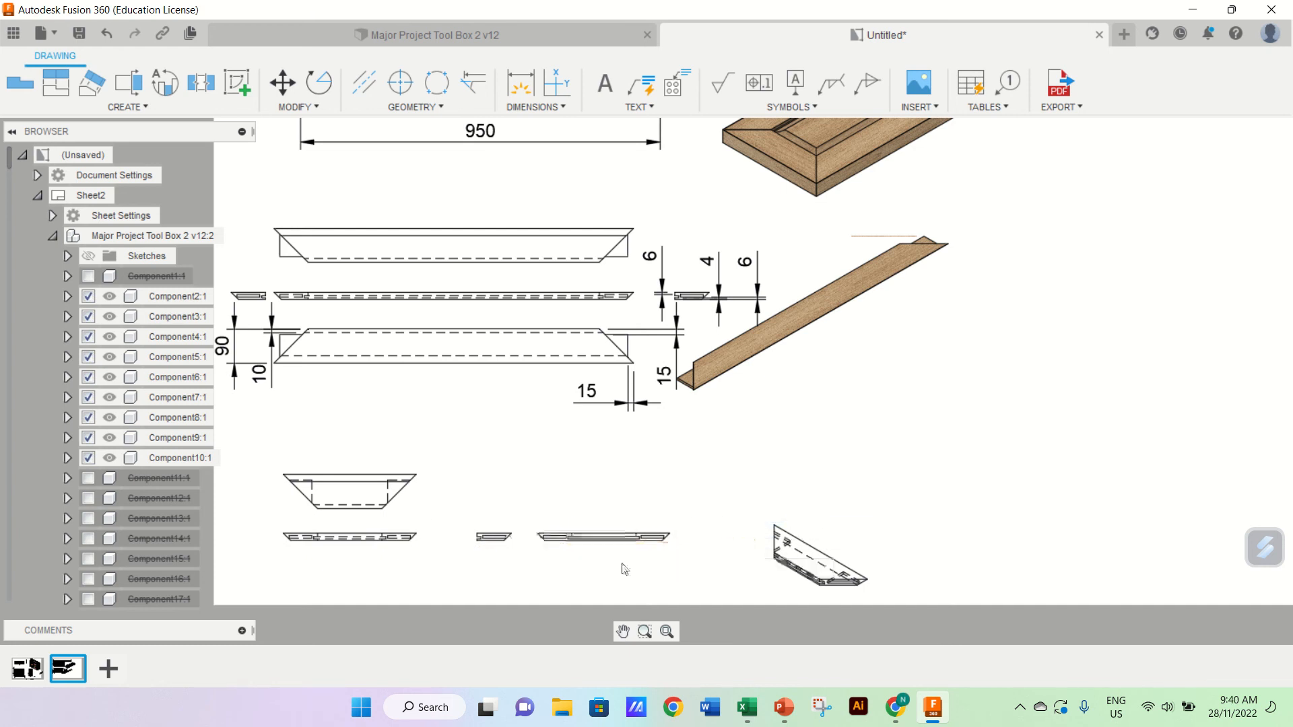
{"action": "left_click_drag", "start_coordinate": [807, 549], "coordinate": [774, 493]}
Step: Set the short frame piece's isometric view style to Shaded
{"action": "double_click", "coordinate": [774, 493]}
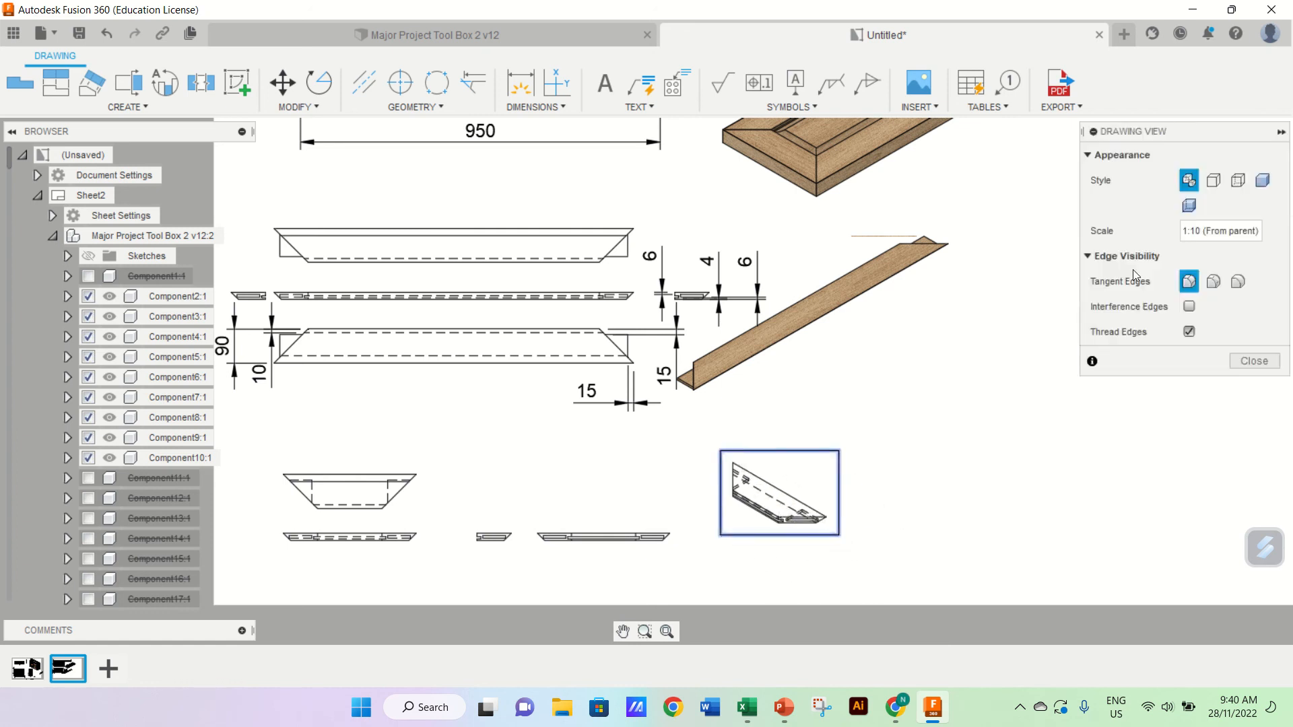
{"action": "left_click", "coordinate": [1261, 188]}
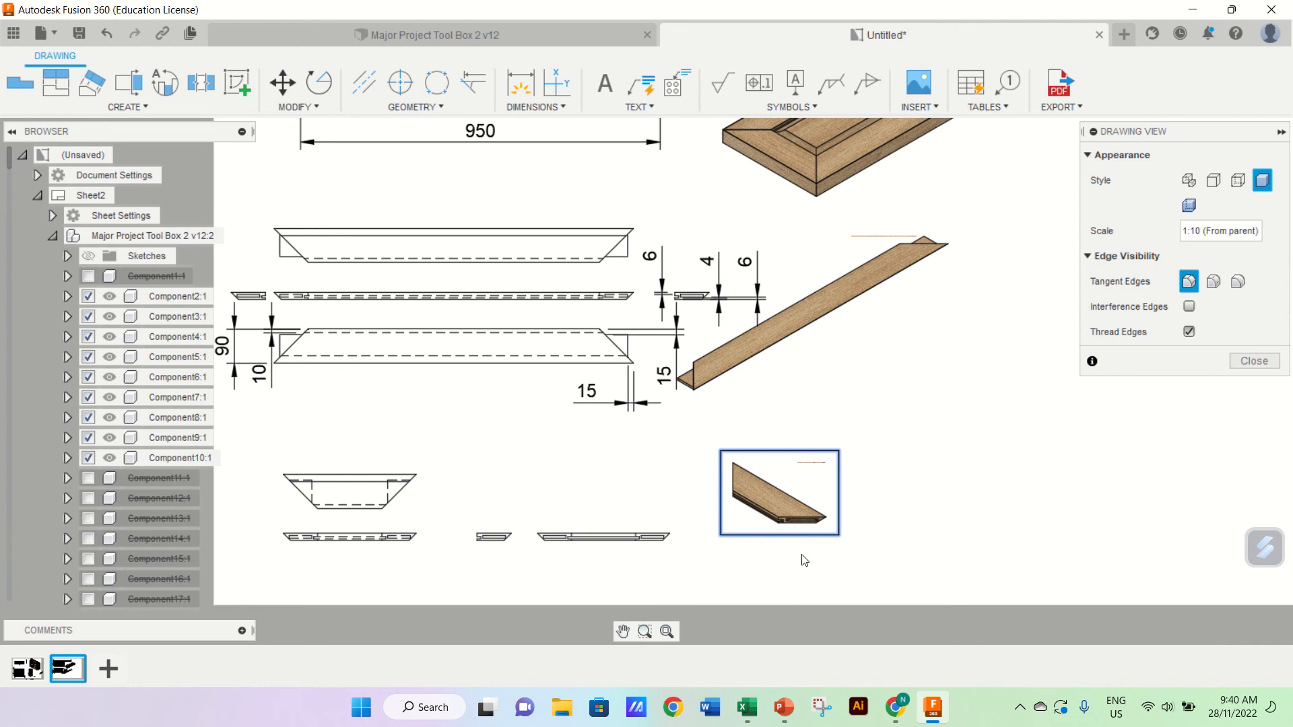
{"action": "scroll", "coordinate": [804, 560], "scroll_direction": "up", "scroll_amount": 5}
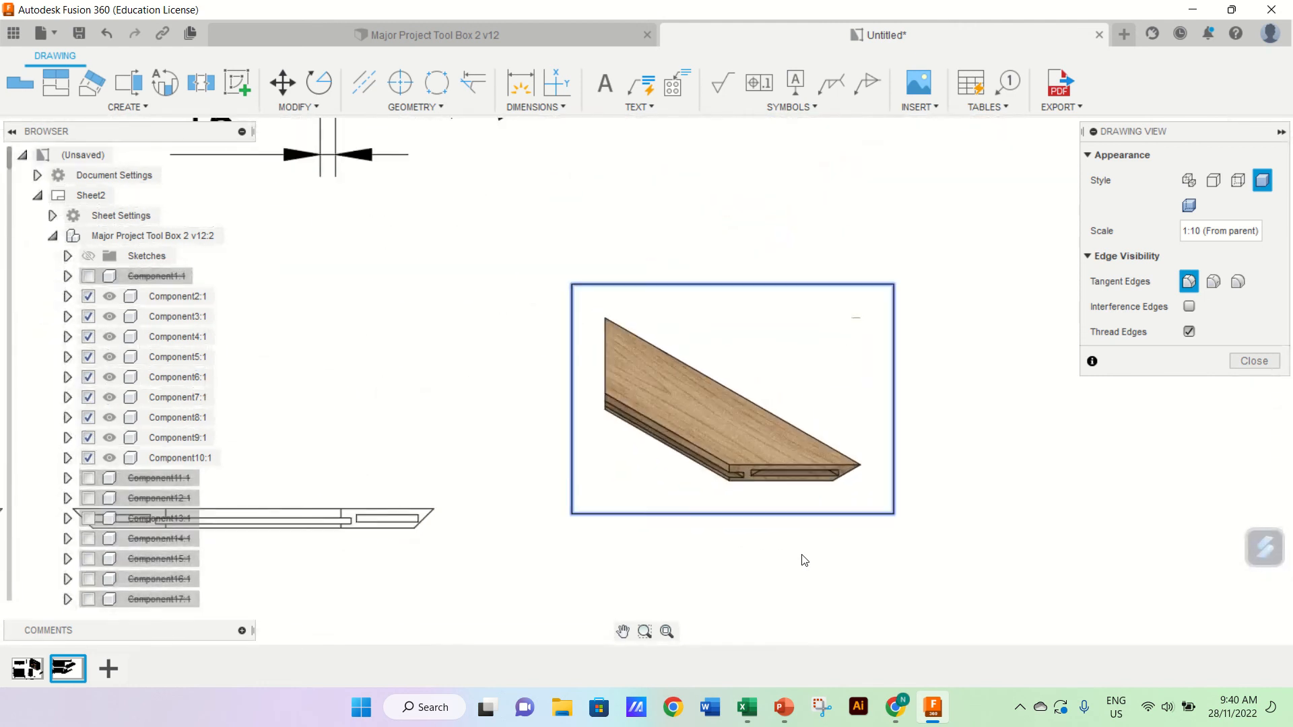
{"action": "scroll", "coordinate": [803, 560], "scroll_direction": "up", "scroll_amount": 3}
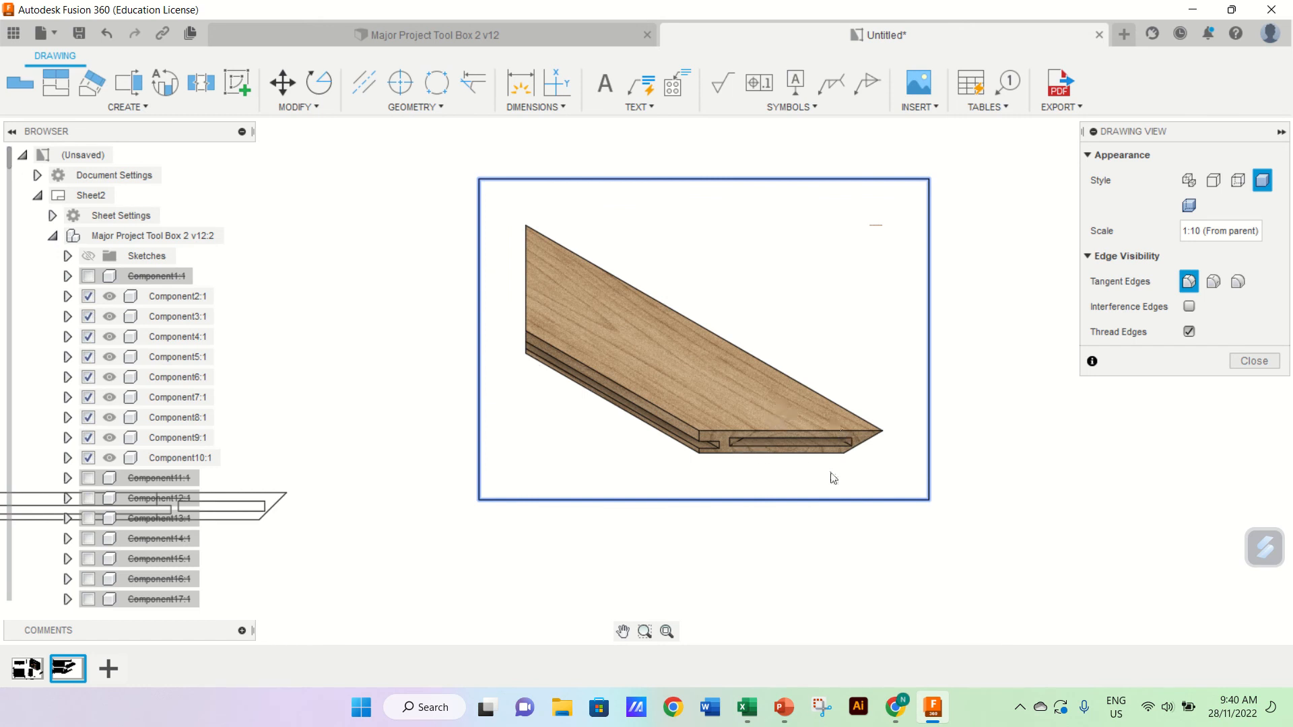
{"action": "left_click", "coordinate": [1253, 360]}
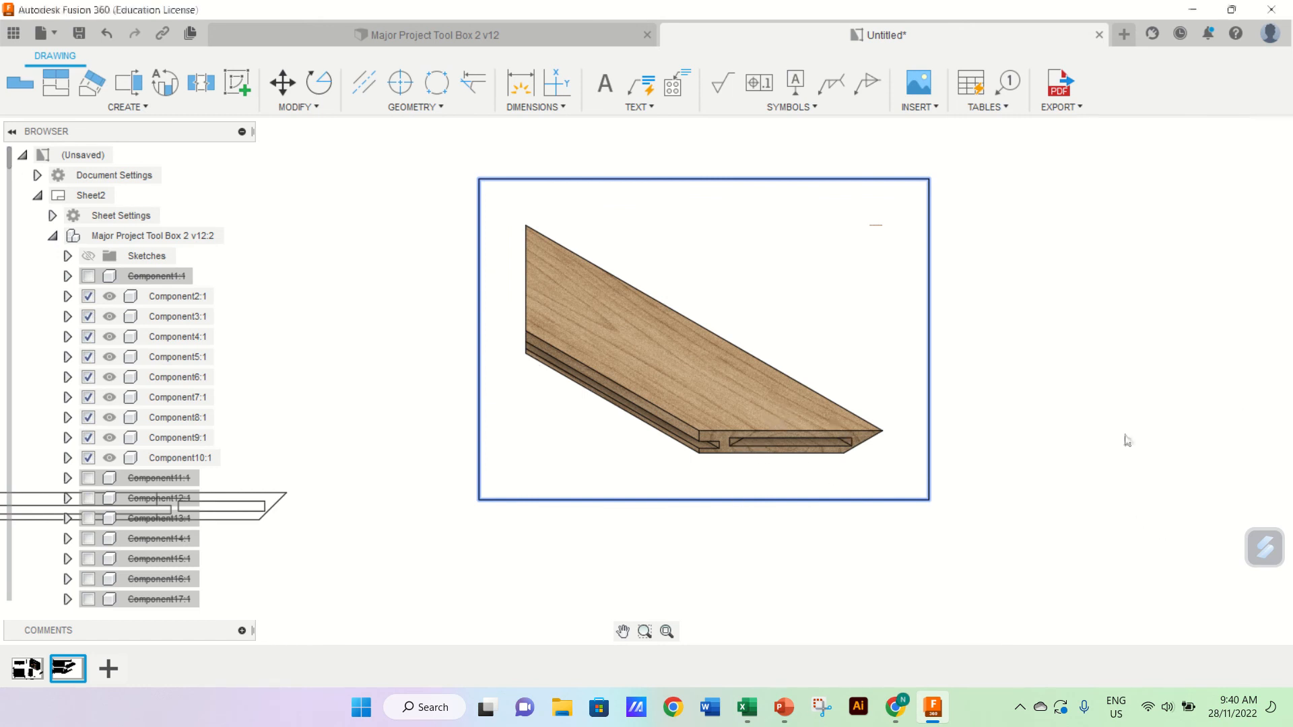
Step: Dimension the overall length of the short frame piece in its broad-face view, placing the dimension above the long edge
{"action": "scroll", "coordinate": [736, 497], "scroll_direction": "down", "scroll_amount": 3}
{"action": "scroll", "coordinate": [737, 498], "scroll_direction": "up", "scroll_amount": 2}
{"action": "scroll", "coordinate": [738, 498], "scroll_direction": "down", "scroll_amount": 1}
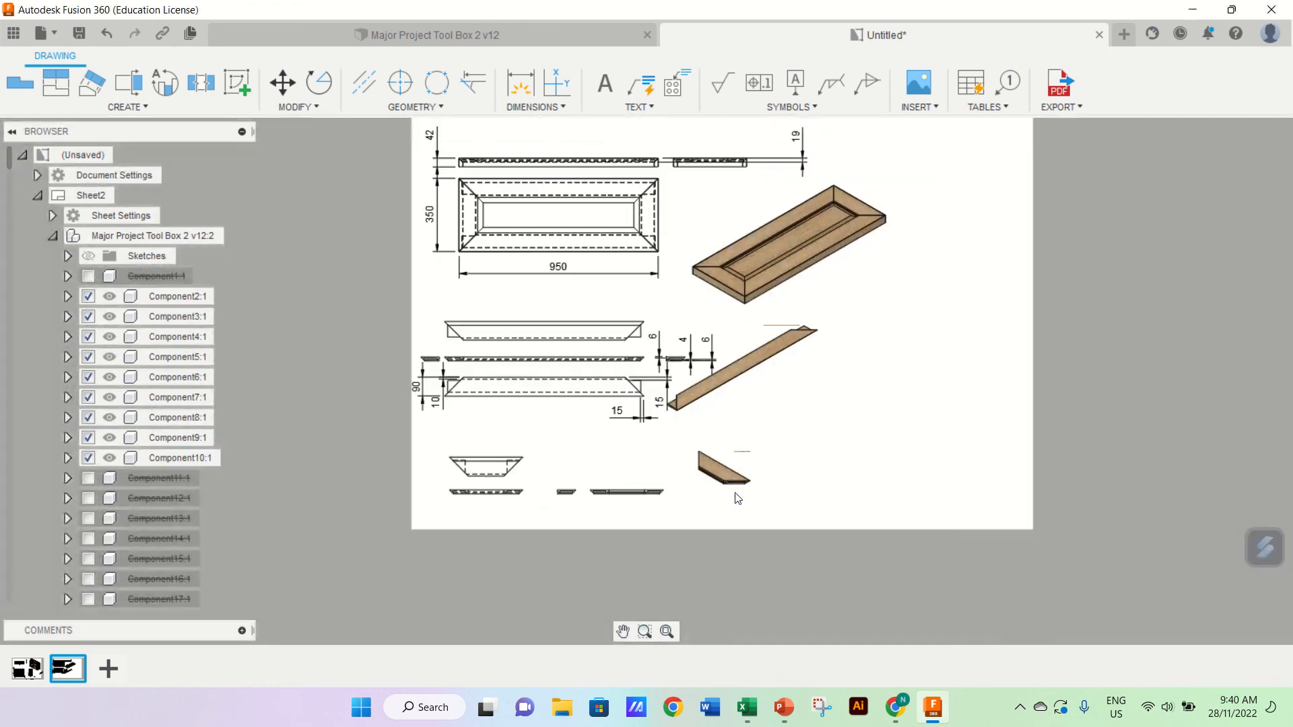
{"action": "scroll", "coordinate": [457, 502], "scroll_direction": "up", "scroll_amount": 6}
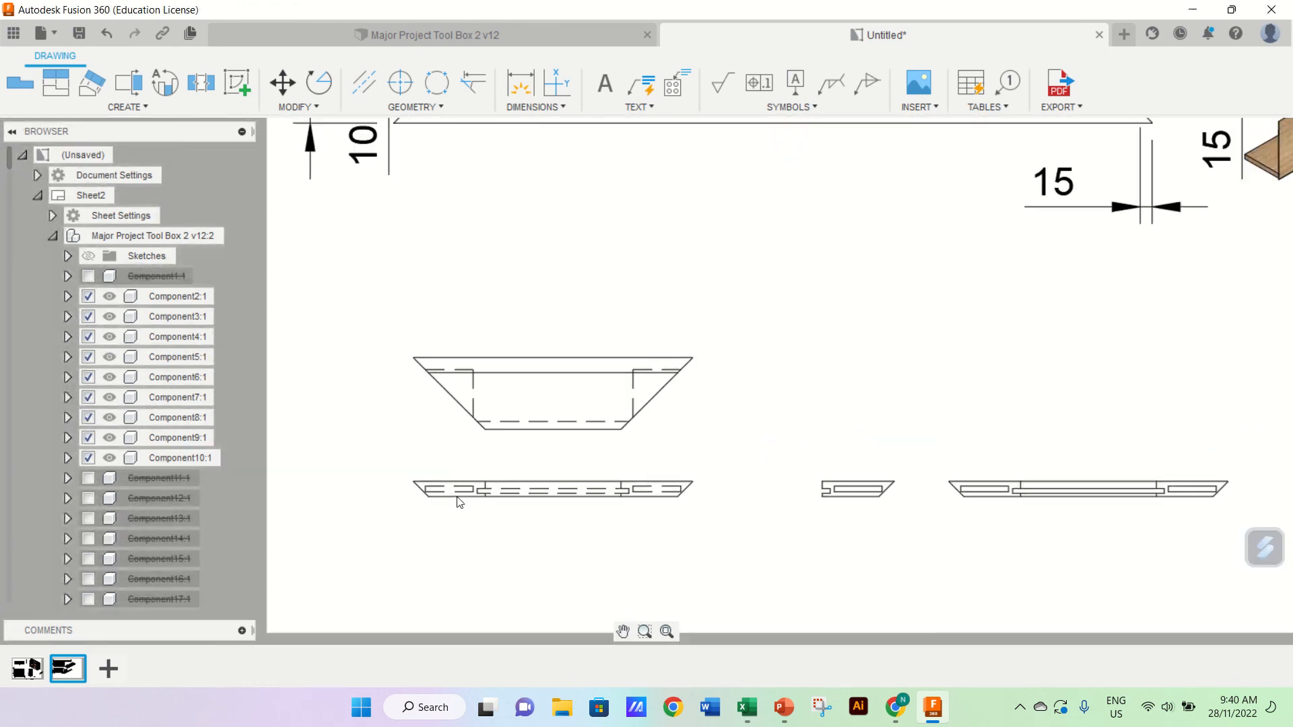
{"action": "scroll", "coordinate": [457, 499], "scroll_direction": "down", "scroll_amount": 2}
{"action": "left_click", "coordinate": [520, 82]}
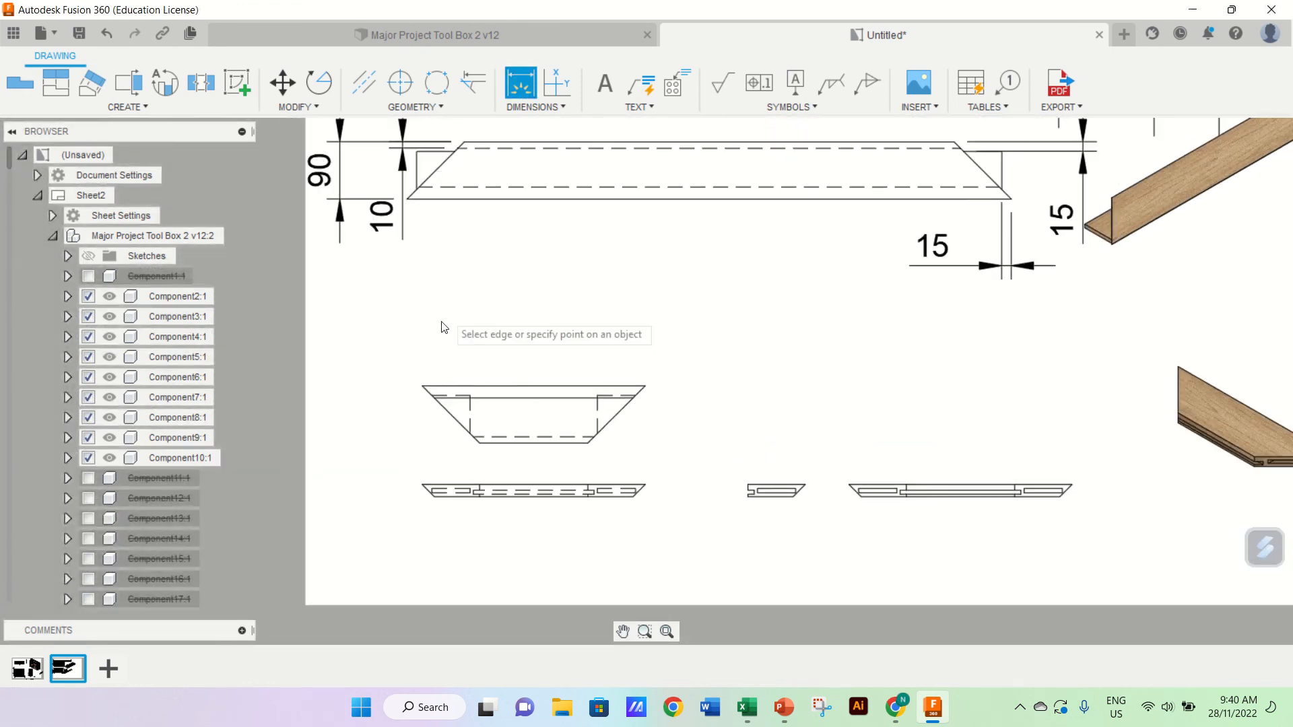
{"action": "left_click", "coordinate": [422, 386]}
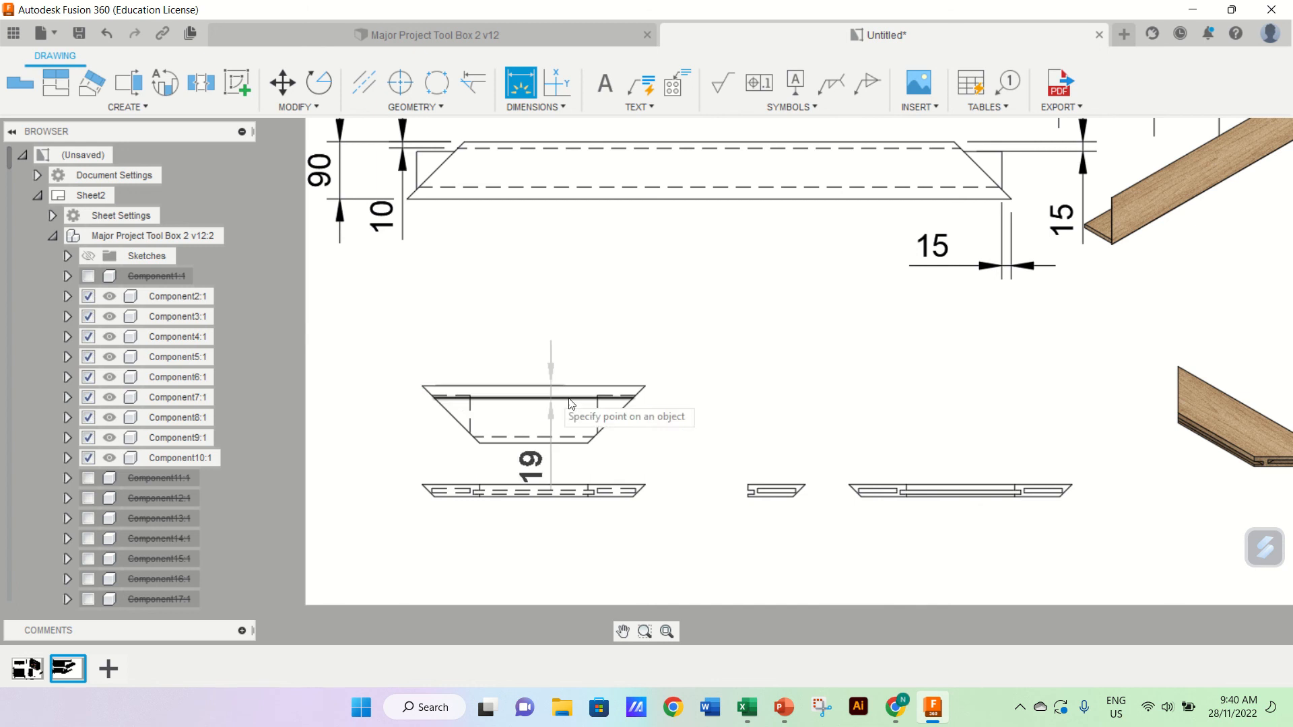
{"action": "left_click", "coordinate": [645, 387]}
{"action": "left_click", "coordinate": [652, 347]}
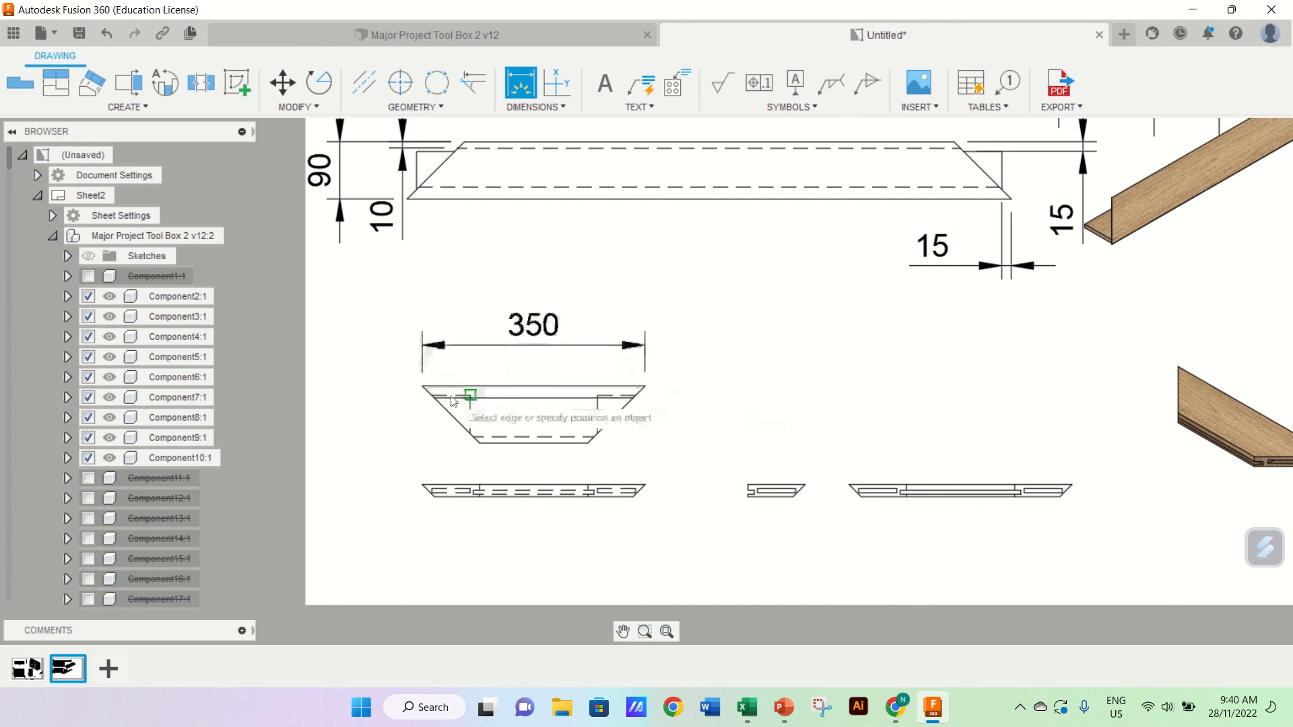
Step: Dimension the short frame piece's width on its broad-face view and its thickness beside the long side view
{"action": "left_click", "coordinate": [423, 385]}
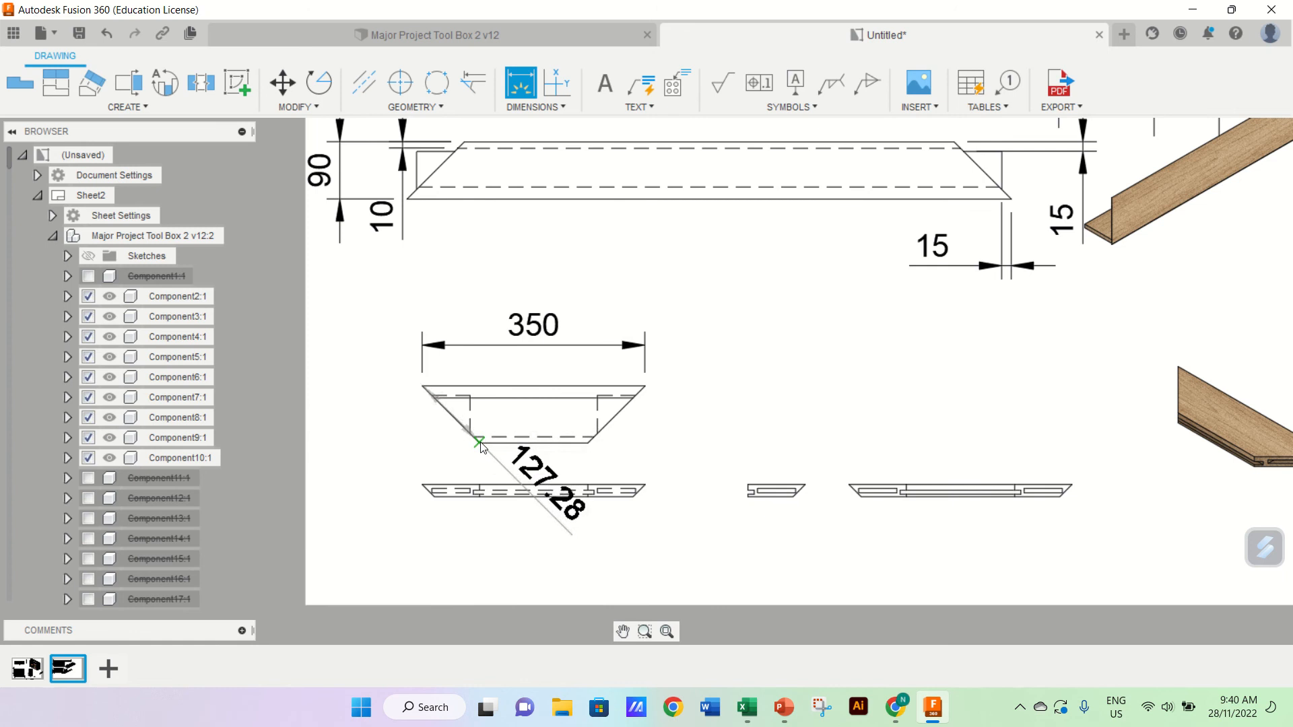
{"action": "left_click", "coordinate": [478, 443]}
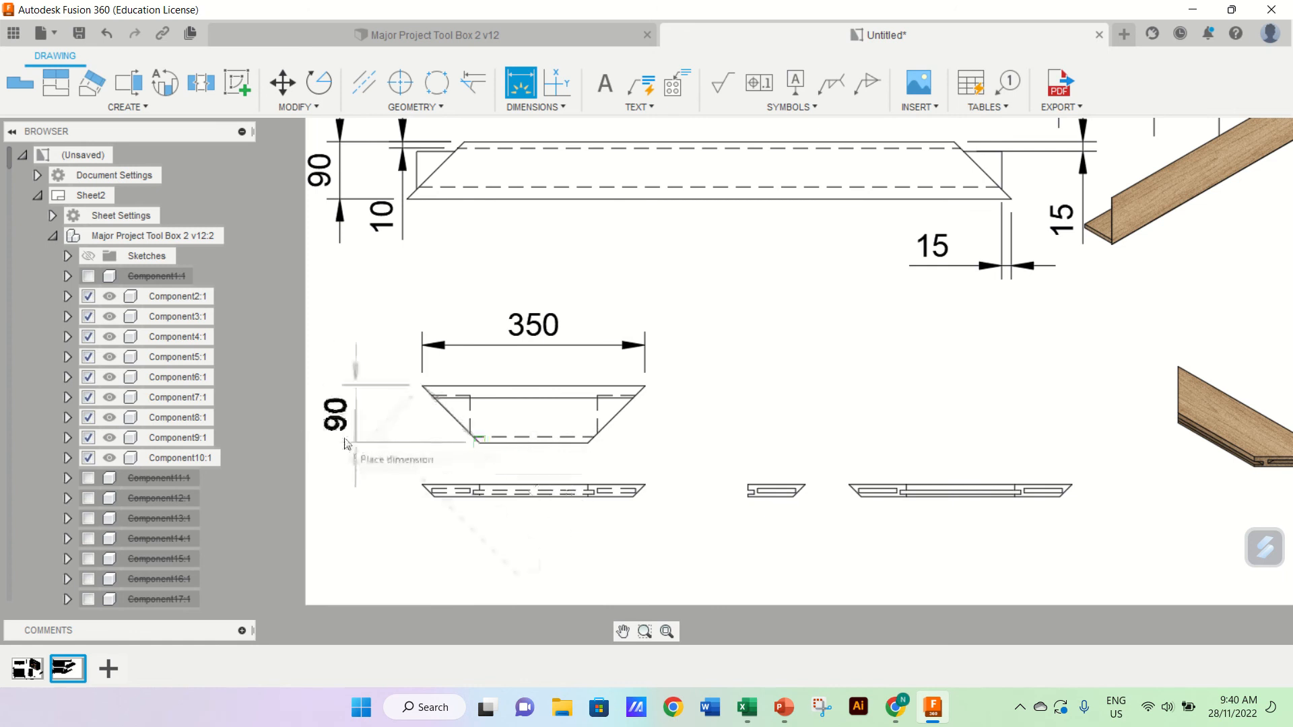
{"action": "left_click", "coordinate": [347, 443]}
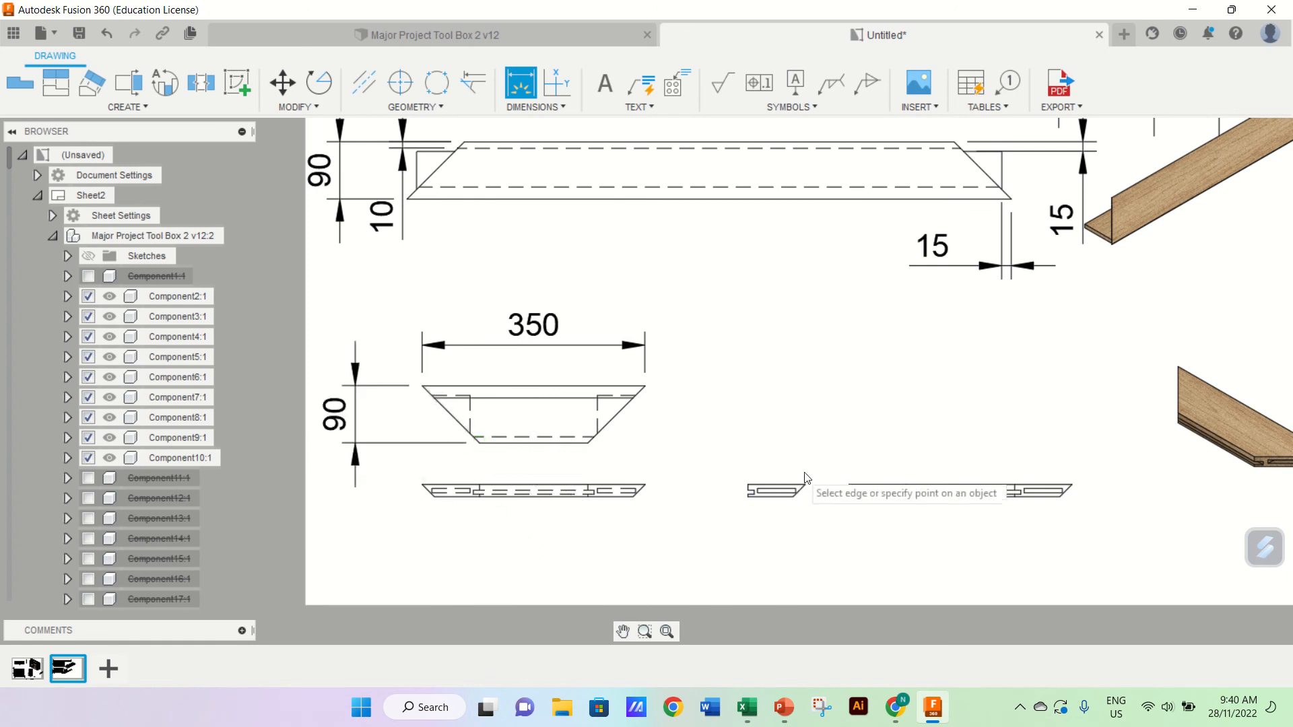
{"action": "left_click", "coordinate": [1072, 485]}
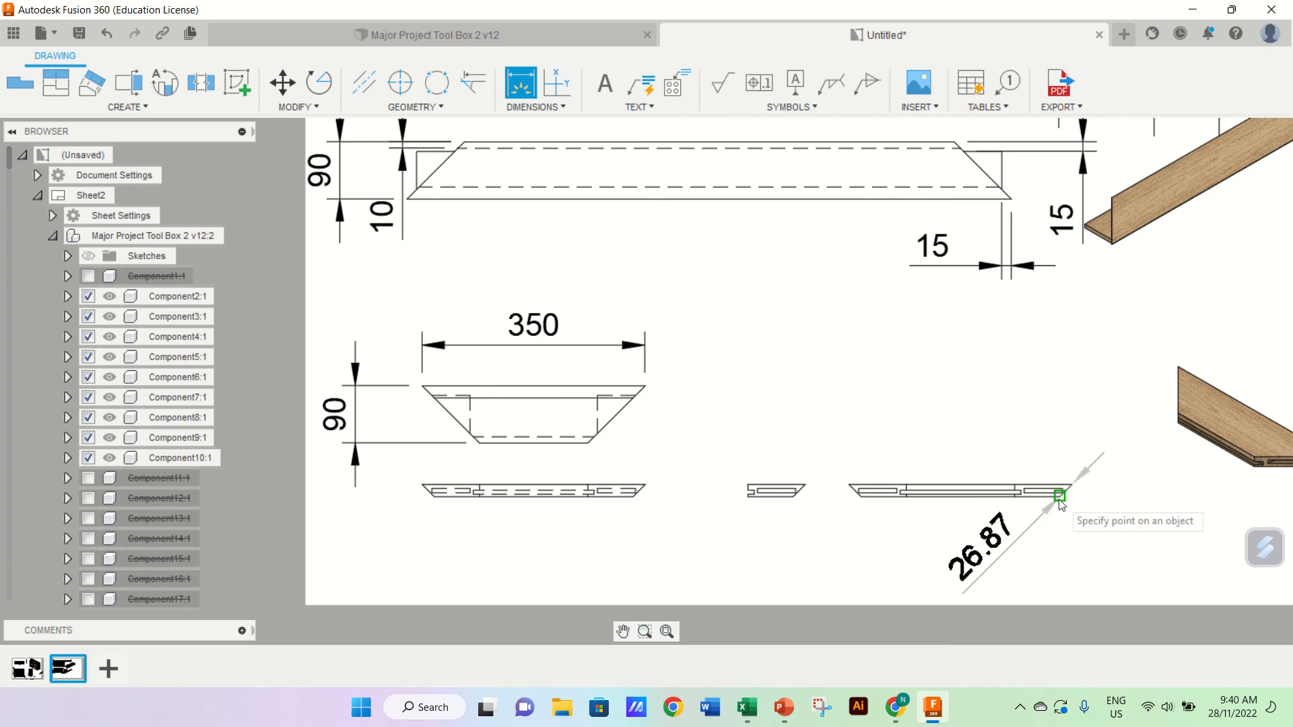
{"action": "left_click", "coordinate": [1156, 488]}
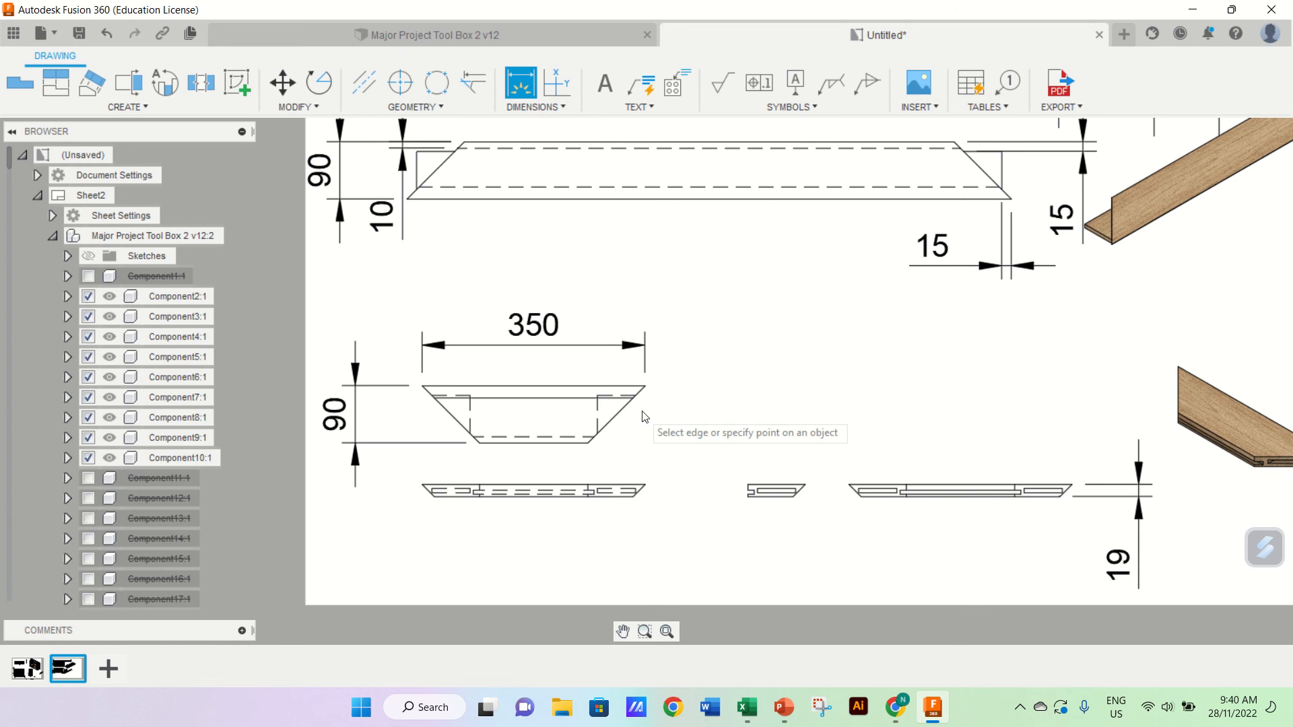
Step: Dimension the vertical offset from the broad-face view's upper right corner to the hidden line's end, with the text below
{"action": "scroll", "coordinate": [646, 412], "scroll_direction": "up", "scroll_amount": 5}
{"action": "scroll", "coordinate": [646, 412], "scroll_direction": "down", "scroll_amount": 2}
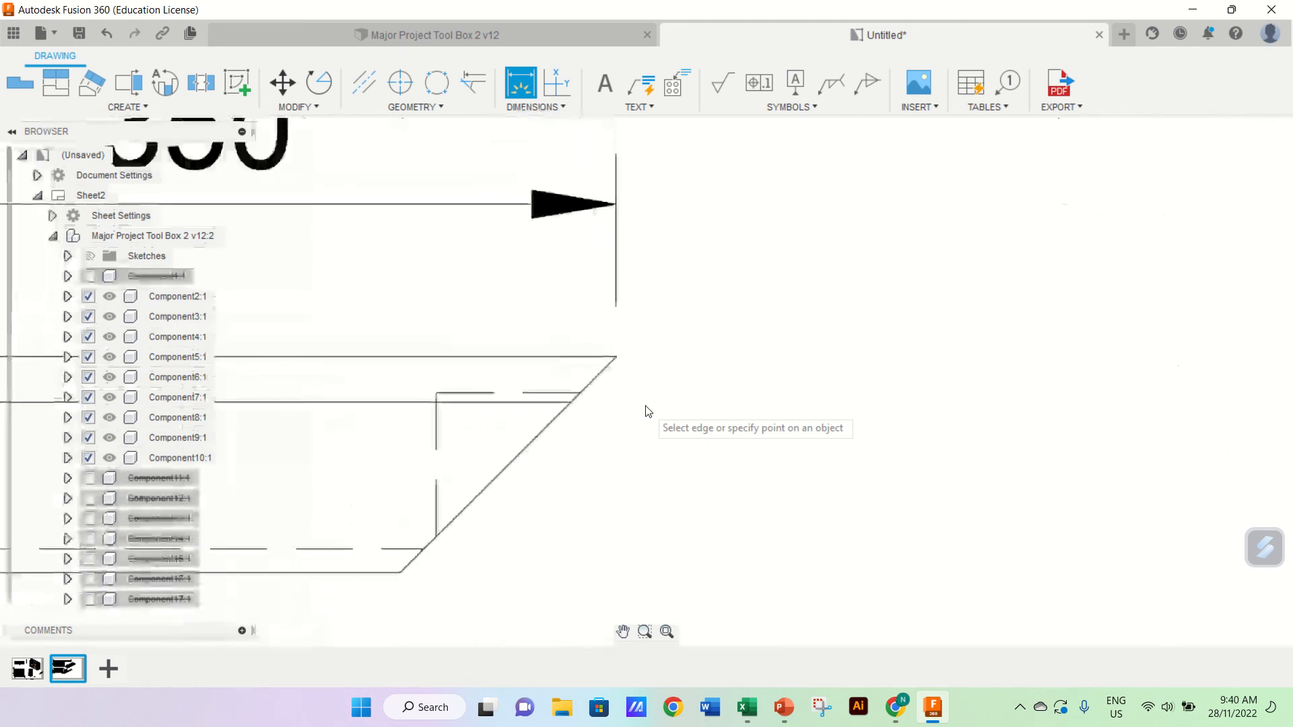
{"action": "left_click", "coordinate": [617, 357]}
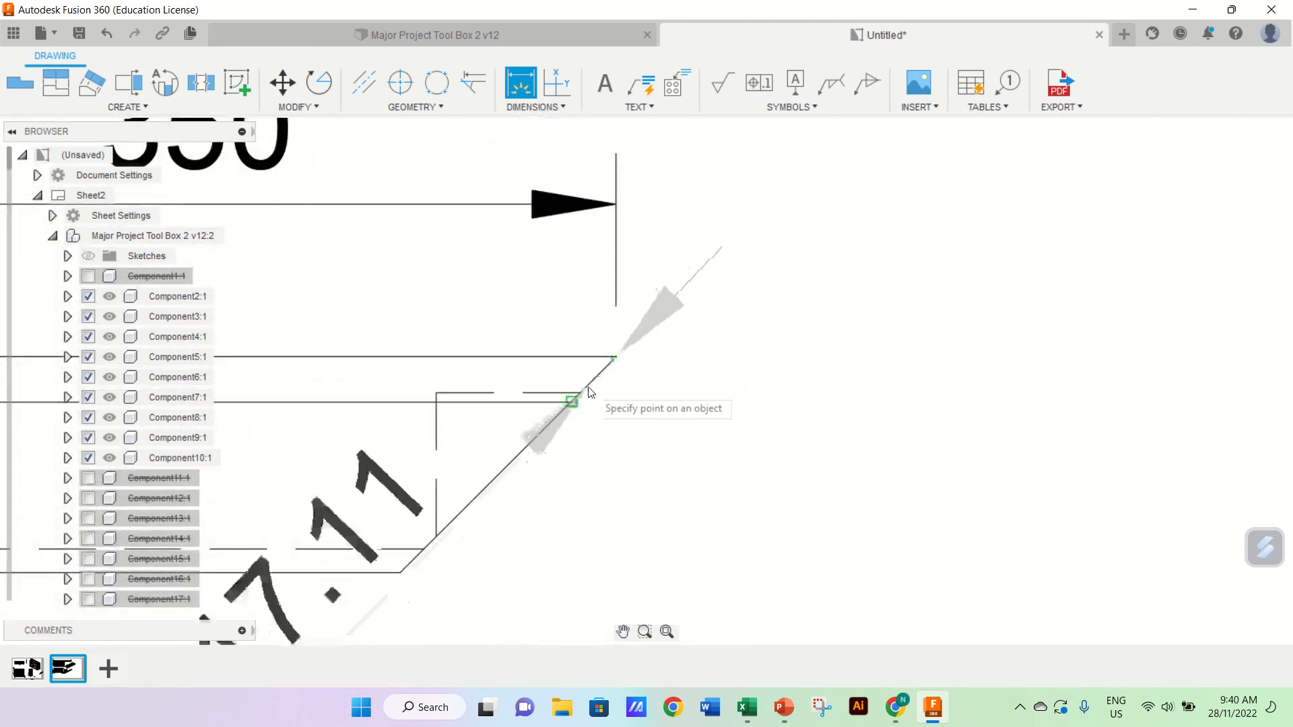
{"action": "left_click", "coordinate": [581, 394]}
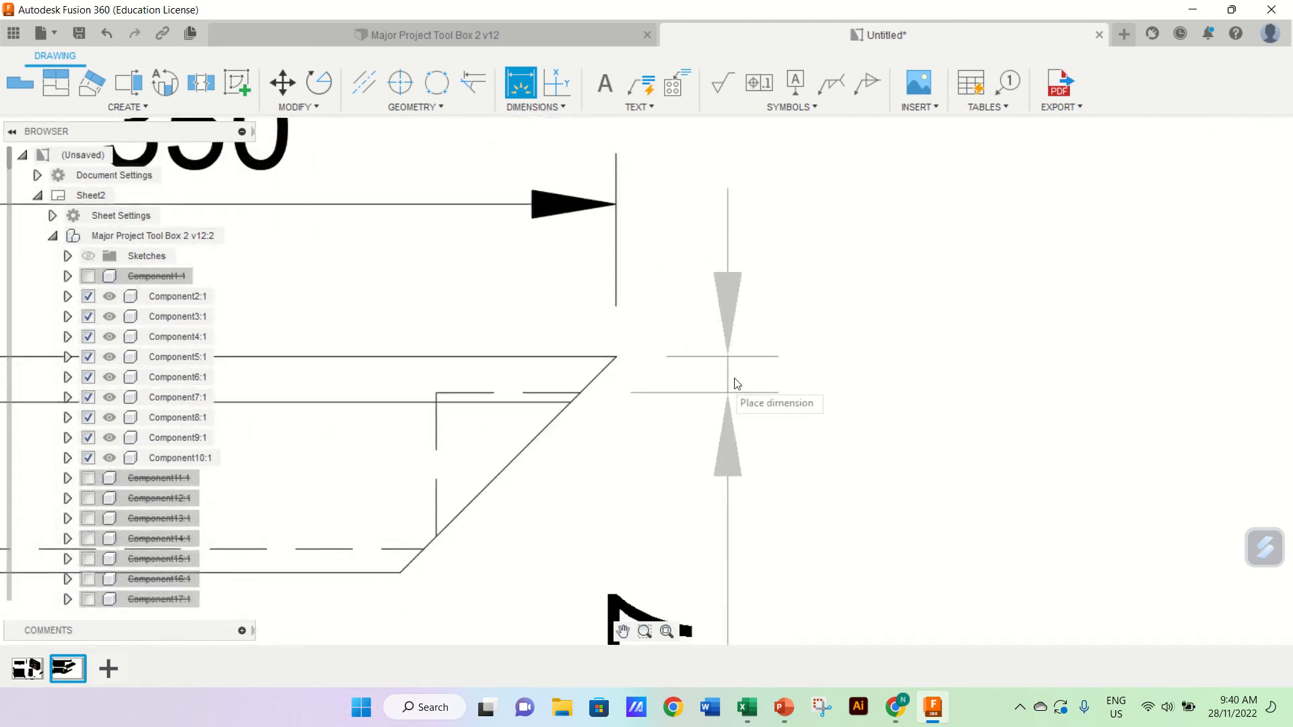
{"action": "left_click", "coordinate": [902, 387]}
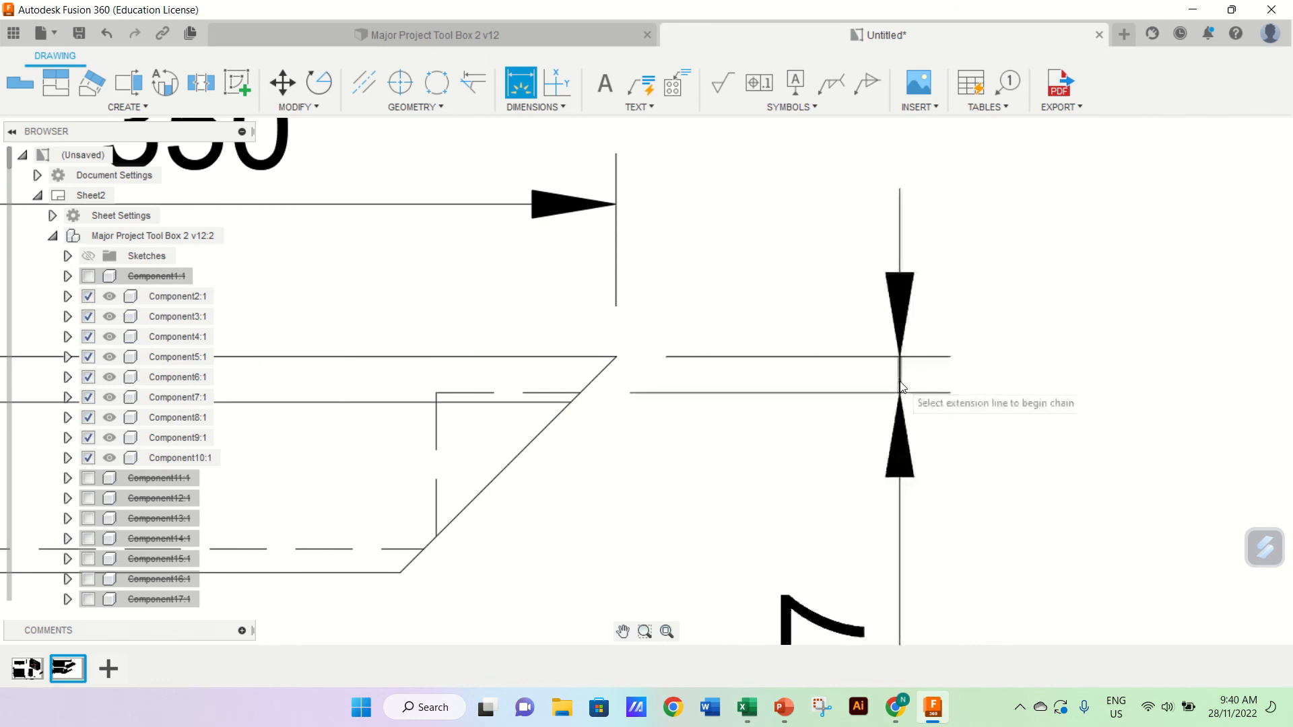
{"action": "scroll", "coordinate": [902, 387], "scroll_direction": "down", "scroll_amount": 5}
{"action": "scroll", "coordinate": [902, 387], "scroll_direction": "up", "scroll_amount": 4}
{"action": "scroll", "coordinate": [902, 387], "scroll_direction": "up", "scroll_amount": 1}
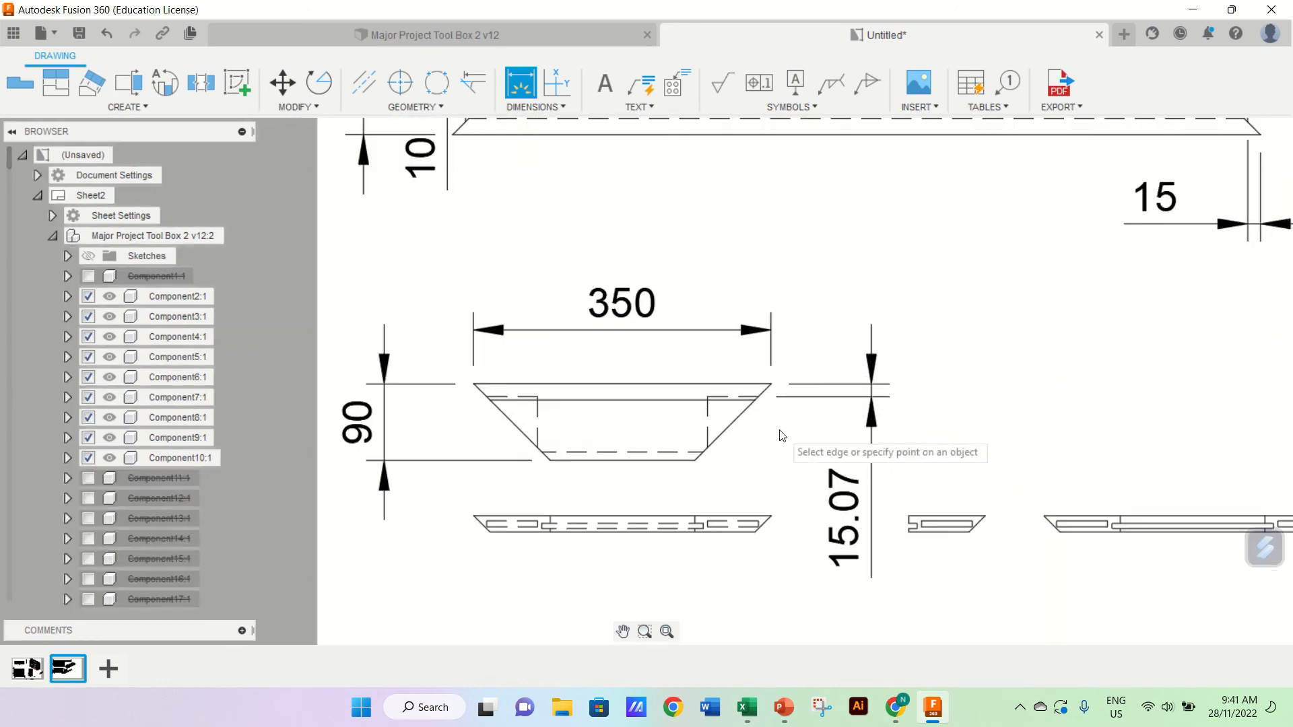
Step: Dimension the horizontal offset between the broad-face view's lower right corner and the adjacent vertical hidden line, placing it below the view
{"action": "scroll", "coordinate": [783, 404], "scroll_direction": "up", "scroll_amount": 5}
{"action": "scroll", "coordinate": [783, 404], "scroll_direction": "down", "scroll_amount": 6}
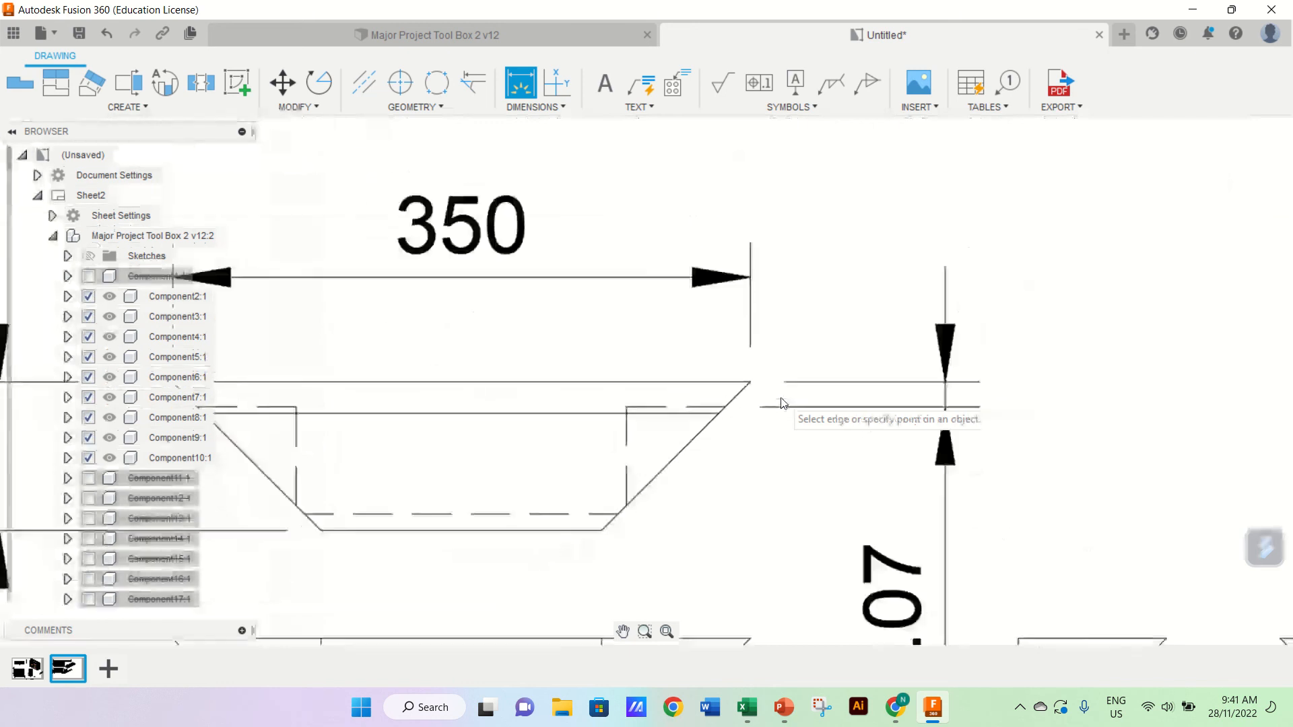
{"action": "scroll", "coordinate": [741, 419], "scroll_direction": "up", "scroll_amount": 3}
{"action": "scroll", "coordinate": [741, 418], "scroll_direction": "up", "scroll_amount": 1}
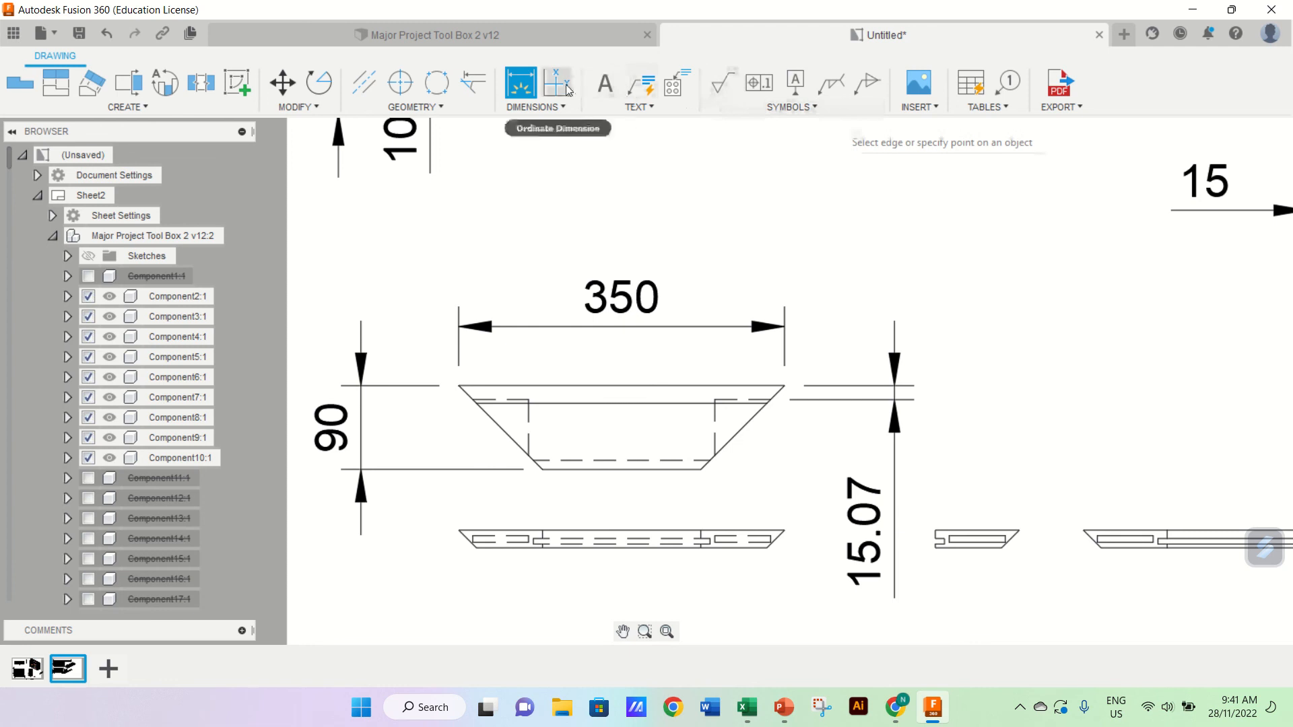
{"action": "left_click", "coordinate": [700, 465]}
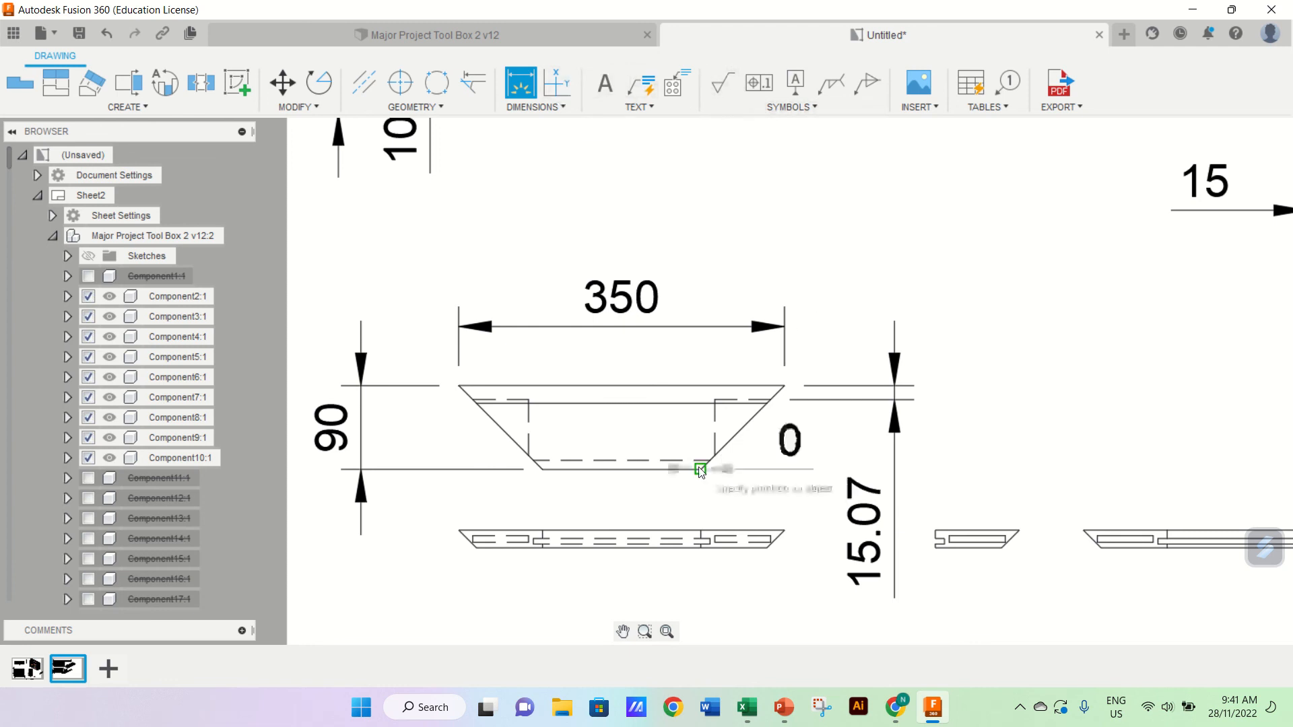
{"action": "left_click", "coordinate": [715, 455]}
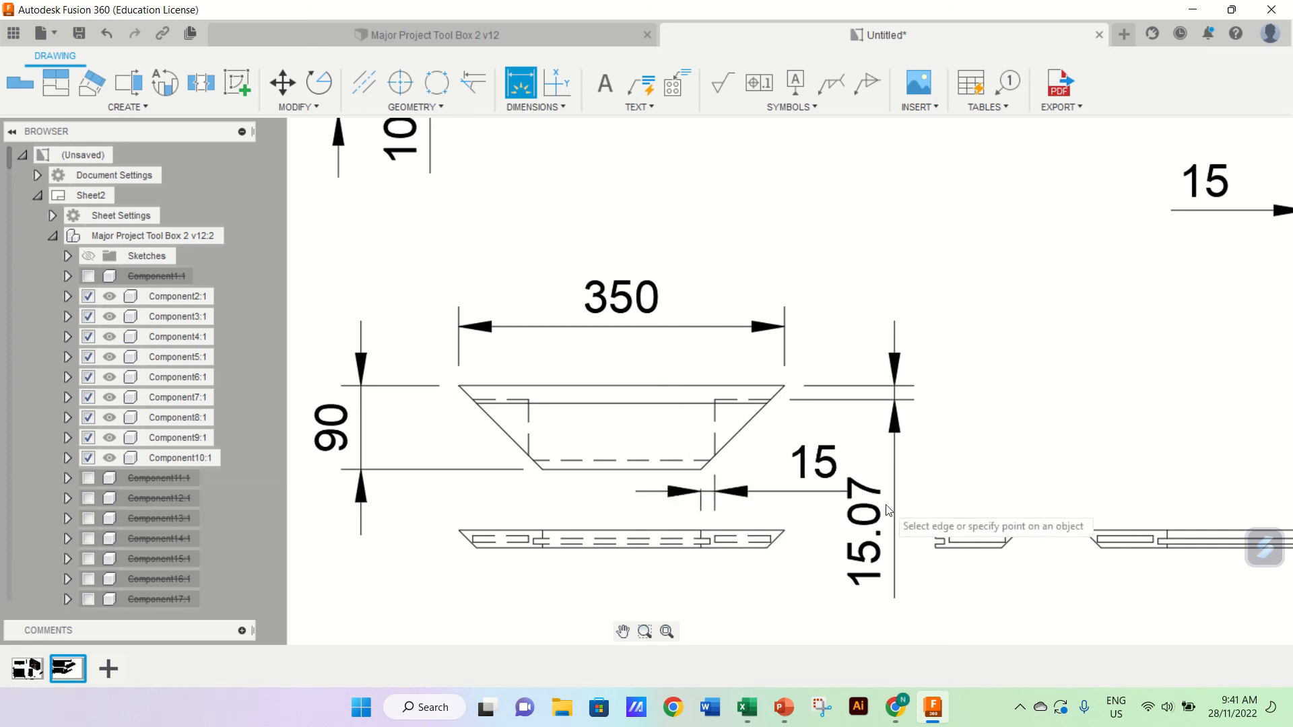
Step: Delete the vertical offset dimension to the right of the short frame piece's broad-face view
{"action": "left_click", "coordinate": [894, 399]}
{"action": "key", "text": "Escape"}
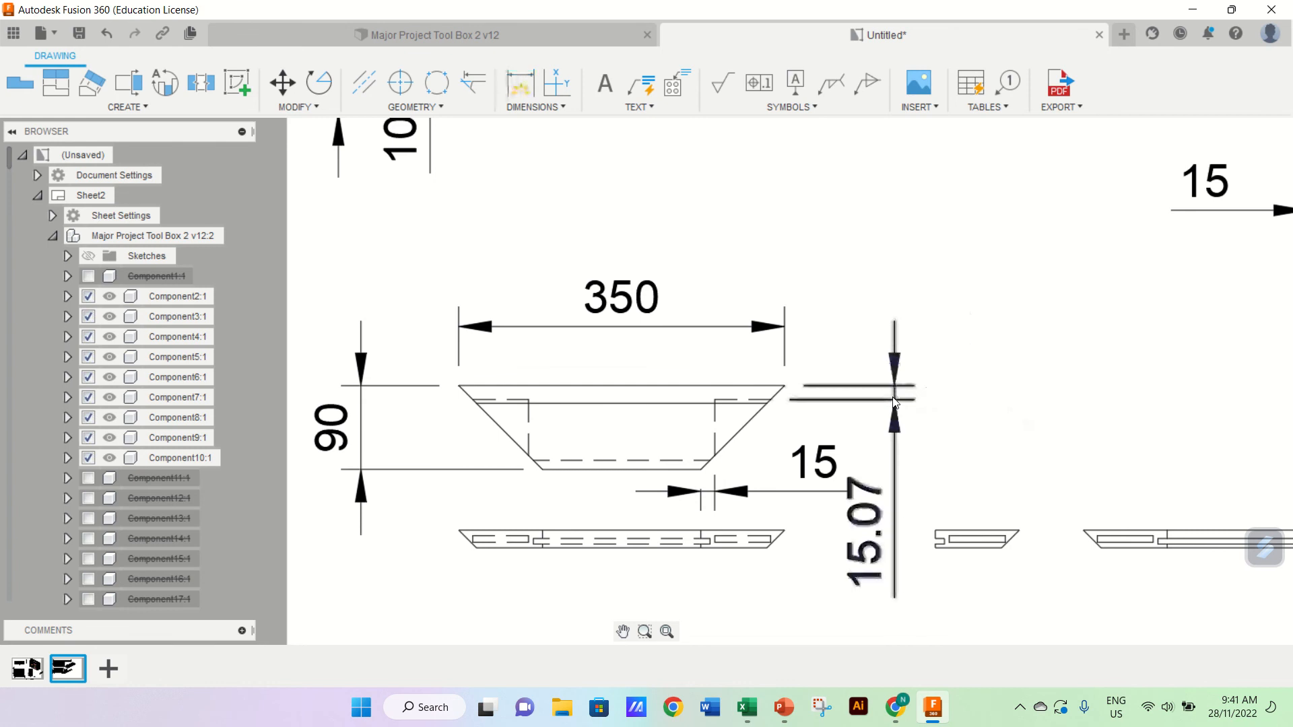
{"action": "left_click", "coordinate": [894, 398]}
{"action": "key", "text": "Delete"}
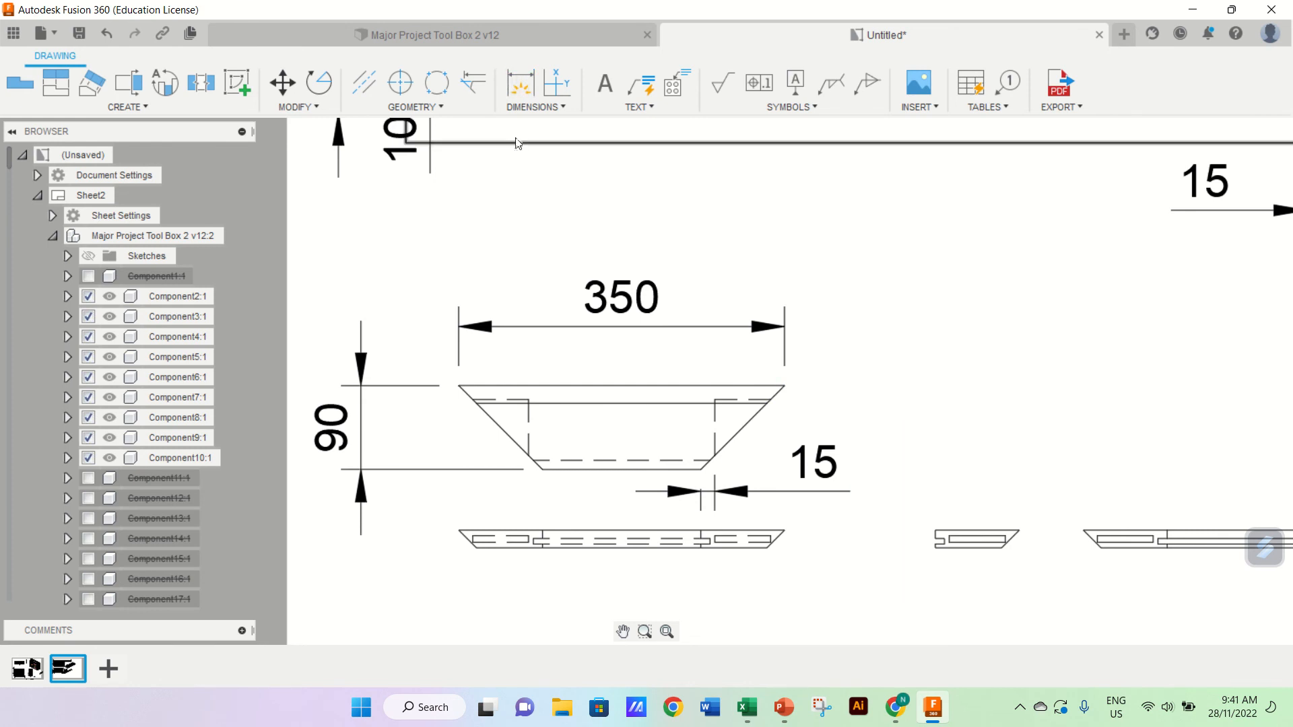
Step: Dimension the vertical offset from the upper hidden line's end to the upper right corner, with its text above the broad-face view
{"action": "left_click", "coordinate": [520, 82]}
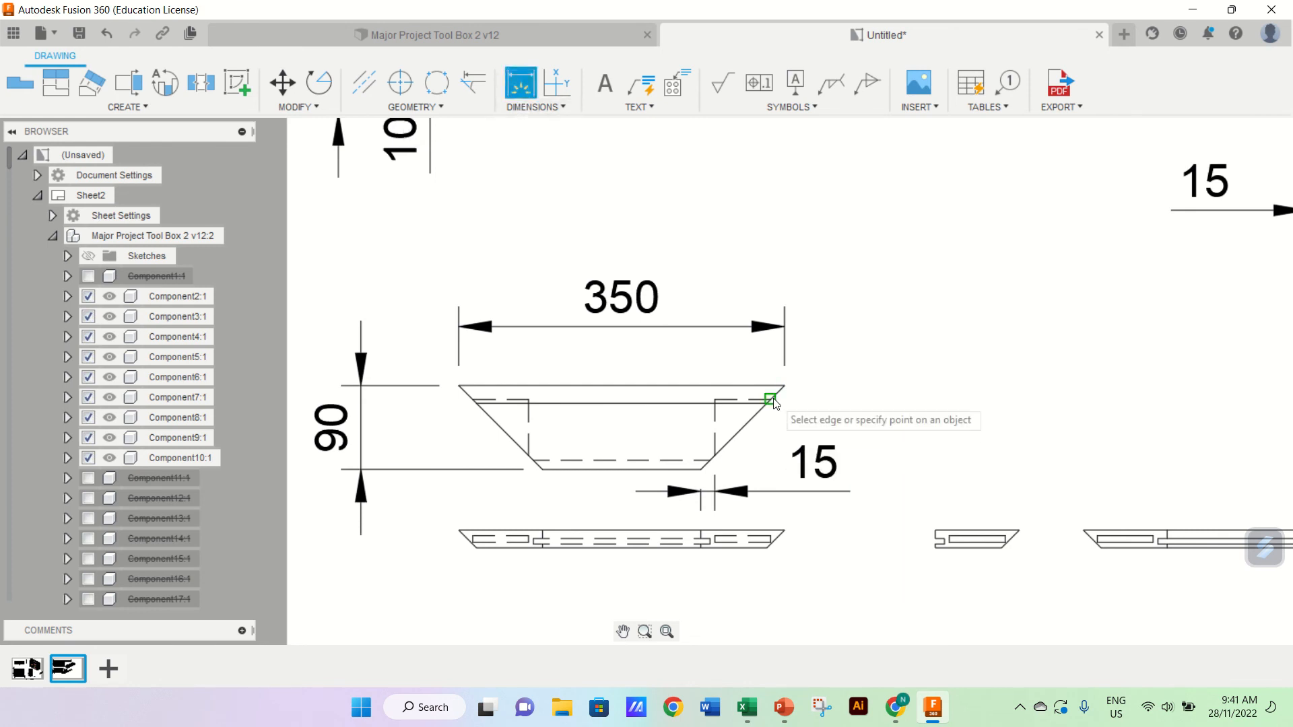
{"action": "scroll", "coordinate": [772, 402], "scroll_direction": "up", "scroll_amount": 6}
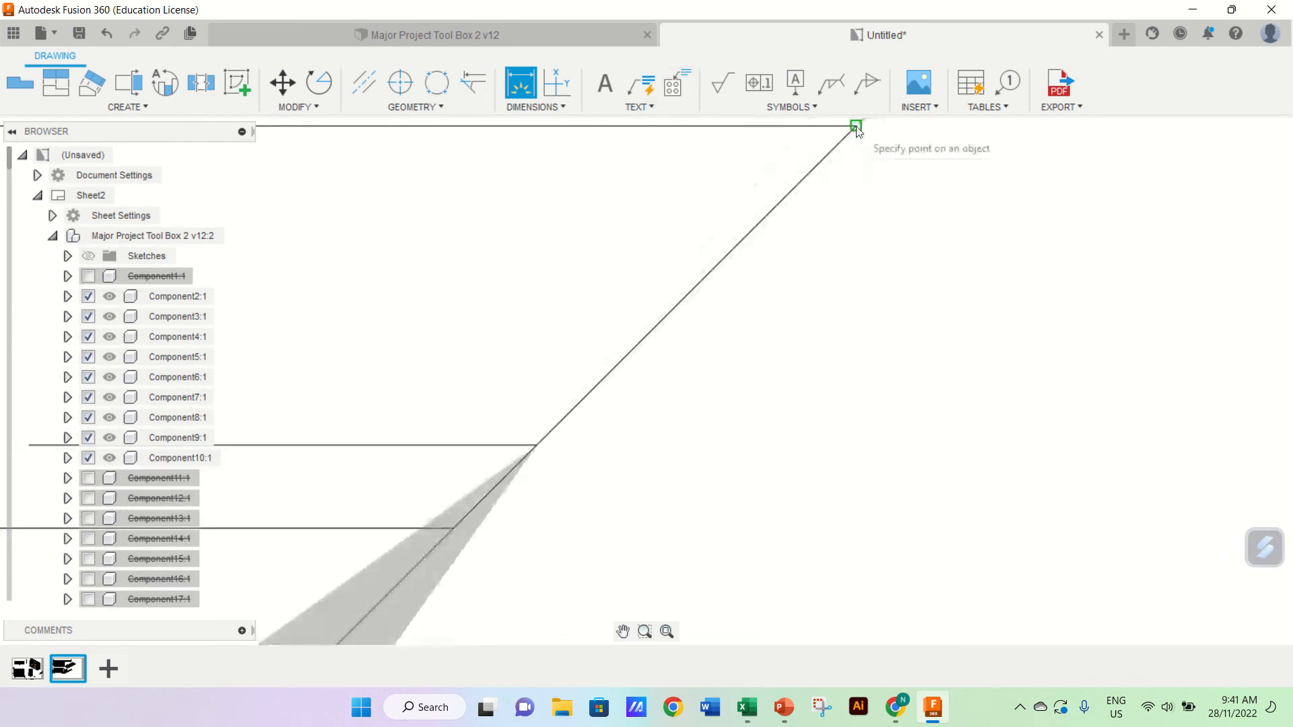
{"action": "scroll", "coordinate": [995, 211], "scroll_direction": "down", "scroll_amount": 5}
{"action": "scroll", "coordinate": [996, 209], "scroll_direction": "up", "scroll_amount": 2}
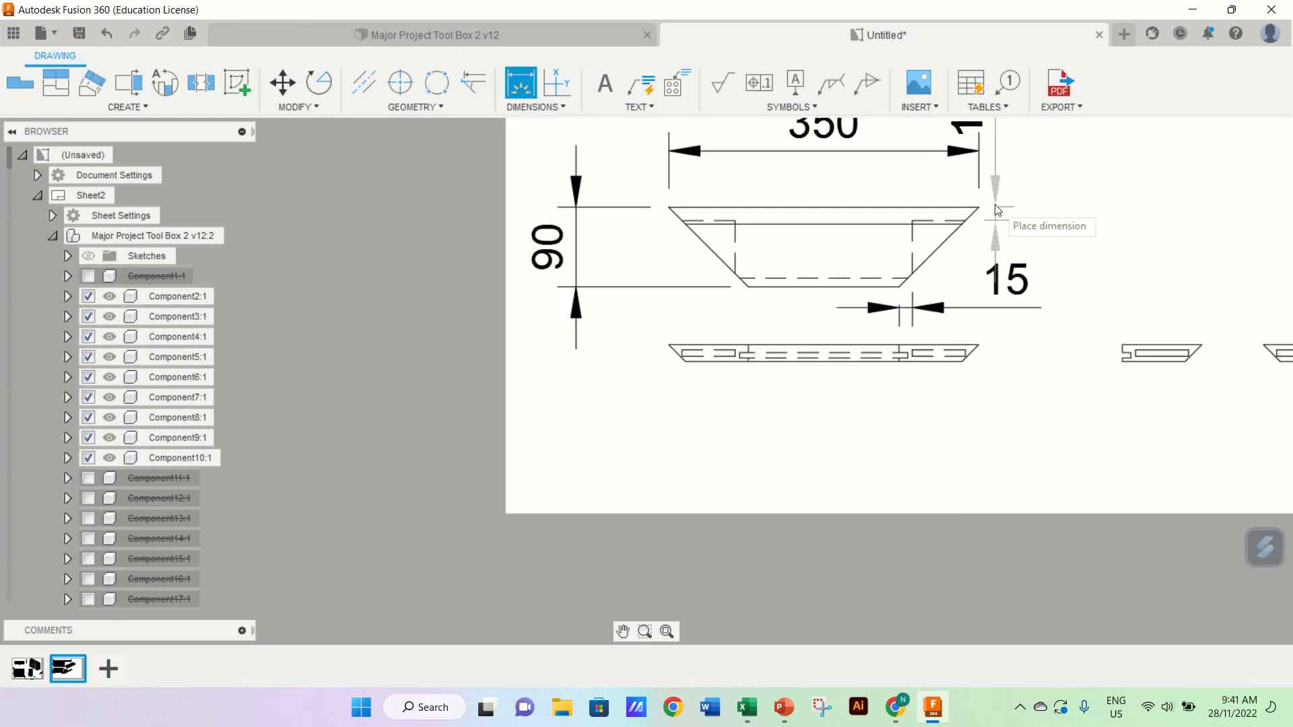
{"action": "scroll", "coordinate": [995, 205], "scroll_direction": "down", "scroll_amount": 3}
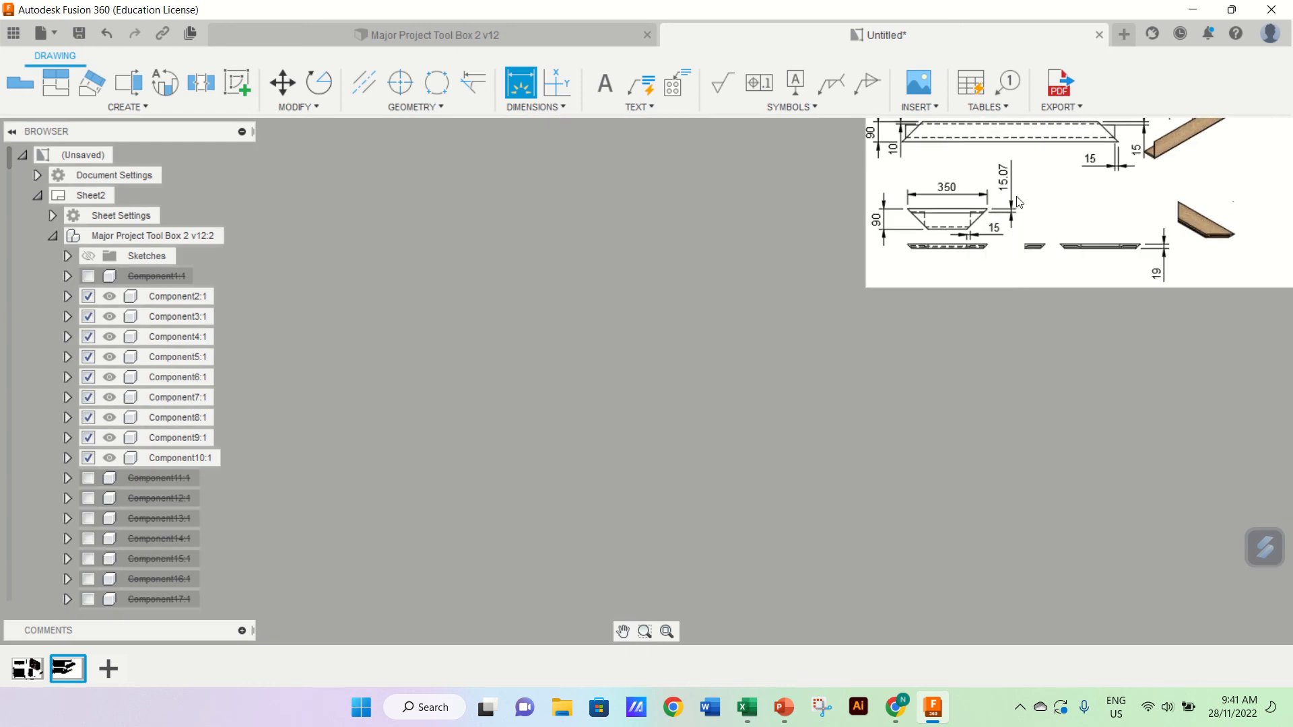
{"action": "scroll", "coordinate": [1018, 202], "scroll_direction": "up", "scroll_amount": 4}
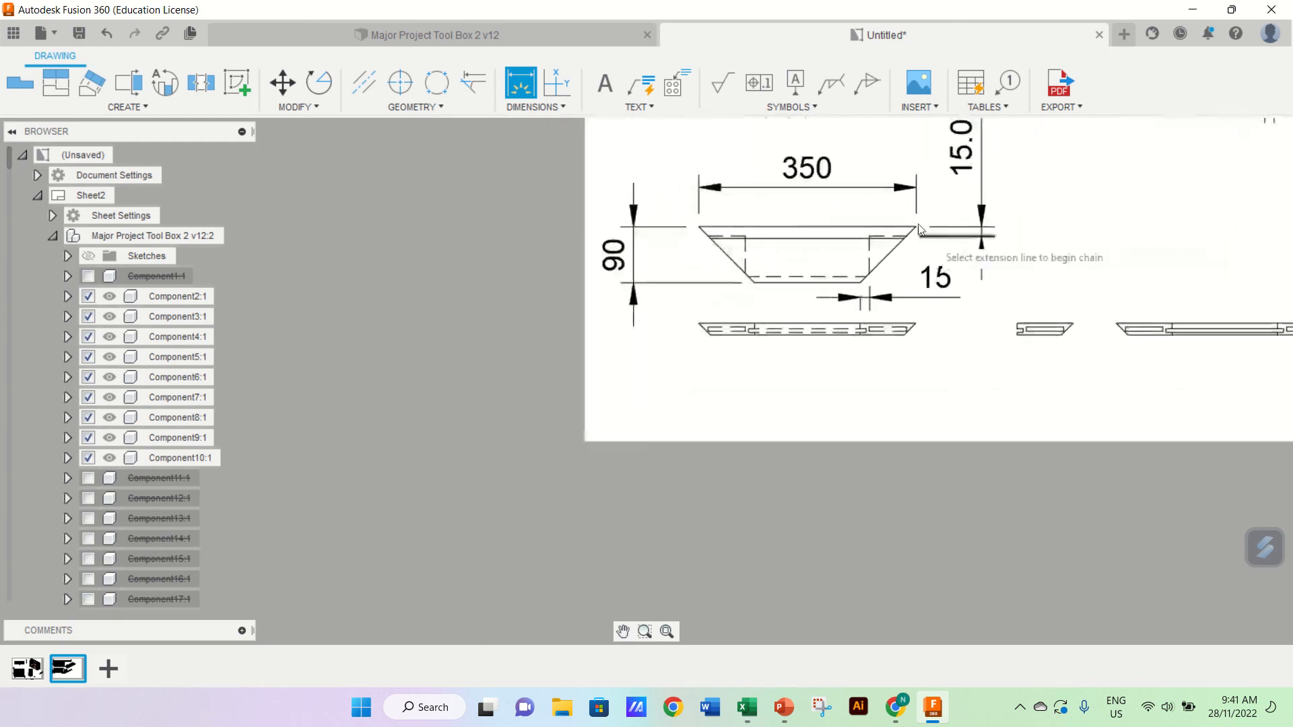
Step: Dimension the lip thickness below the open groove in the short frame piece's small end view, placing it left of the view
{"action": "scroll", "coordinate": [922, 176], "scroll_direction": "down", "scroll_amount": 5}
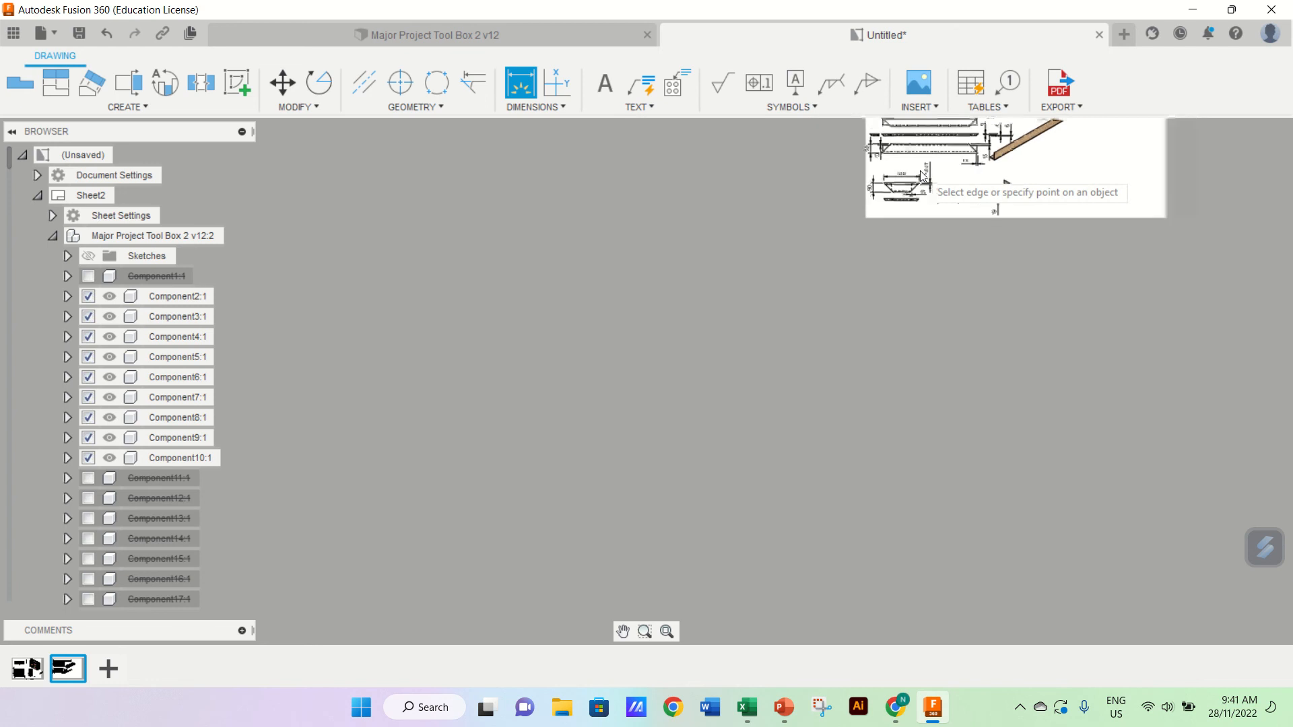
{"action": "scroll", "coordinate": [942, 141], "scroll_direction": "up", "scroll_amount": 2}
{"action": "scroll", "coordinate": [942, 141], "scroll_direction": "up", "scroll_amount": 3}
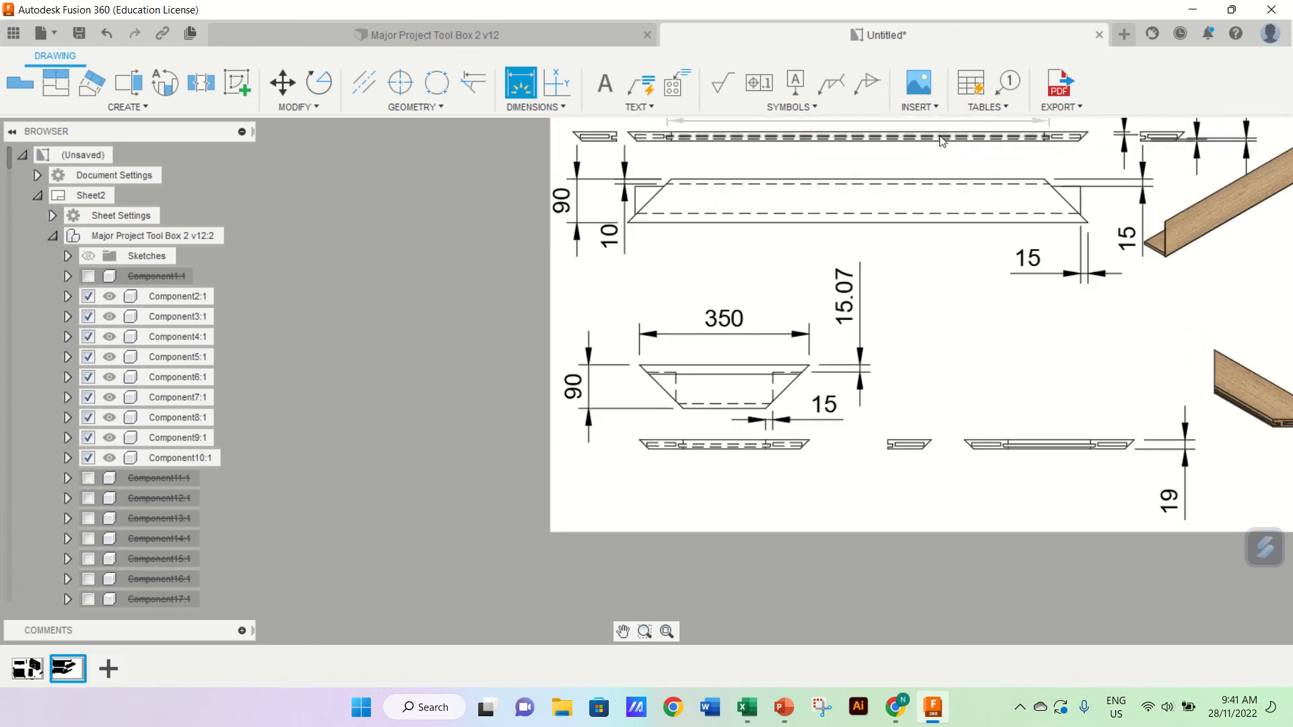
{"action": "scroll", "coordinate": [841, 436], "scroll_direction": "up", "scroll_amount": 5}
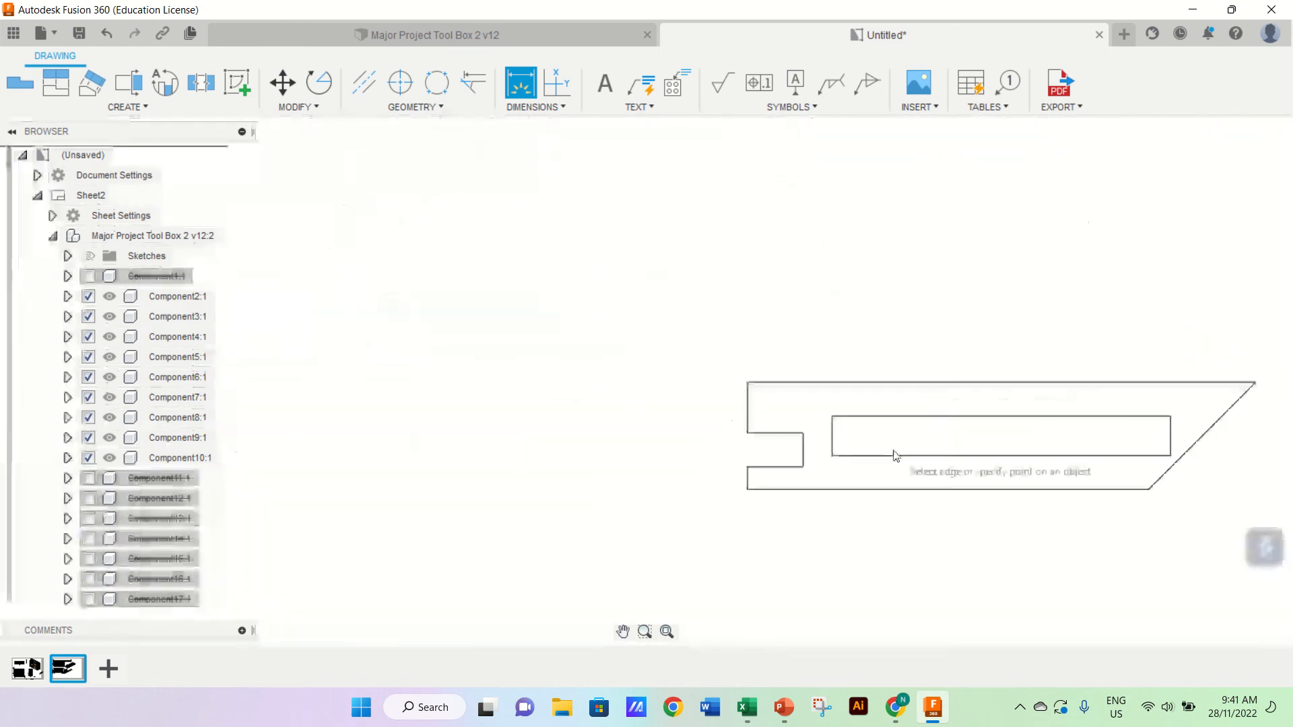
{"action": "left_click", "coordinate": [709, 500]}
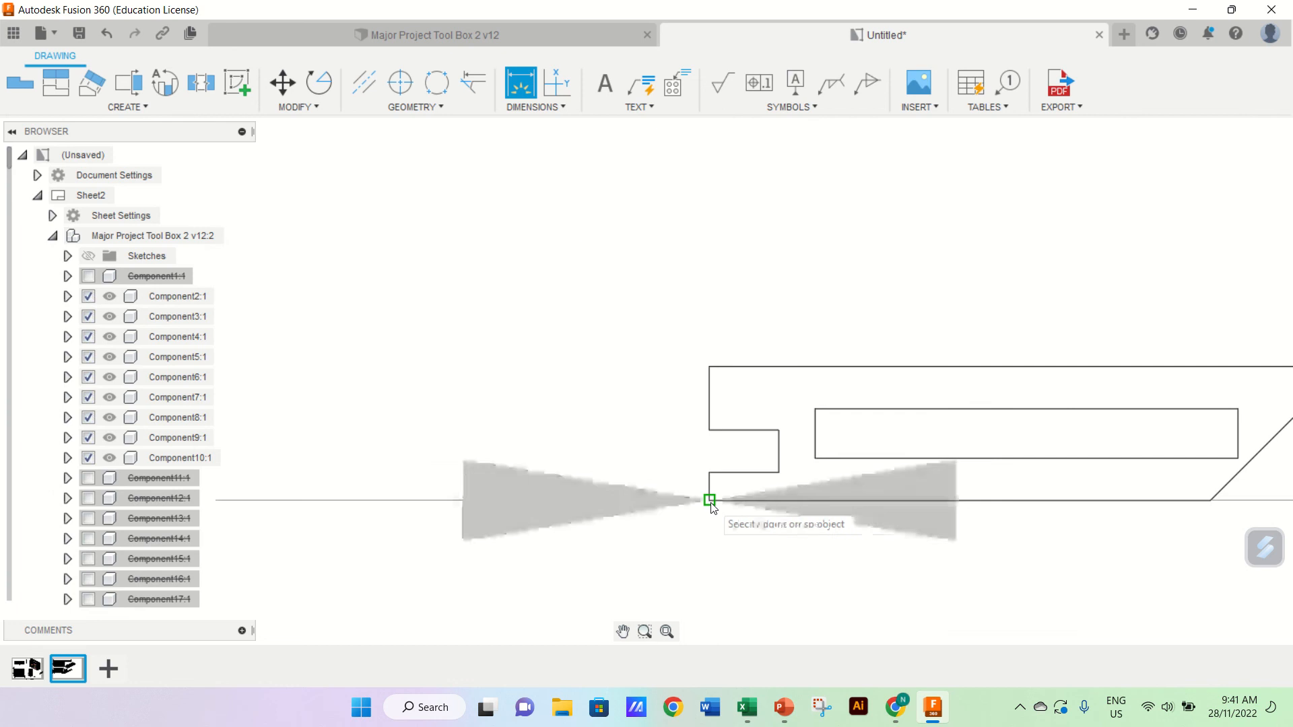
{"action": "left_click", "coordinate": [708, 472]}
{"action": "left_click", "coordinate": [597, 485]}
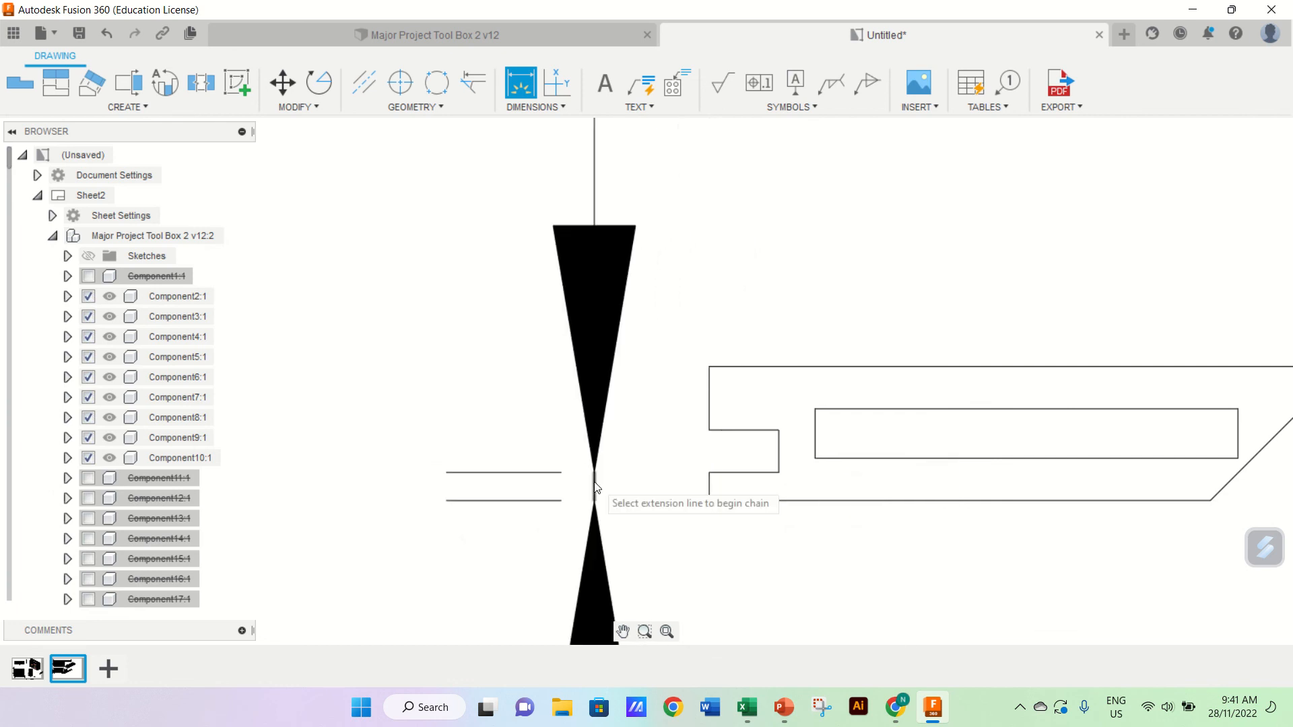
Step: Dimension the depth of the open groove in the small end view, placing the dimension below the view
{"action": "scroll", "coordinate": [596, 486], "scroll_direction": "down", "scroll_amount": 5}
{"action": "scroll", "coordinate": [595, 486], "scroll_direction": "up", "scroll_amount": 3}
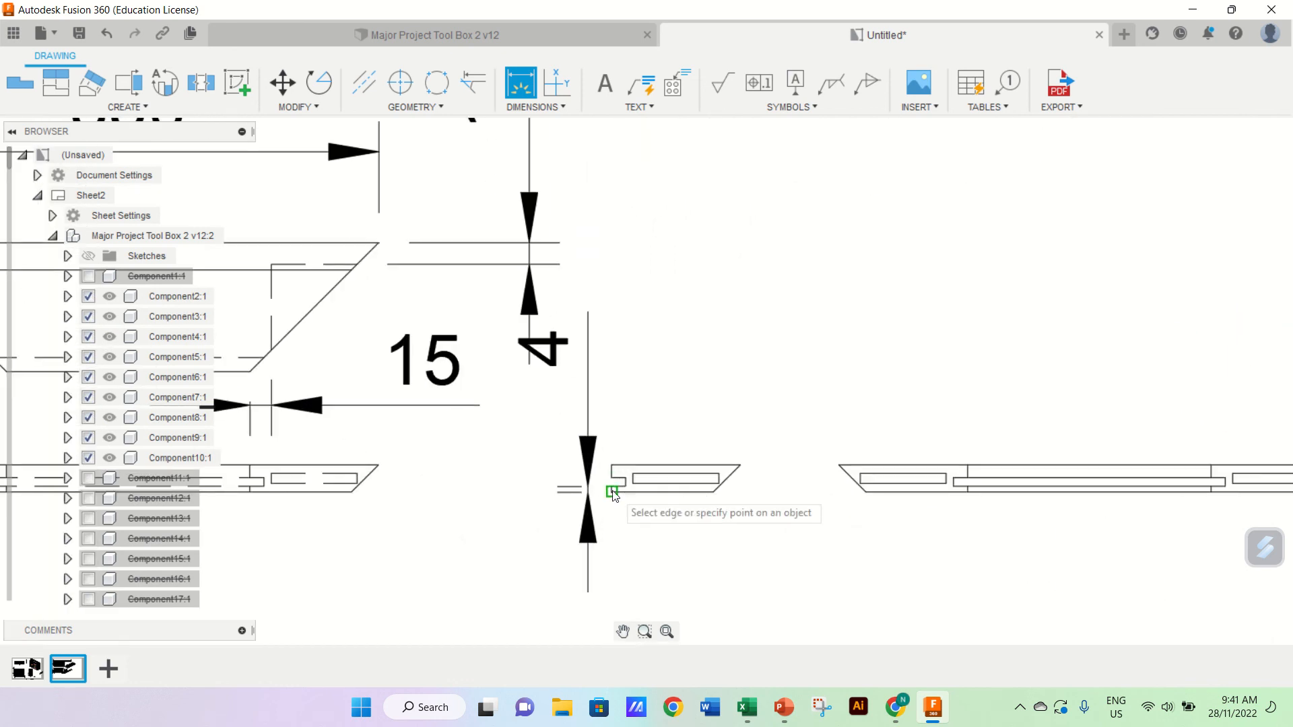
{"action": "left_click", "coordinate": [618, 486]}
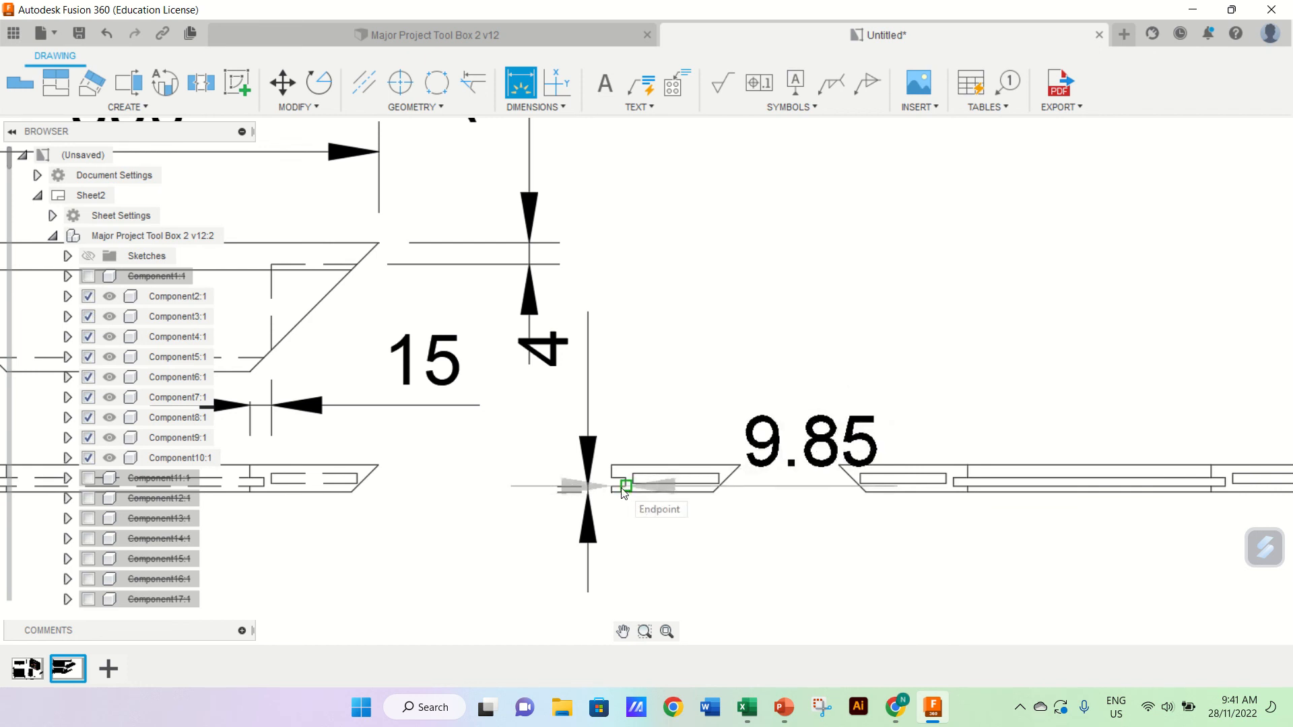
{"action": "left_click", "coordinate": [621, 629]}
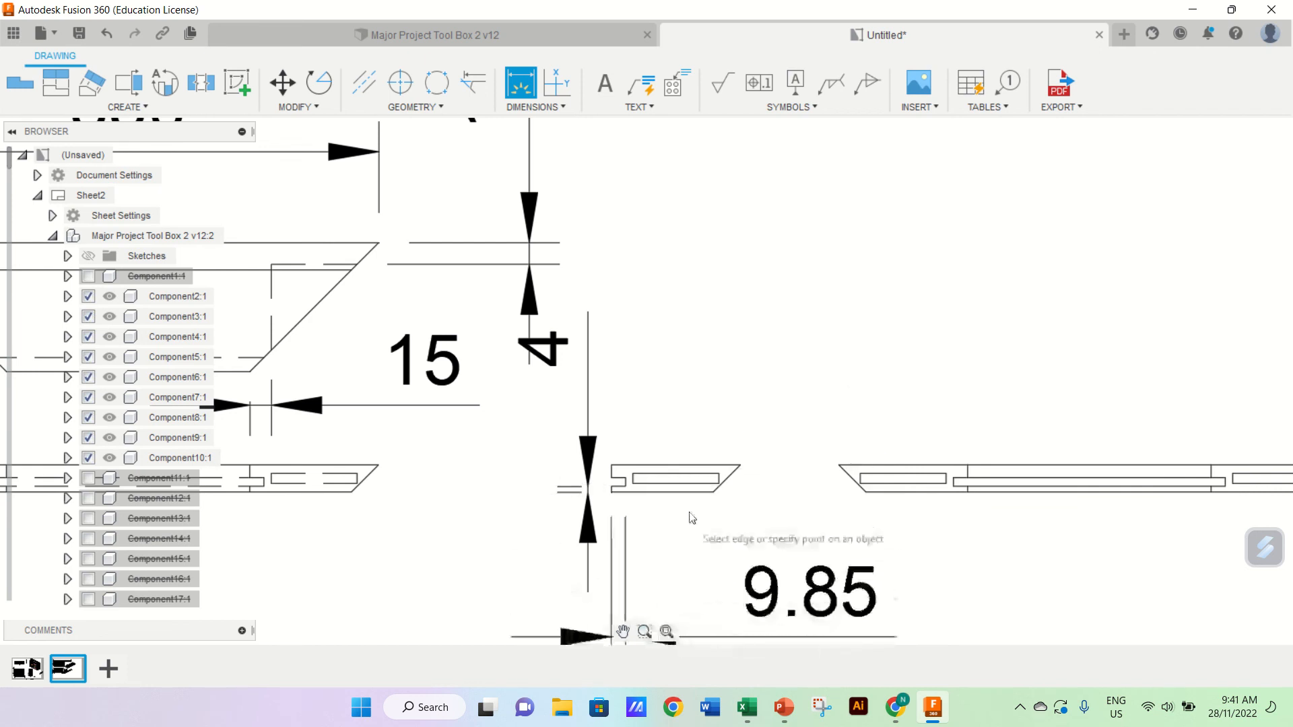
Step: Dimension the gaps from the small end view's lower and upper edges to its inner rectangle, placing both right of the view
{"action": "left_click", "coordinate": [701, 496]}
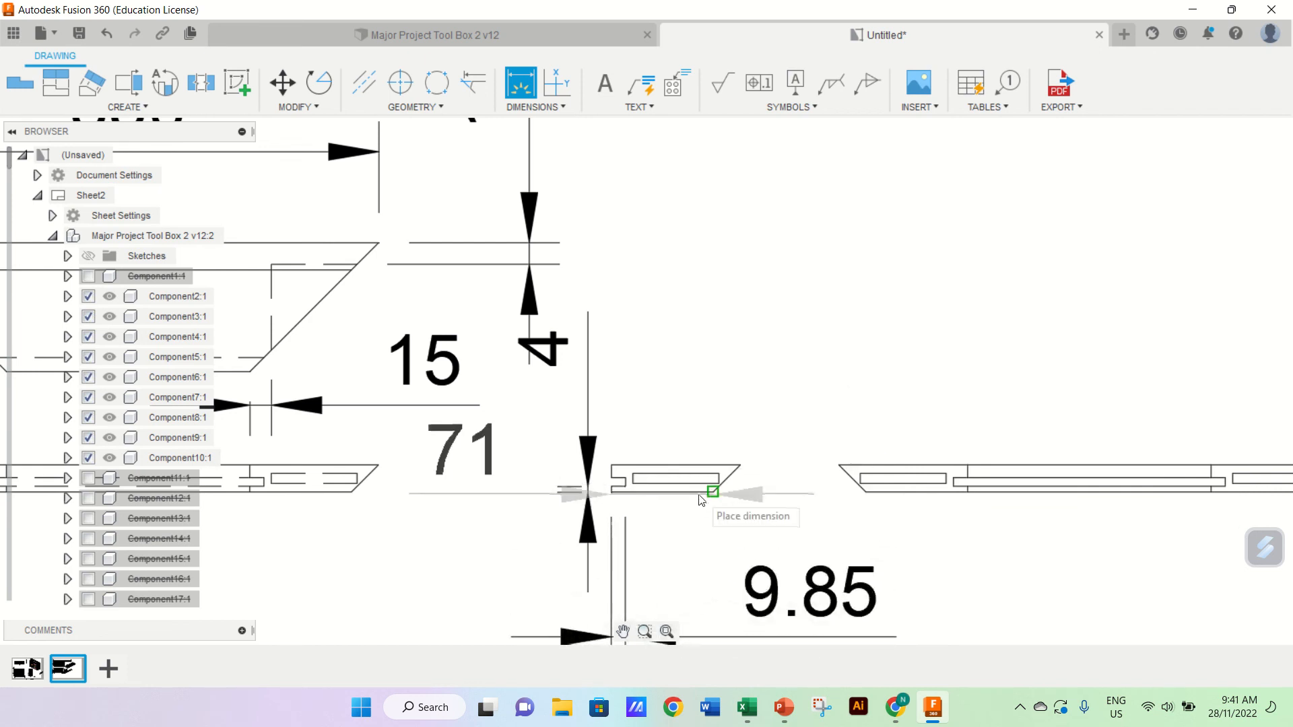
{"action": "left_click", "coordinate": [797, 480]}
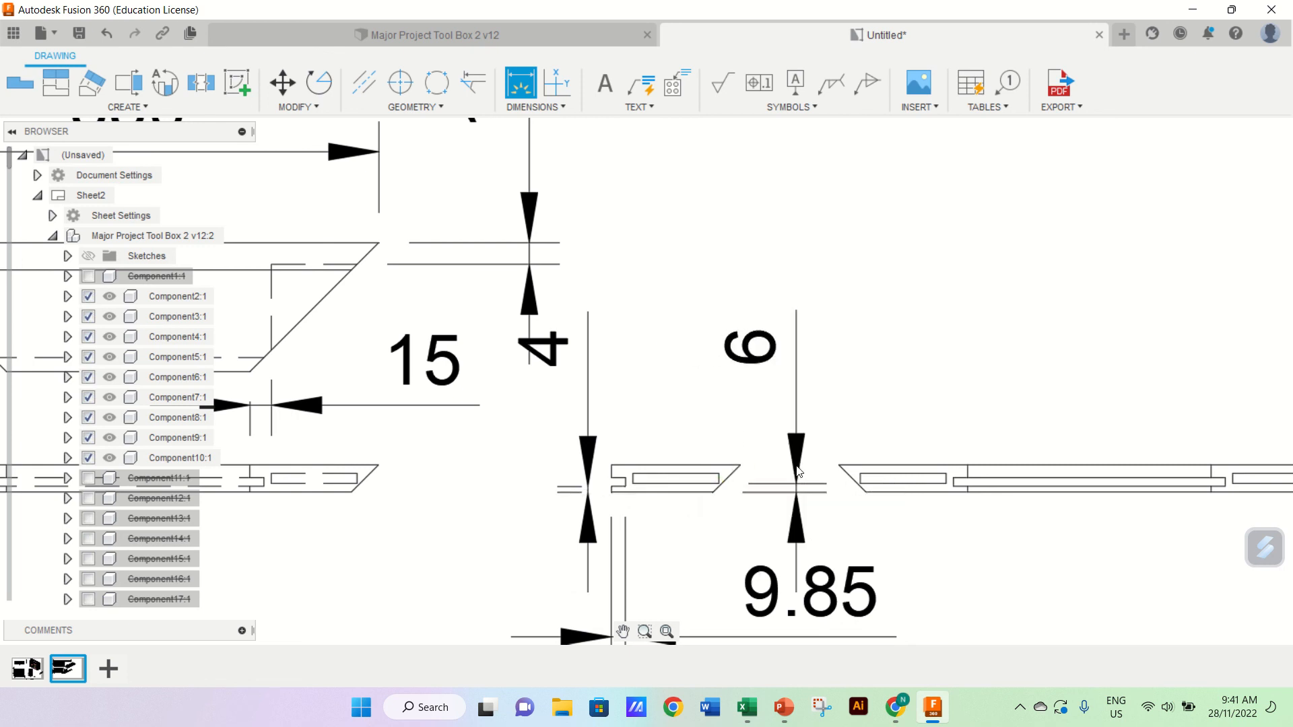
{"action": "left_click", "coordinate": [686, 478]}
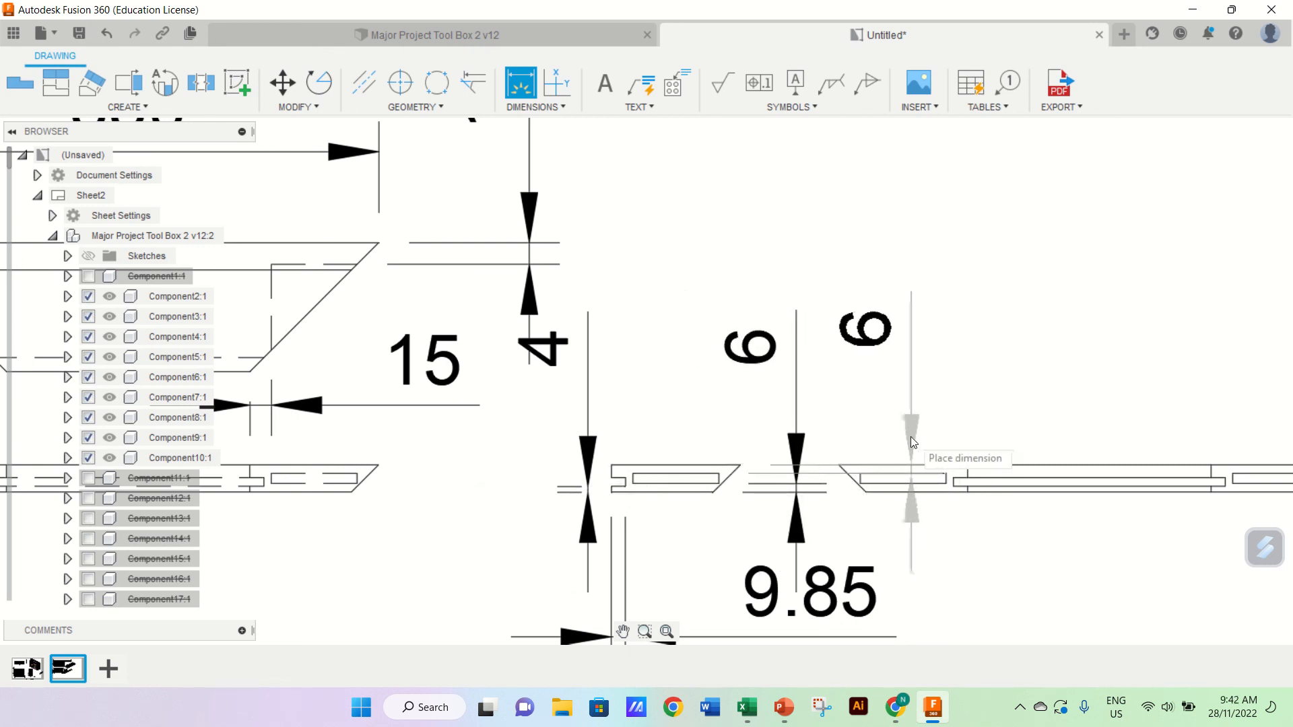
{"action": "left_click", "coordinate": [869, 441]}
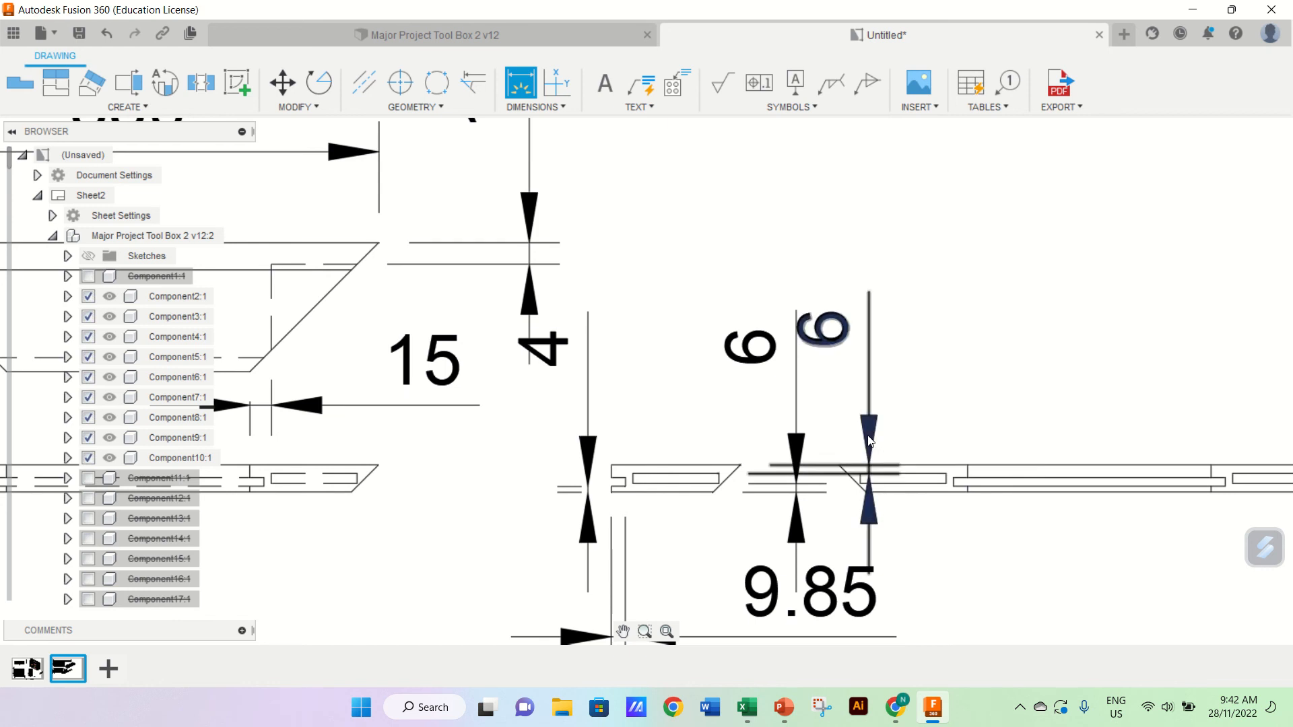
{"action": "key", "text": "Escape"}
Step: Move the short frame piece's long side view right, clear of the small end view's dimensions
{"action": "scroll", "coordinate": [1091, 478], "scroll_direction": "down", "scroll_amount": 5}
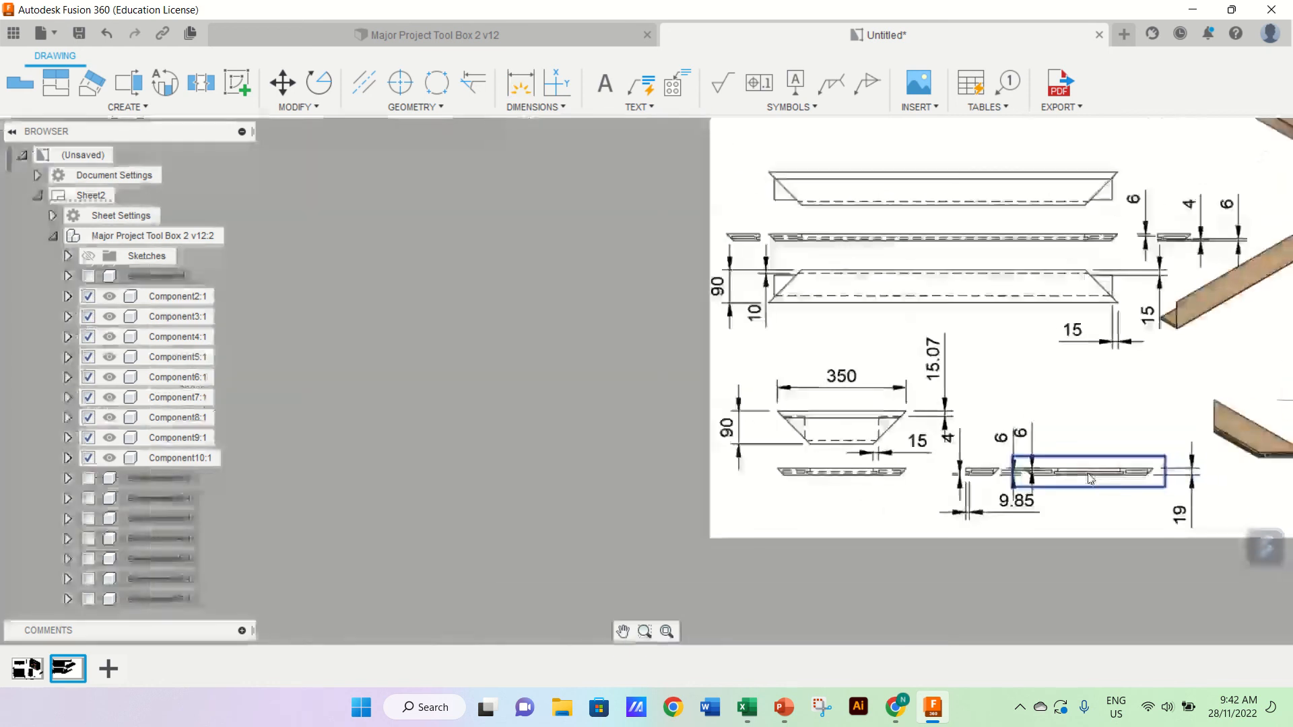
{"action": "left_click_drag", "start_coordinate": [1100, 475], "coordinate": [1133, 480]}
{"action": "left_click", "coordinate": [1133, 479]}
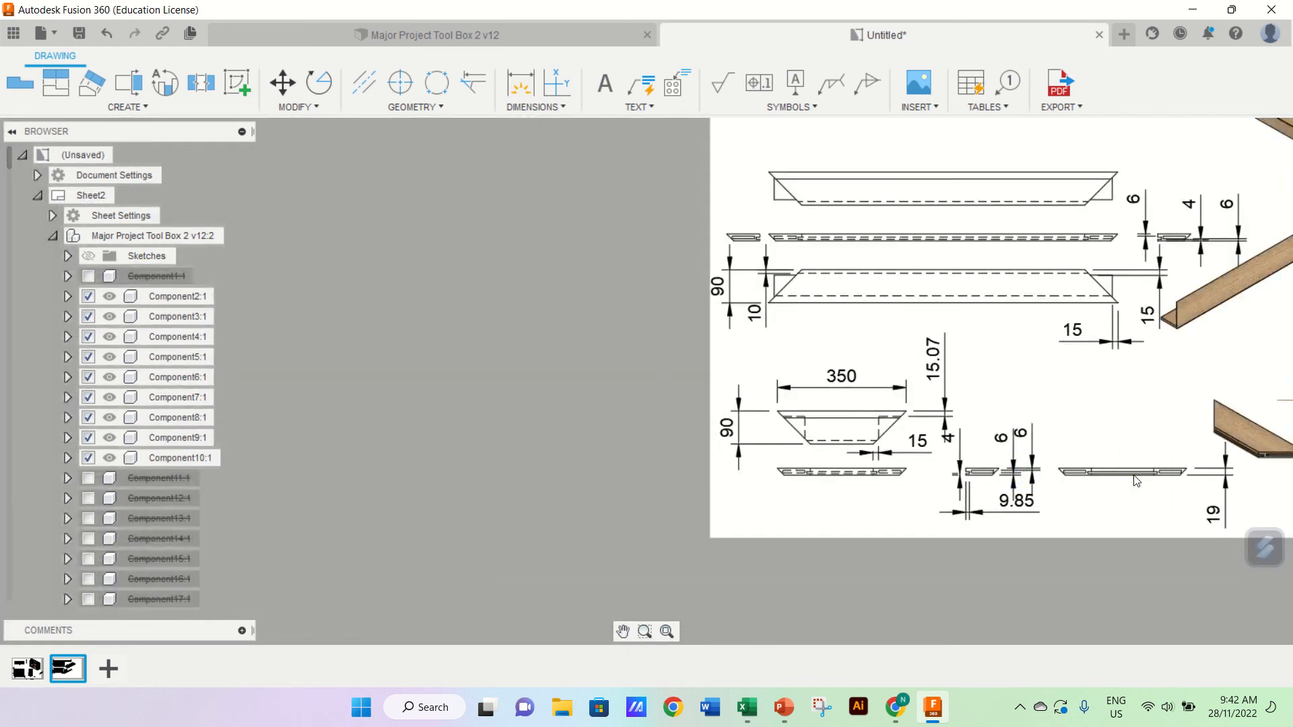
Step: Move the upper 6 mm gap dimension of the short frame piece's small end view to the left side of that view
{"action": "scroll", "coordinate": [1121, 454], "scroll_direction": "up", "scroll_amount": 5}
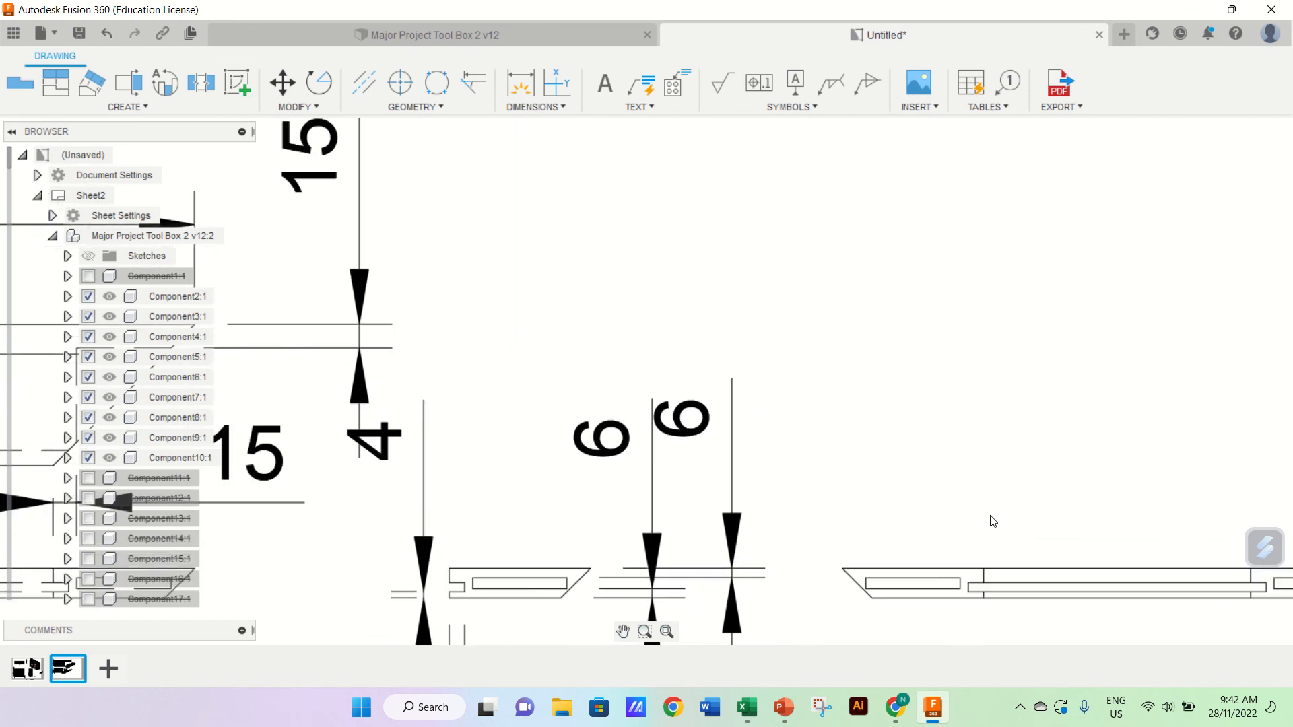
{"action": "scroll", "coordinate": [679, 567], "scroll_direction": "down", "scroll_amount": 5}
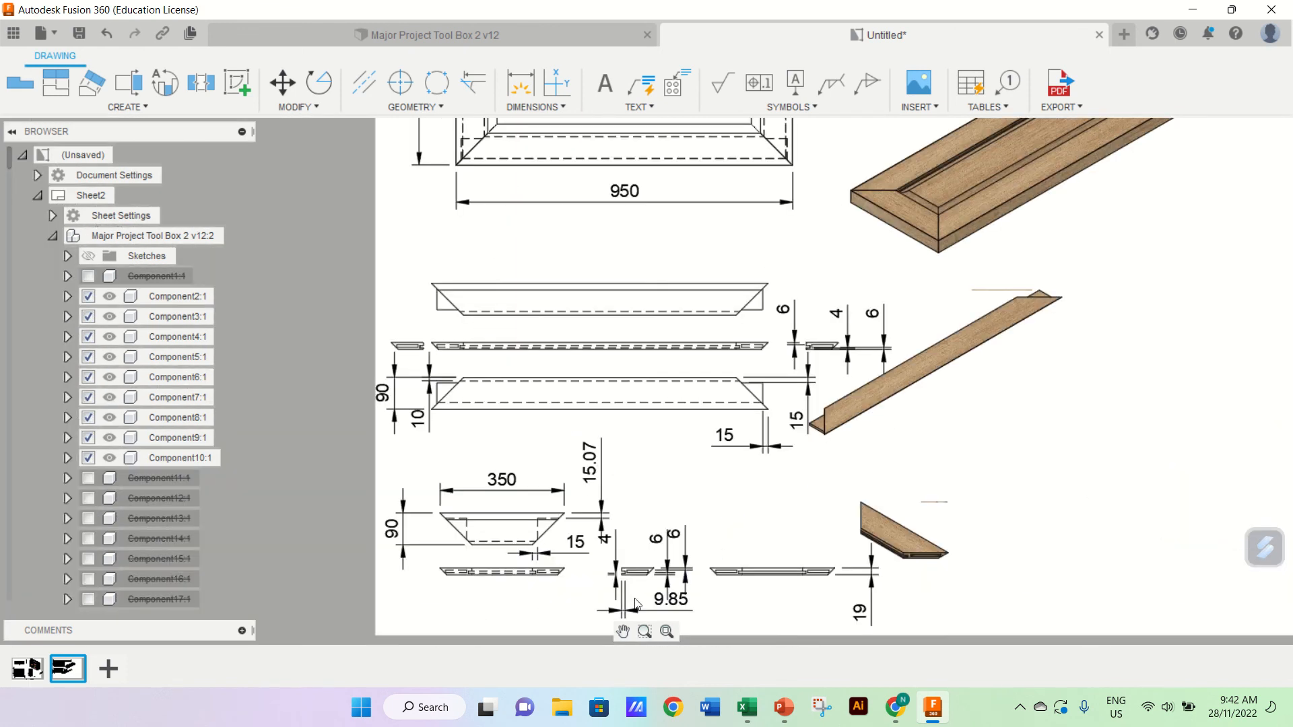
{"action": "scroll", "coordinate": [635, 603], "scroll_direction": "up", "scroll_amount": 5}
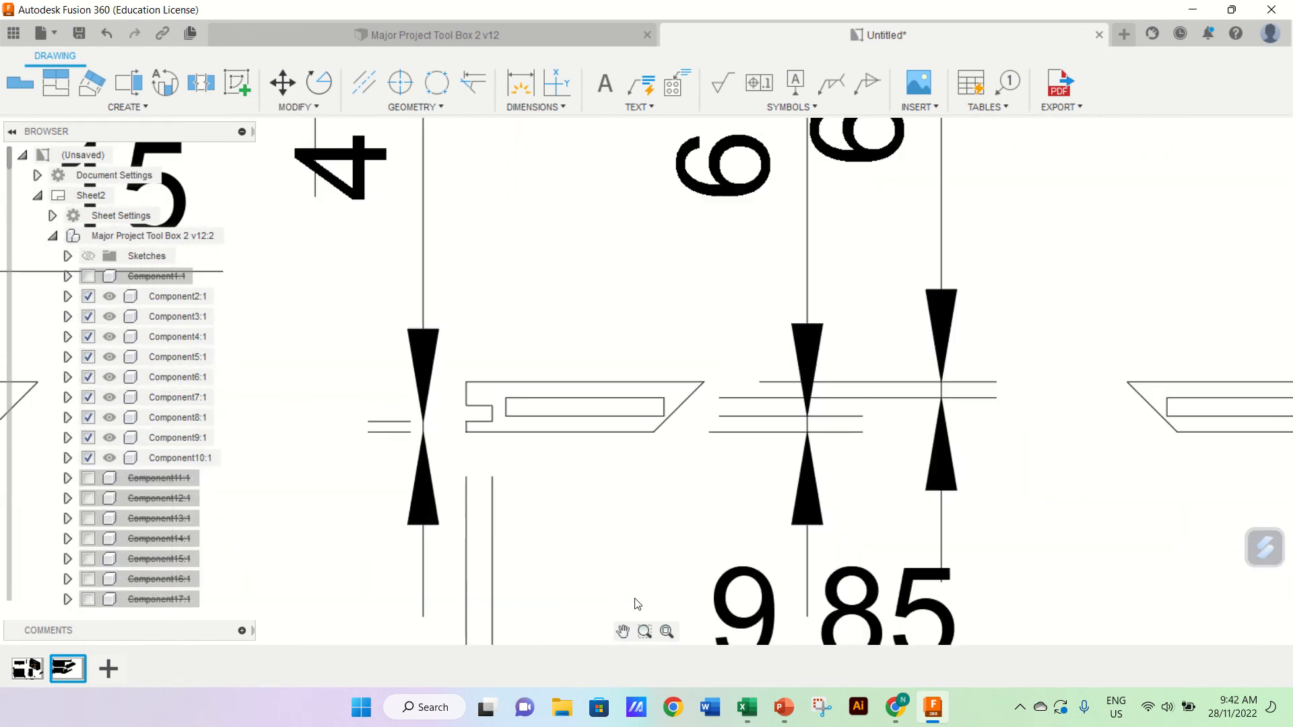
{"action": "left_click", "coordinate": [941, 398]}
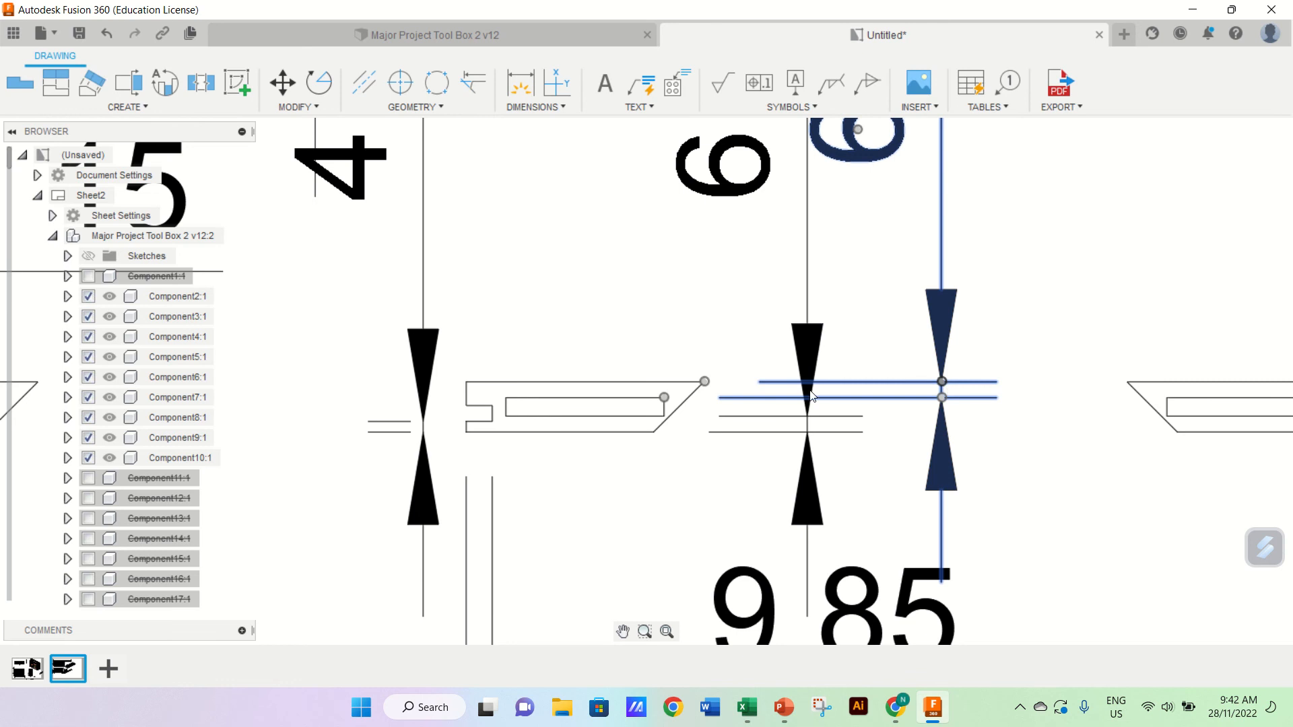
{"action": "left_click", "coordinate": [943, 381]}
{"action": "left_click", "coordinate": [456, 407]}
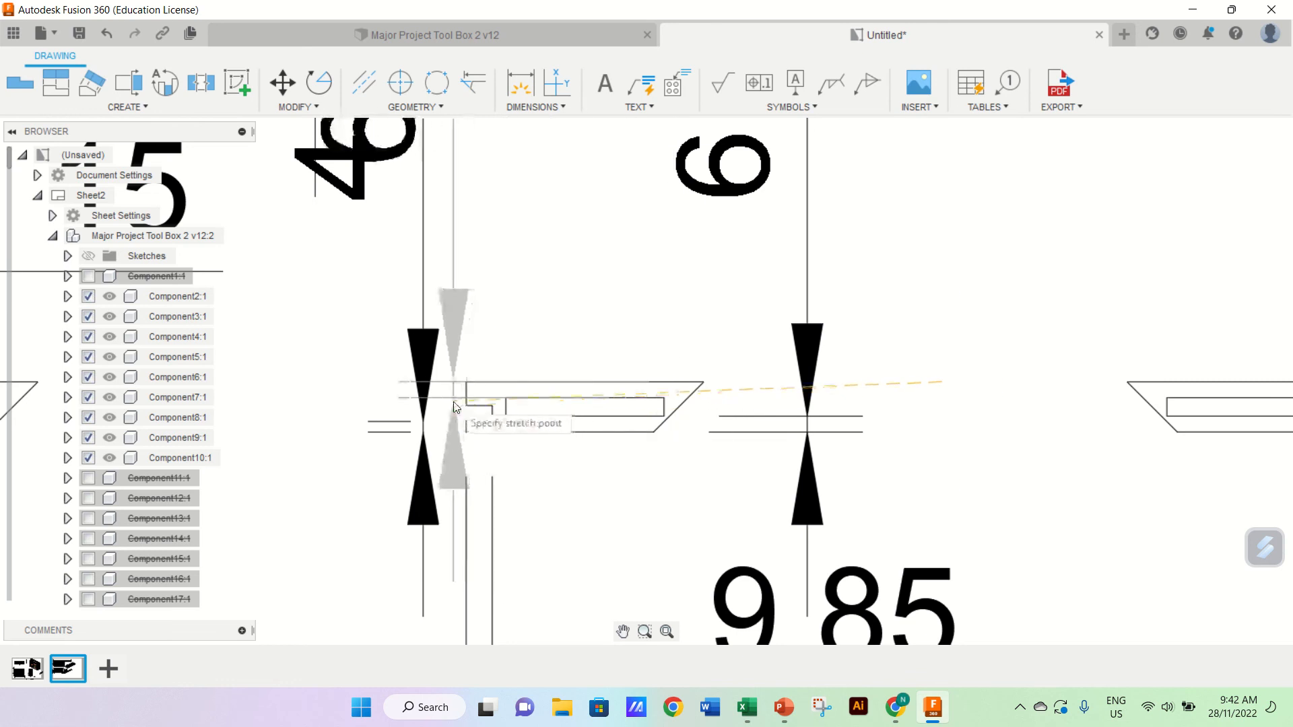
Step: Move the 4 mm lip thickness dimension of the small end view further left, away from the 6 mm dimension beside it
{"action": "left_click", "coordinate": [414, 345]}
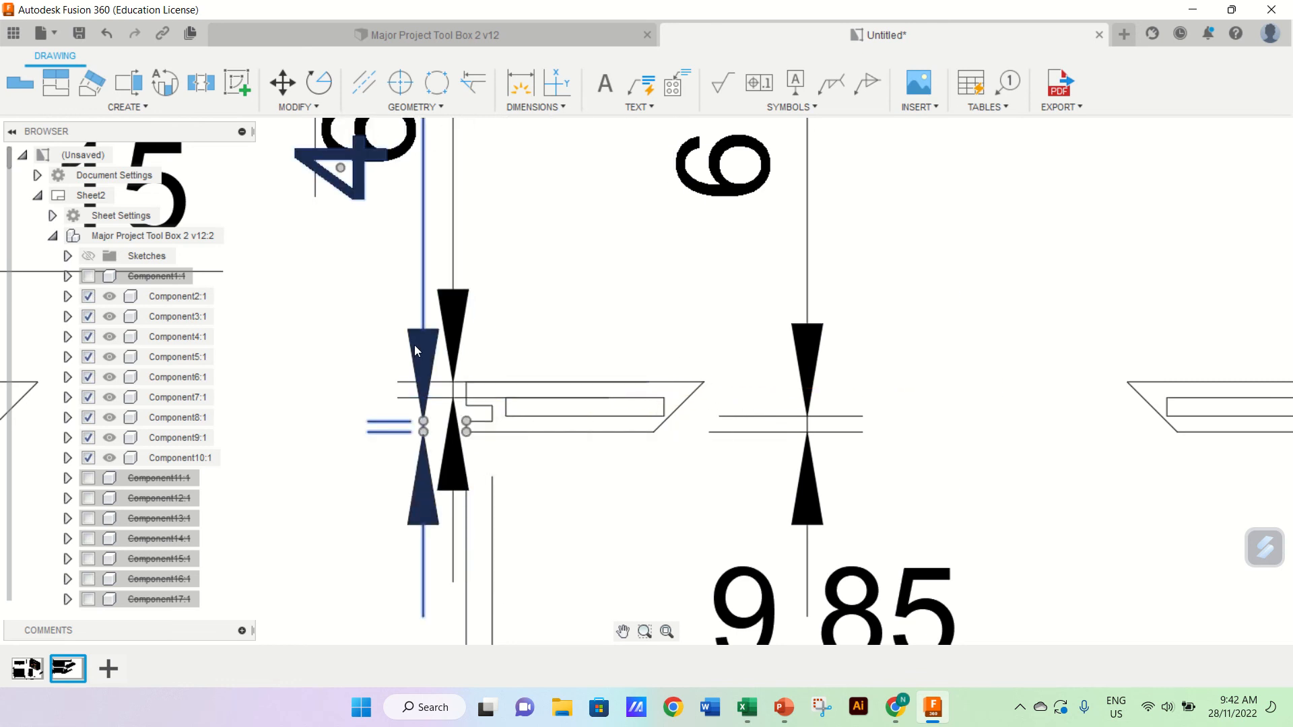
{"action": "left_click", "coordinate": [423, 422]}
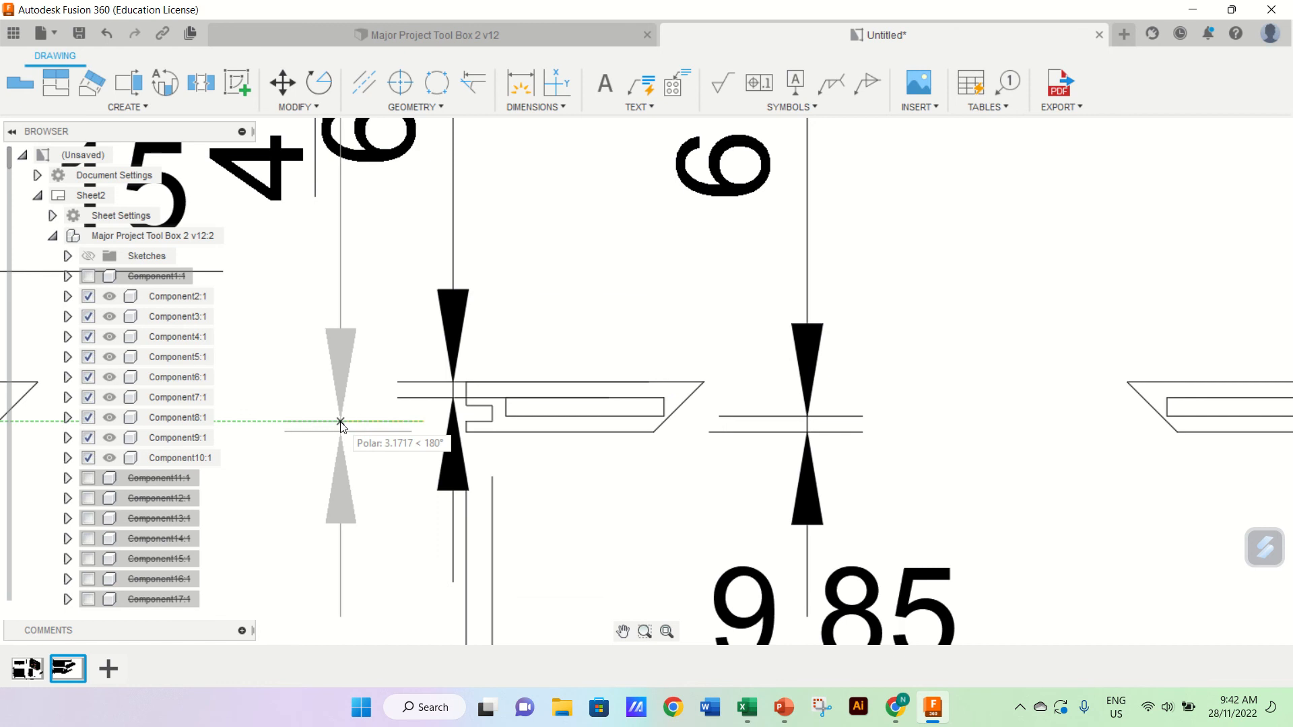
{"action": "left_click", "coordinate": [340, 422]}
{"action": "scroll", "coordinate": [345, 424], "scroll_direction": "down", "scroll_amount": 5}
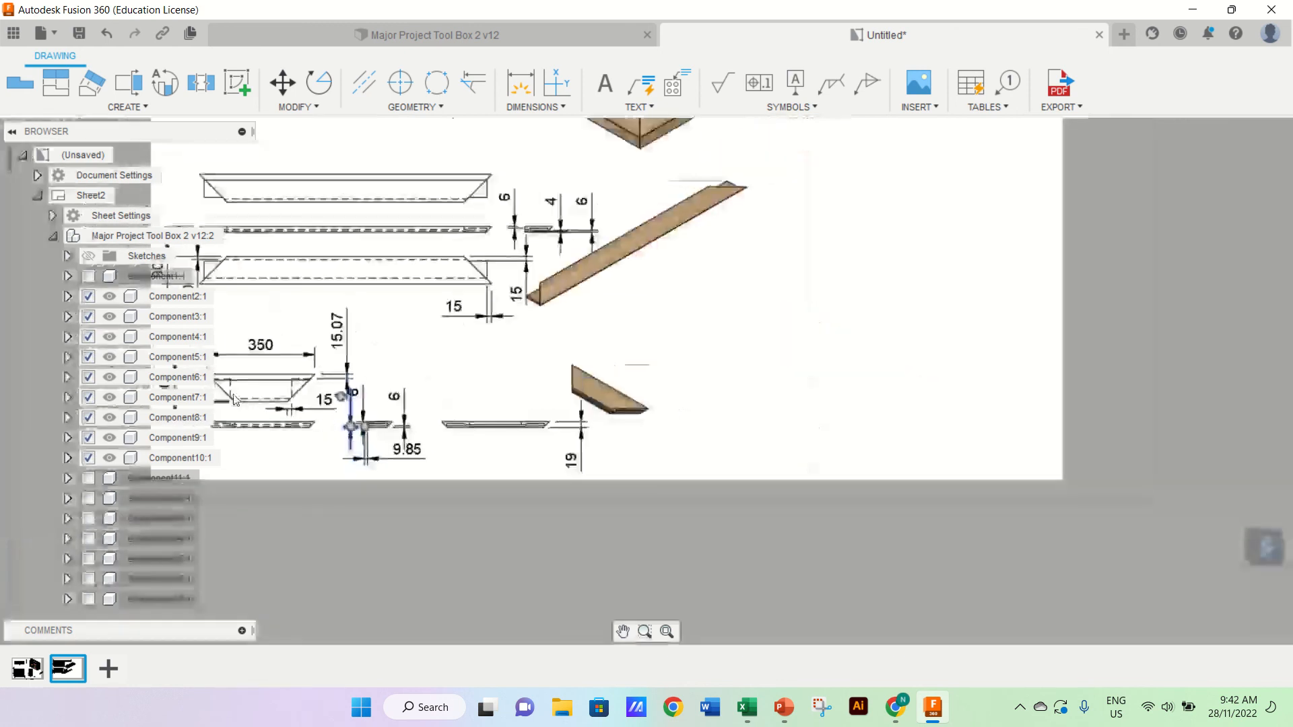
{"action": "scroll", "coordinate": [231, 398], "scroll_direction": "up", "scroll_amount": 5}
{"action": "scroll", "coordinate": [232, 398], "scroll_direction": "down", "scroll_amount": 7}
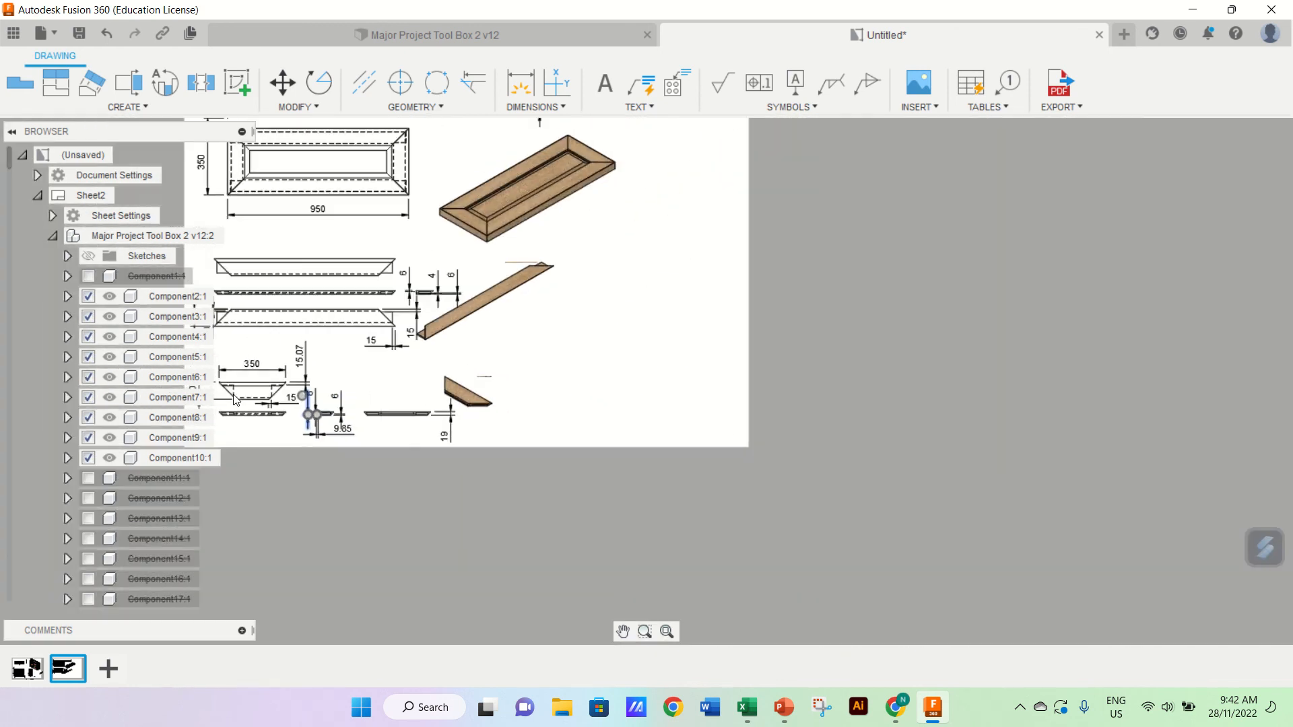
Step: Move the short frame piece's small end view right, toward the long side view
{"action": "scroll", "coordinate": [234, 398], "scroll_direction": "up", "scroll_amount": 5}
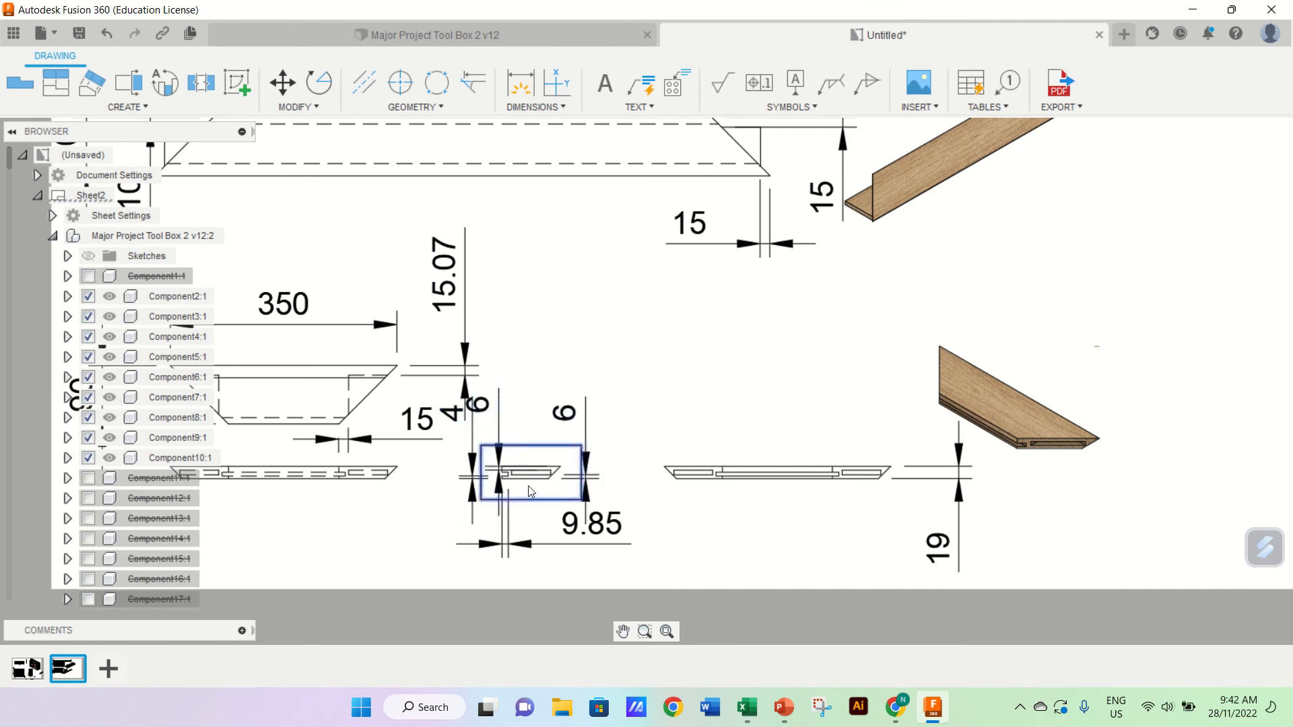
{"action": "left_click", "coordinate": [531, 492]}
{"action": "left_click", "coordinate": [566, 496]}
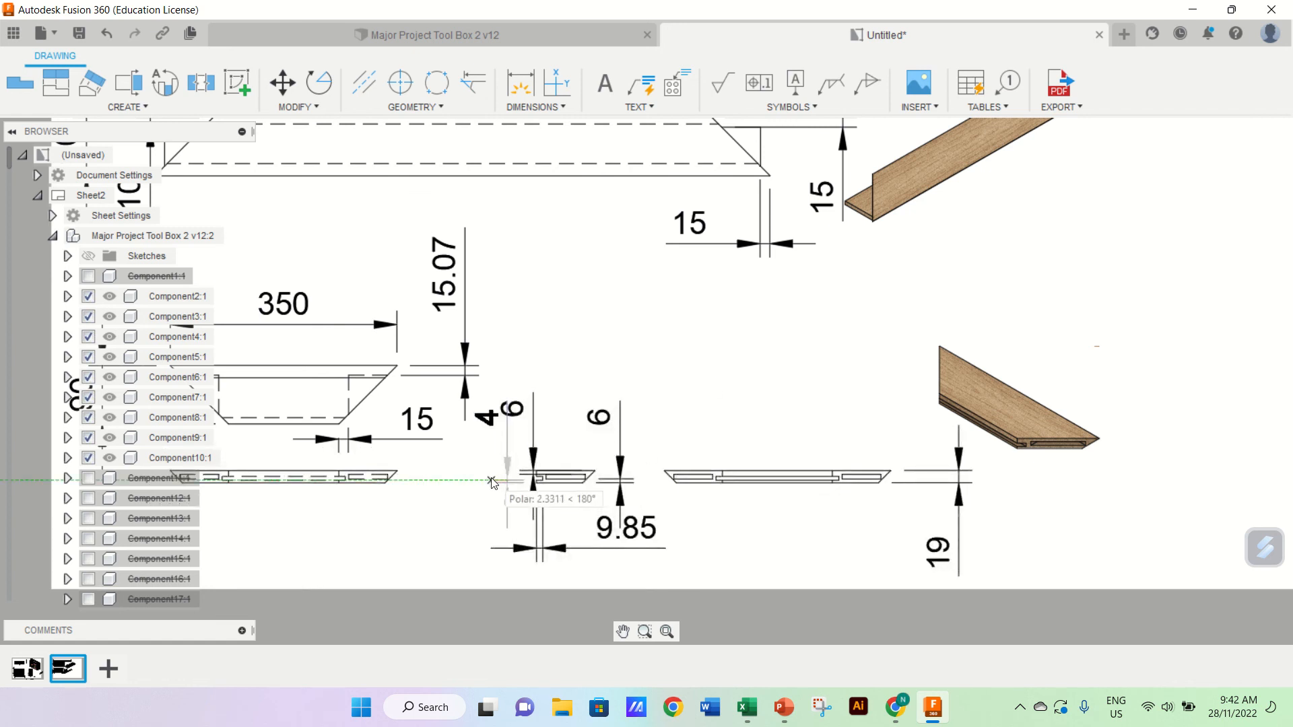
Step: Reposition the 4 mm lip dimension in the gap left of the small end view, keeping its text clear of the neighbouring 15.07 and 6 mm dimensions
{"action": "left_click_drag", "start_coordinate": [492, 482], "coordinate": [508, 481]}
{"action": "left_click", "coordinate": [508, 482]}
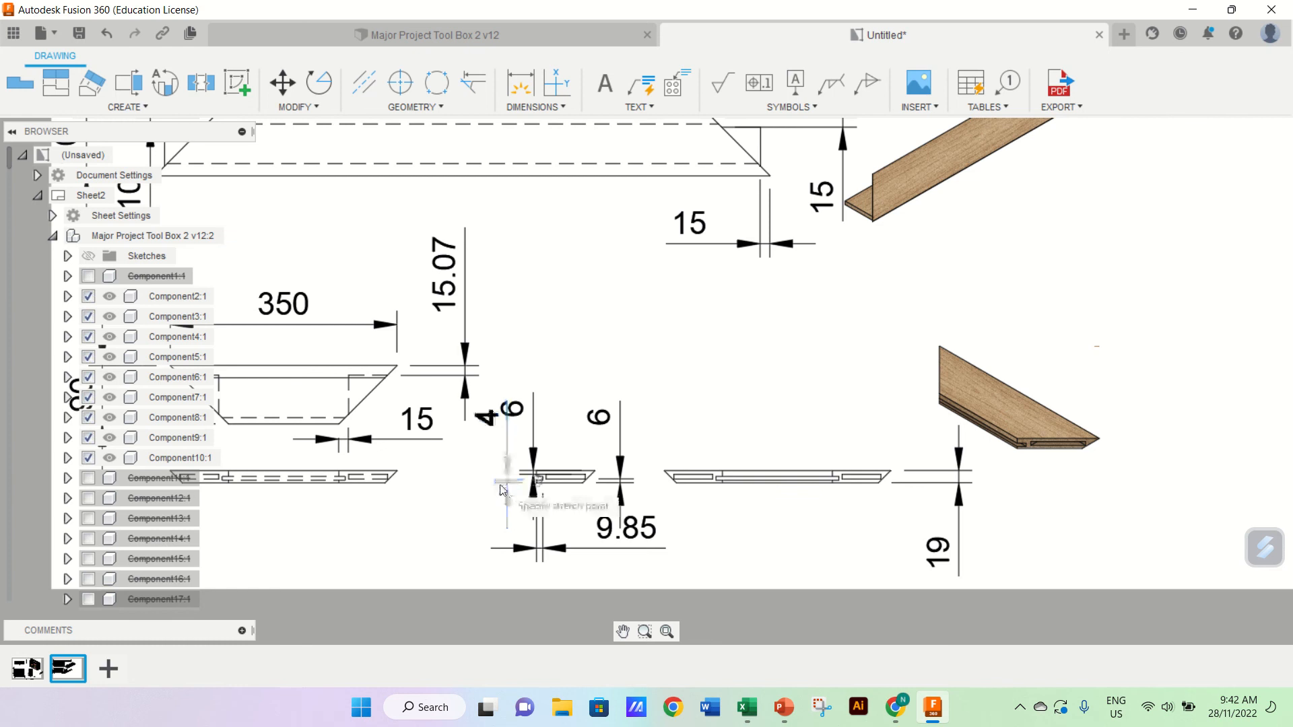
{"action": "left_click", "coordinate": [490, 483]}
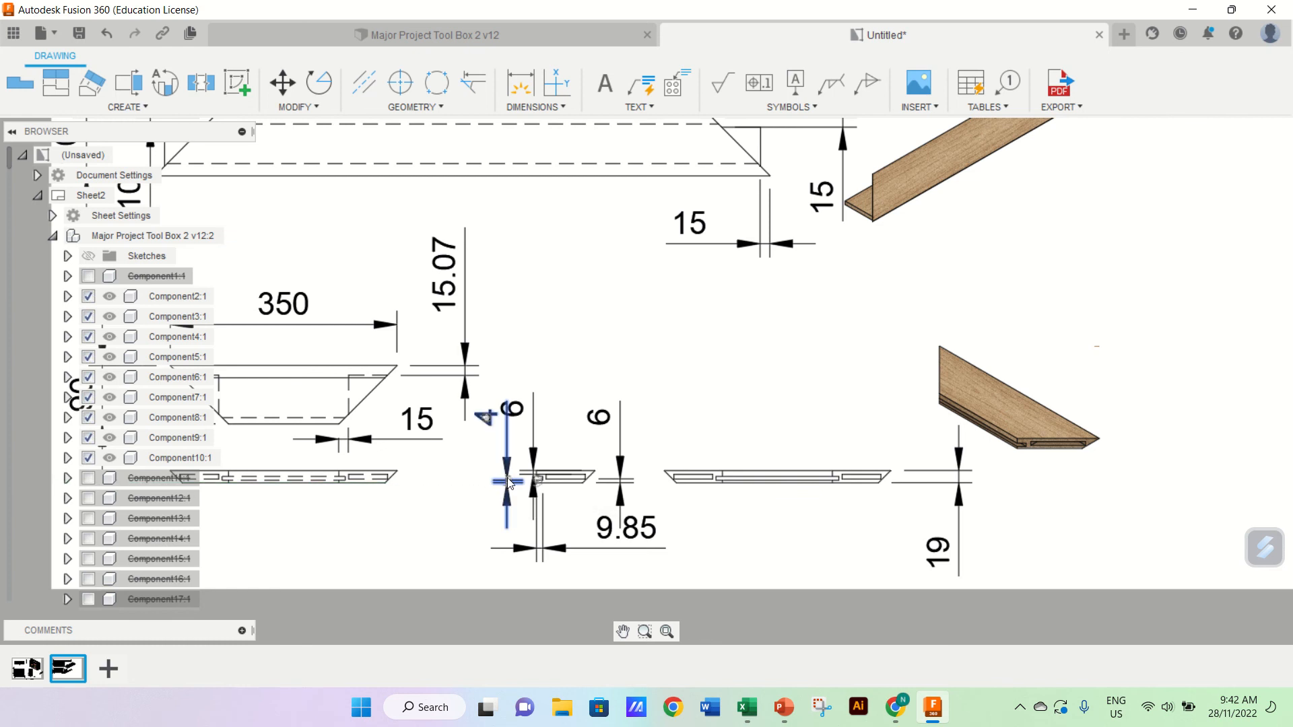
{"action": "left_click", "coordinate": [509, 482]}
{"action": "left_click", "coordinate": [488, 485]}
{"action": "left_click", "coordinate": [482, 482]}
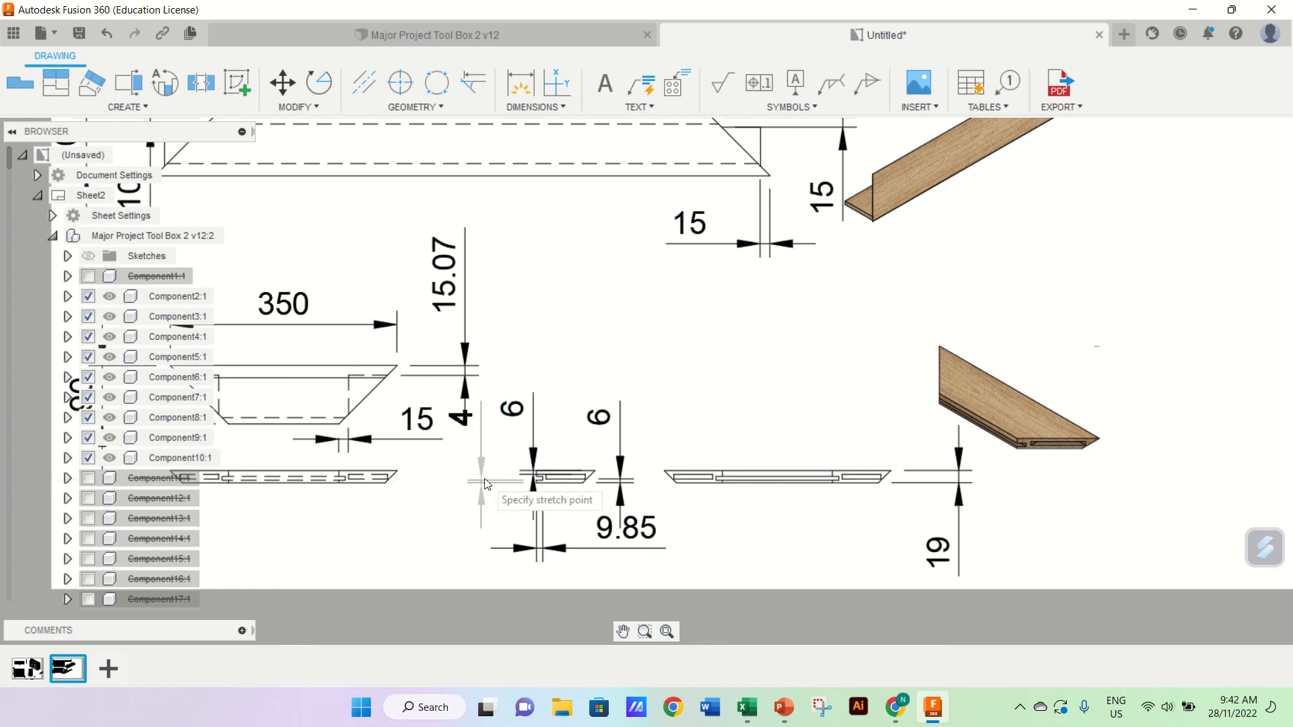
{"action": "left_click", "coordinate": [490, 483]}
{"action": "scroll", "coordinate": [491, 483], "scroll_direction": "up", "scroll_amount": 5}
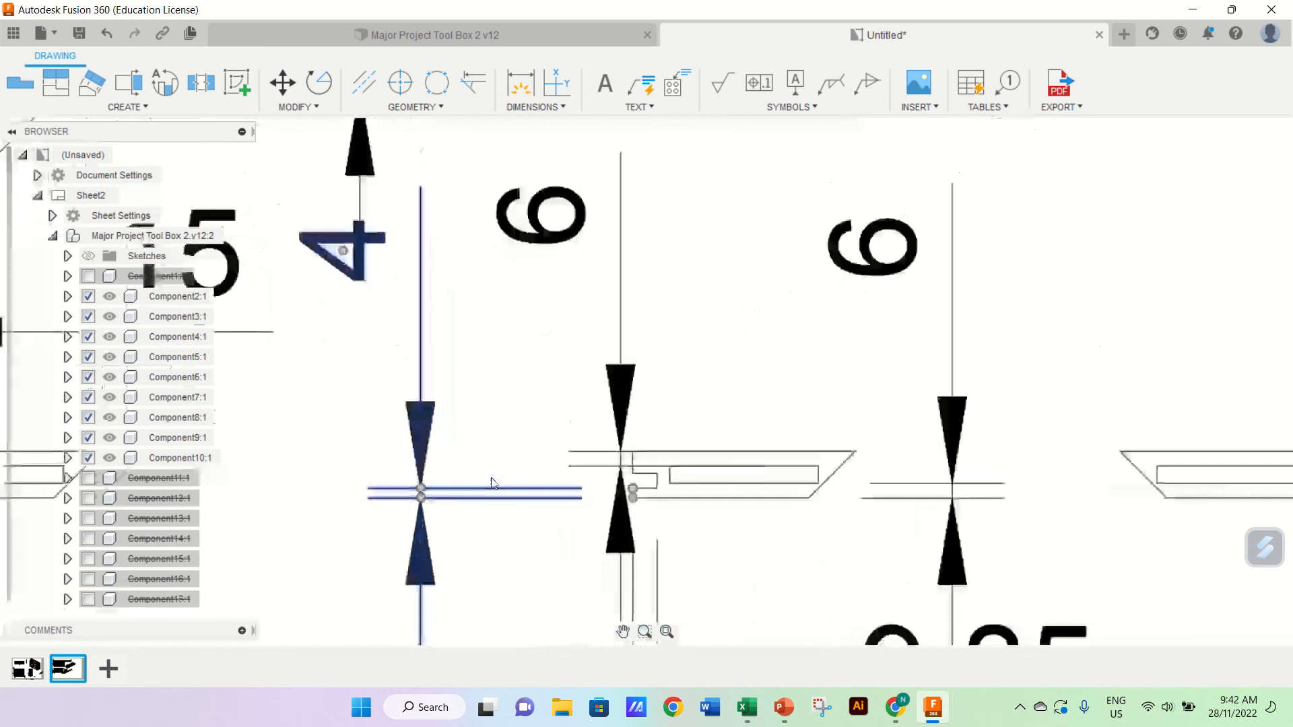
{"action": "left_click", "coordinate": [422, 487]}
{"action": "left_click", "coordinate": [444, 489]}
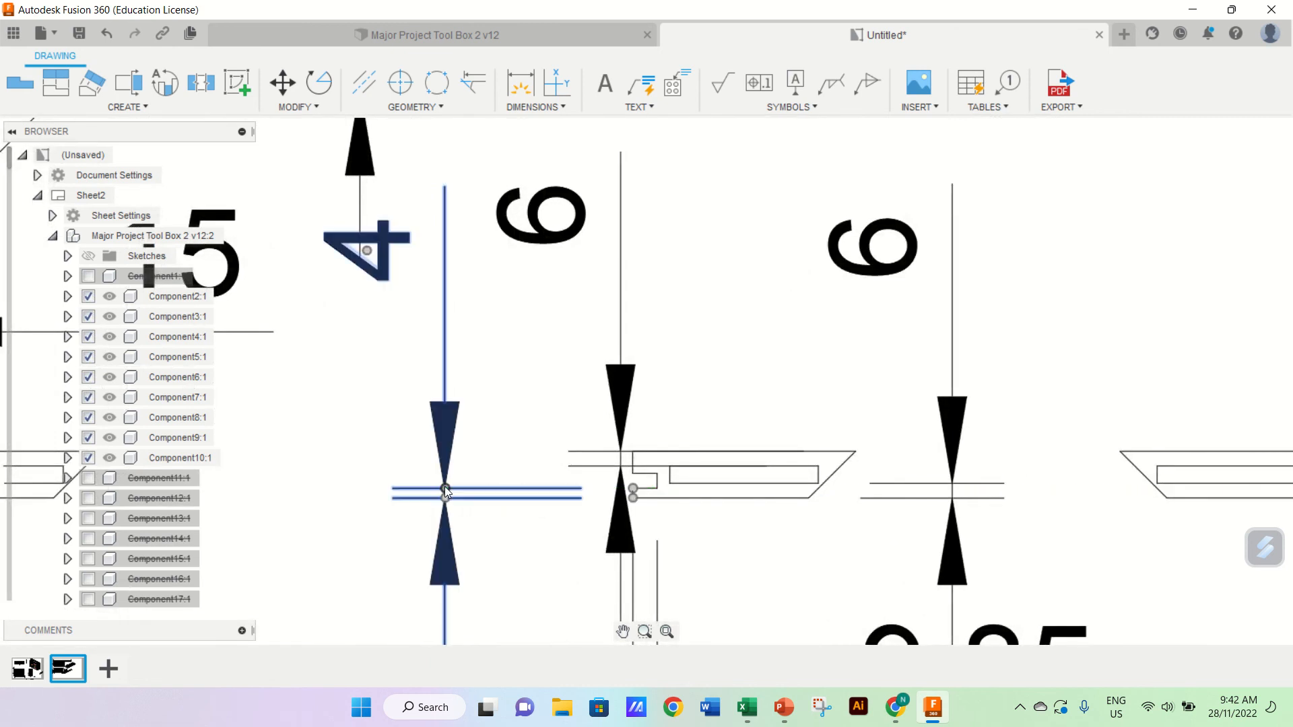
{"action": "left_click", "coordinate": [444, 486]}
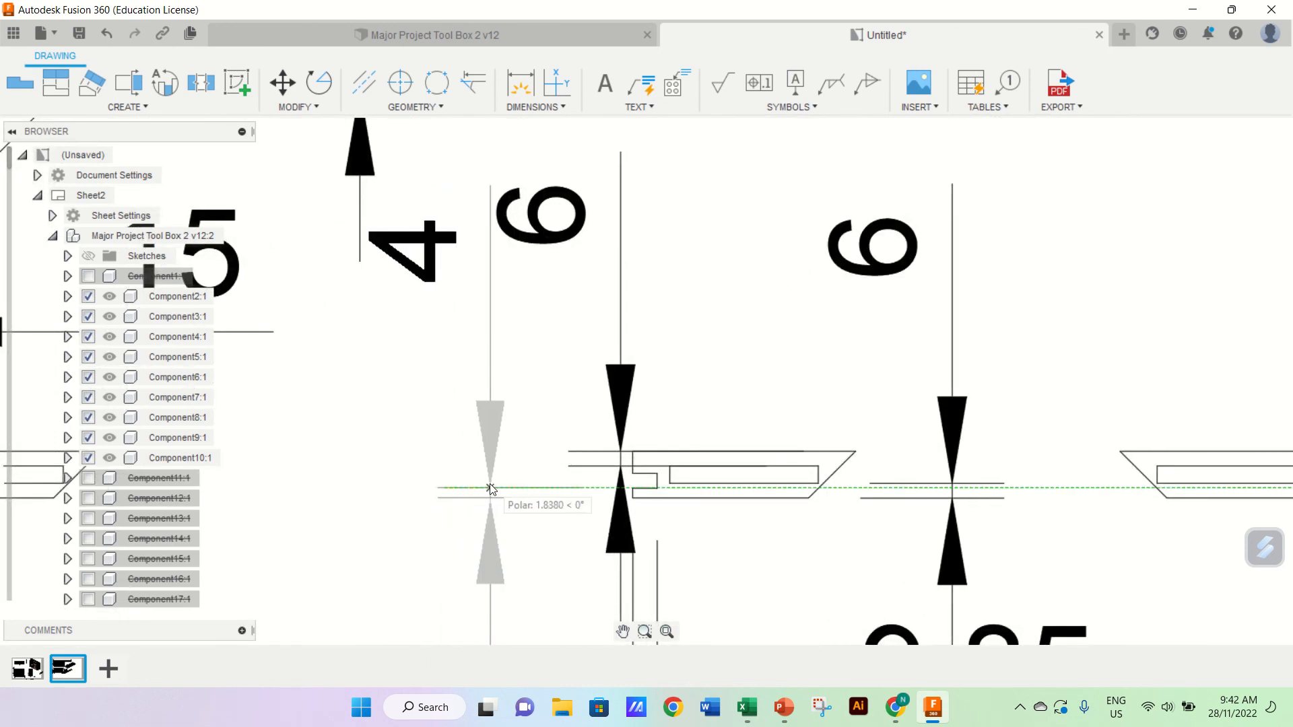
{"action": "left_click", "coordinate": [492, 484]}
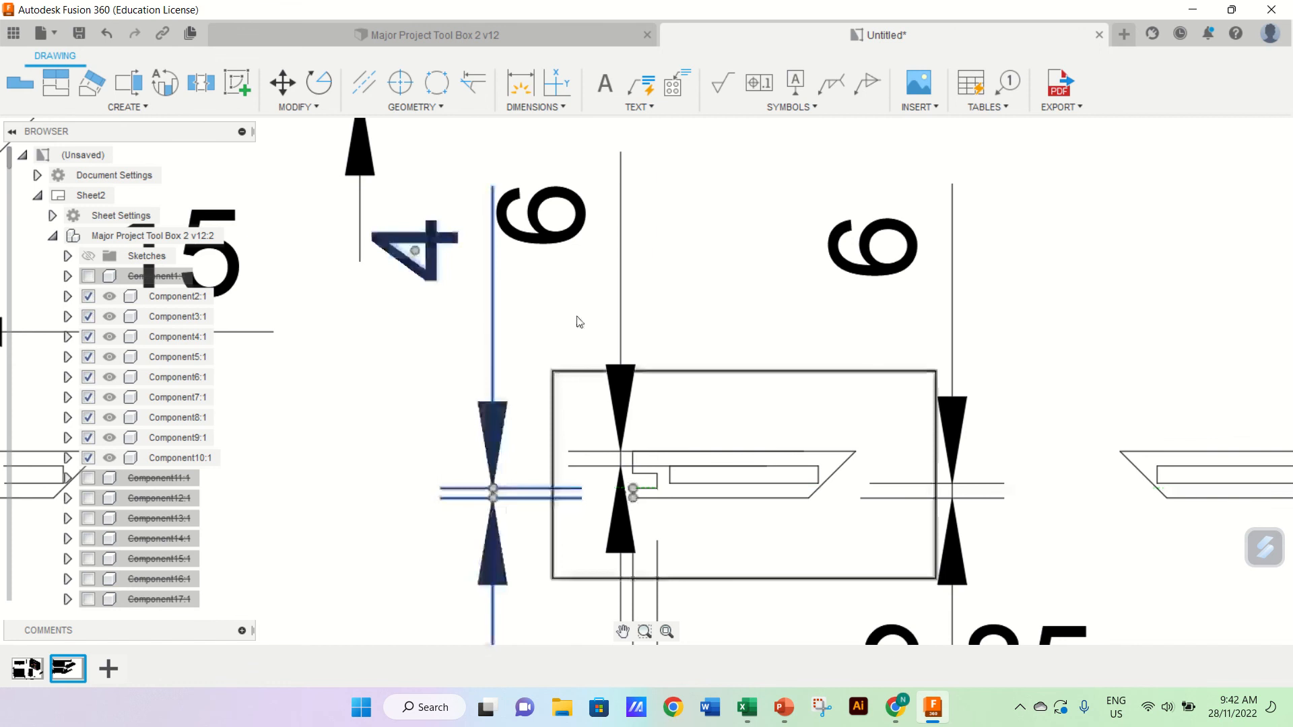
Step: Nudge the small end view slightly right to give its left-hand dimensions more room
{"action": "left_click", "coordinate": [737, 484]}
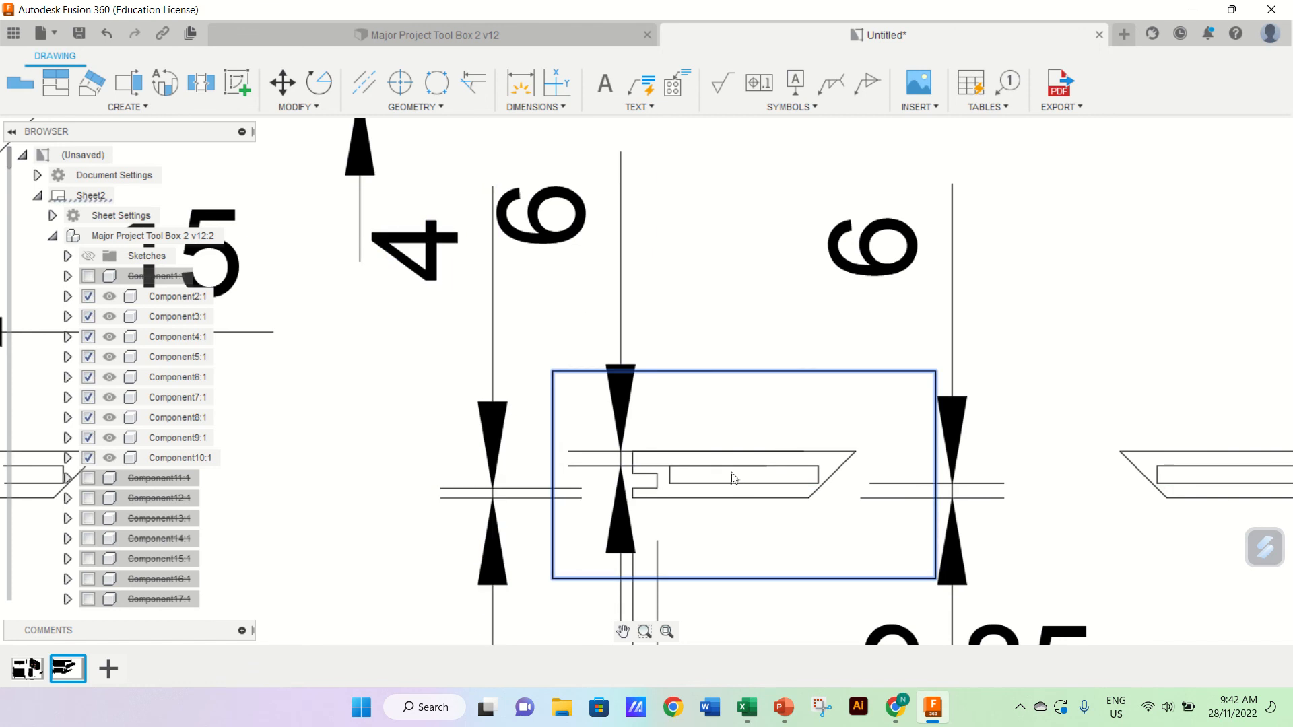
{"action": "mouse_move", "coordinate": [733, 478]}
{"action": "left_mouse_down"}
{"action": "mouse_move", "coordinate": [767, 477]}
{"action": "mouse_move", "coordinate": [753, 478]}
{"action": "left_mouse_up"}
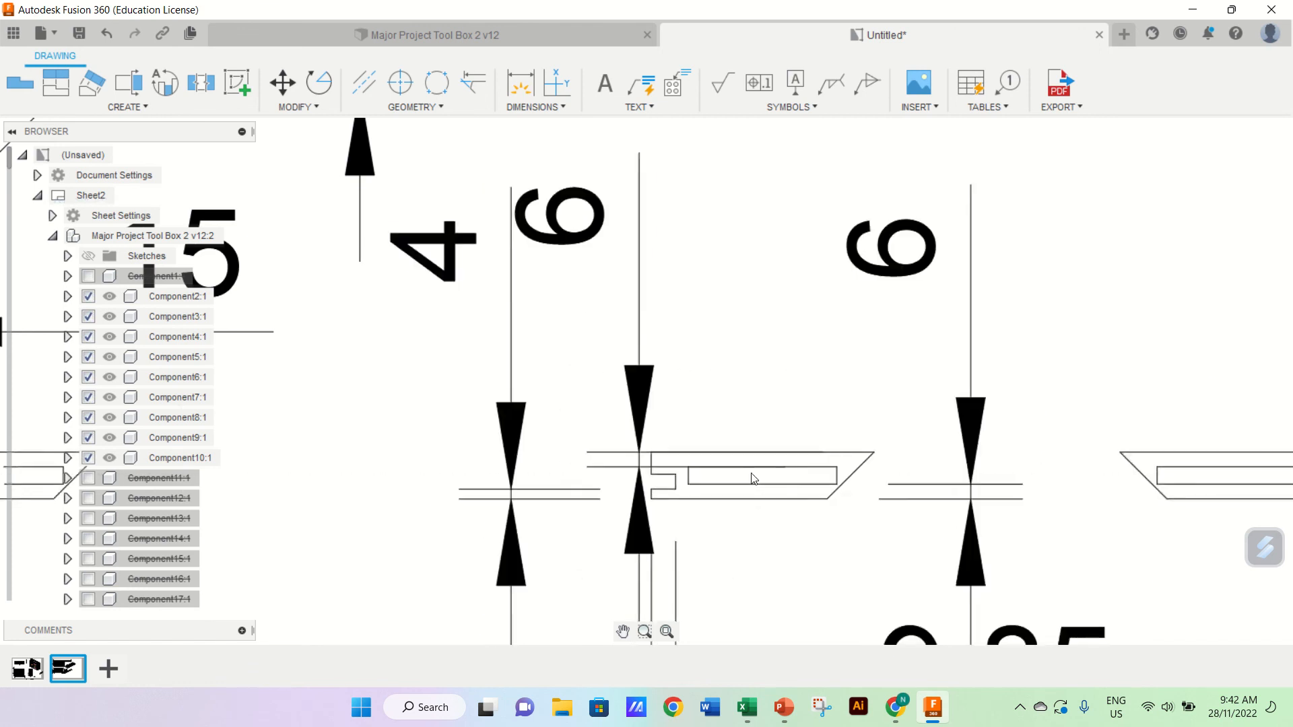
{"action": "scroll", "coordinate": [753, 478], "scroll_direction": "down", "scroll_amount": 10}
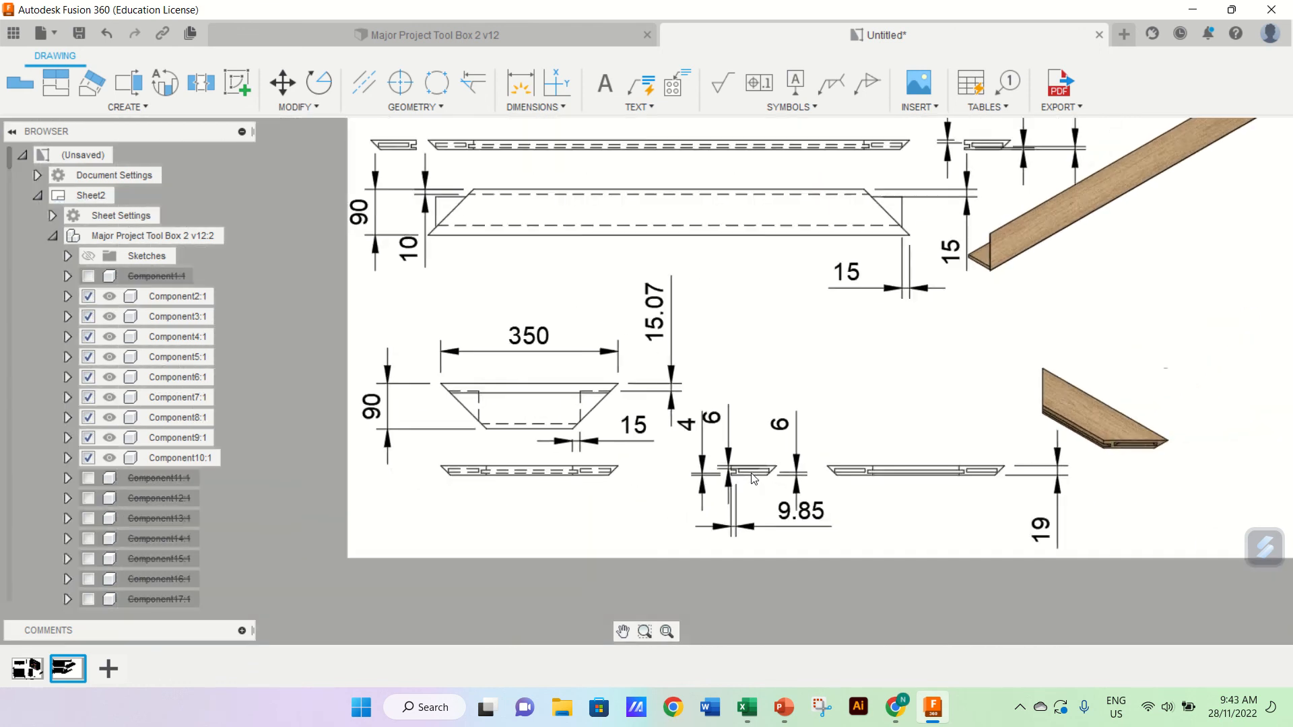
{"action": "scroll", "coordinate": [753, 478], "scroll_direction": "down", "scroll_amount": 8}
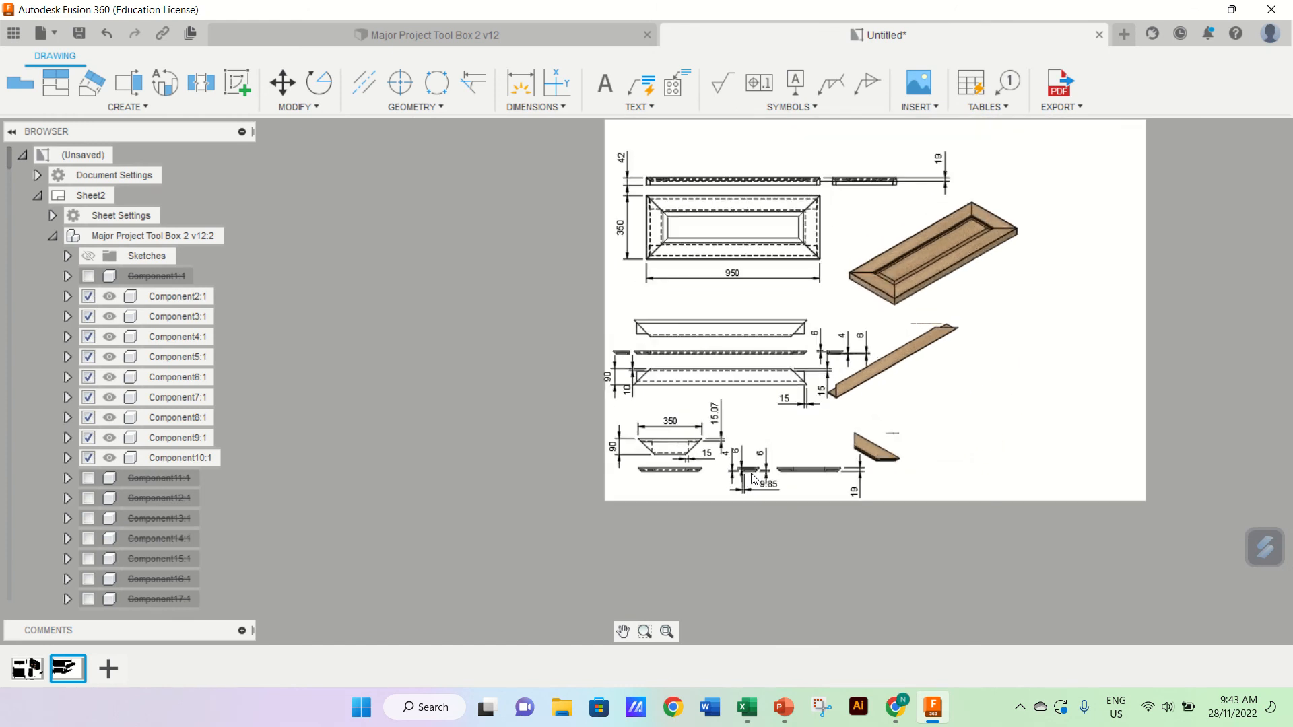
{"action": "scroll", "coordinate": [754, 478], "scroll_direction": "up", "scroll_amount": 2}
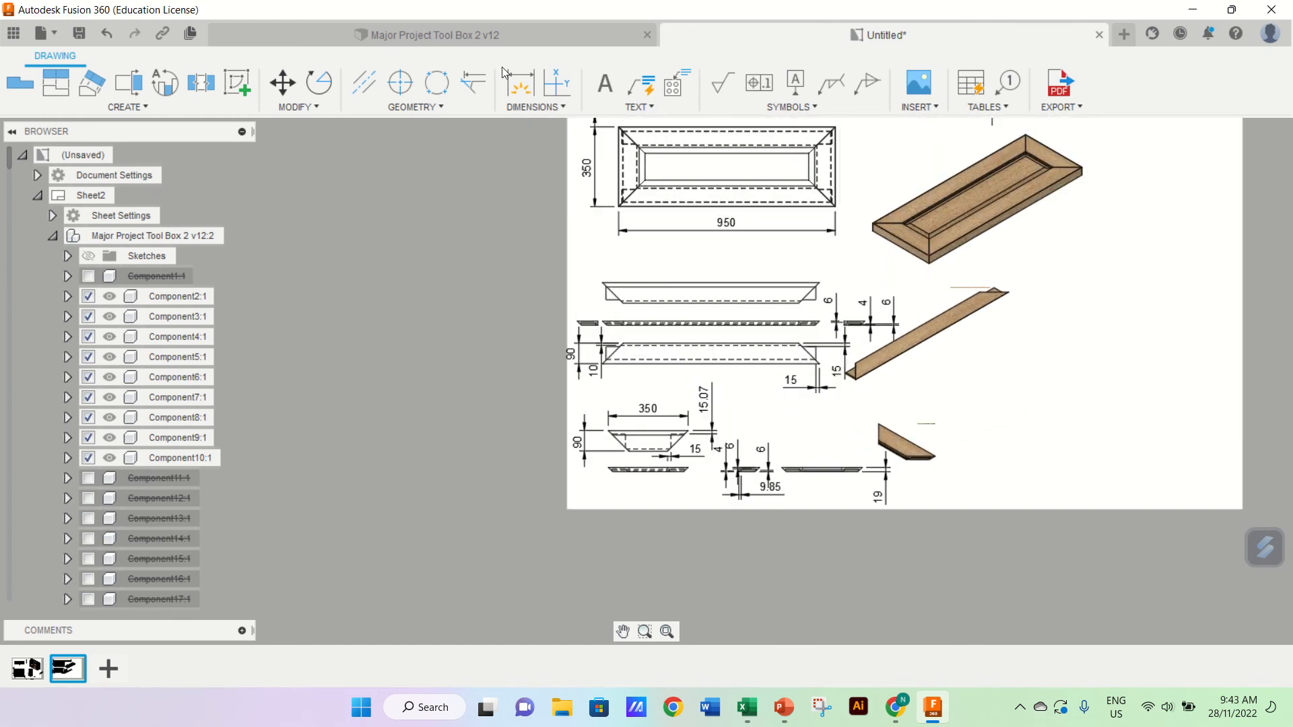
Step: Start a new drawing from the Major Project Tool Box 2 design, choosing only the lid's centre panel, Component6:1, as its contents
{"action": "left_click", "coordinate": [475, 38]}
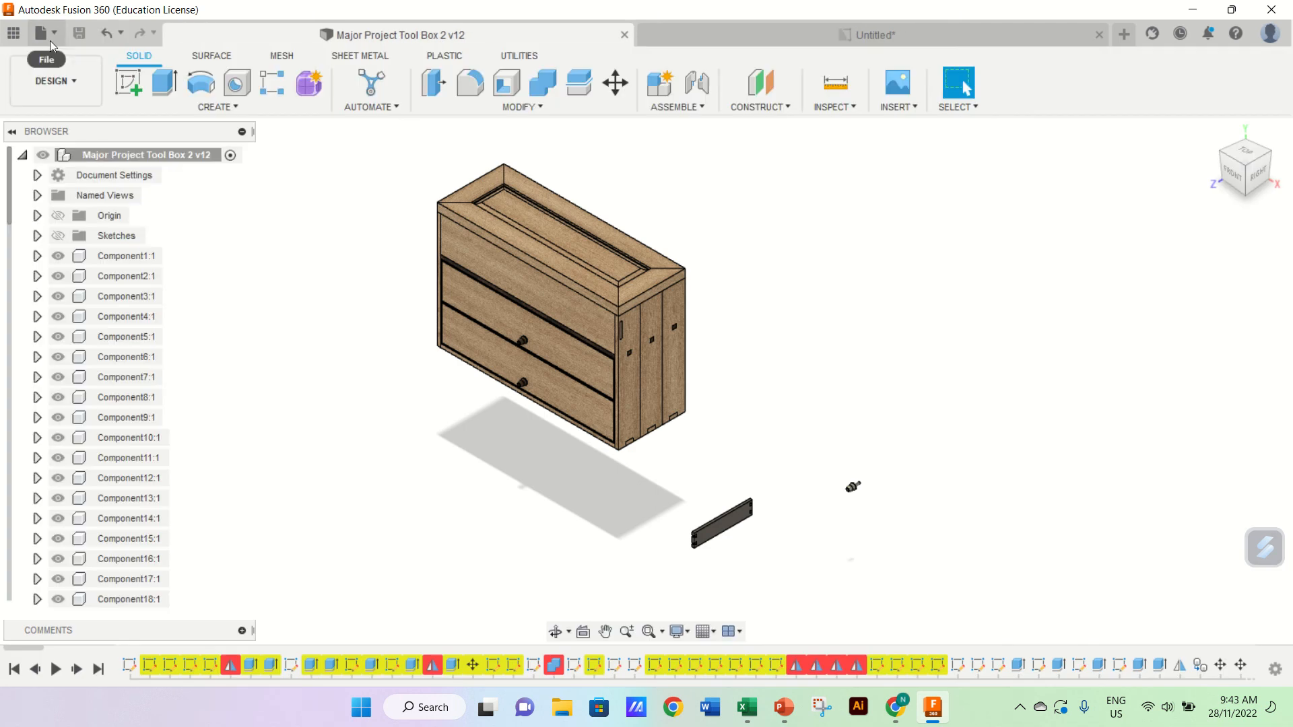
{"action": "left_click", "coordinate": [52, 40]}
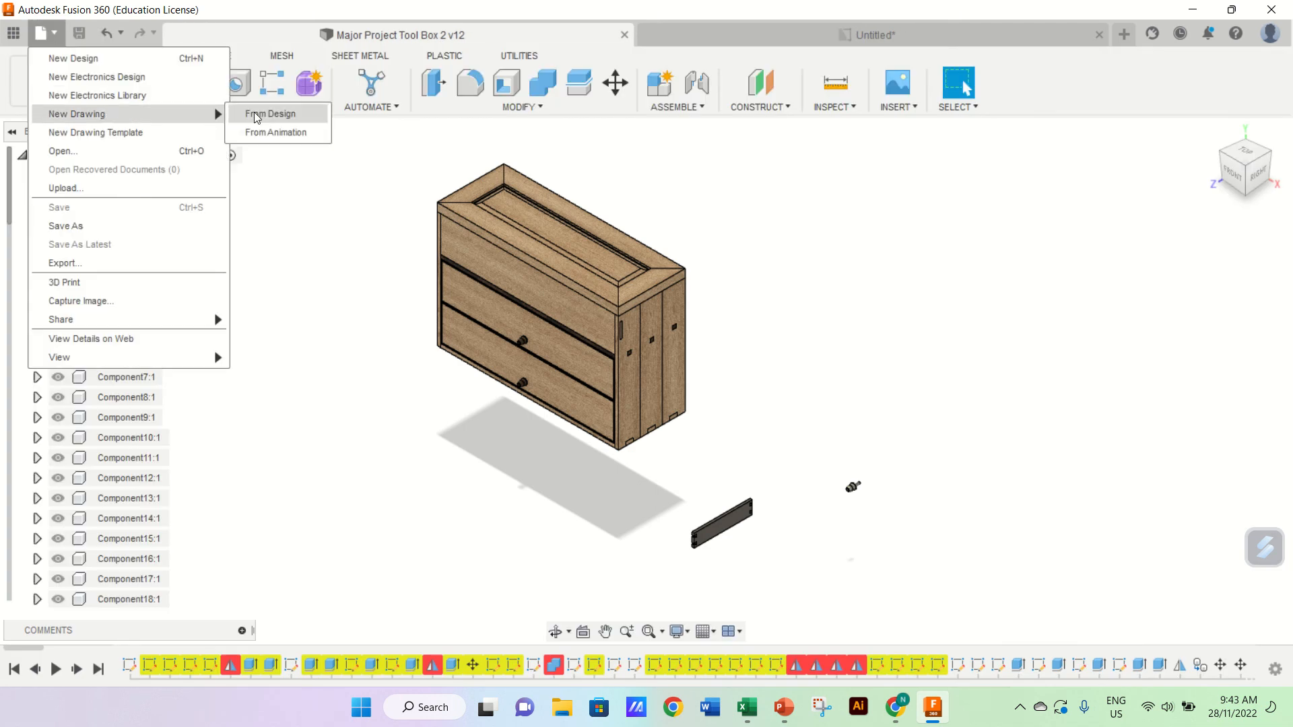
{"action": "left_click", "coordinate": [256, 115]}
{"action": "left_click", "coordinate": [1187, 272]}
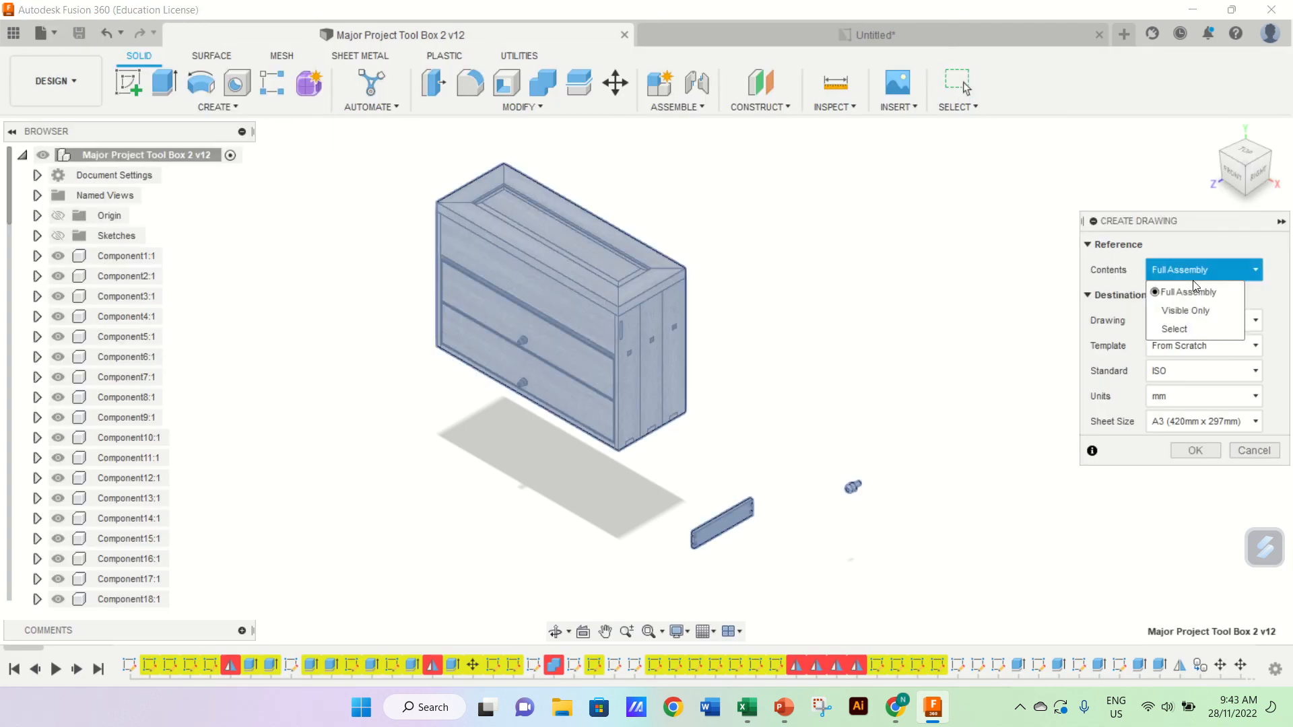
{"action": "left_click", "coordinate": [1189, 330]}
{"action": "left_click", "coordinate": [600, 264]}
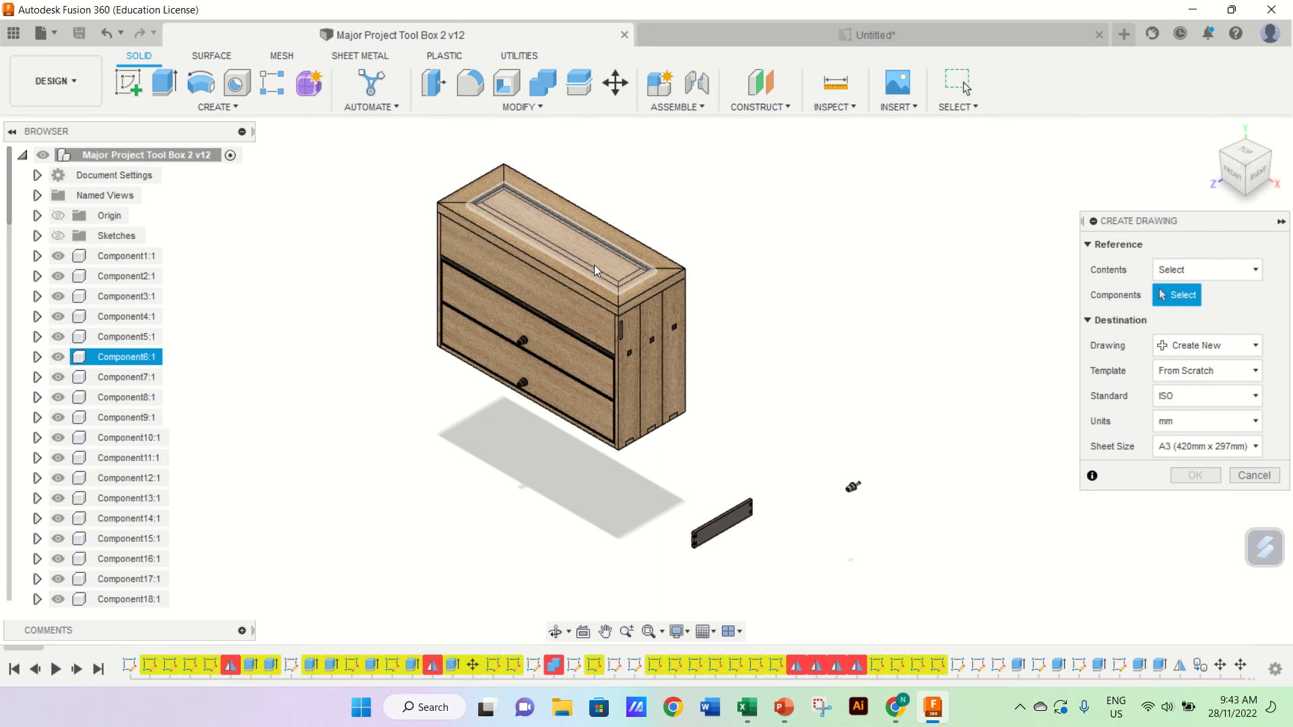
Step: Add the centre panel to Sheet2 of the existing Untitled drawing as a 1:10 front view in the sheet's lower right area
{"action": "left_click", "coordinate": [1226, 346]}
{"action": "left_click", "coordinate": [1210, 390]}
{"action": "left_click", "coordinate": [1193, 373]}
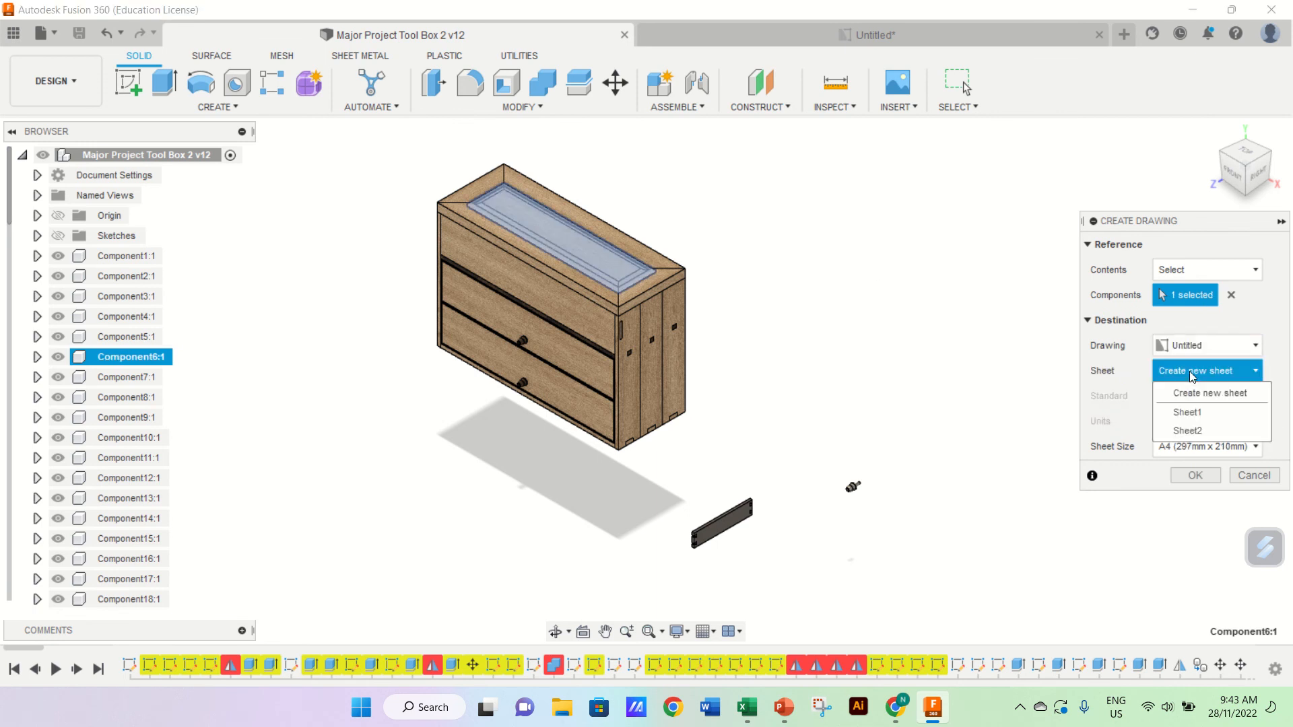
{"action": "left_click", "coordinate": [1190, 434]}
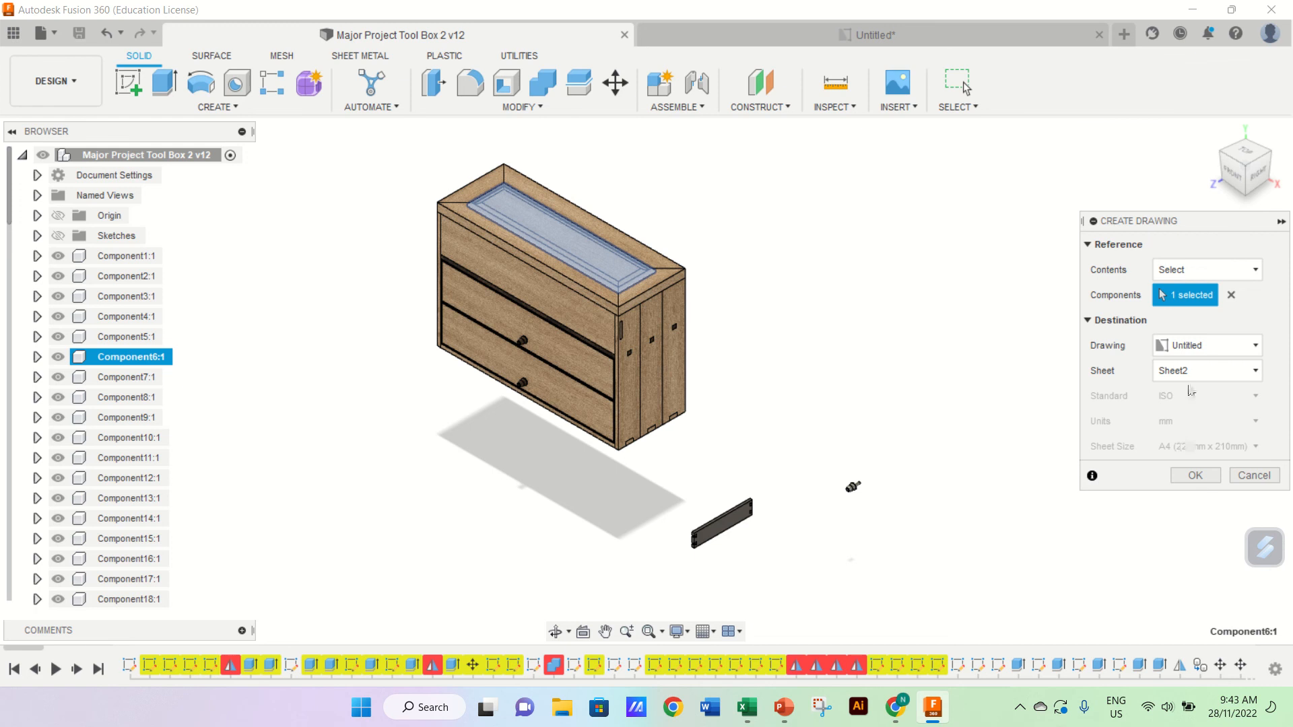
{"action": "left_click", "coordinate": [1200, 477]}
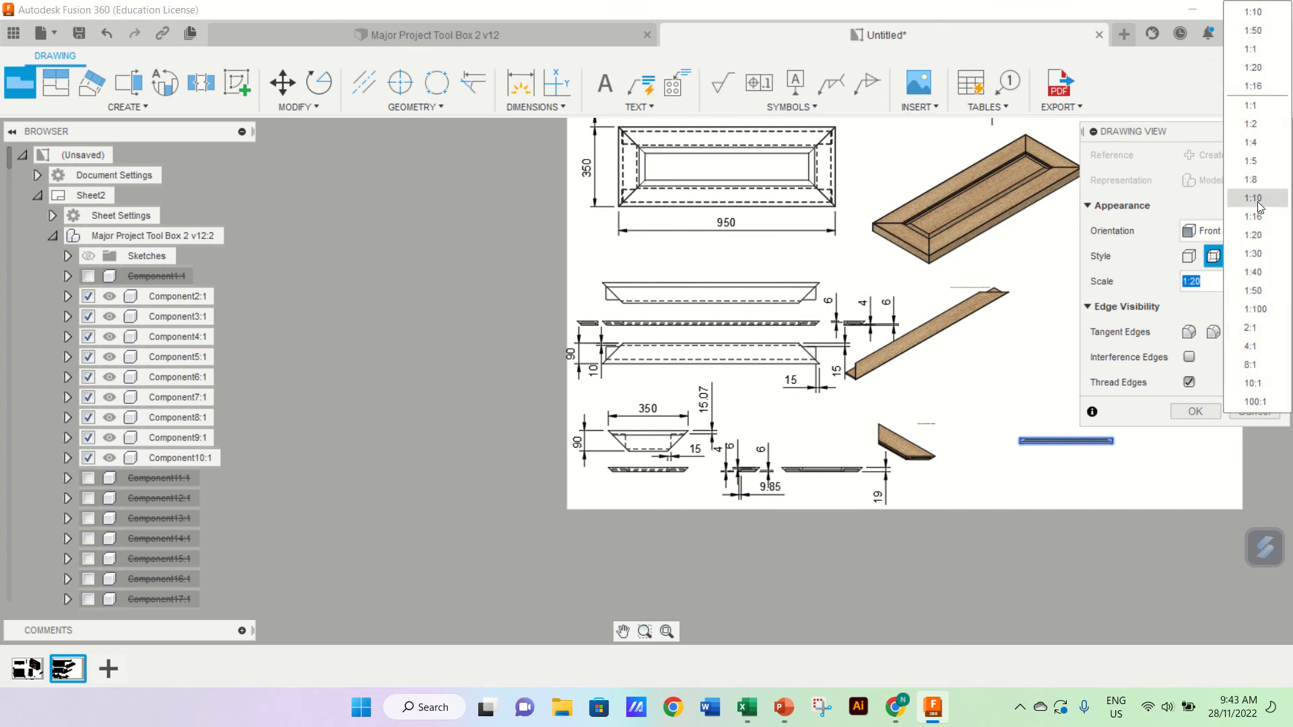
{"action": "left_click", "coordinate": [1253, 198]}
{"action": "left_click", "coordinate": [1194, 411]}
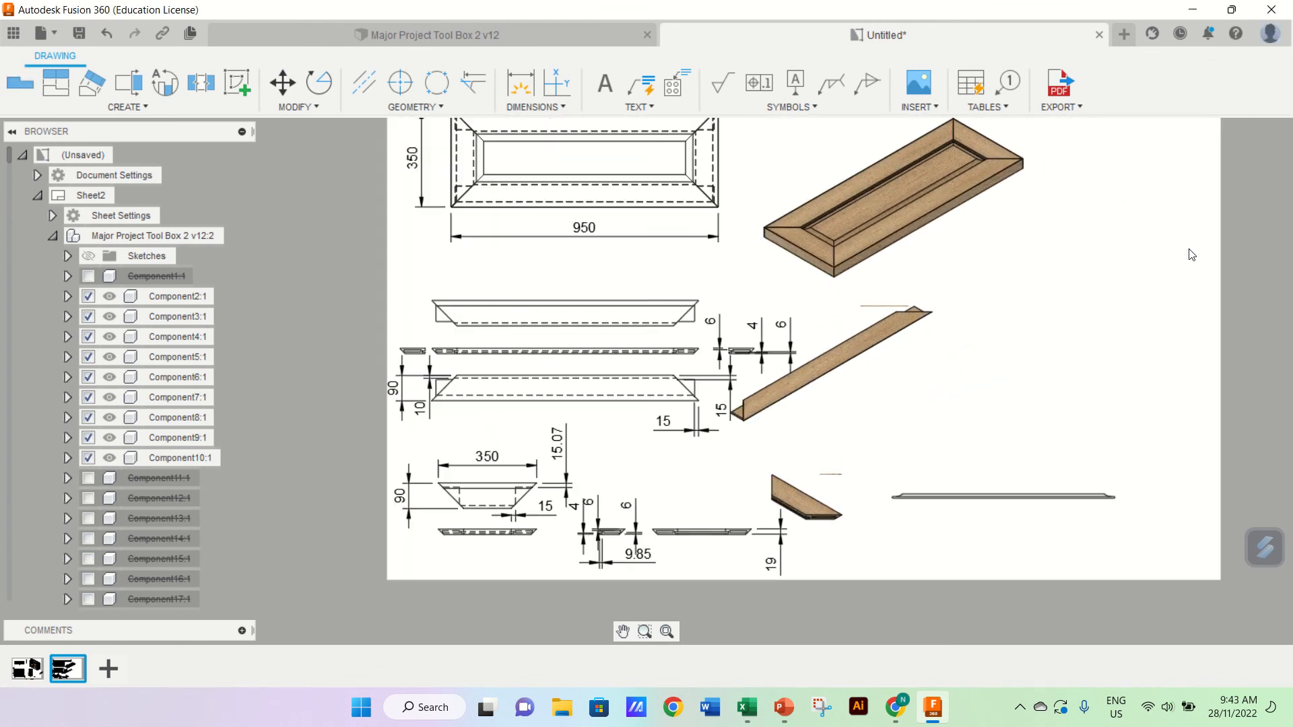
Step: Project the centre panel's front view into a plan view below it, an end view to its left and an isometric view
{"action": "left_click", "coordinate": [1000, 491]}
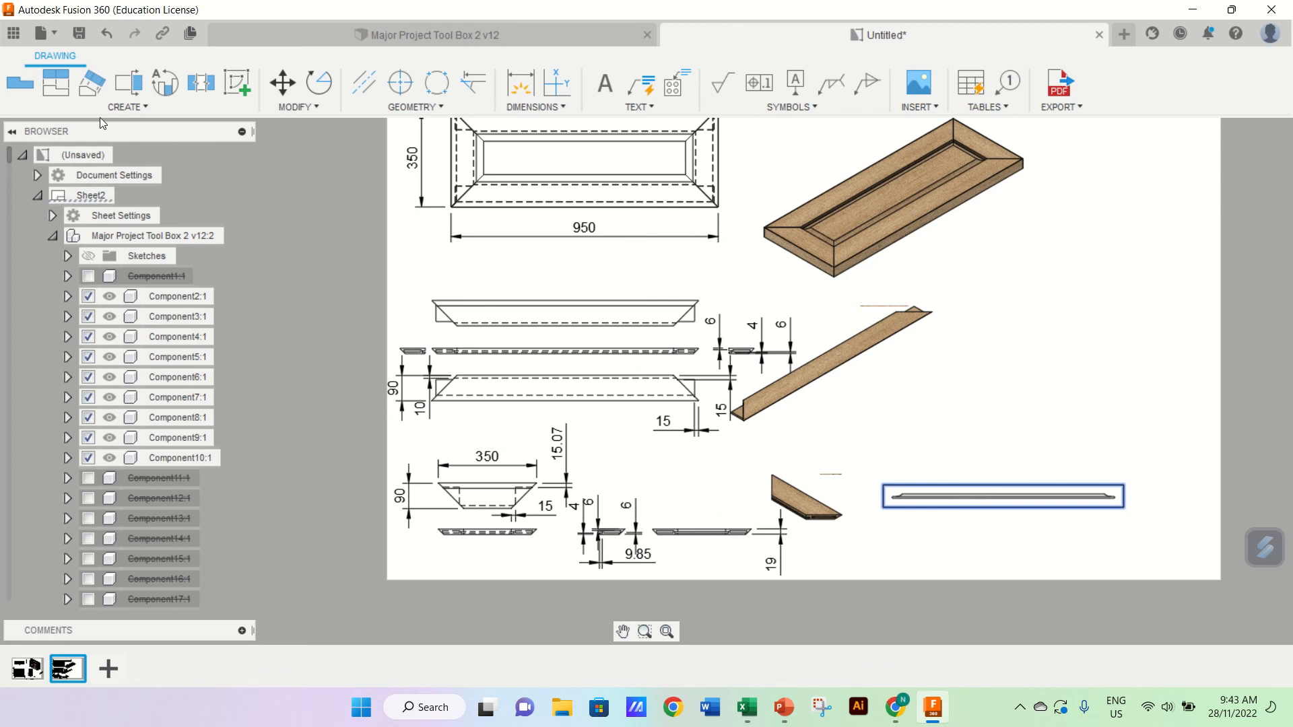
{"action": "left_click", "coordinate": [59, 87]}
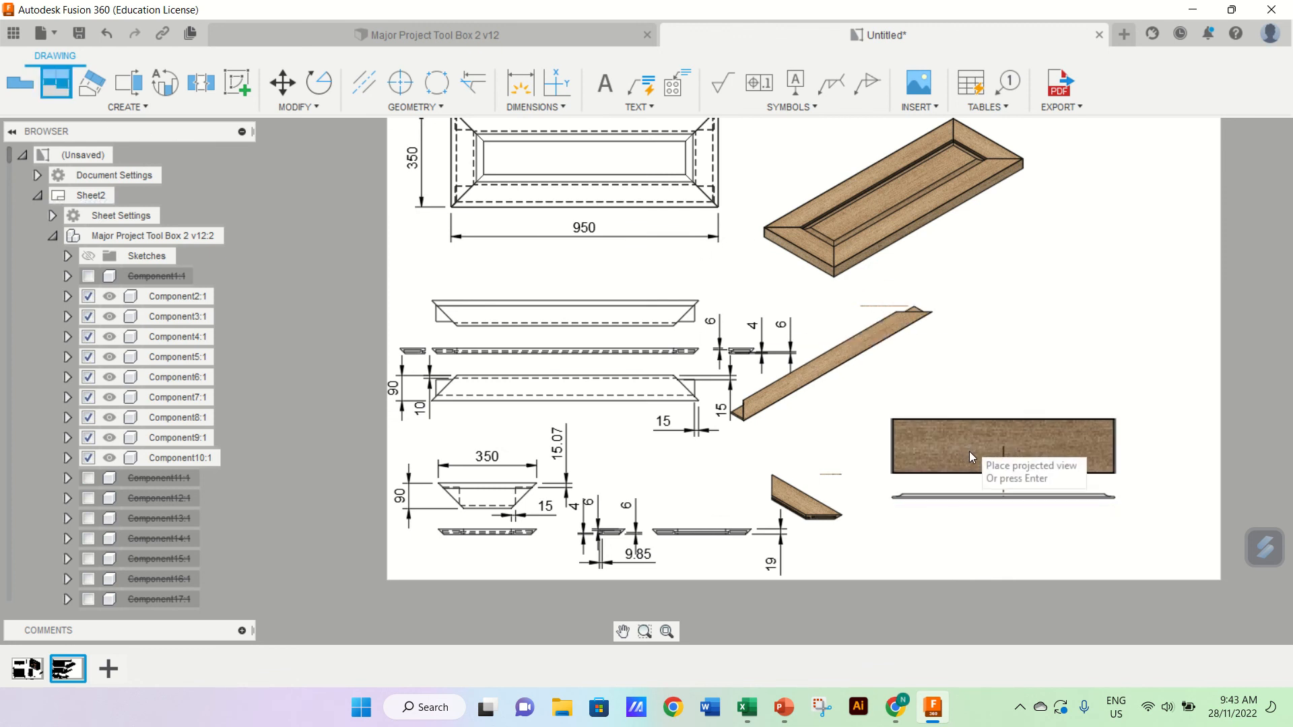
{"action": "left_click", "coordinate": [978, 549]}
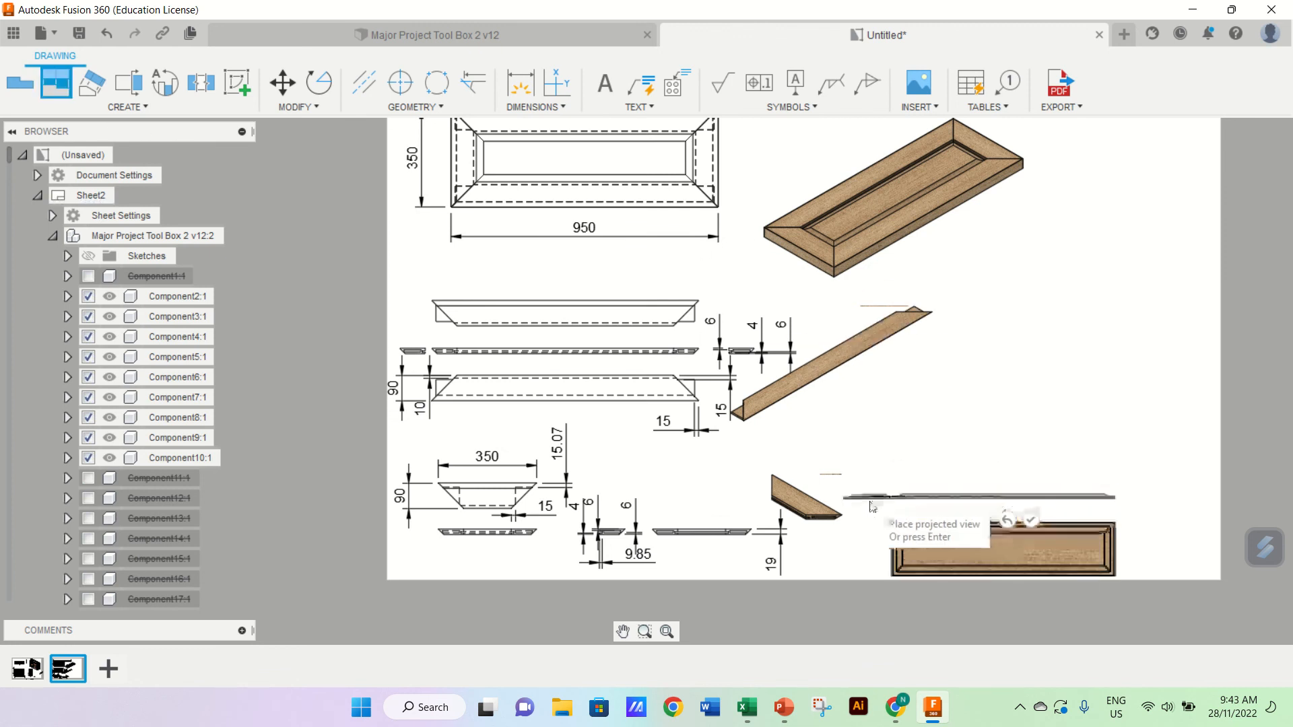
{"action": "left_click", "coordinate": [856, 497]}
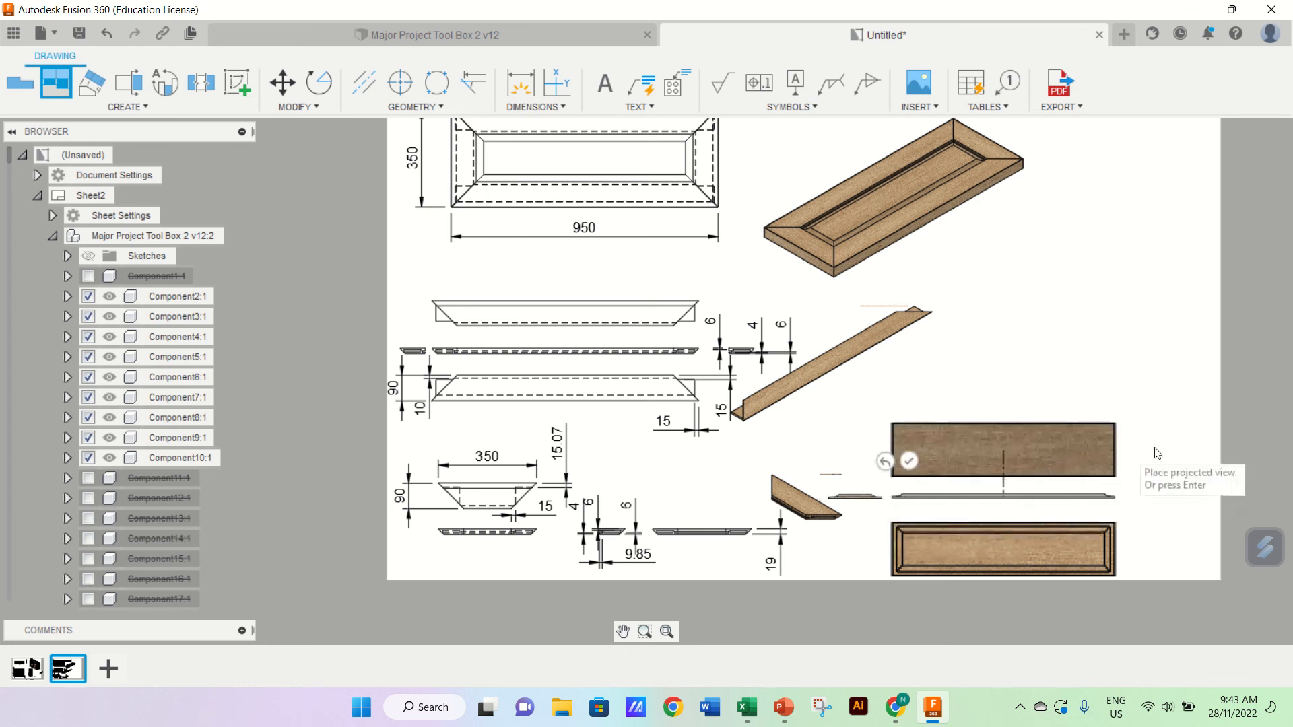
{"action": "left_click", "coordinate": [817, 576]}
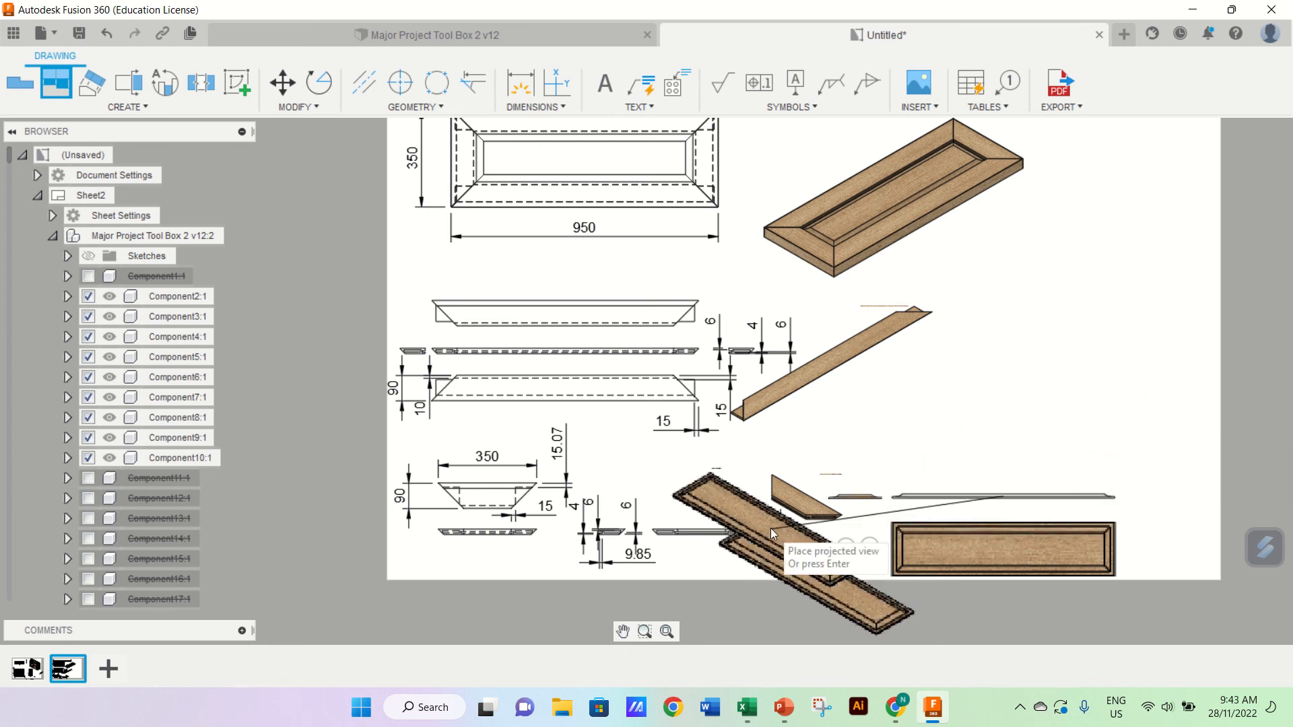
{"action": "key", "text": "Return"}
Step: Move the centre panel's isometric view above the front view near the sheet's right edge and set its style to Shaded
{"action": "mouse_move", "coordinate": [801, 586]}
{"action": "left_mouse_down"}
{"action": "mouse_move", "coordinate": [970, 532]}
{"action": "mouse_move", "coordinate": [1102, 423]}
{"action": "left_mouse_up"}
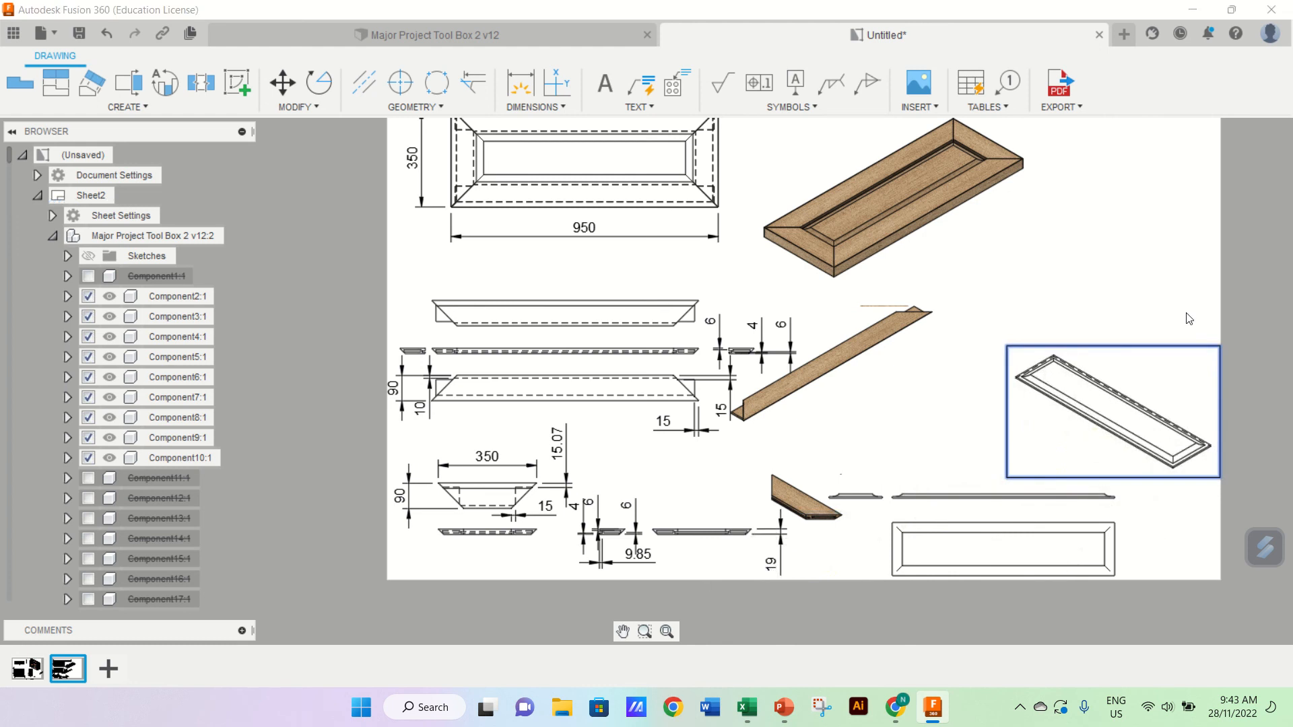
{"action": "double_click", "coordinate": [1102, 423]}
{"action": "left_click", "coordinate": [1257, 189]}
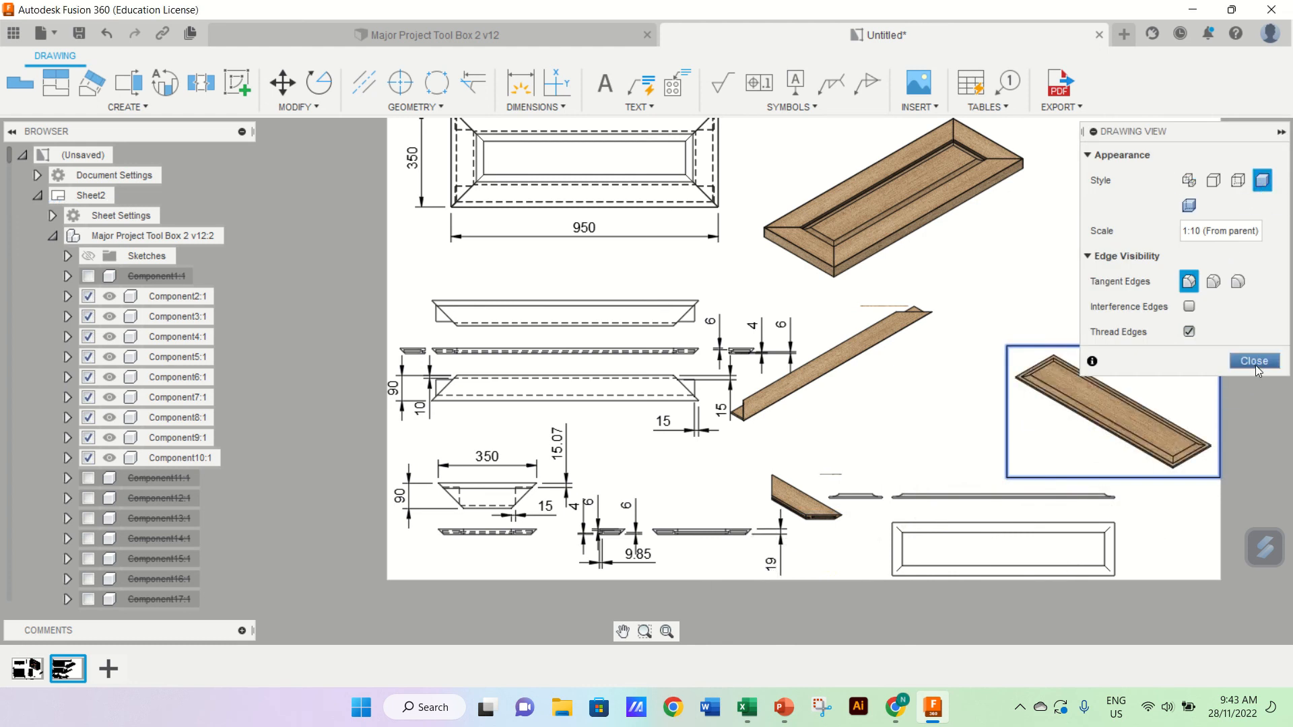
{"action": "left_click", "coordinate": [1254, 365]}
Step: Move the centre panel's plan view directly above its front view and raise the isometric view clear of it
{"action": "left_click_drag", "start_coordinate": [975, 546], "coordinate": [981, 457]}
{"action": "left_click", "coordinate": [1093, 399]}
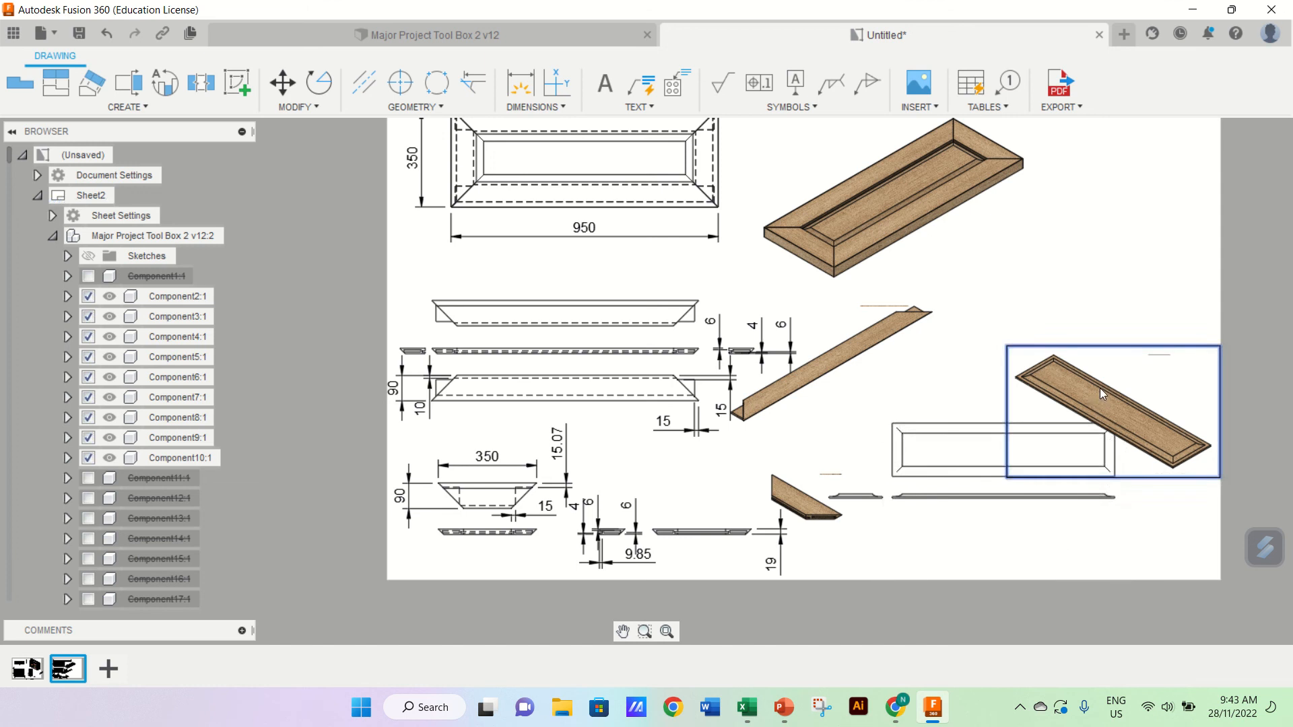
{"action": "left_click_drag", "start_coordinate": [1100, 388], "coordinate": [1109, 339]}
{"action": "left_click", "coordinate": [978, 462]}
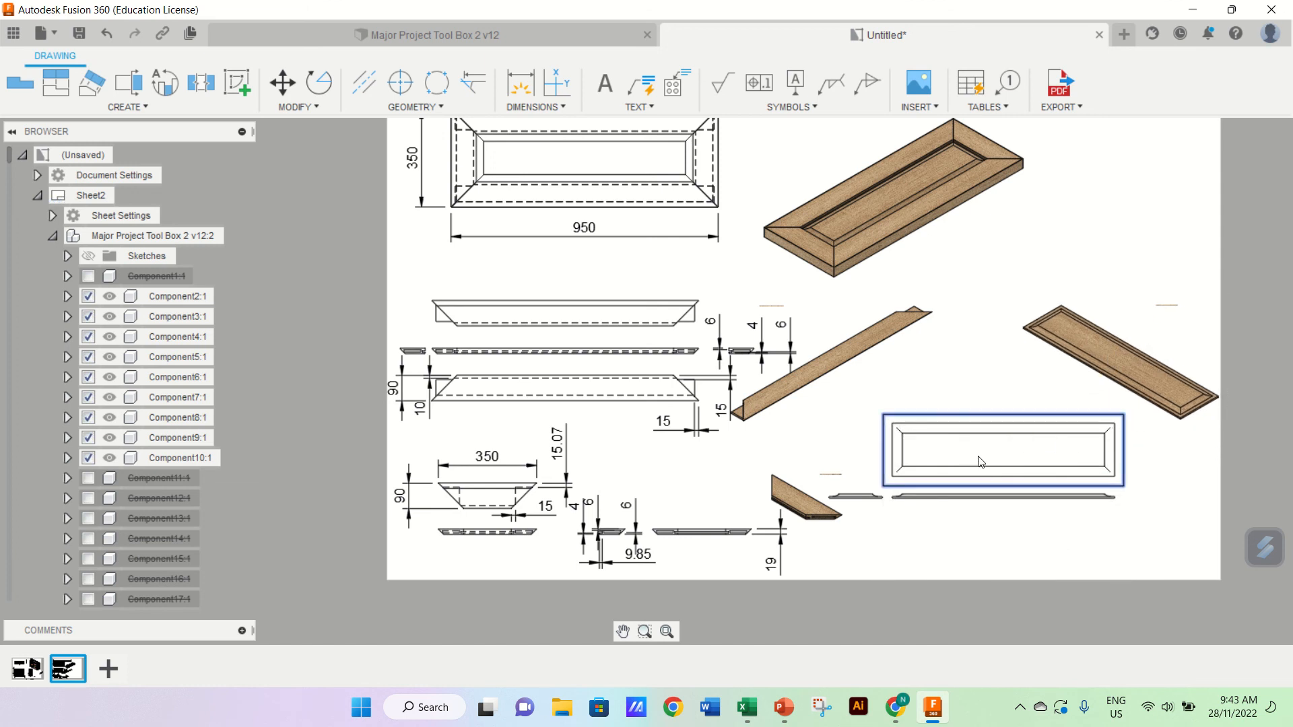
Step: Shift the centre panel's front view right and slightly down, and its end view right, away from the short lid piece's isometric
{"action": "left_click", "coordinate": [1009, 495]}
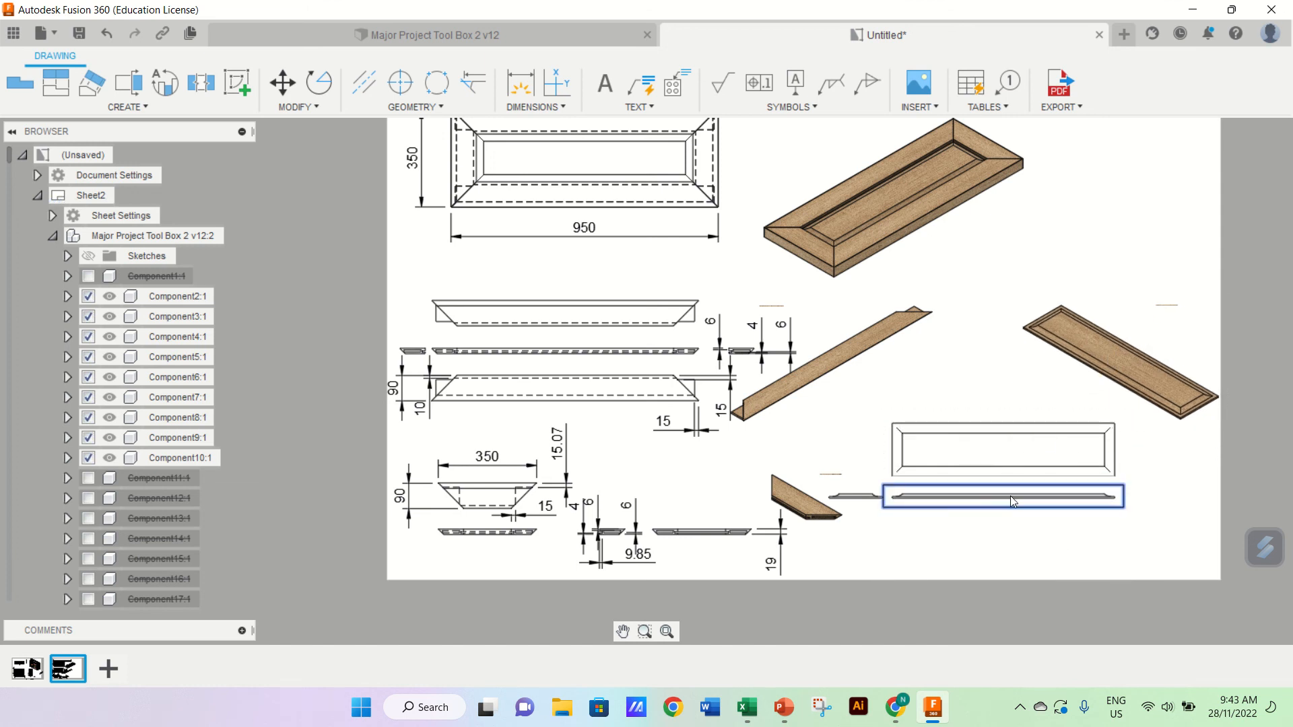
{"action": "left_click_drag", "start_coordinate": [1009, 495], "coordinate": [1071, 519]}
{"action": "left_click_drag", "start_coordinate": [878, 511], "coordinate": [917, 514]}
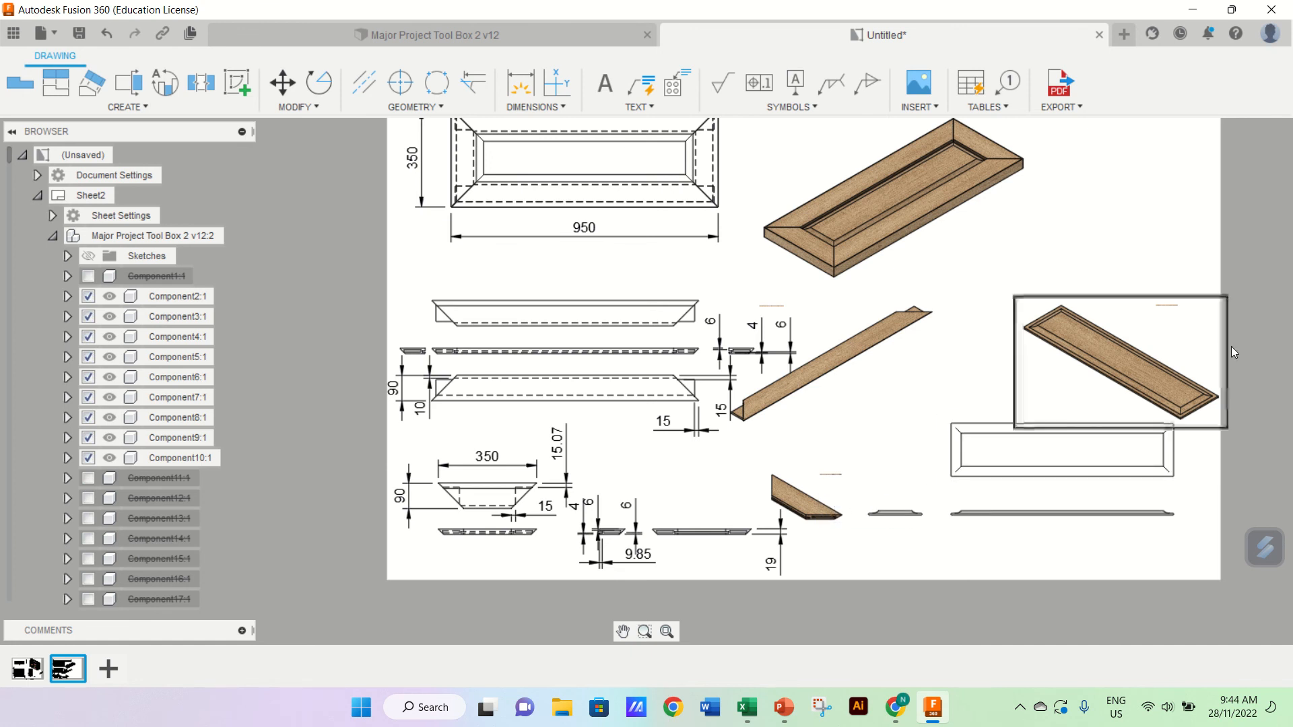
Step: Add the text label "LID TOP VIEW" in 3.5 mm Arial below the lid's 950 mm width dimension
{"action": "scroll", "coordinate": [1231, 346], "scroll_direction": "up", "scroll_amount": 3}
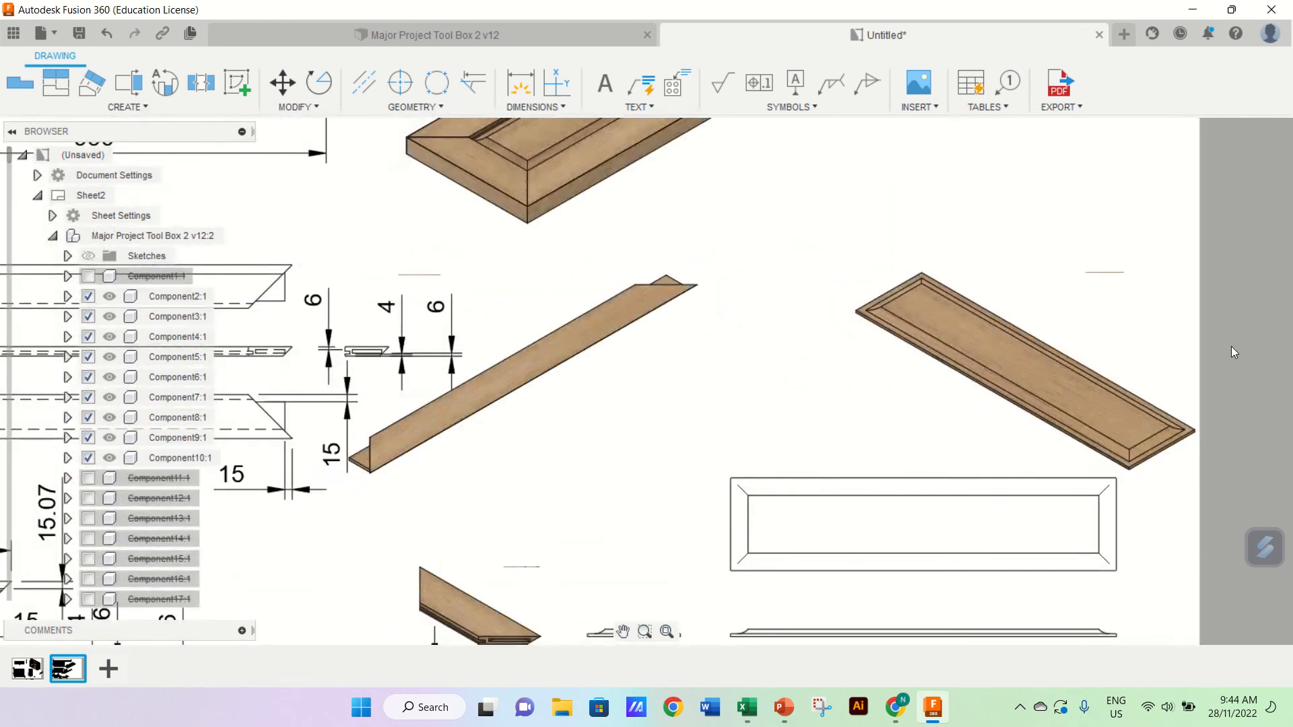
{"action": "scroll", "coordinate": [1231, 346], "scroll_direction": "down", "scroll_amount": 5}
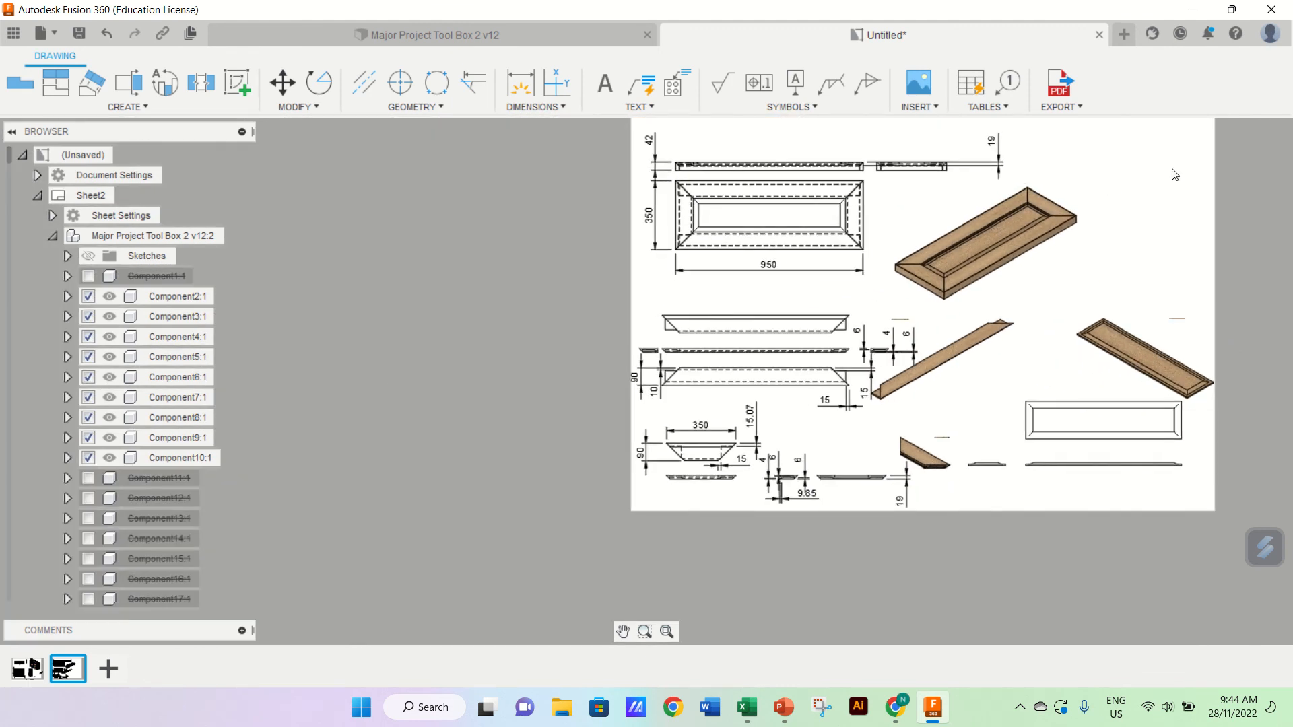
{"action": "scroll", "coordinate": [1266, 135], "scroll_direction": "up", "scroll_amount": 2}
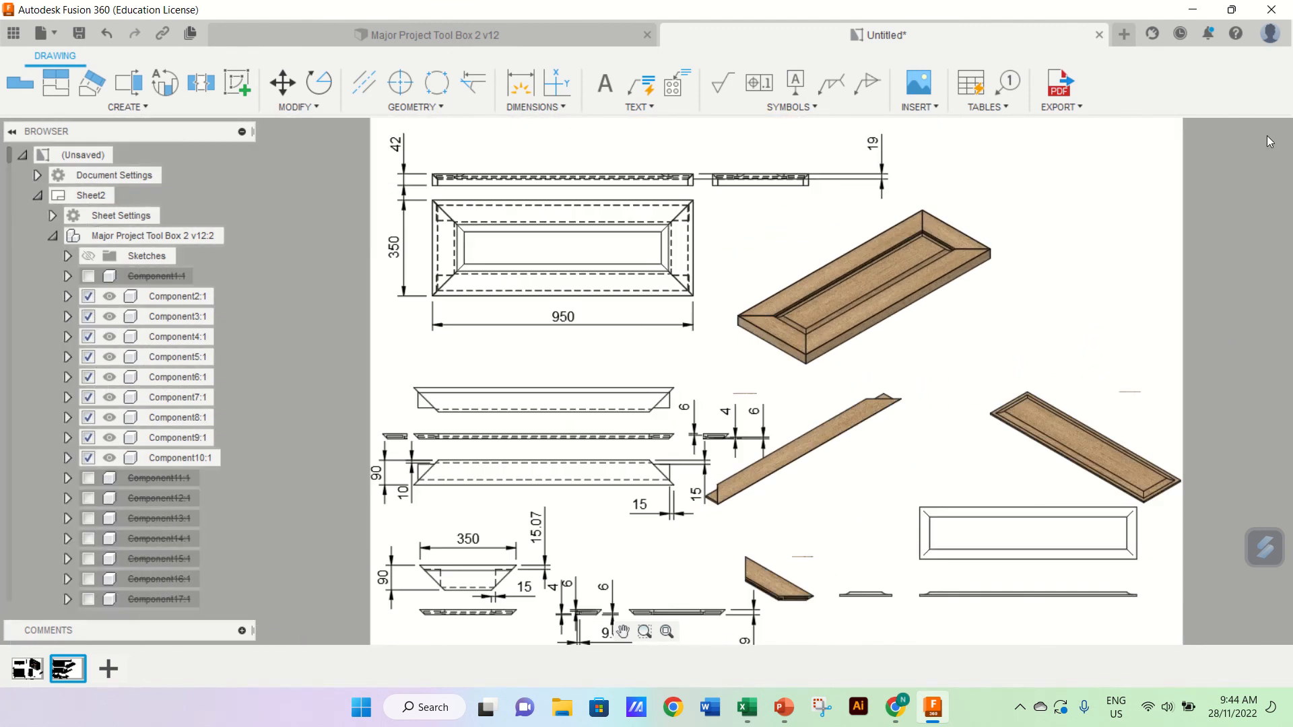
{"action": "left_click", "coordinate": [615, 86]}
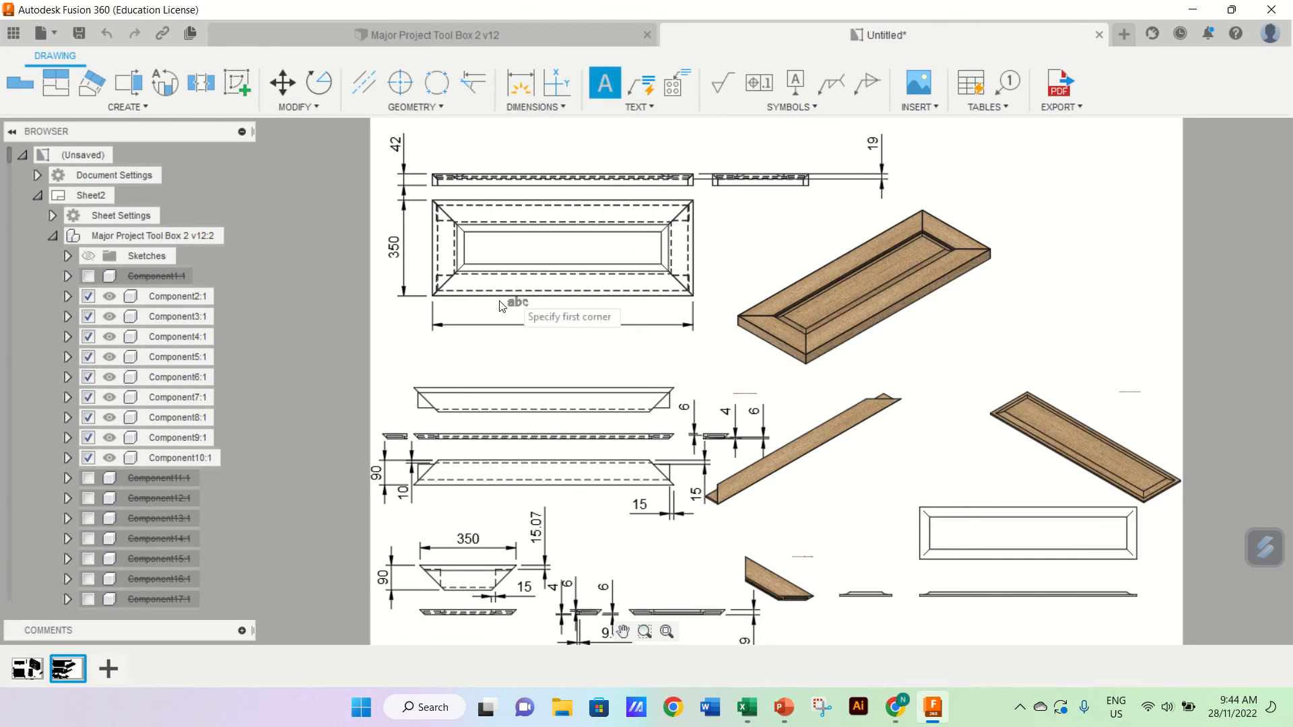
{"action": "left_click", "coordinate": [443, 345]}
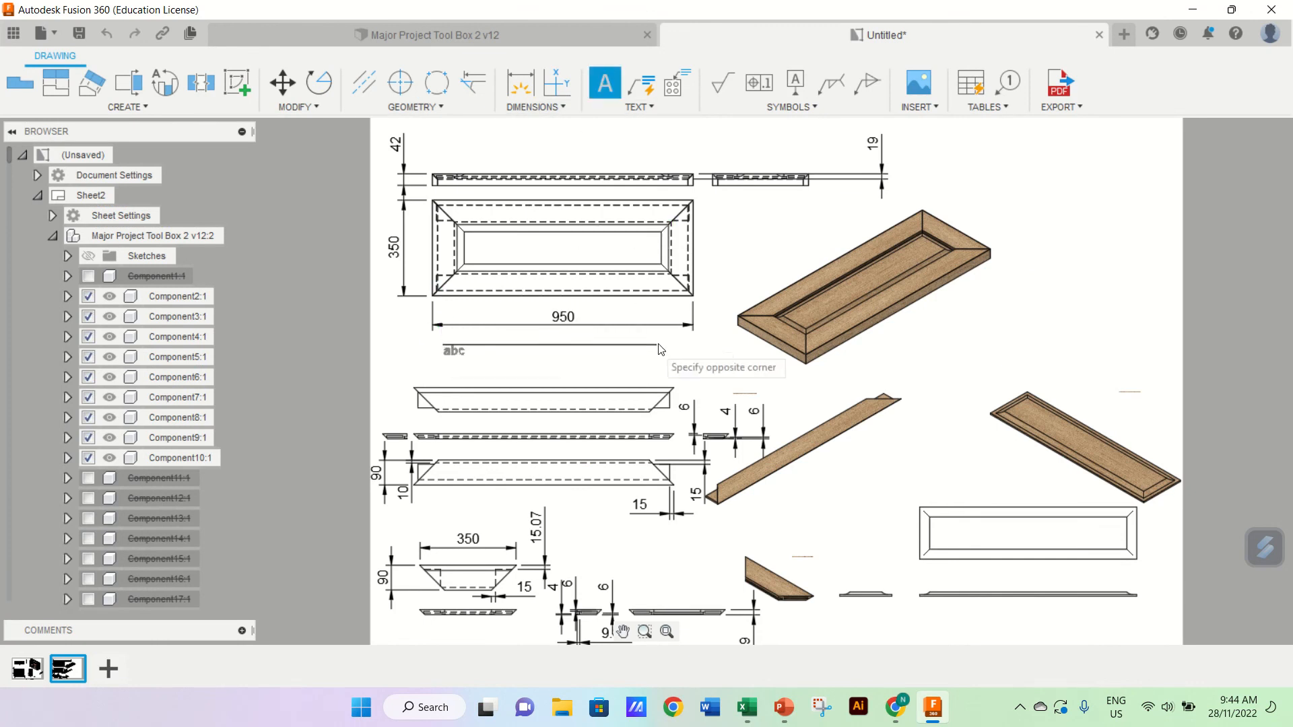
{"action": "left_click", "coordinate": [683, 356]}
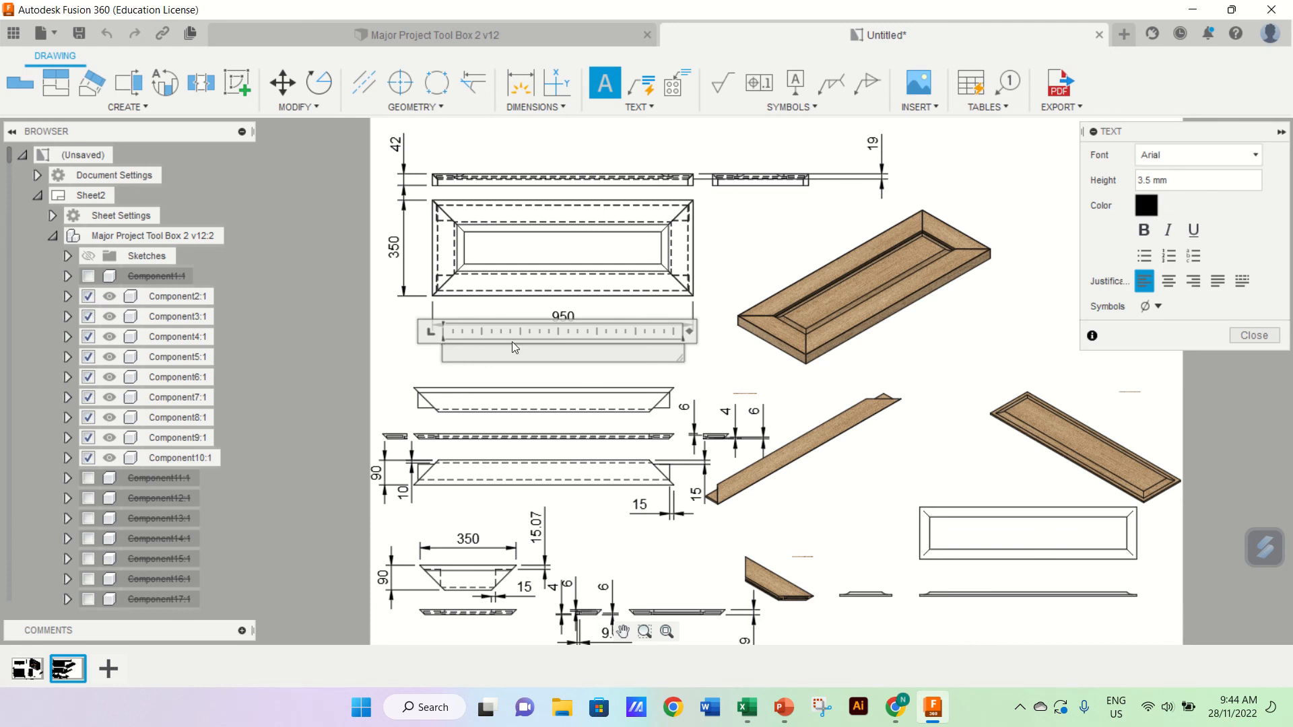
{"action": "type", "text": "1"}
{"action": "key", "text": "BackSpace"}
{"action": "type", "text": "lod"}
{"action": "key", "text": "BackSpace"}
{"action": "key", "text": "BackSpace"}
{"action": "key", "text": "BackSpace"}
{"action": "type", "text": "LiD TOPVIEW"}
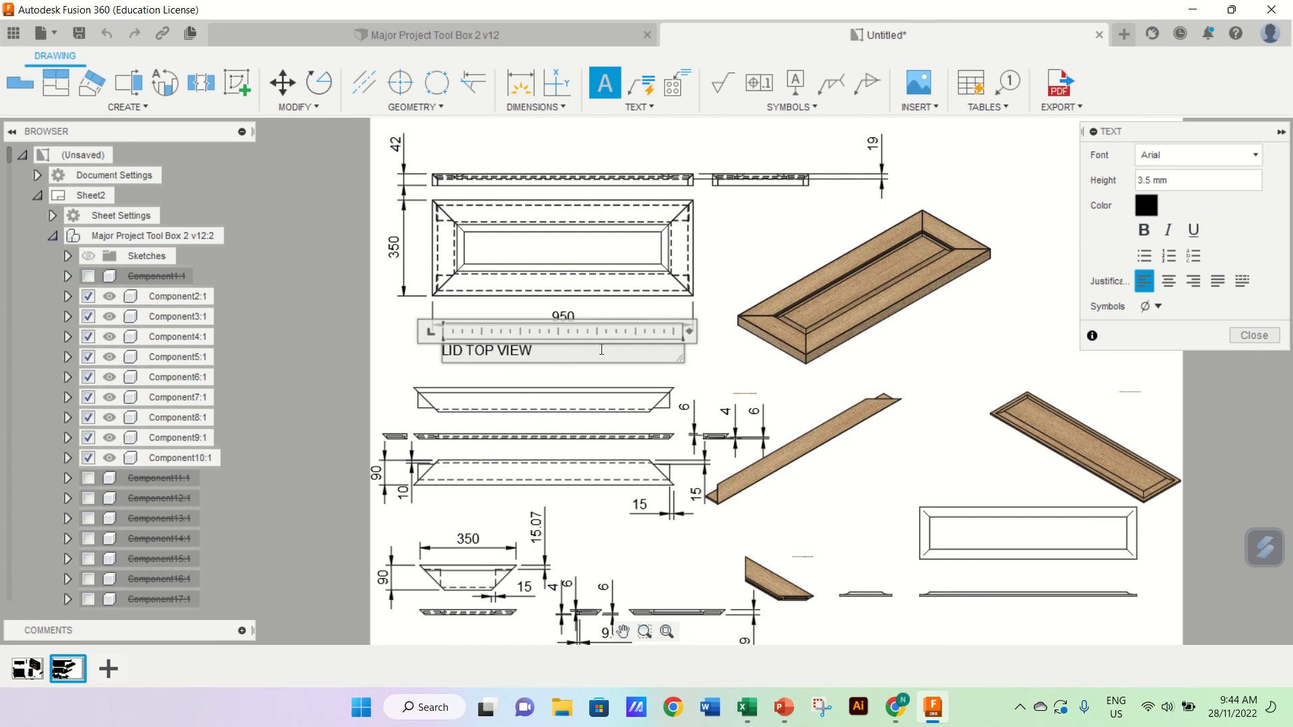
{"action": "left_click", "coordinate": [1254, 335]}
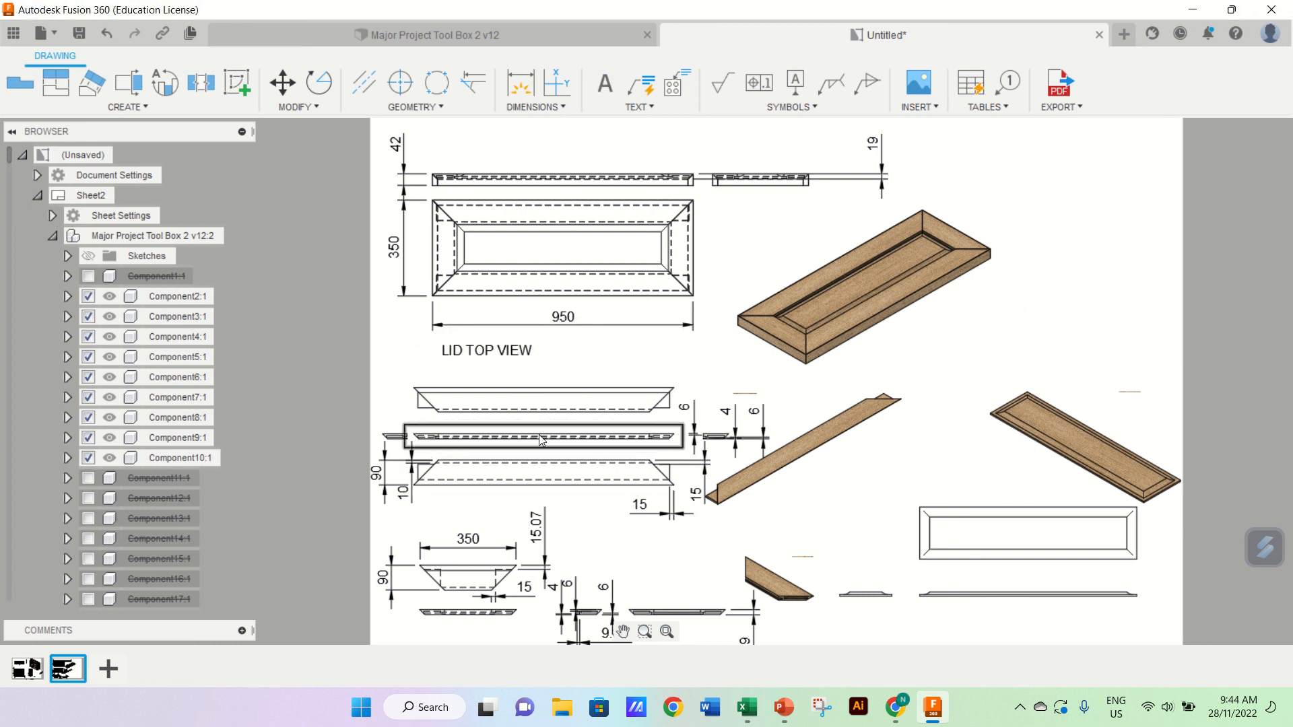
Step: Add the text label "1. LID LONG PIECE" in 3.5 mm Arial below the lid long piece's lowest view
{"action": "left_click", "coordinate": [604, 82]}
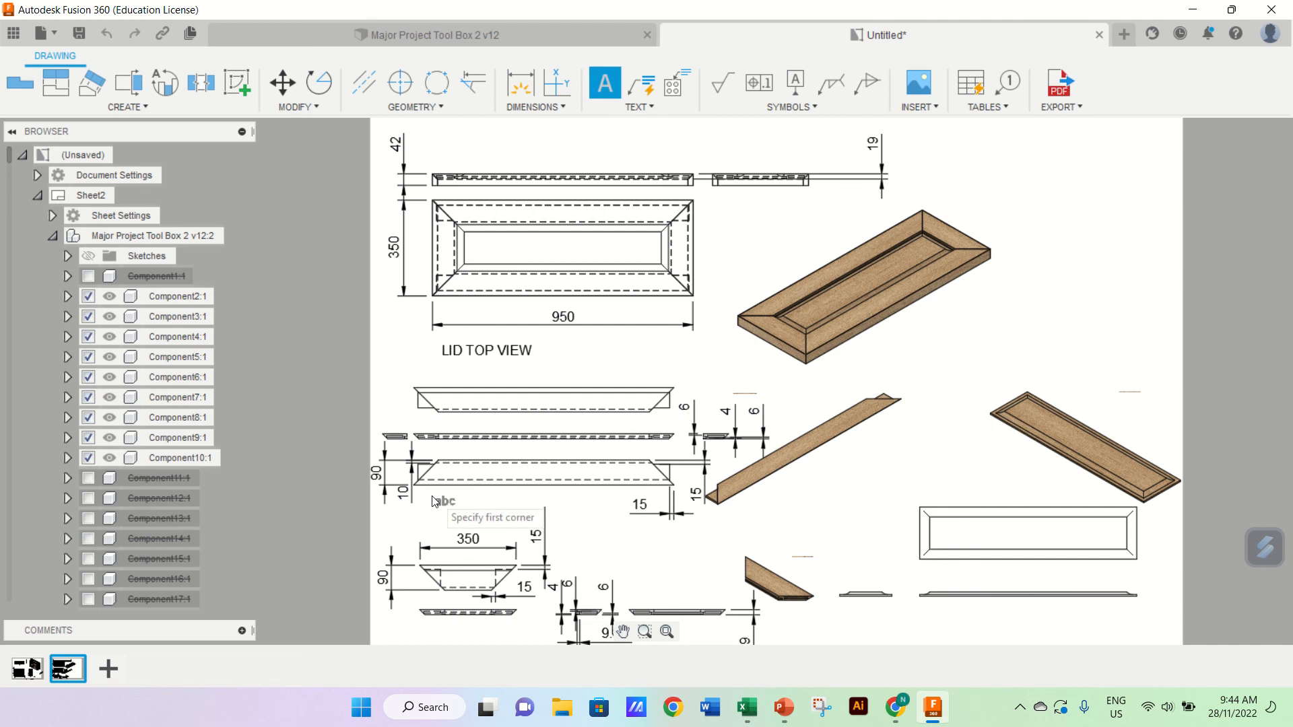
{"action": "left_click", "coordinate": [414, 485]}
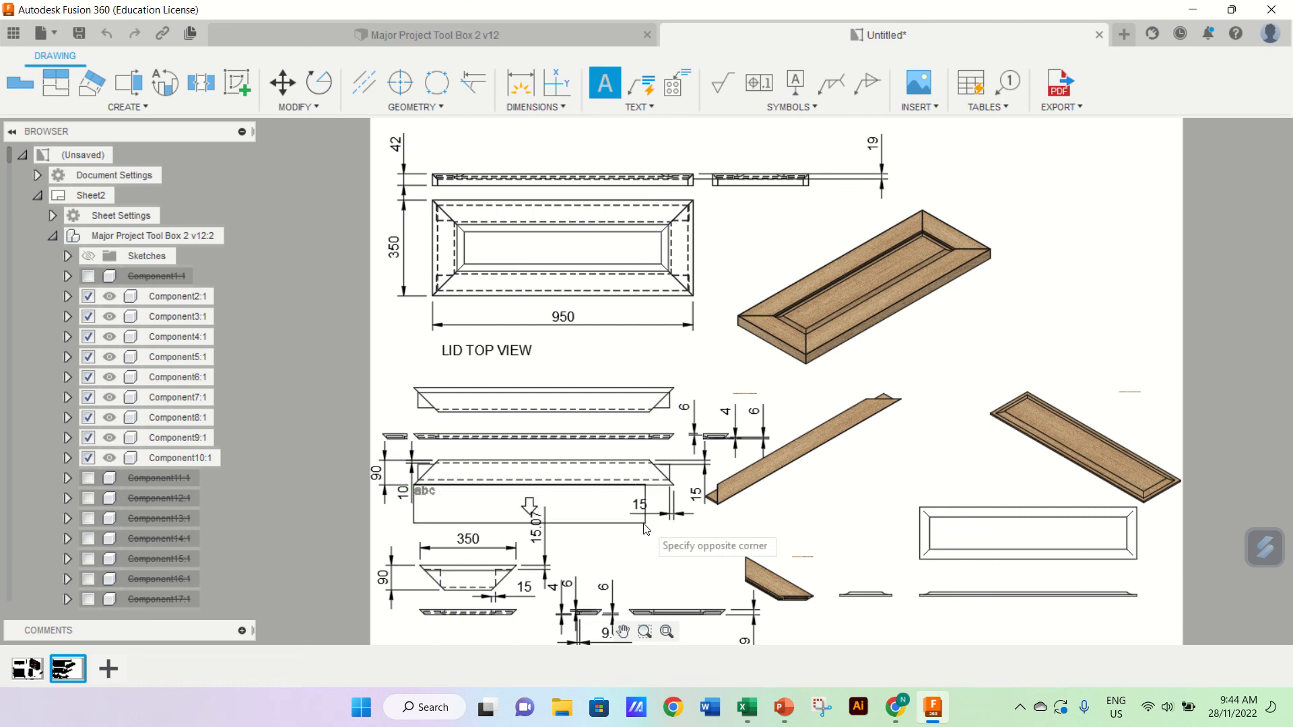
{"action": "left_click", "coordinate": [601, 501]}
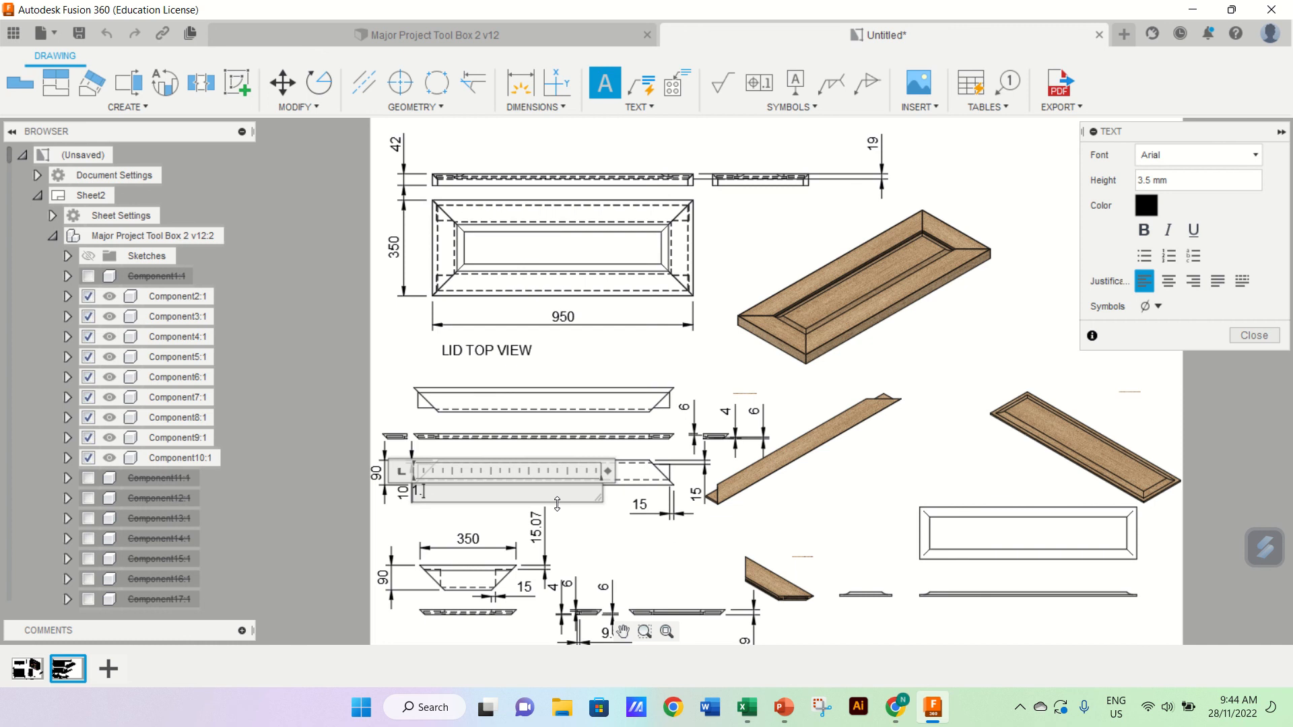
{"action": "type", "text": "1. LID LONG PIECE"}
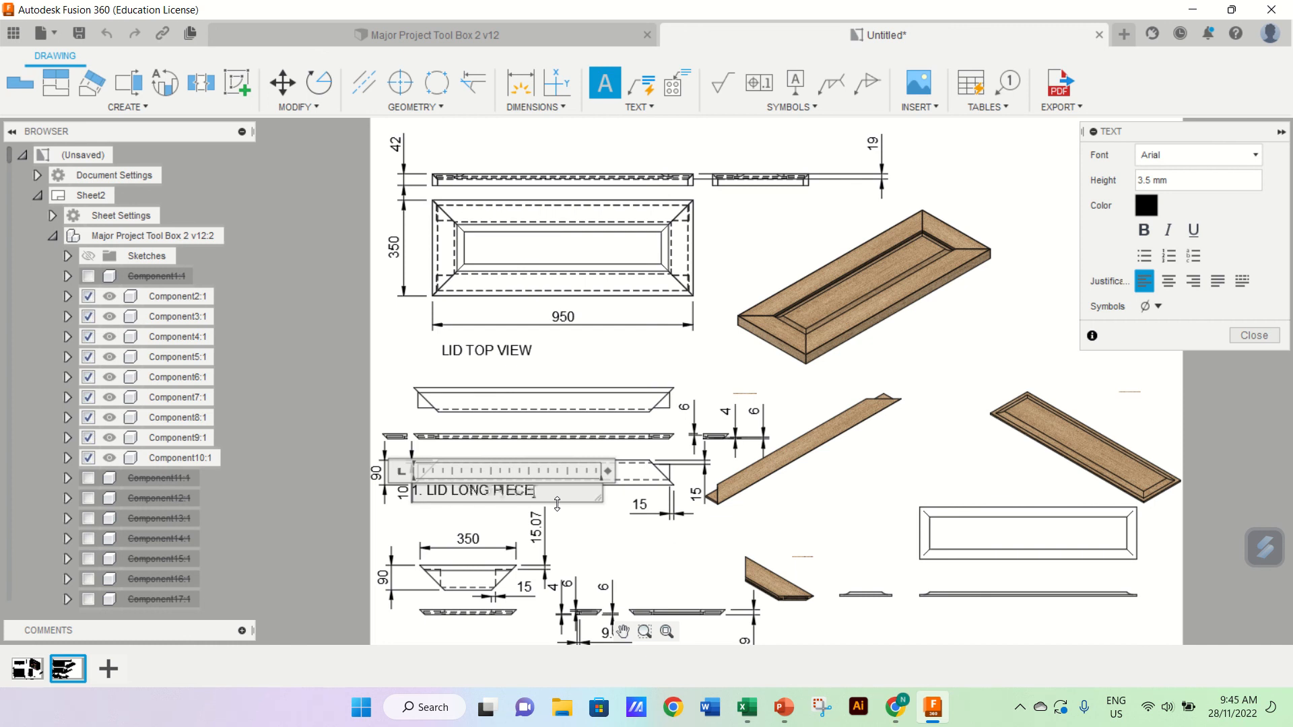
{"action": "left_click", "coordinate": [1254, 335]}
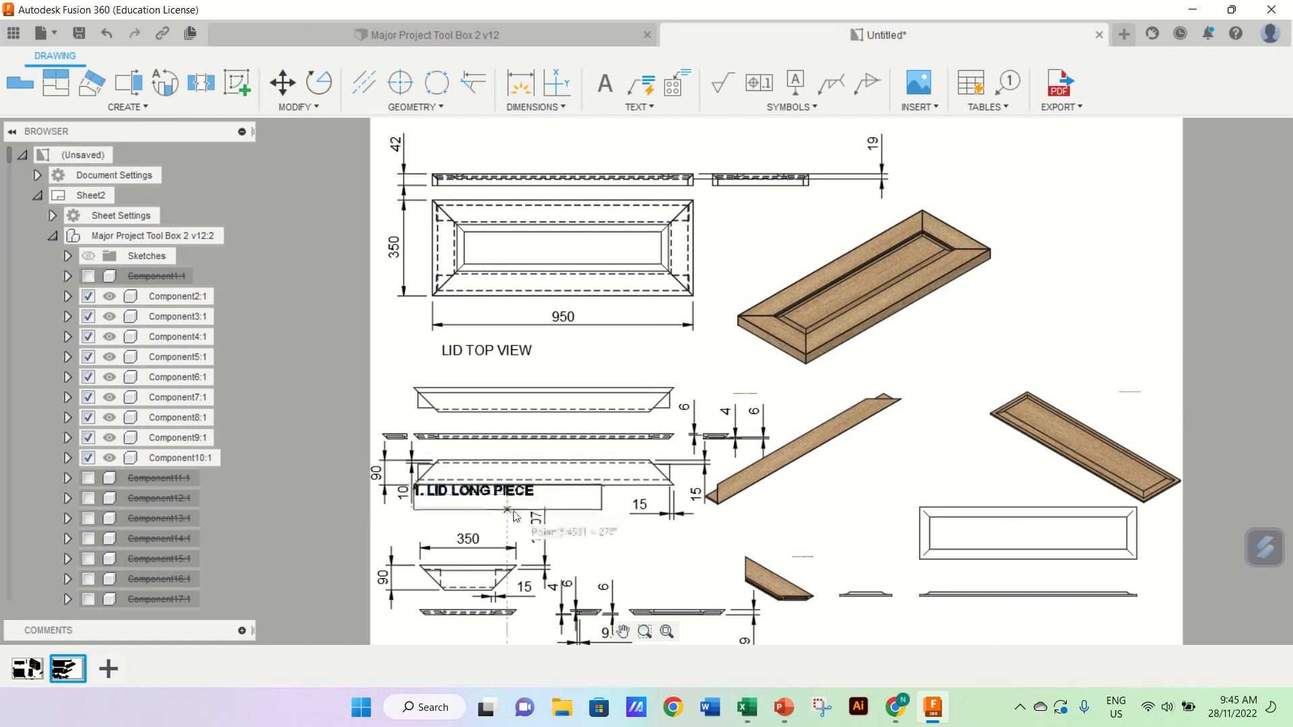
Step: Move the "1. LID LONG PIECE" label slightly right and down, clear of the view's edge and the 10 mm dimension
{"action": "left_click", "coordinate": [414, 484]}
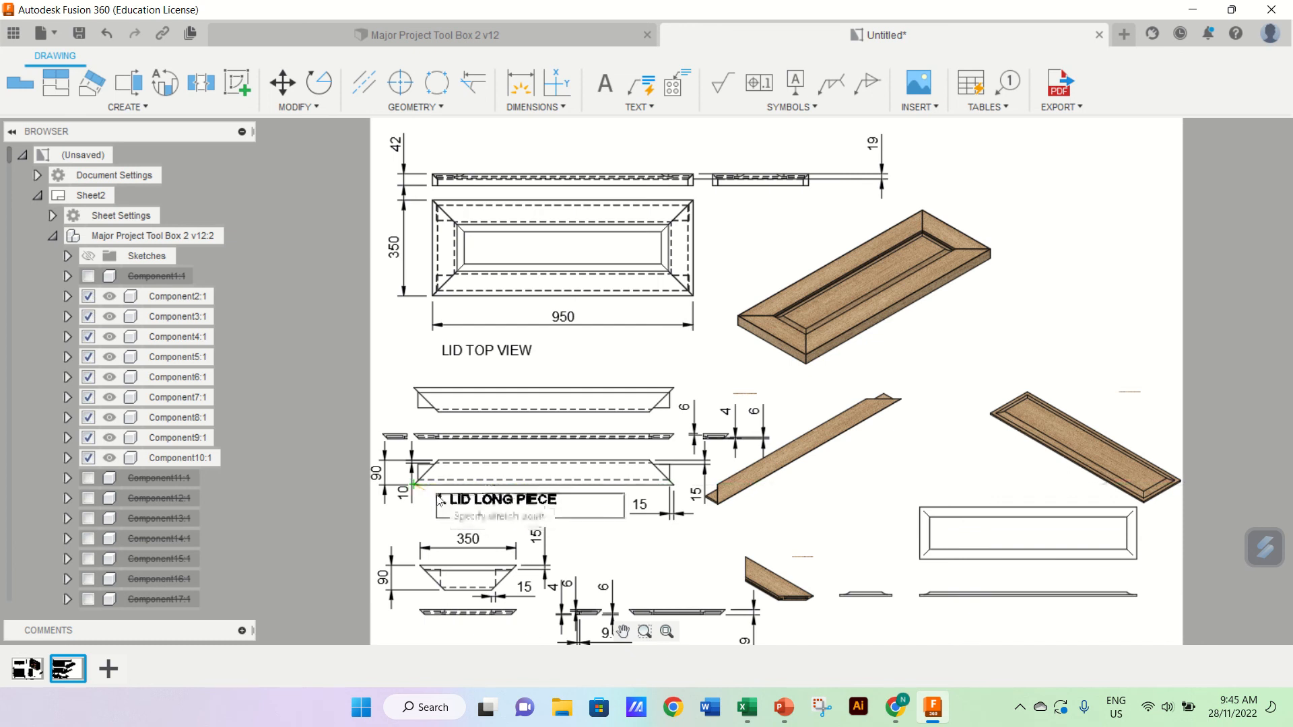
{"action": "left_click", "coordinate": [439, 499]}
{"action": "key", "text": "Escape"}
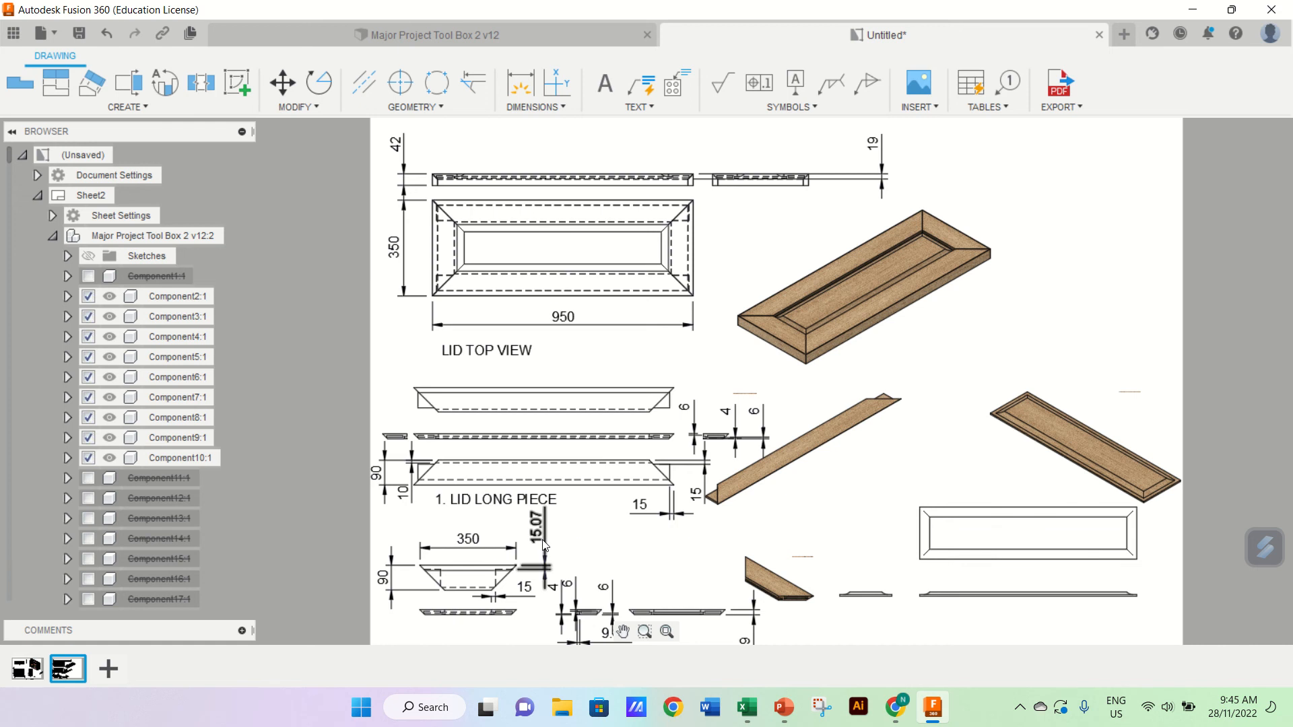
{"action": "scroll", "coordinate": [544, 542], "scroll_direction": "down", "scroll_amount": 5}
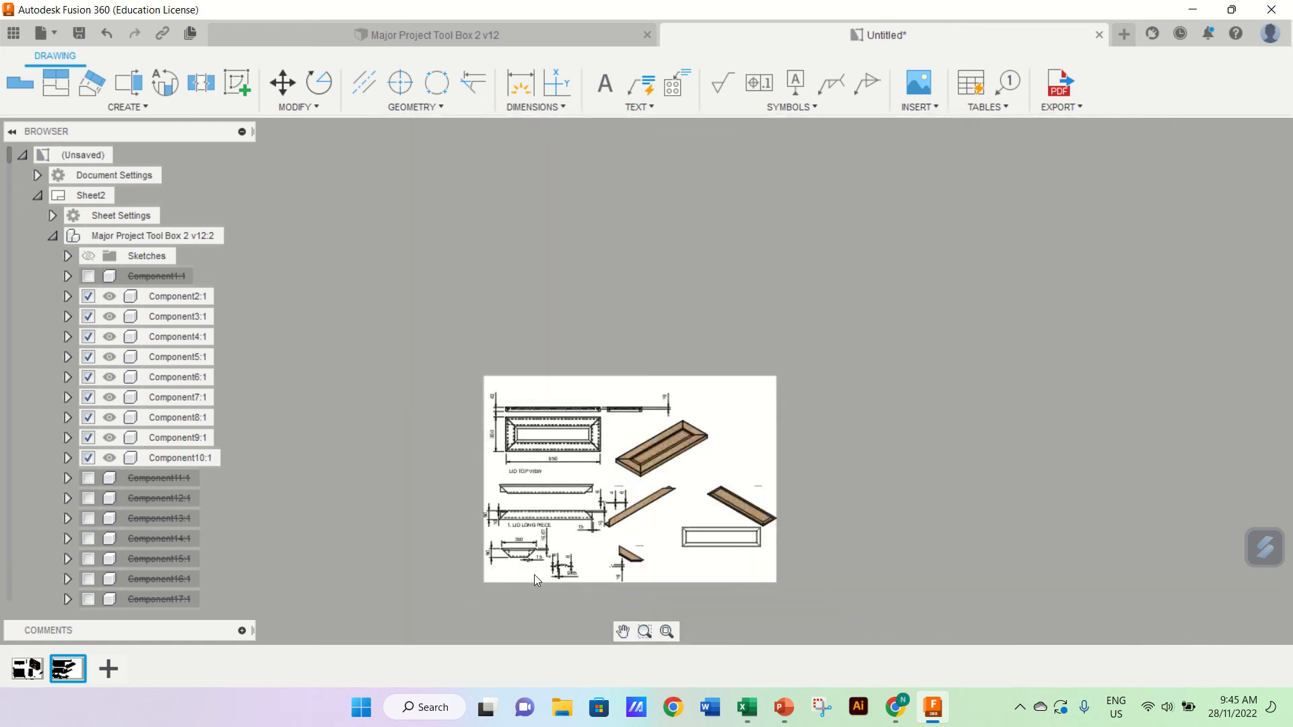
{"action": "scroll", "coordinate": [534, 575], "scroll_direction": "up", "scroll_amount": 8}
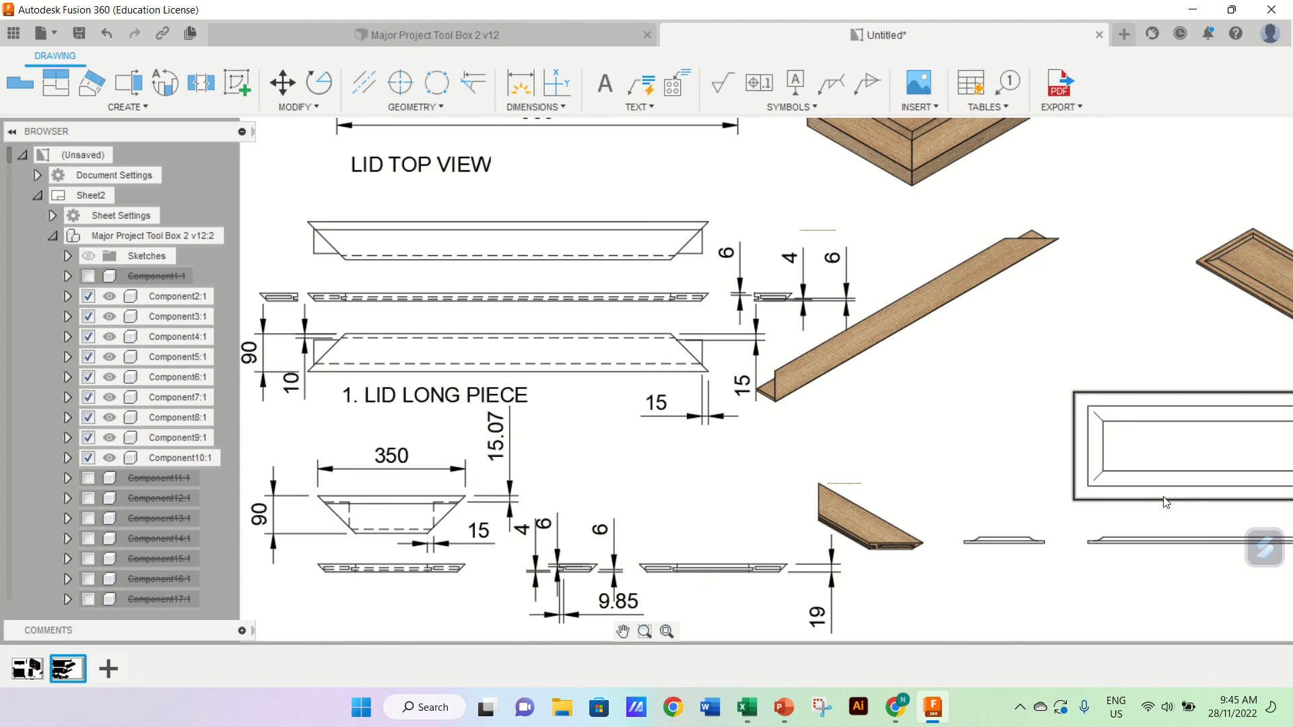
{"action": "scroll", "coordinate": [1167, 501], "scroll_direction": "down", "scroll_amount": 6}
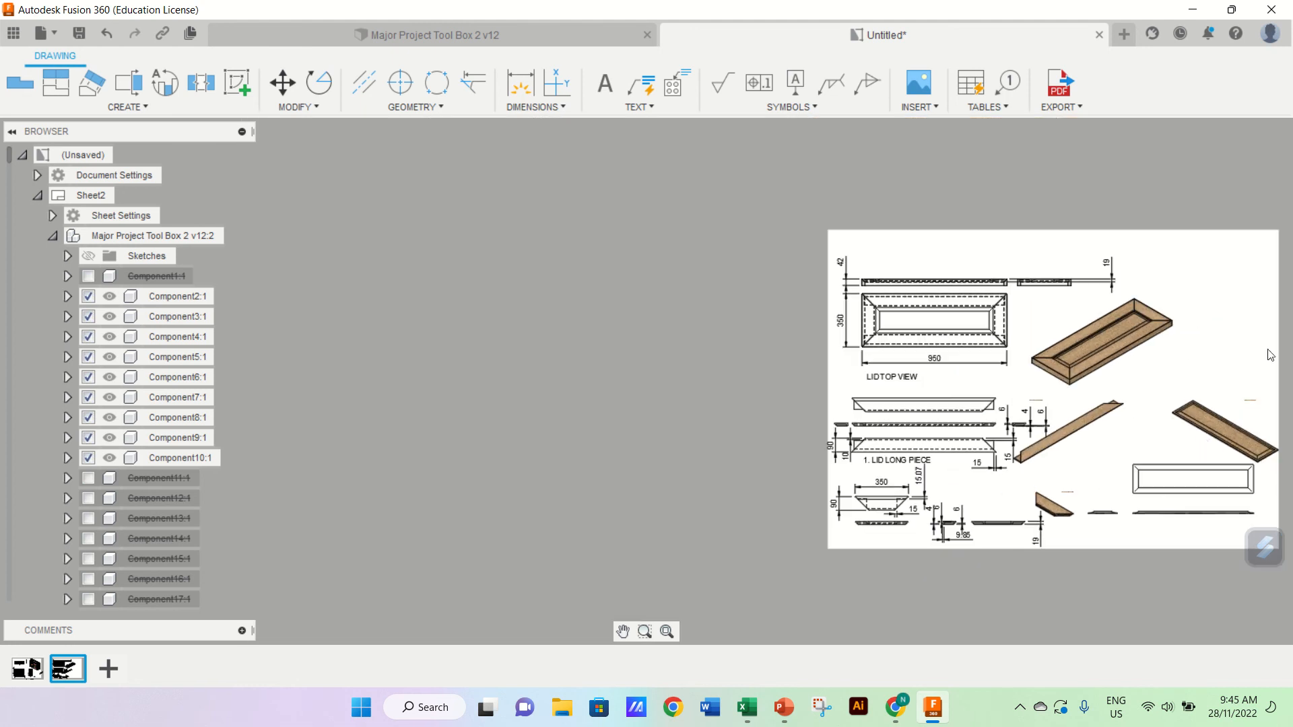
{"action": "scroll", "coordinate": [1290, 342], "scroll_direction": "up", "scroll_amount": 8}
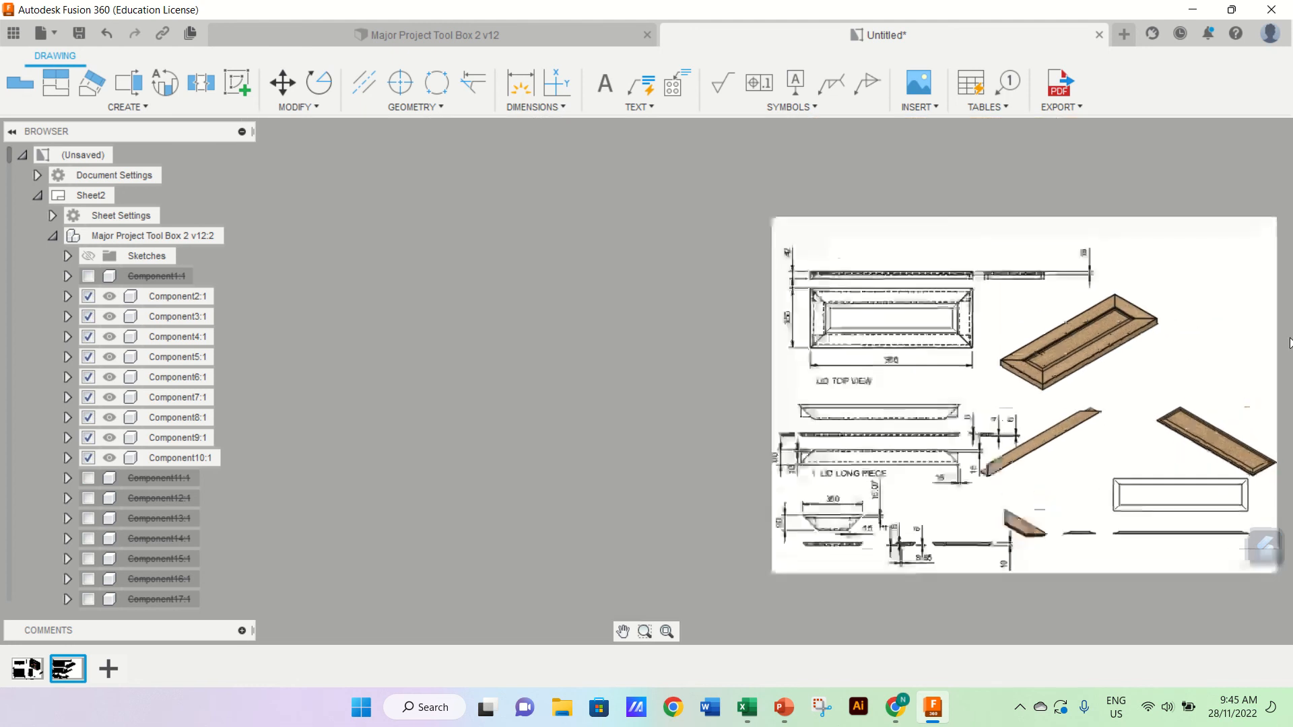
{"action": "scroll", "coordinate": [1290, 342], "scroll_direction": "down", "scroll_amount": 7}
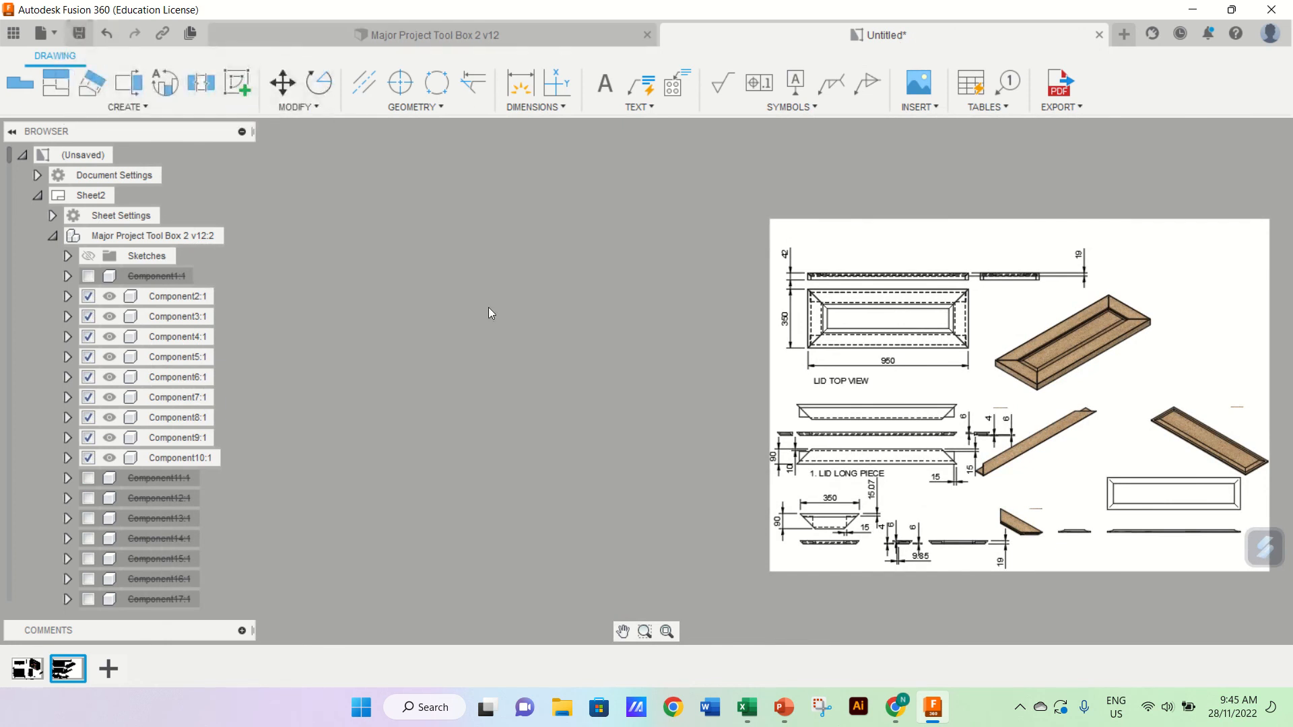
Step: Save the drawing under the name "Working Drawings" in the default project folder
{"action": "key", "text": "ctrl+s"}
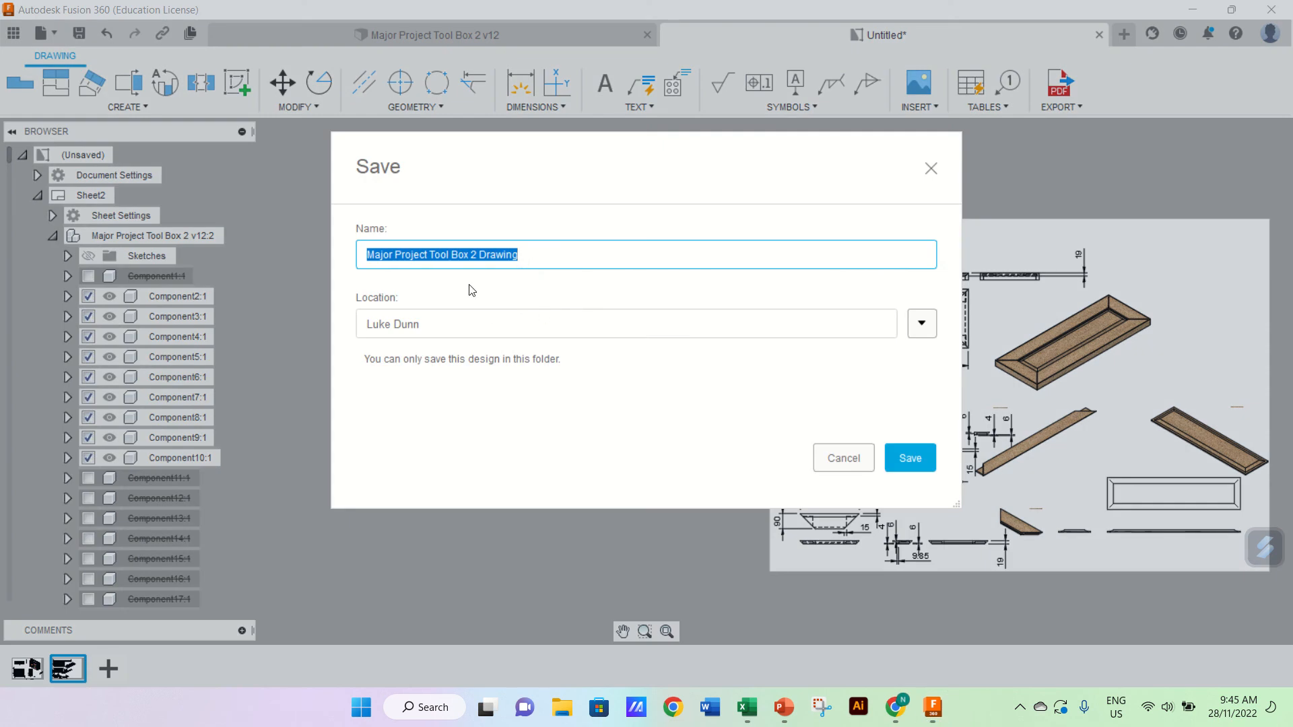
{"action": "left_click", "coordinate": [556, 264]}
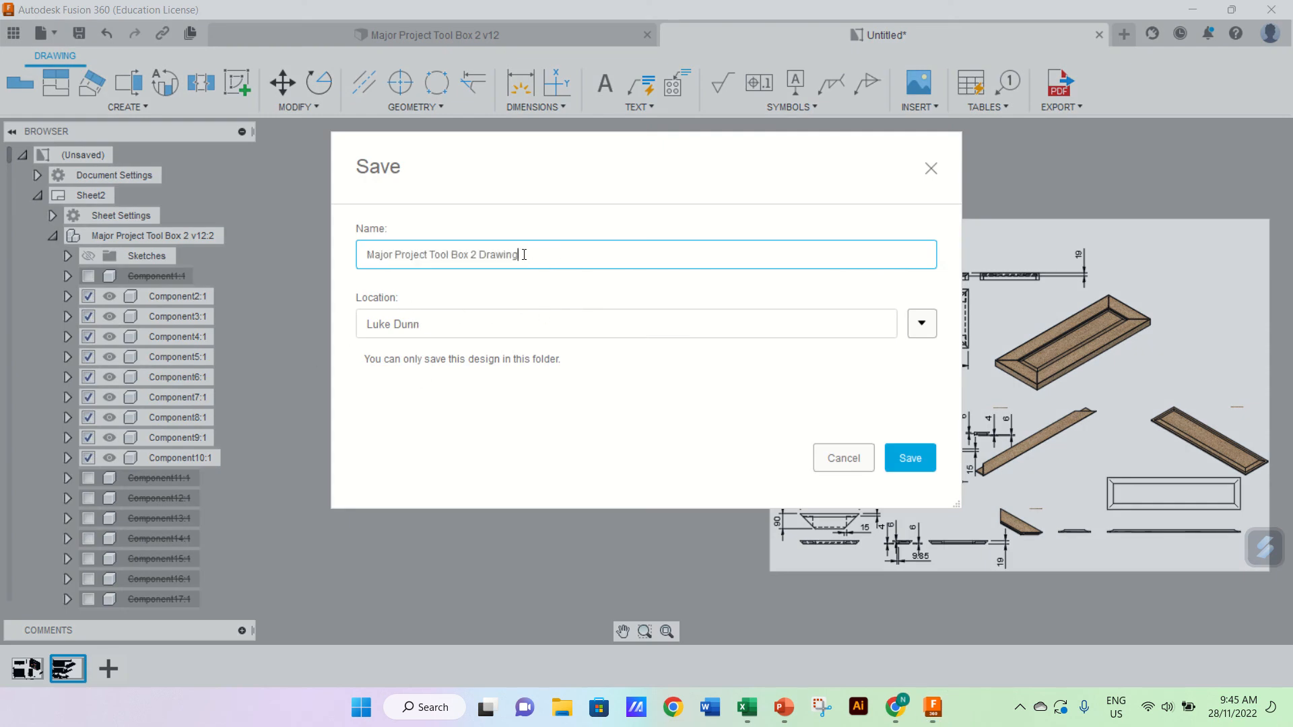
{"action": "key", "text": "BackSpace"}
{"action": "key", "text": "BackSpace"}
{"action": "key", "text": "BackSpace"}
{"action": "key", "text": "BackSpace"}
{"action": "key", "text": "BackSpace"}
{"action": "key", "text": "BackSpace"}
{"action": "key", "text": "BackSpace"}
{"action": "key", "text": "BackSpace"}
{"action": "key", "text": "BackSpace"}
{"action": "key", "text": "BackSpace"}
{"action": "key", "text": "BackSpace"}
{"action": "key", "text": "BackSpace"}
{"action": "key", "text": "BackSpace"}
{"action": "key", "text": "BackSpace"}
{"action": "key", "text": "BackSpace"}
{"action": "key", "text": "BackSpace"}
{"action": "key", "text": "BackSpace"}
{"action": "key", "text": "BackSpace"}
{"action": "key", "text": "BackSpace"}
{"action": "key", "text": "BackSpace"}
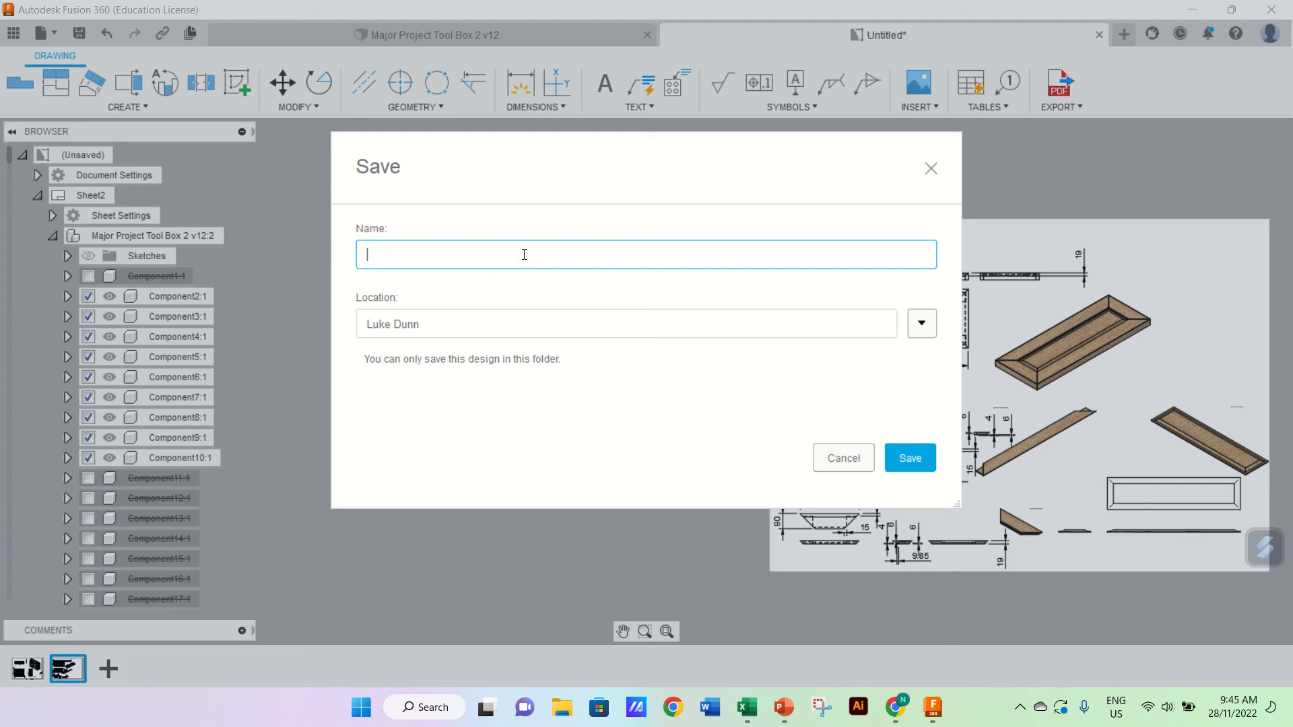
{"action": "type", "text": "orthog"}
{"action": "key", "text": "BackSpace"}
{"action": "key", "text": "BackSpace"}
{"action": "key", "text": "BackSpace"}
{"action": "key", "text": "BackSpace"}
{"action": "key", "text": "BackSpace"}
{"action": "key", "text": "BackSpace"}
{"action": "type", "text": "Working Drawing"}
{"action": "left_click", "coordinate": [910, 459]}
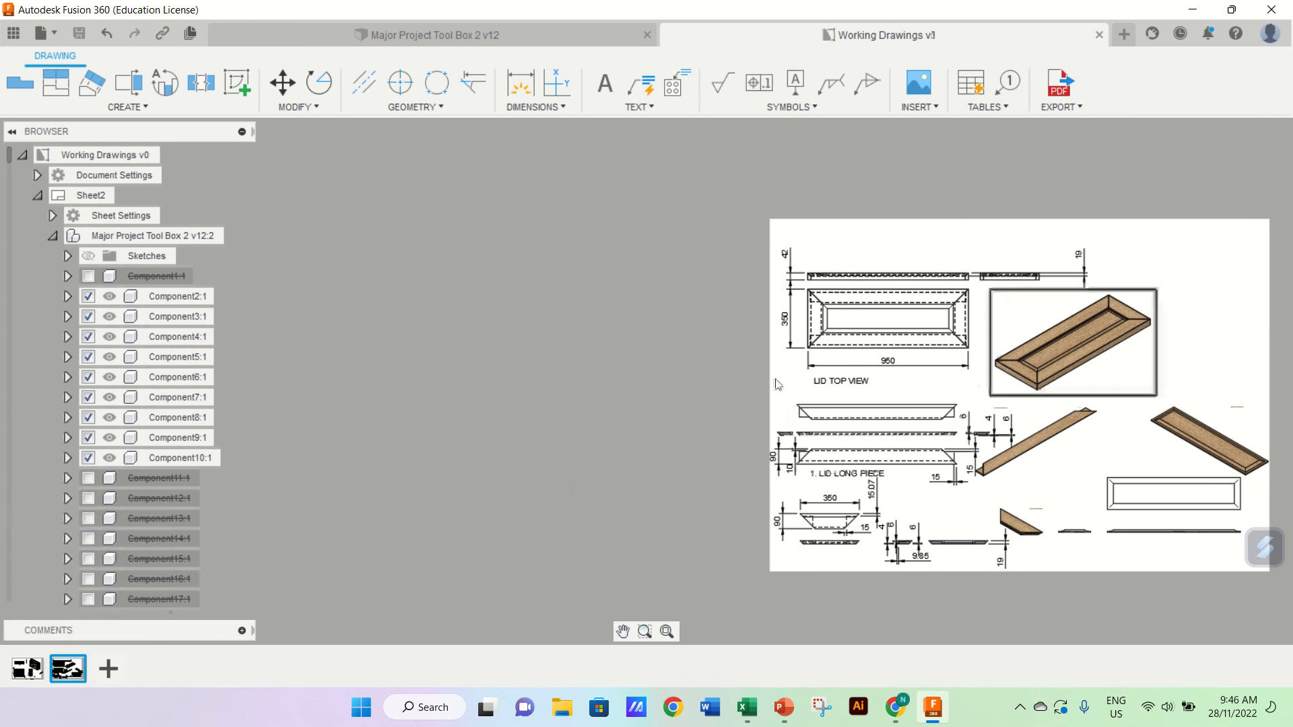
Step: Export all sheets with lineweights and Open PDF enabled as the PDF "Working Drawings v1" in the Desktop folder Year 12
{"action": "left_click", "coordinate": [31, 670]}
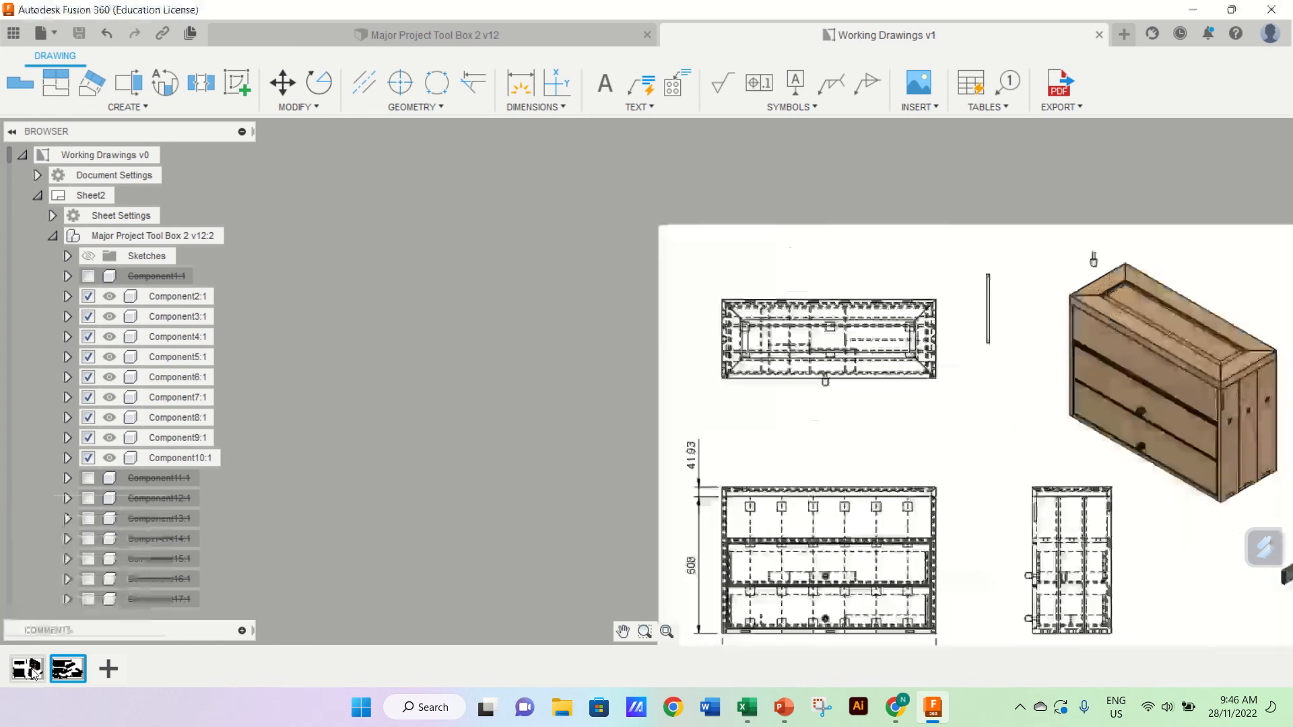
{"action": "left_click", "coordinate": [67, 669]}
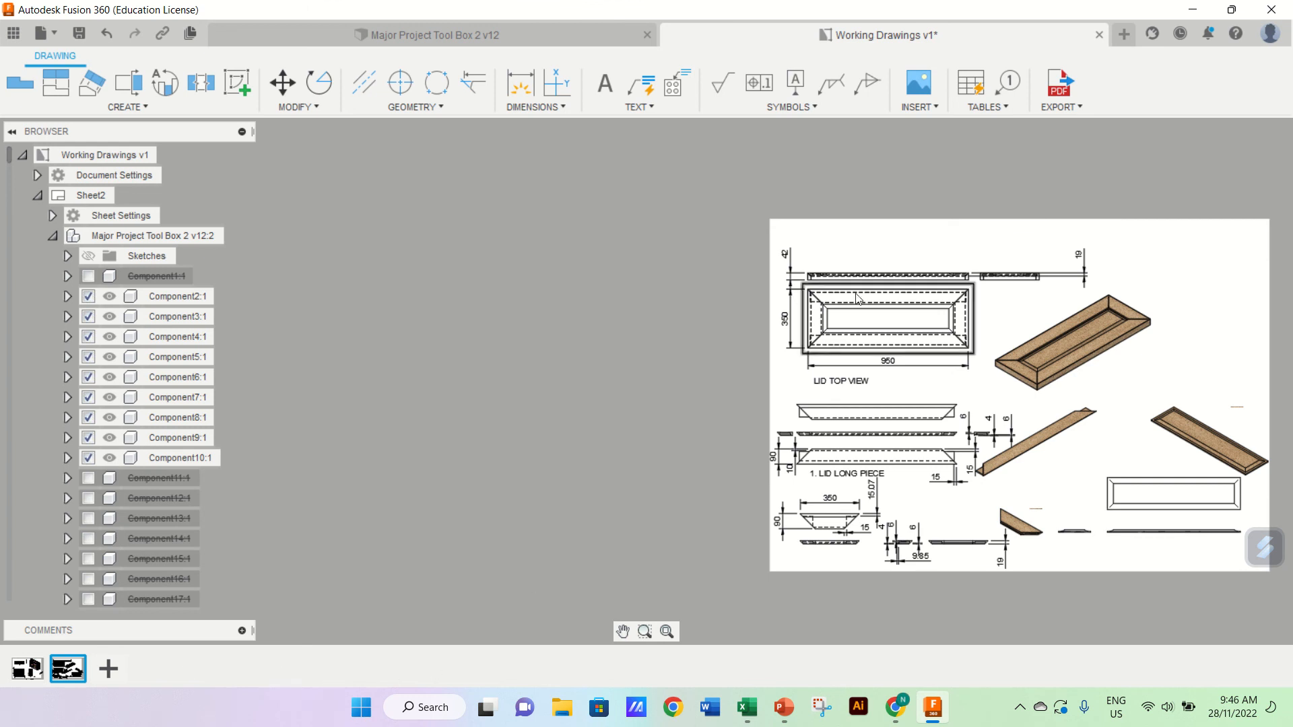
{"action": "left_click", "coordinate": [1074, 108]}
{"action": "left_click", "coordinate": [1076, 125]}
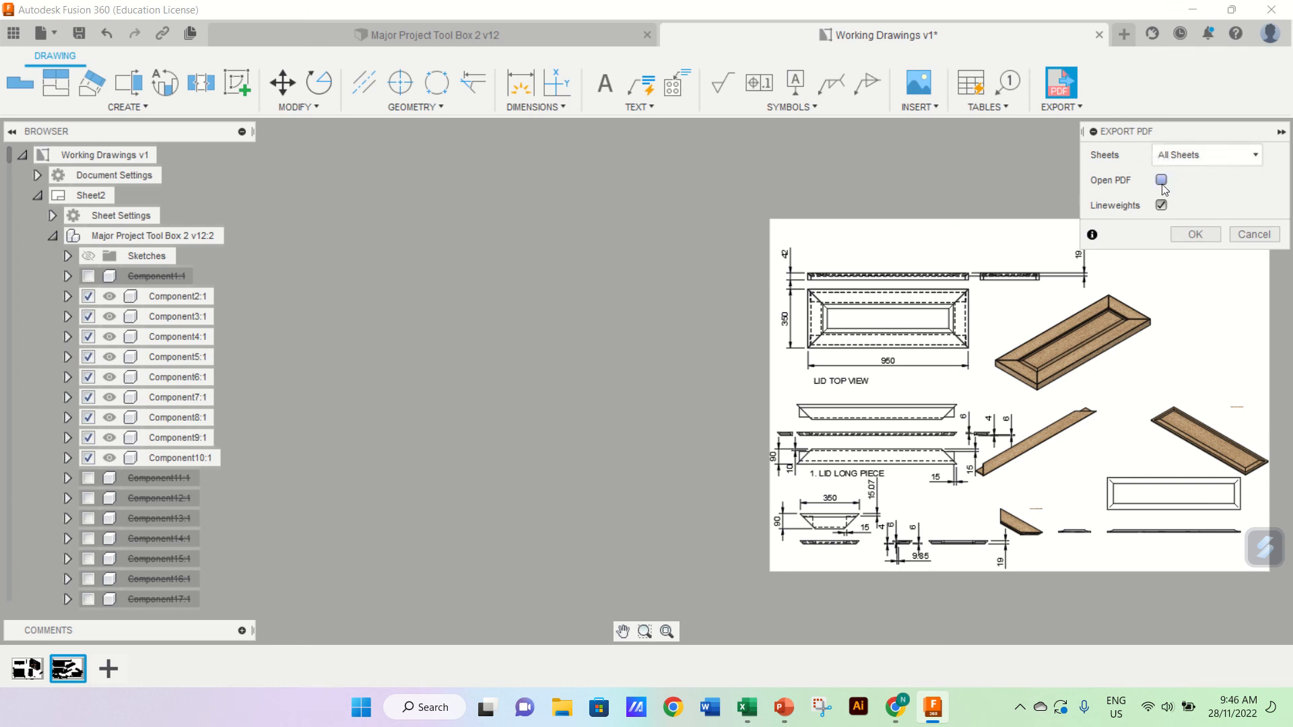
{"action": "left_click", "coordinate": [1196, 234]}
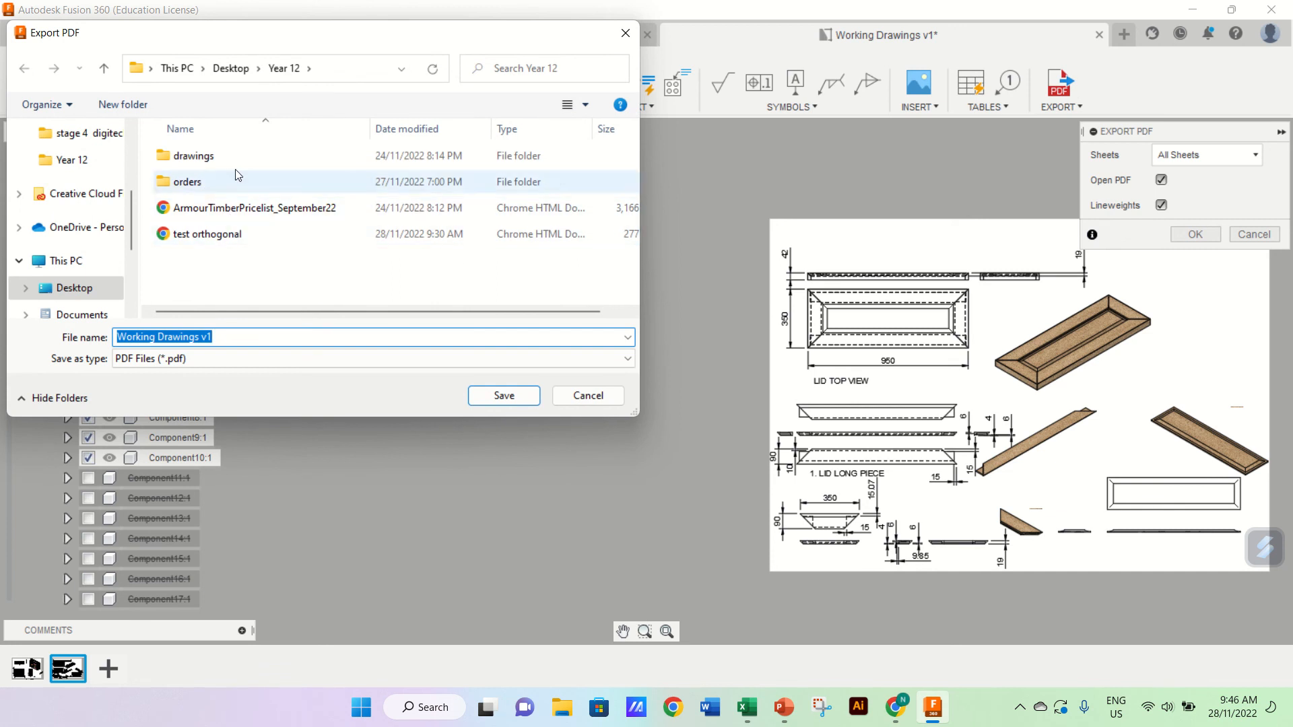
{"action": "left_click", "coordinate": [227, 336]}
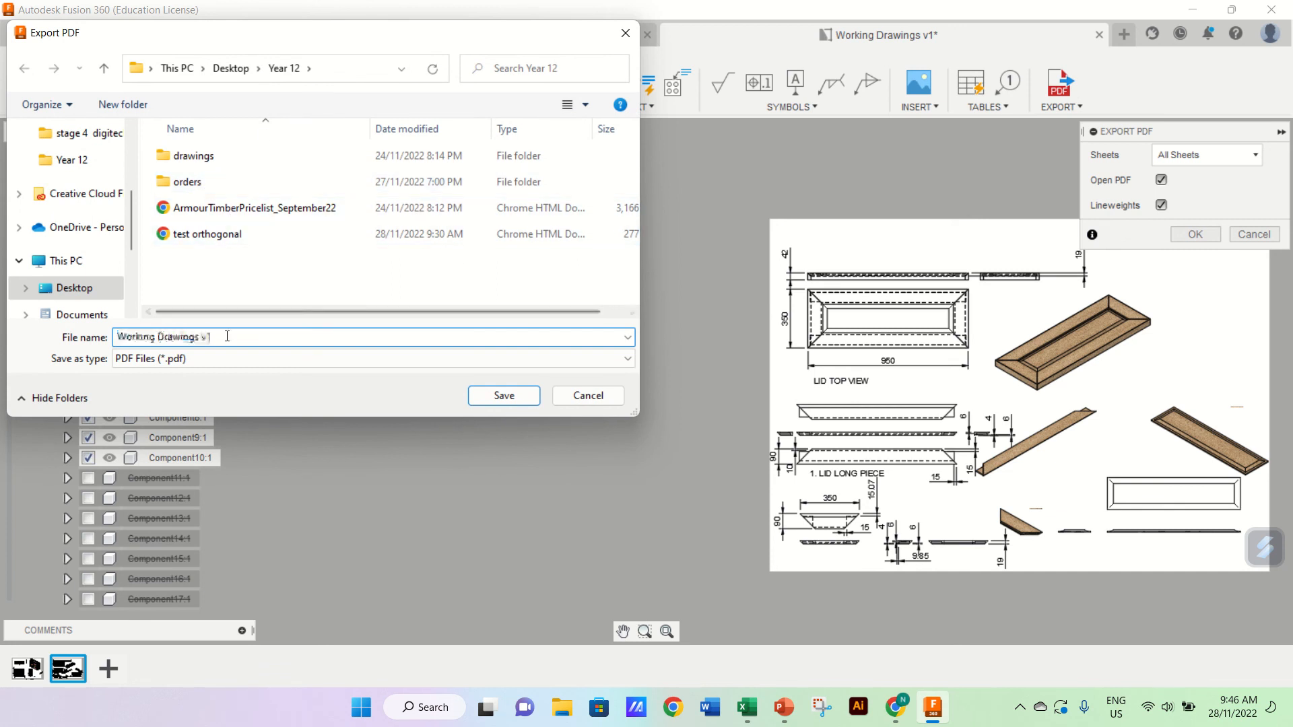
{"action": "left_click", "coordinate": [505, 395]}
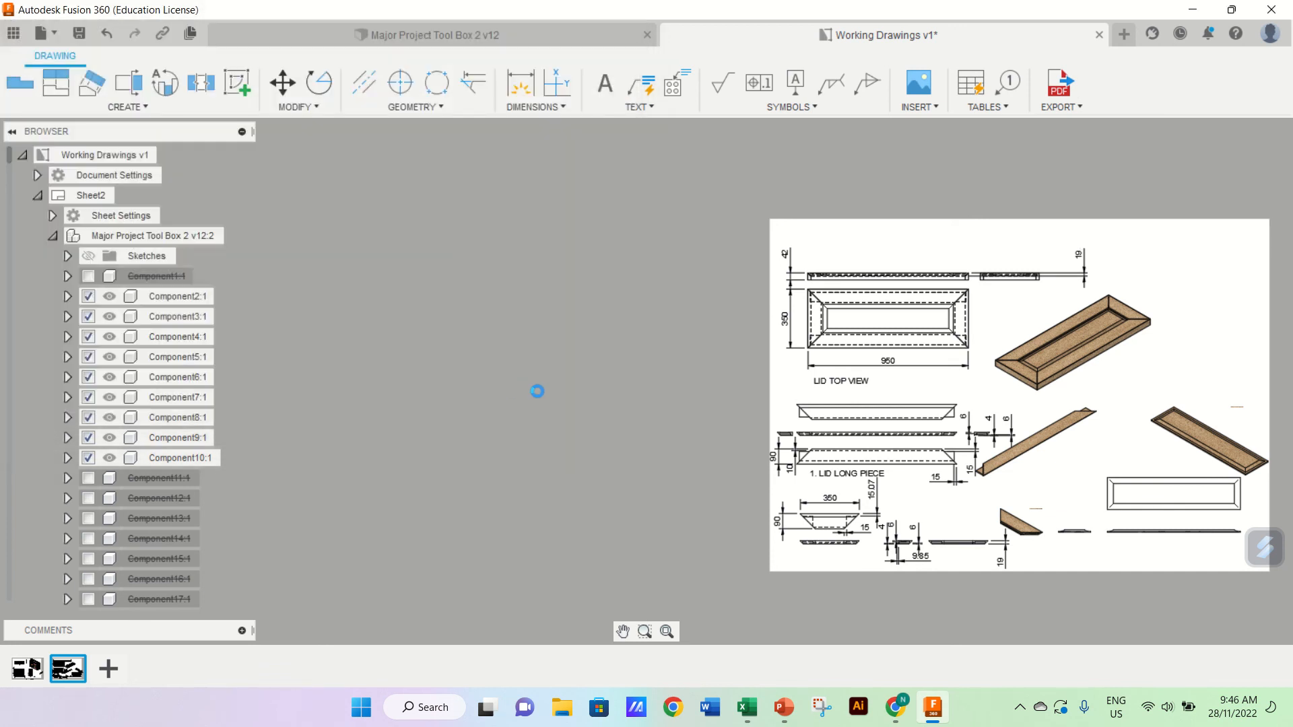
Step: Review both pages of the exported PDF in Chrome, examining the tool box views and the lid part views with their dimensions and labels
{"action": "scroll", "coordinate": [631, 429], "scroll_direction": "down", "scroll_amount": 2}
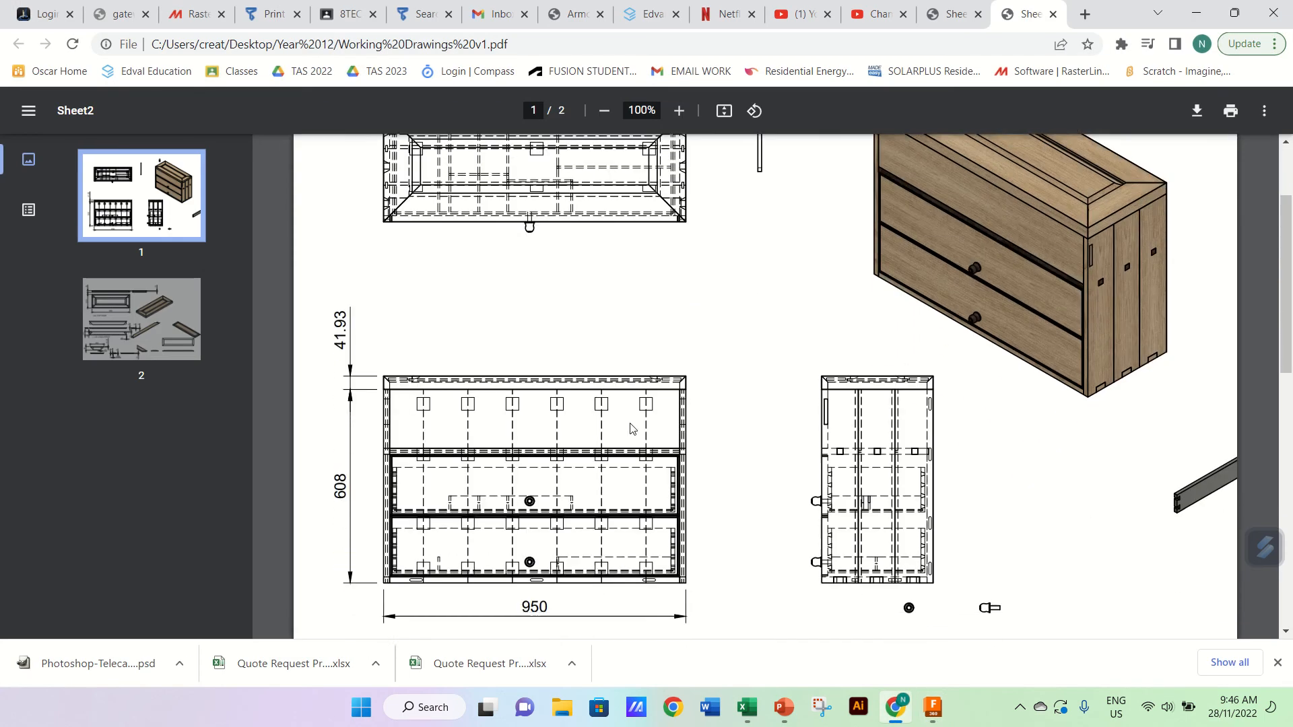
{"action": "scroll", "coordinate": [631, 428], "scroll_direction": "down", "scroll_amount": 3}
{"action": "scroll", "coordinate": [631, 428], "scroll_direction": "down", "scroll_amount": 6}
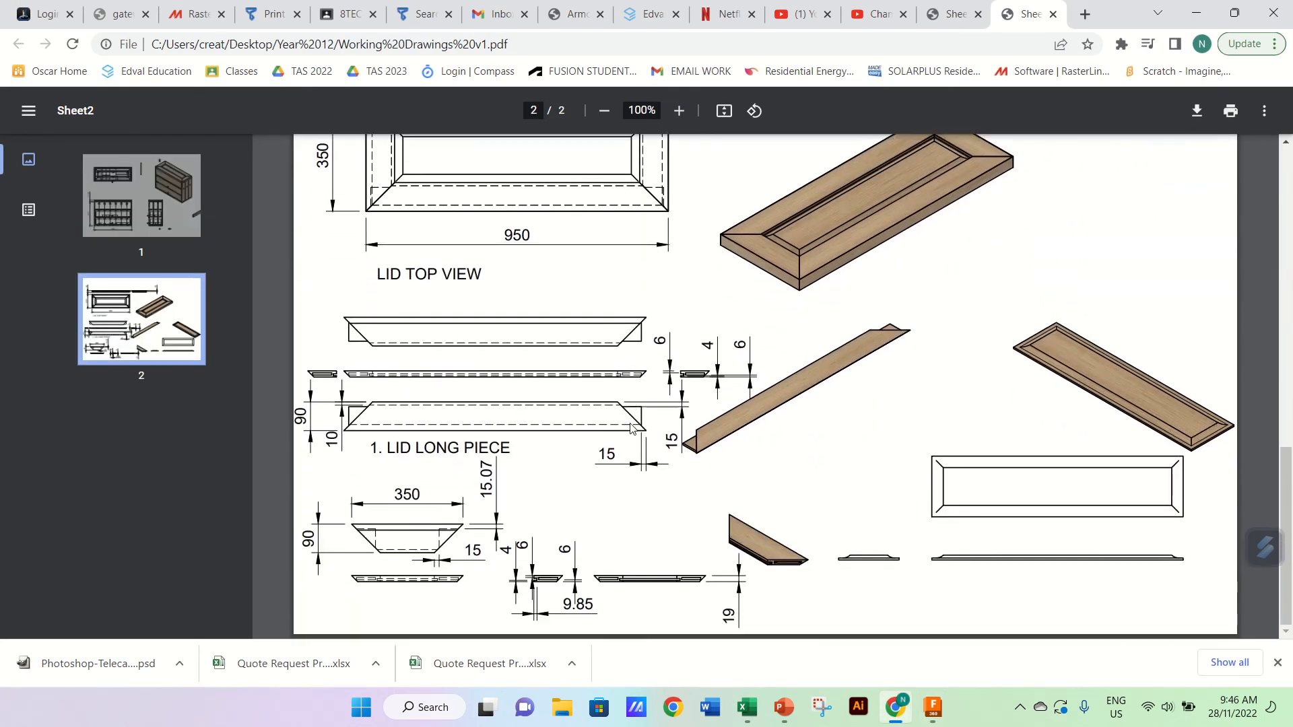
{"action": "scroll", "coordinate": [632, 429], "scroll_direction": "up", "scroll_amount": 9}
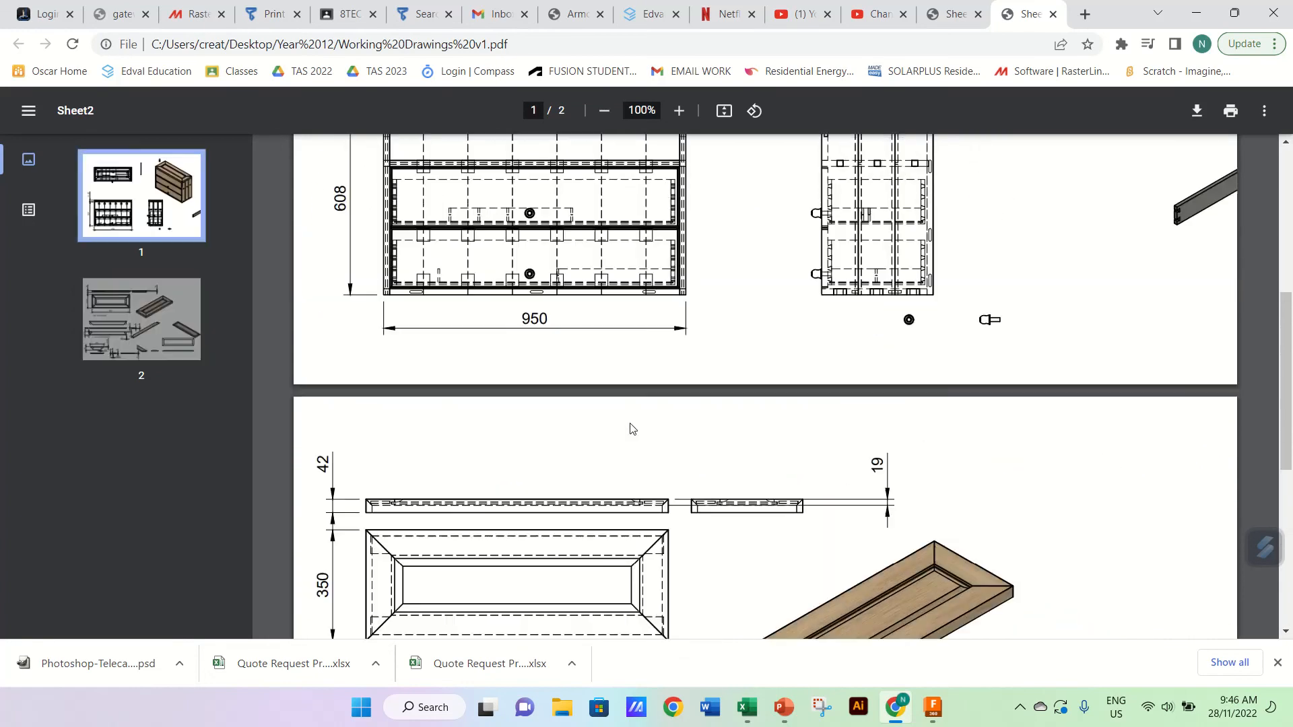
{"action": "scroll", "coordinate": [632, 428], "scroll_direction": "up", "scroll_amount": 4}
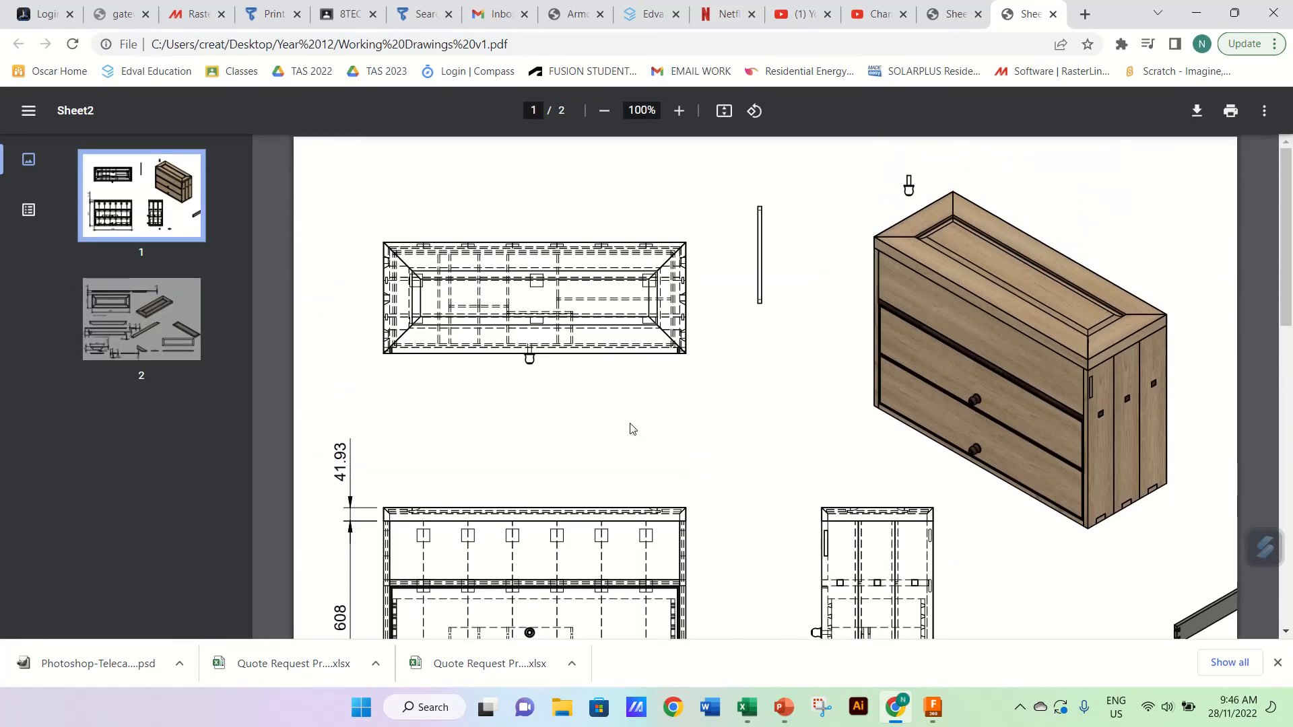
{"action": "scroll", "coordinate": [632, 429], "scroll_direction": "down", "scroll_amount": 3}
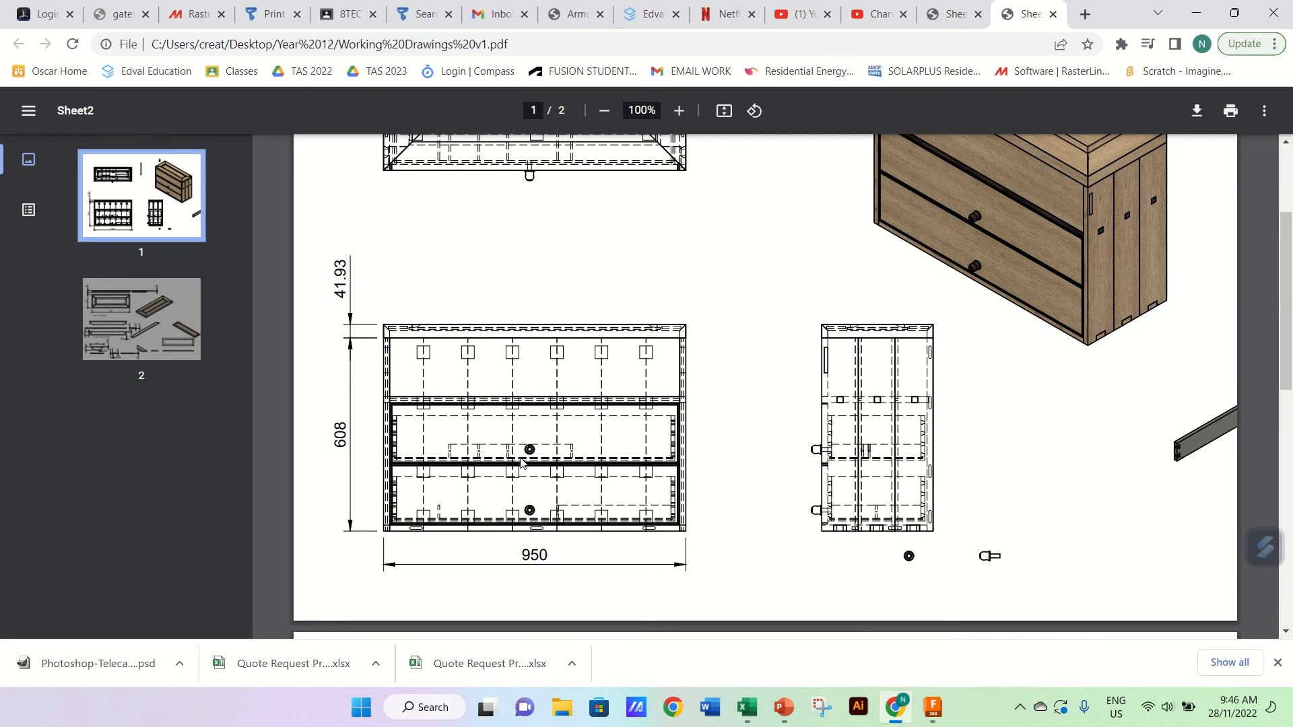
{"action": "scroll", "coordinate": [521, 463], "scroll_direction": "down", "scroll_amount": 3}
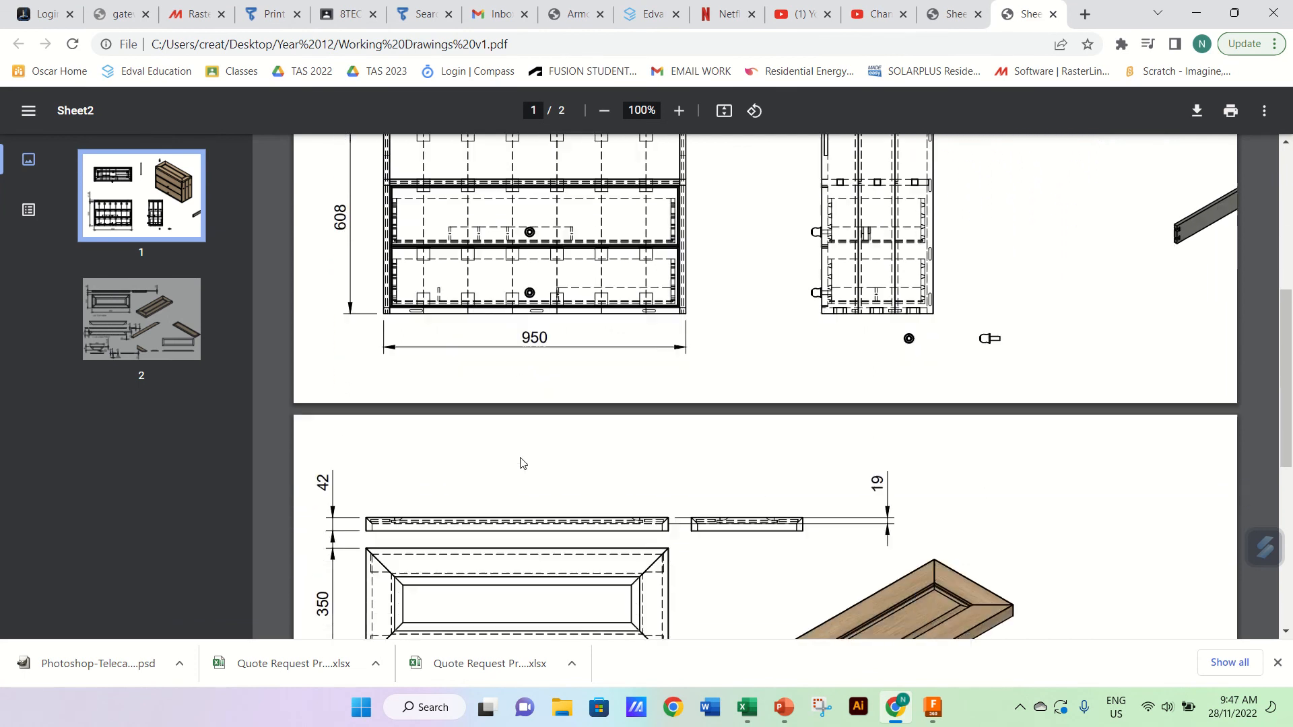
{"action": "scroll", "coordinate": [521, 462], "scroll_direction": "down", "scroll_amount": 2}
{"action": "scroll", "coordinate": [521, 463], "scroll_direction": "down", "scroll_amount": 4}
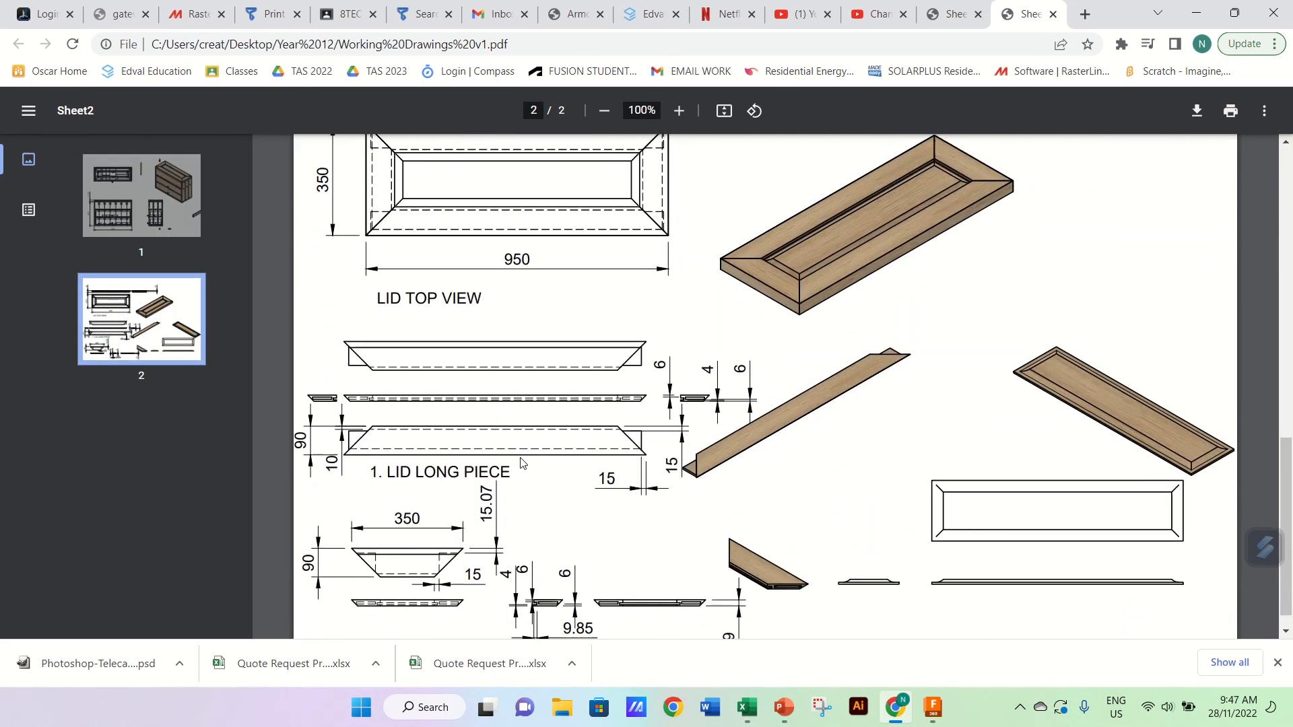
{"action": "scroll", "coordinate": [521, 463], "scroll_direction": "up", "scroll_amount": 3}
{"action": "scroll", "coordinate": [521, 462], "scroll_direction": "up", "scroll_amount": 8}
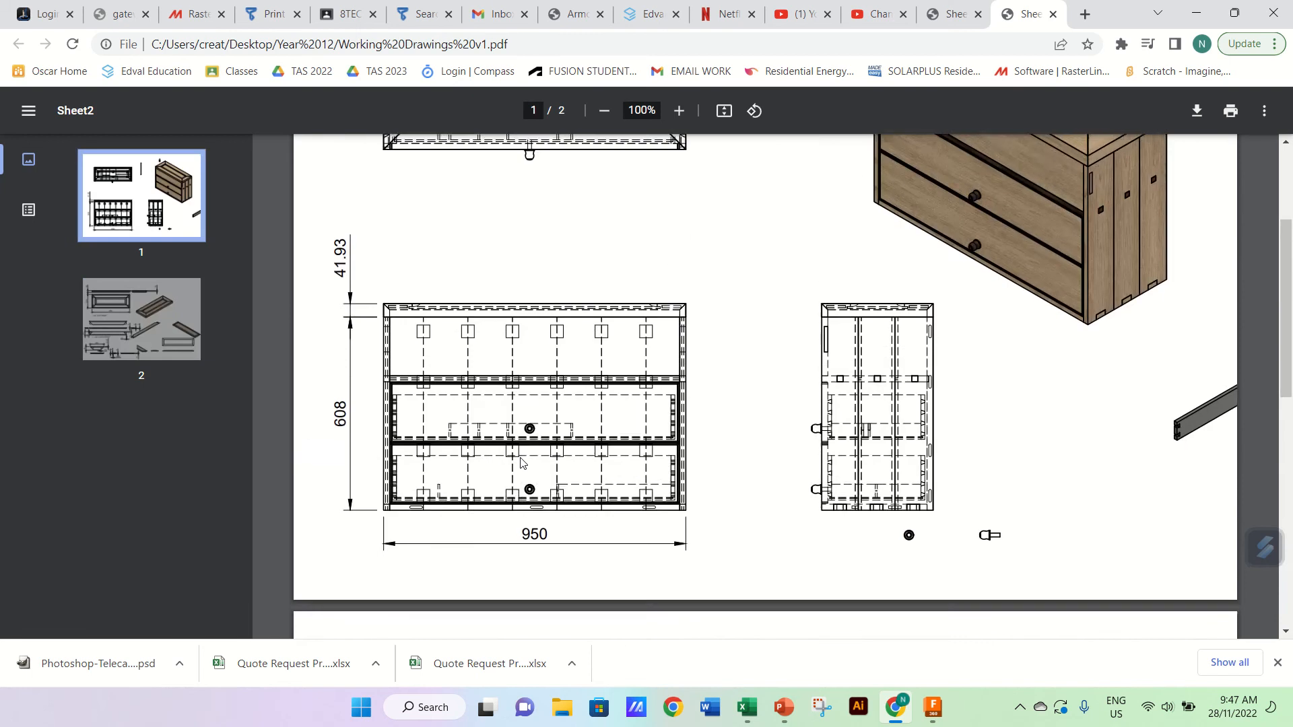
{"action": "scroll", "coordinate": [521, 462], "scroll_direction": "down", "scroll_amount": 7}
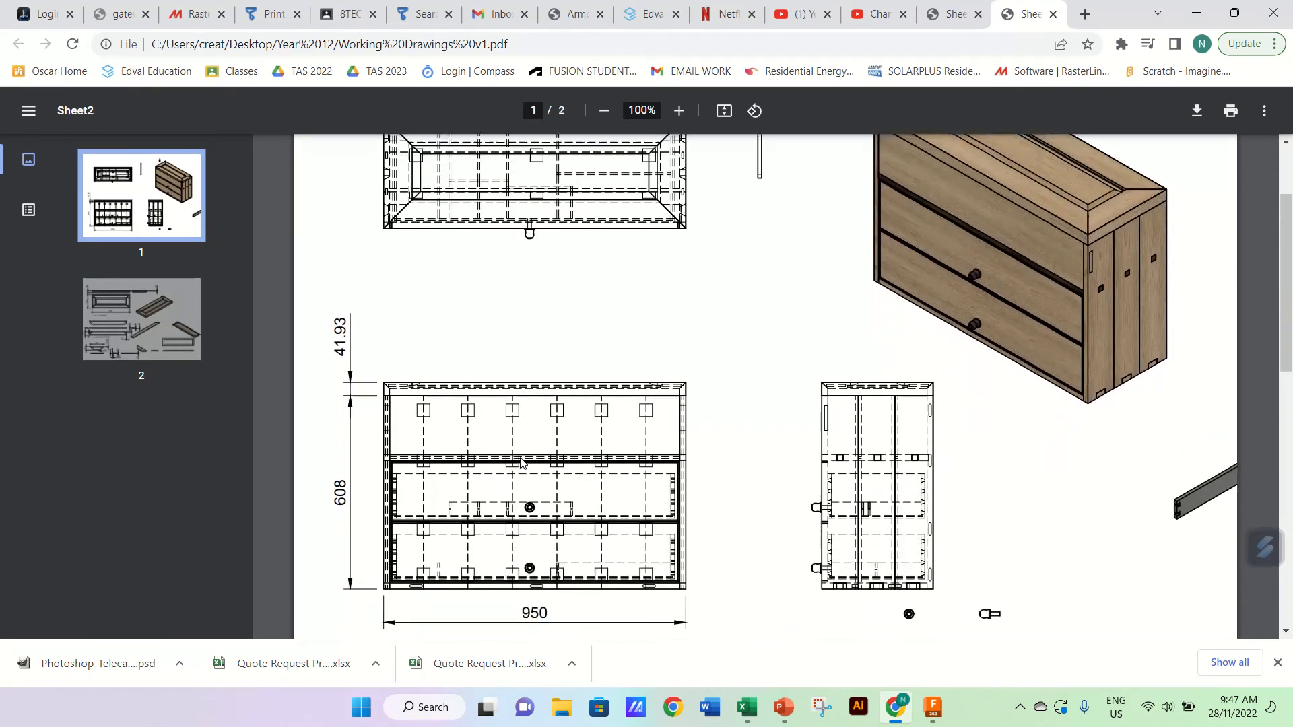
{"action": "scroll", "coordinate": [521, 463], "scroll_direction": "down", "scroll_amount": 3}
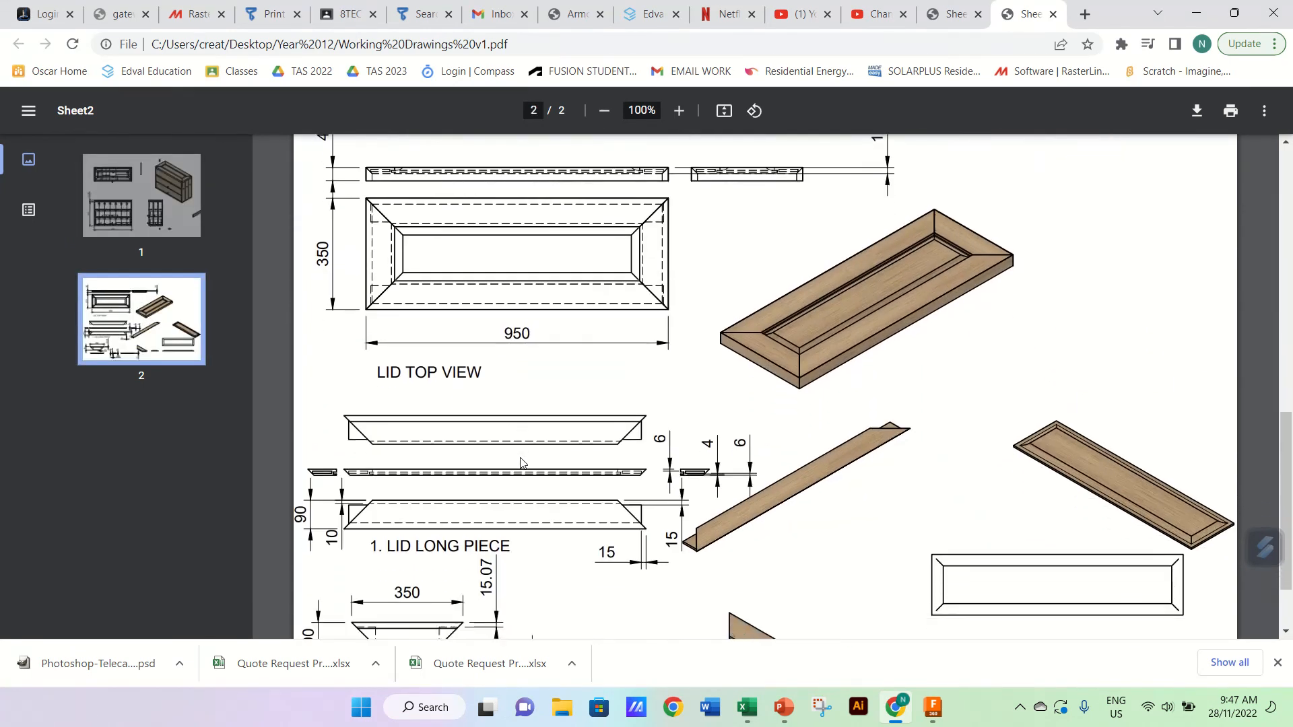
{"action": "scroll", "coordinate": [521, 463], "scroll_direction": "down", "scroll_amount": 1}
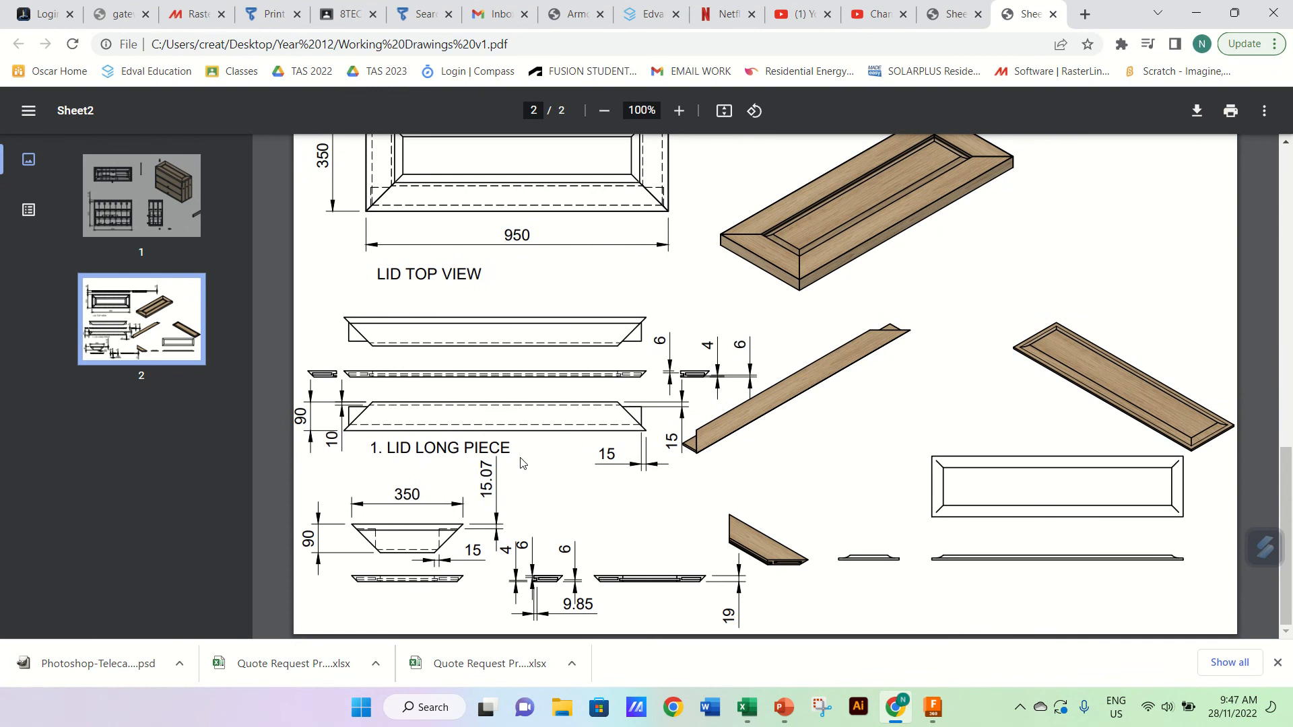
{"action": "scroll", "coordinate": [558, 312], "scroll_direction": "up", "scroll_amount": 1}
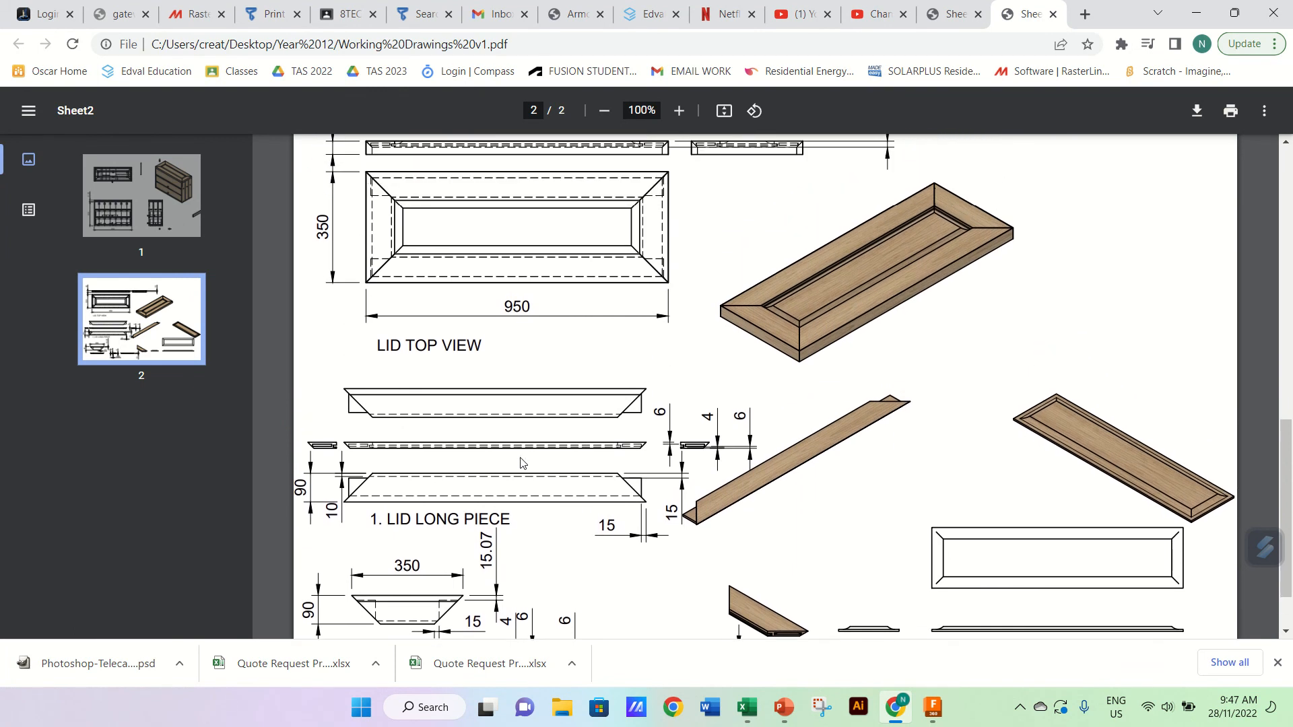